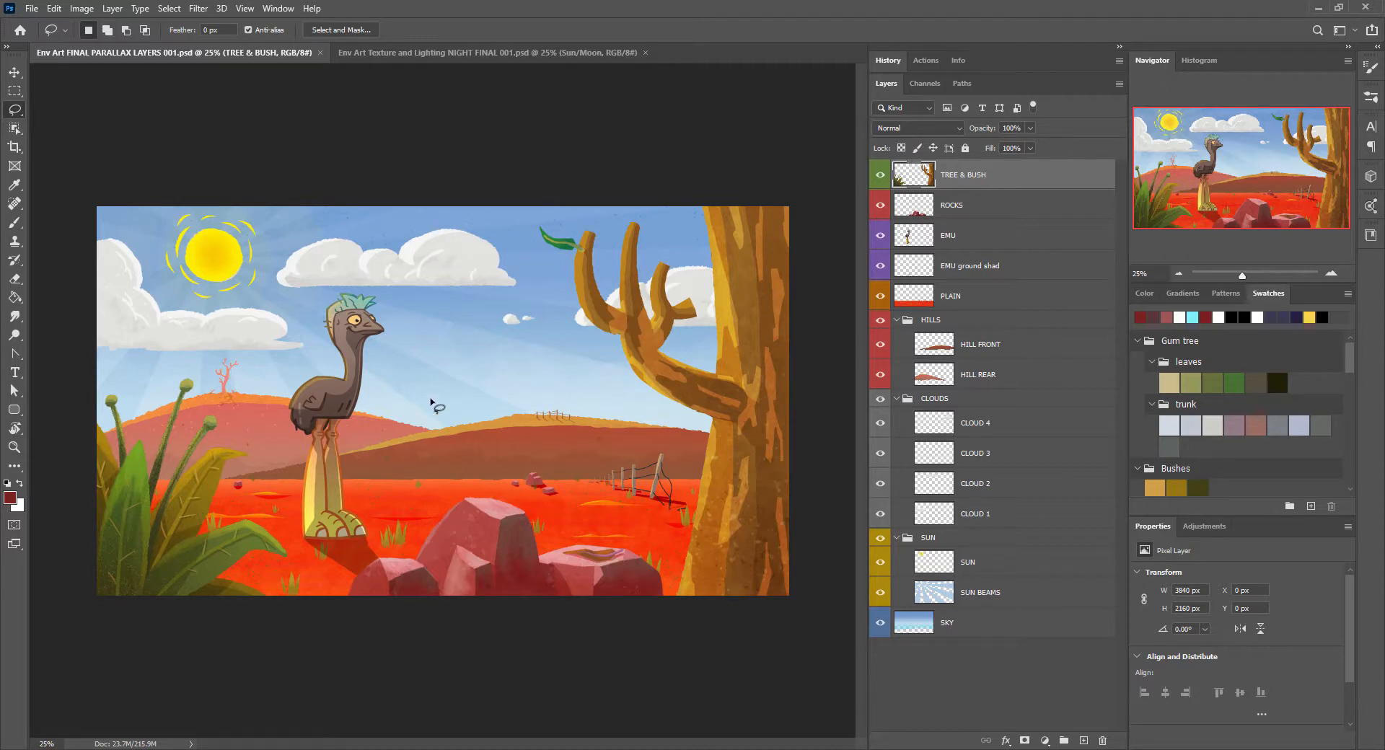
Switch to the night texture and lighting document, then expand and select the HILLS group
click(465, 53)
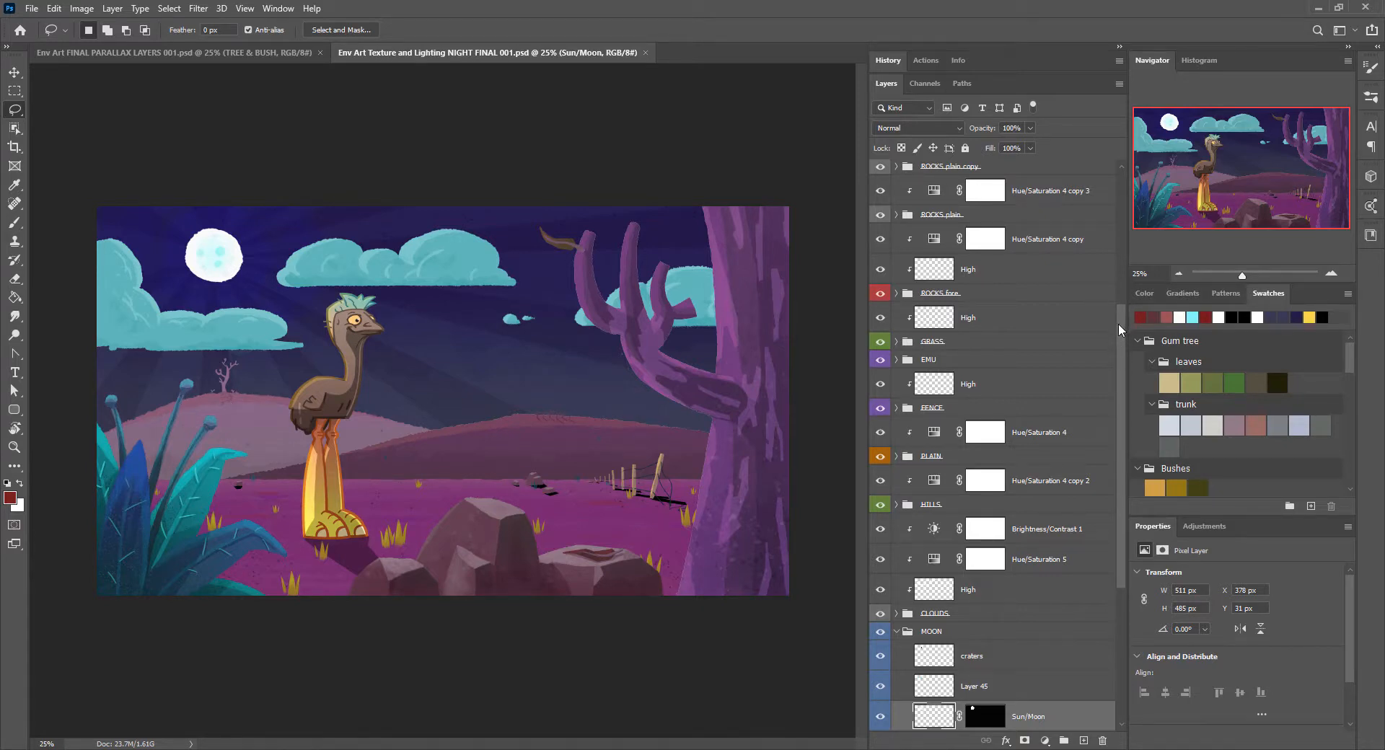
drag(1118, 323, 1120, 382)
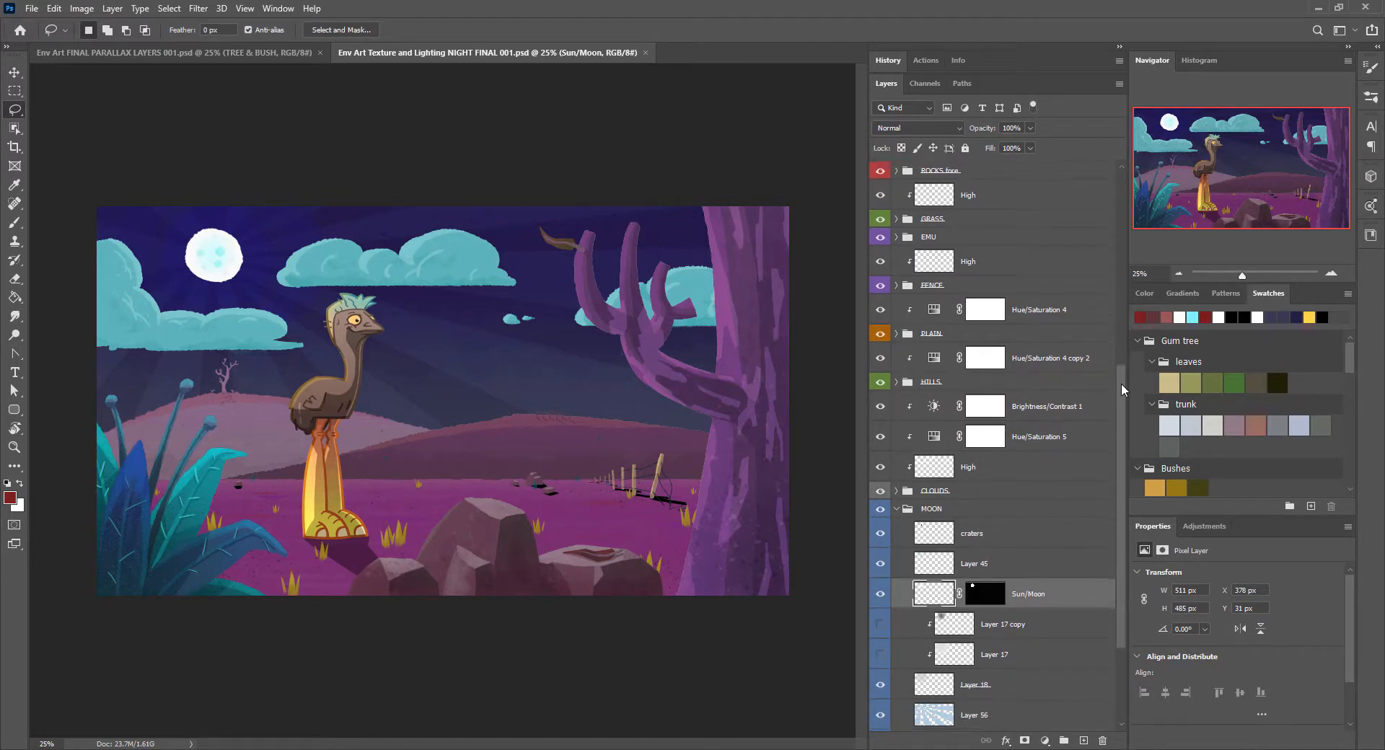
click(896, 382)
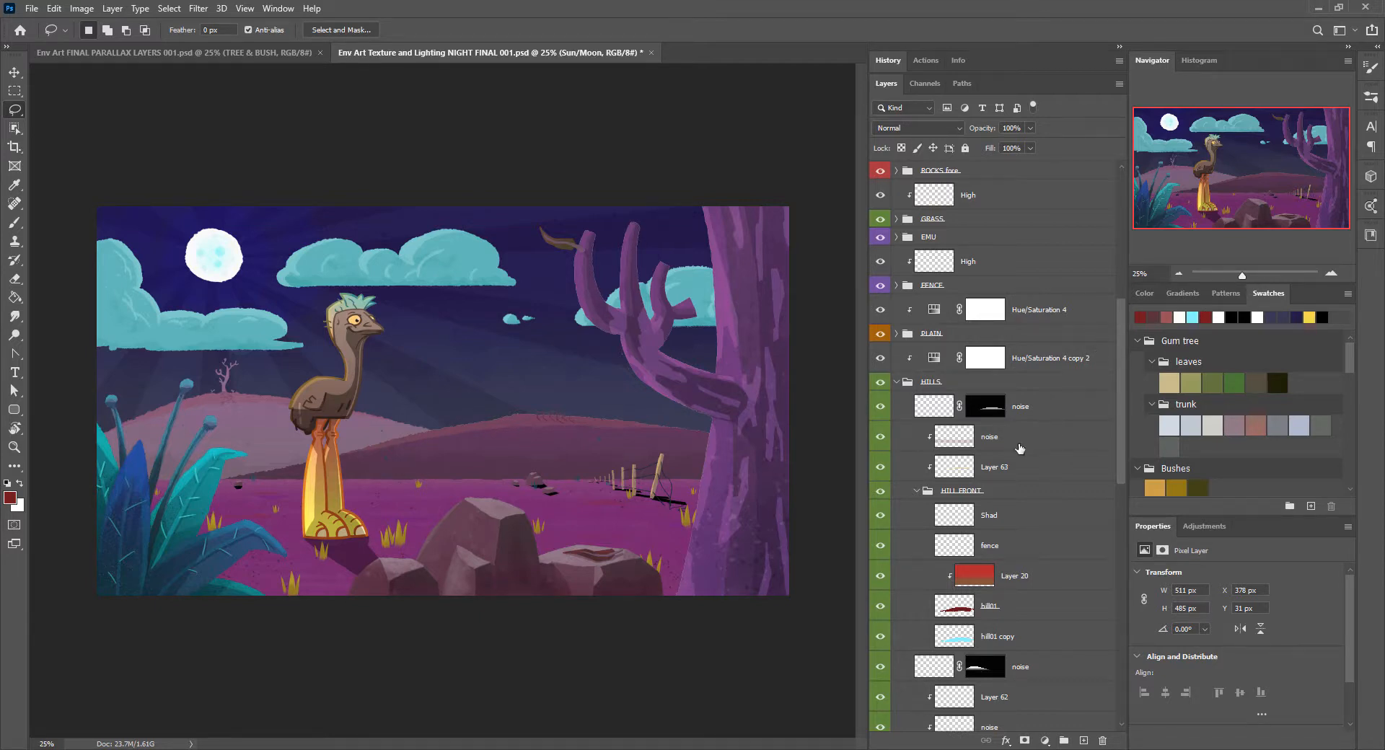
mouse_move(1119, 339)
mouse_down()
mouse_move(1118, 374)
mouse_move(1114, 362)
mouse_up()
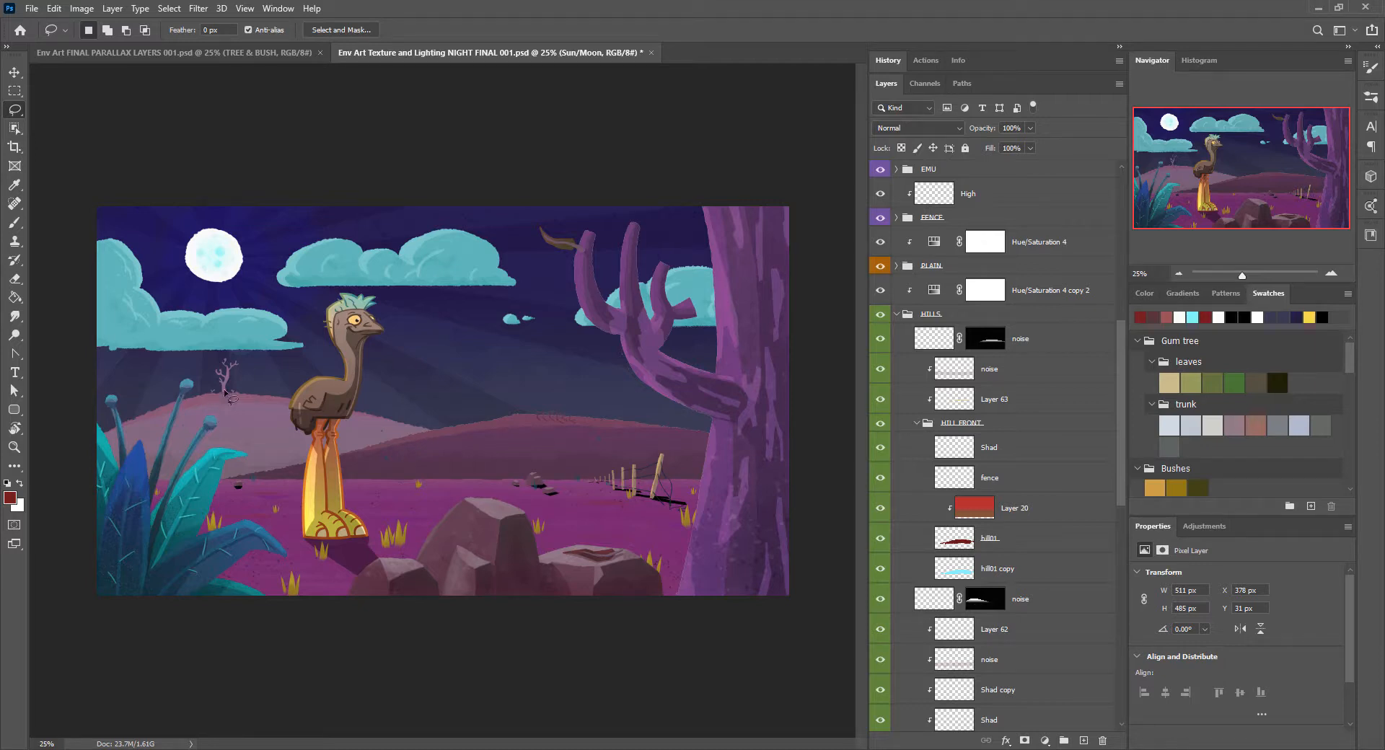
double_click(1002, 315)
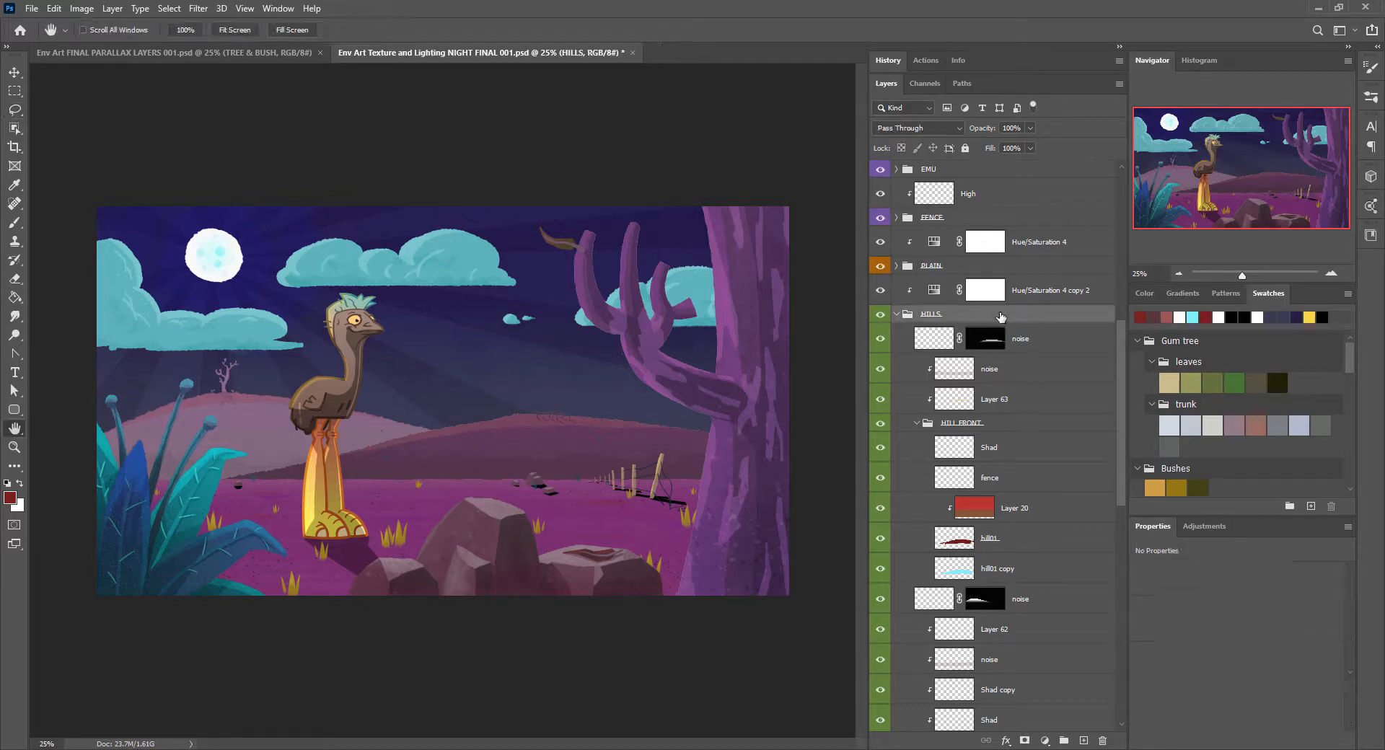
click(844, 243)
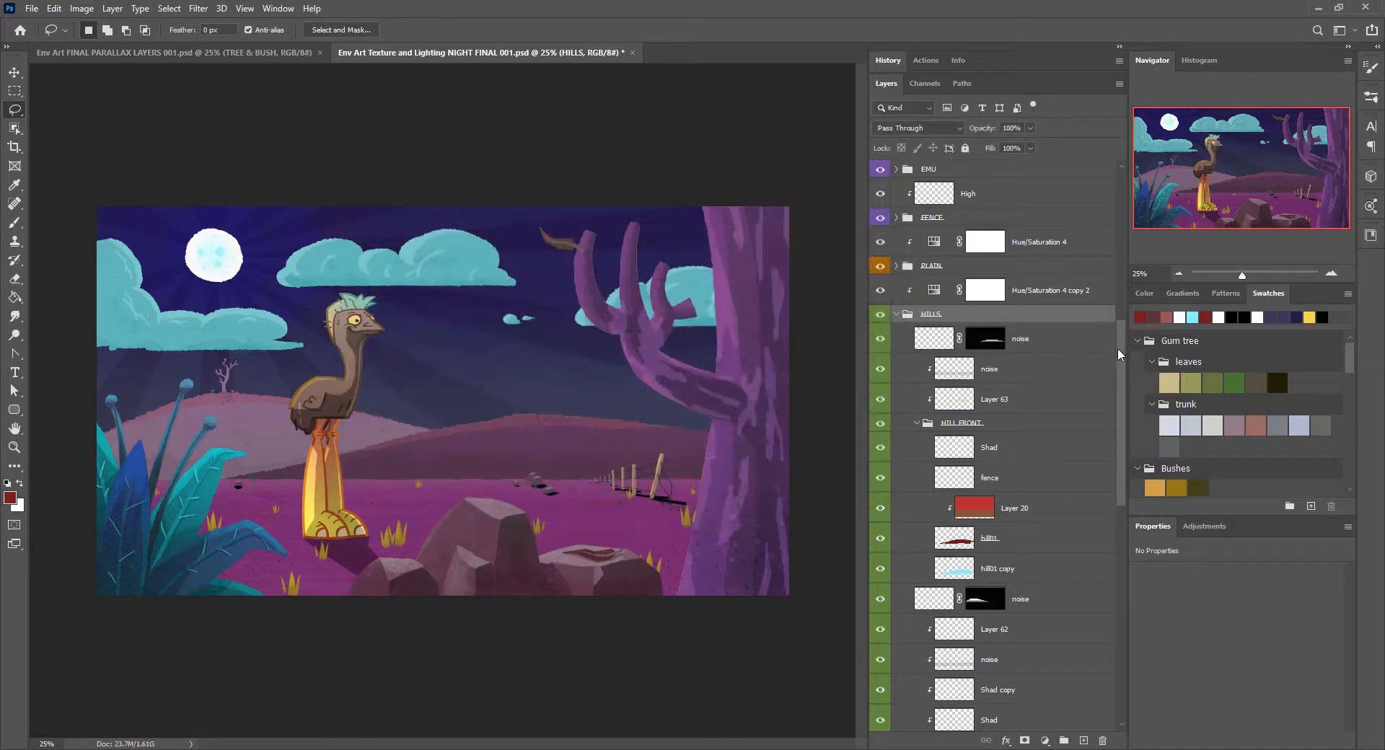
Inspect the two Hue/Saturation adjustments above the HILLS group, hiding and showing the Hue/Saturation 4 copy 2 layer to compare its effect
drag(1118, 335, 1125, 273)
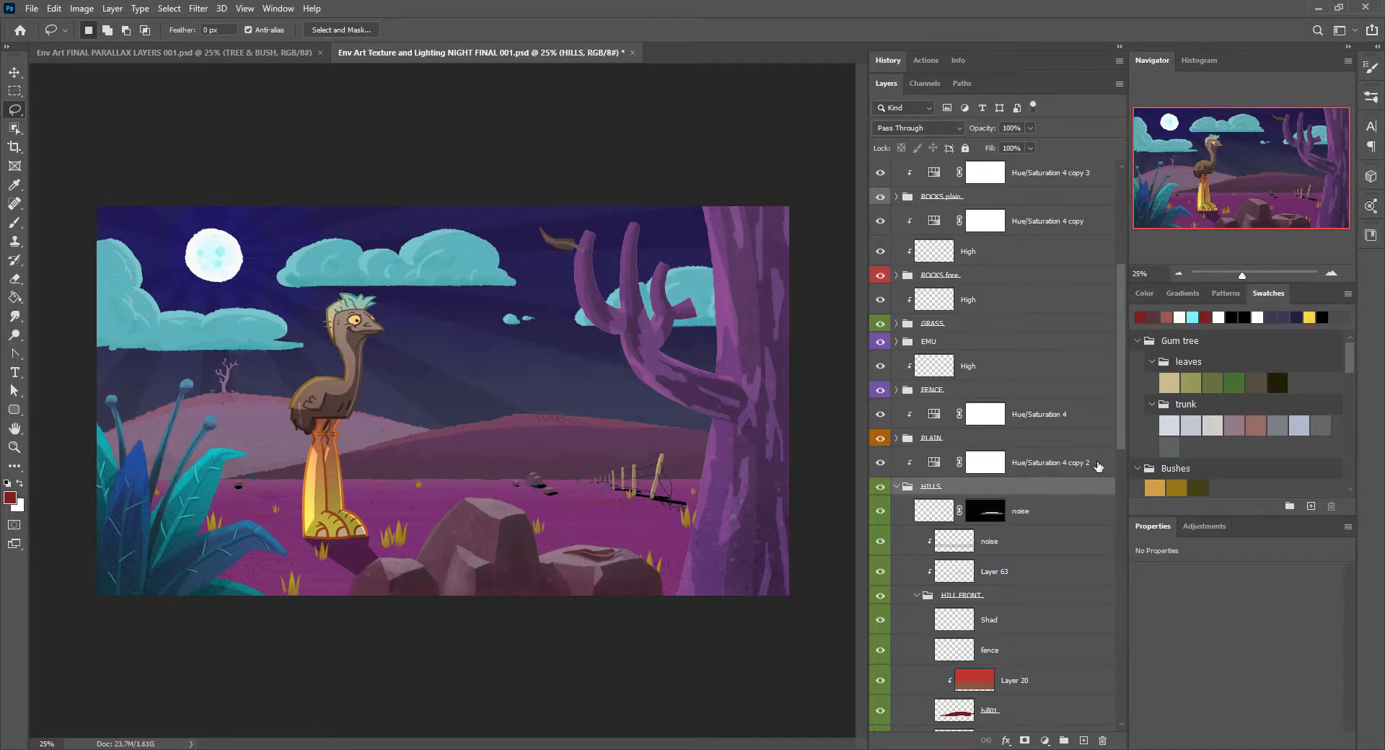
click(1091, 419)
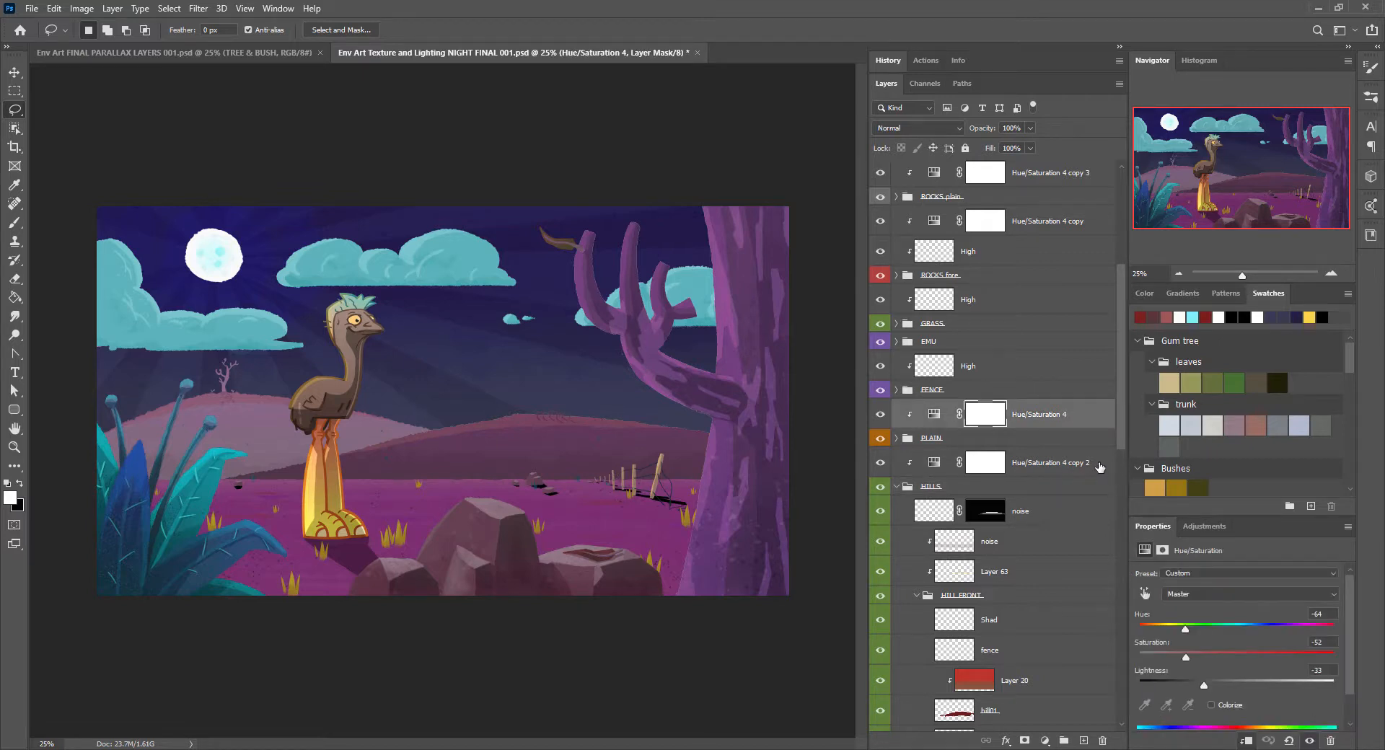
click(1098, 470)
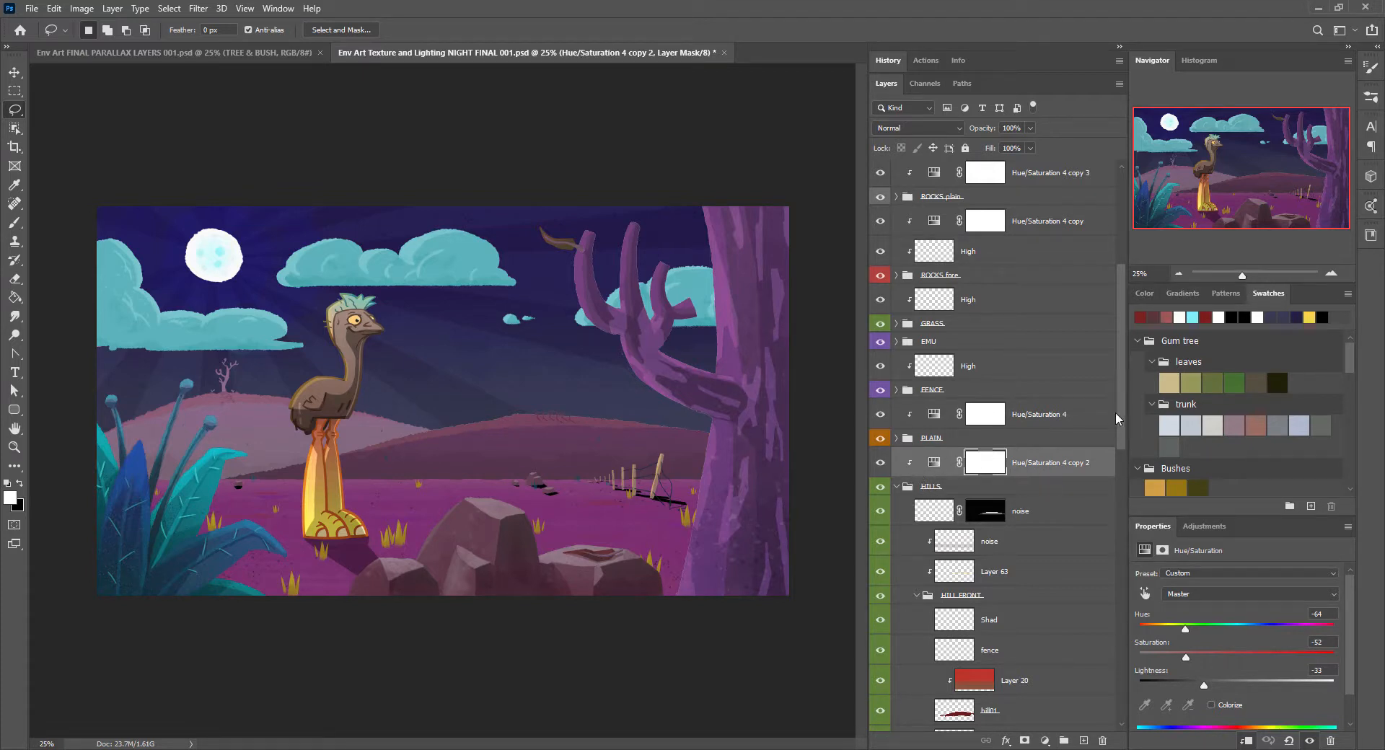
scroll(1118, 421, down, 5)
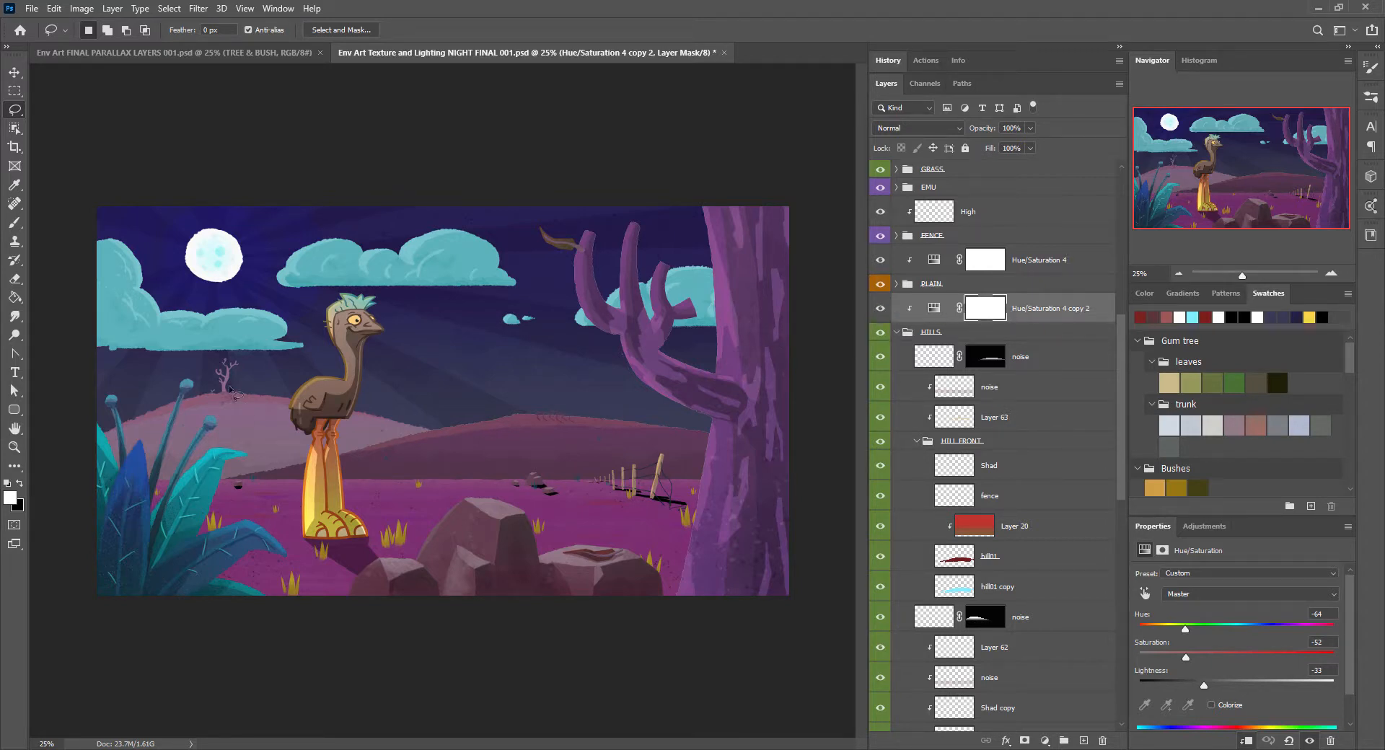
click(880, 309)
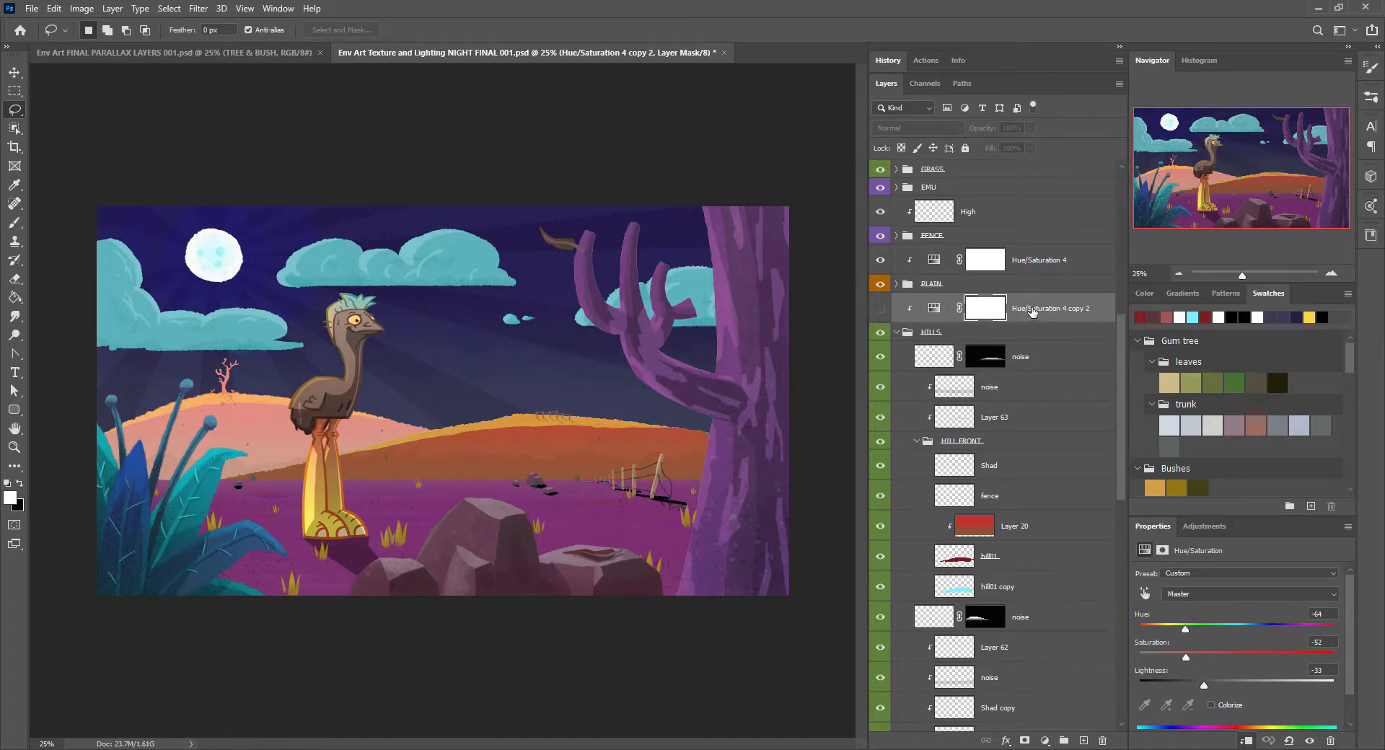
click(880, 308)
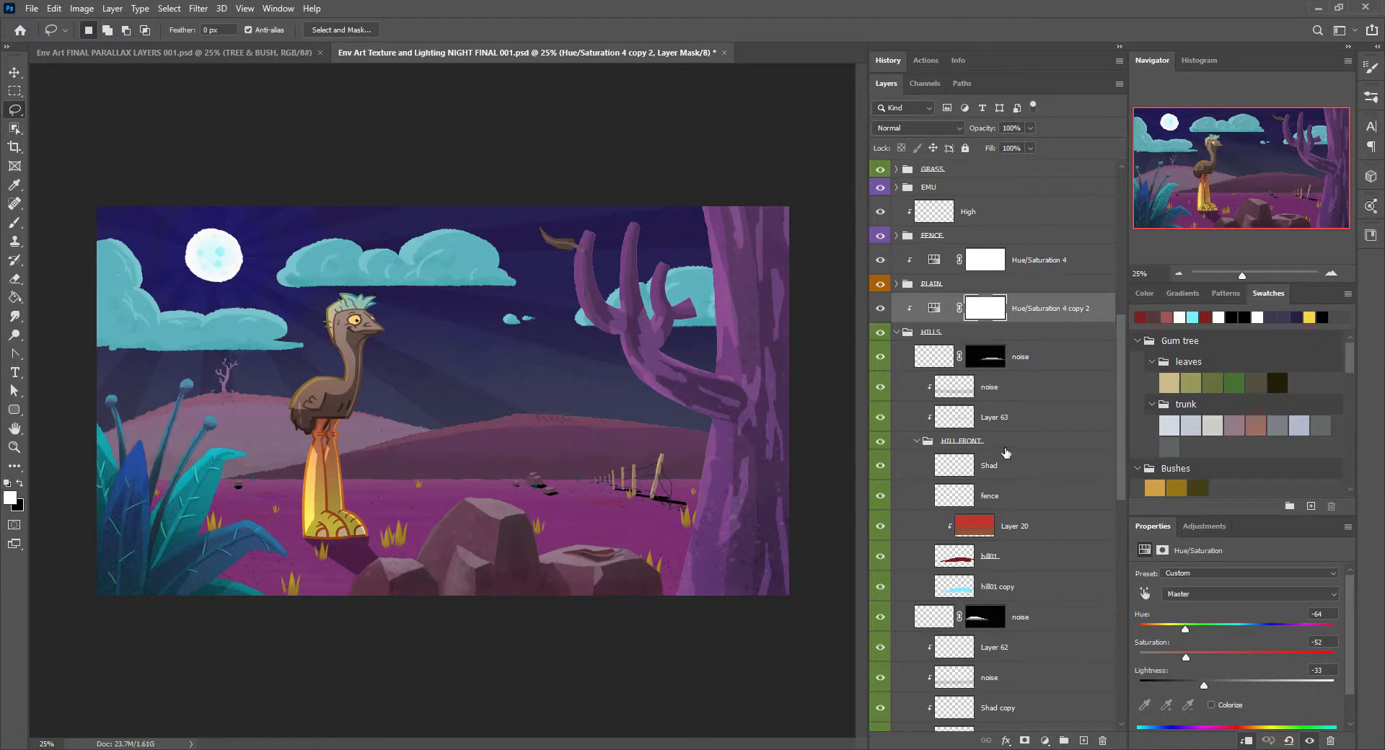
Preview the effect of Layer 63 above the HILL FRONT group and rename the layer as "high"
click(970, 422)
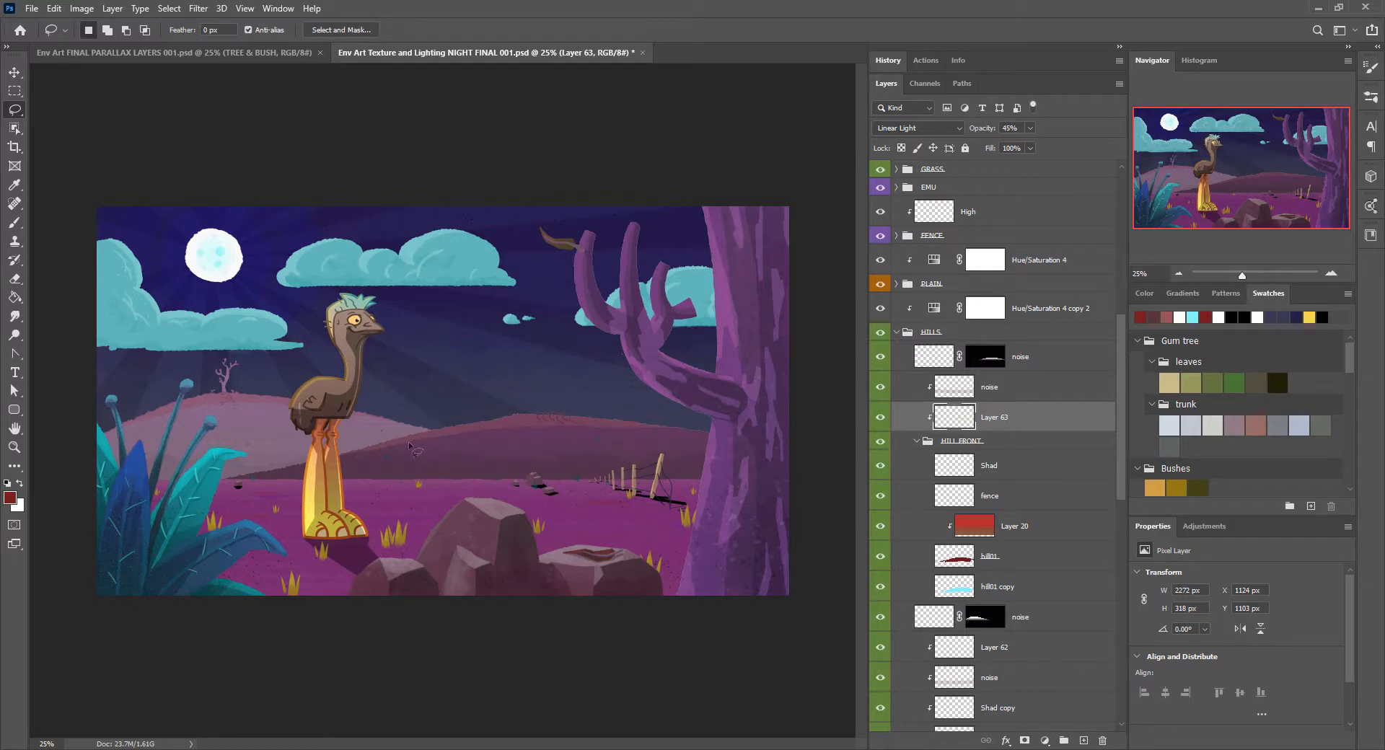
click(879, 418)
click(879, 420)
double_click(991, 418)
text(high)
key(Return)
Collapse the HILL FRONT group and preview the rear hill's HIGH layer by hiding and showing it
drag(1118, 395, 1124, 440)
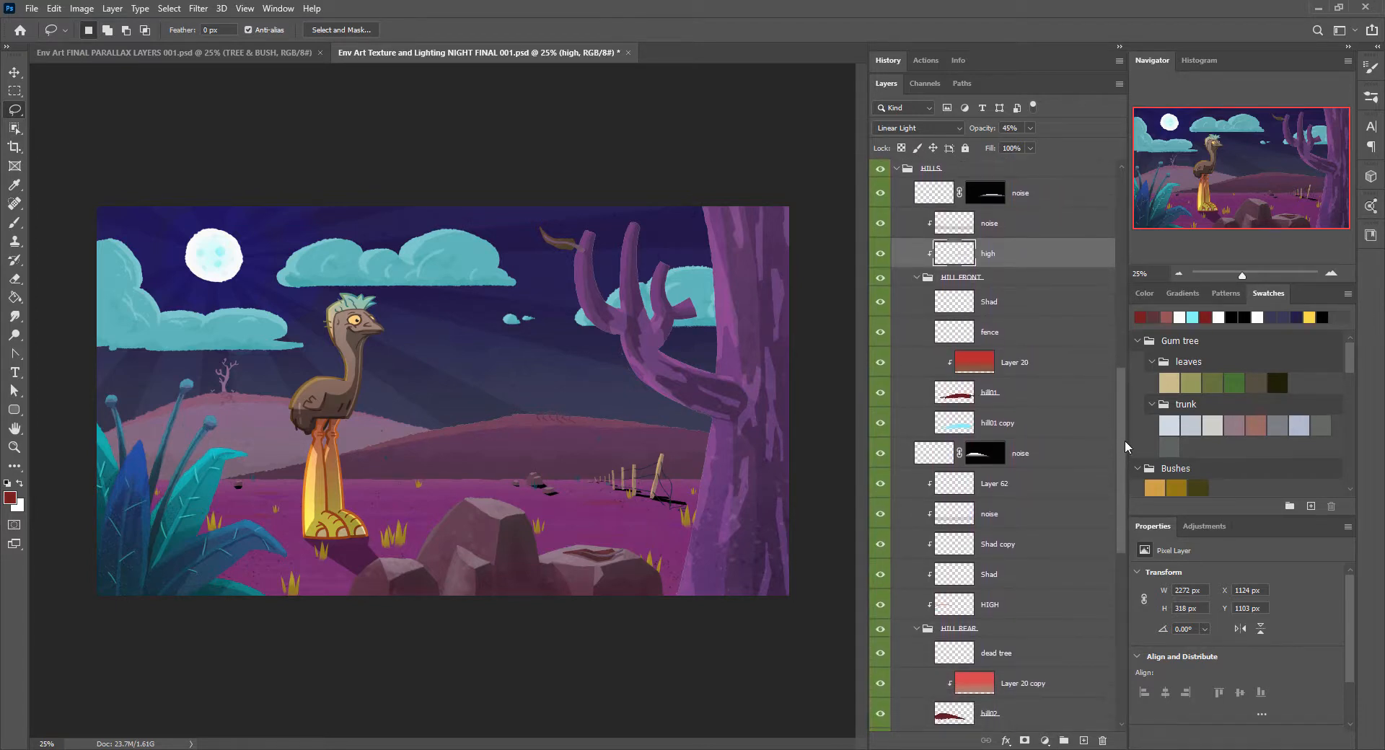
click(917, 278)
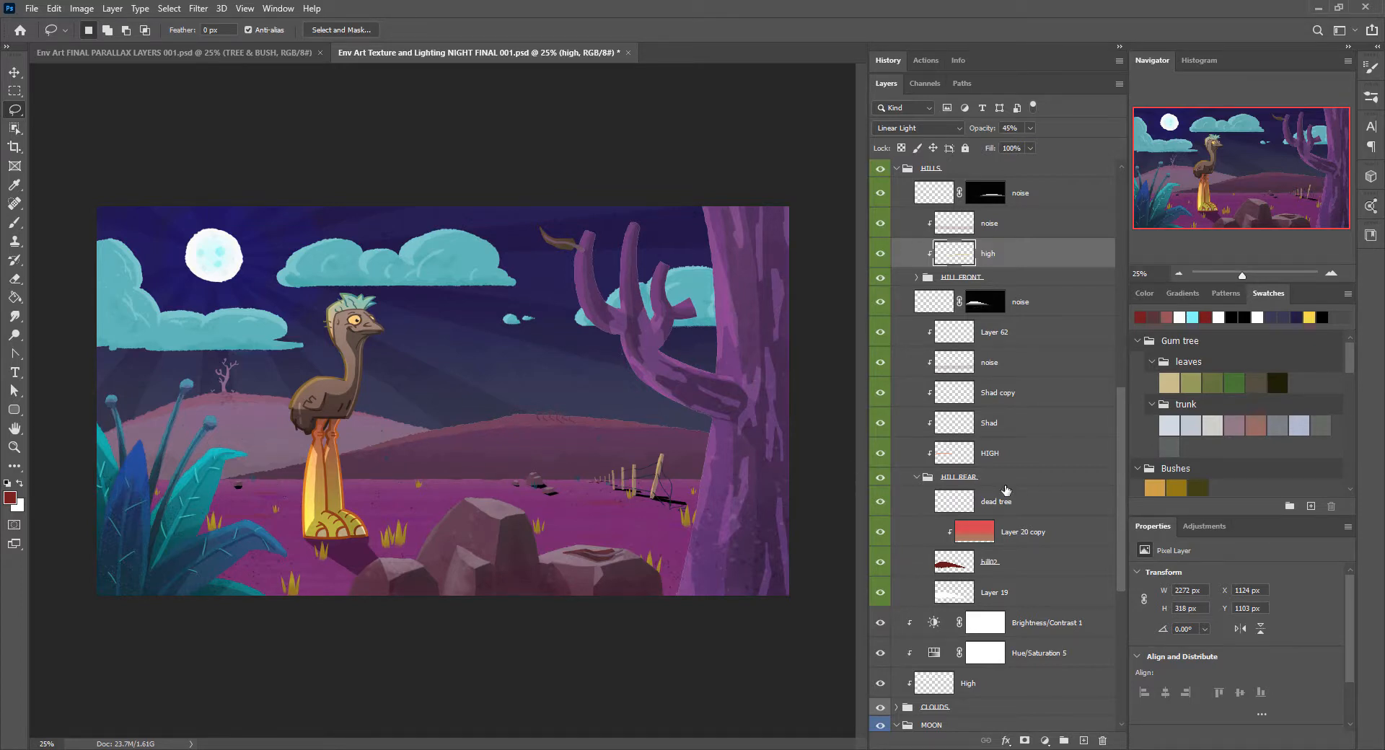
click(1016, 461)
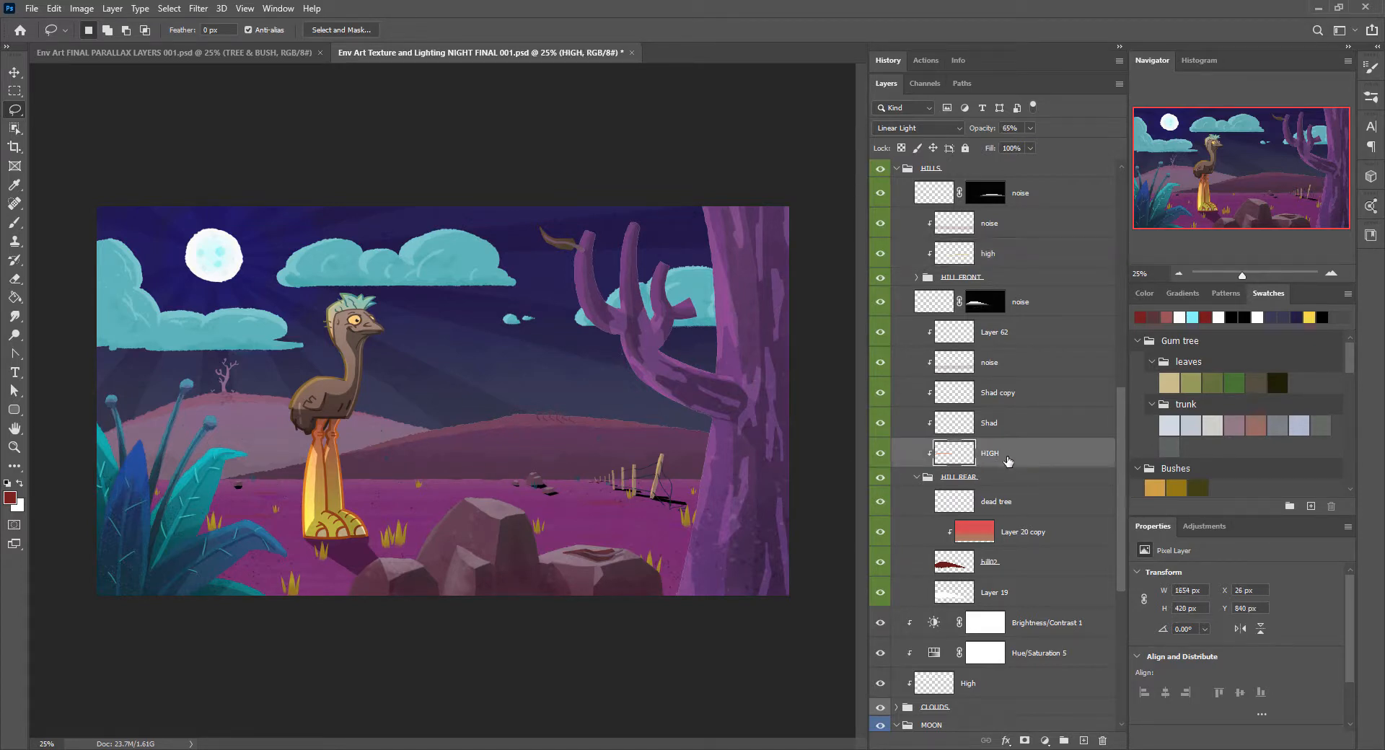
click(878, 456)
click(878, 456)
click(879, 455)
click(879, 457)
click(82, 8)
mouse_move(144, 45)
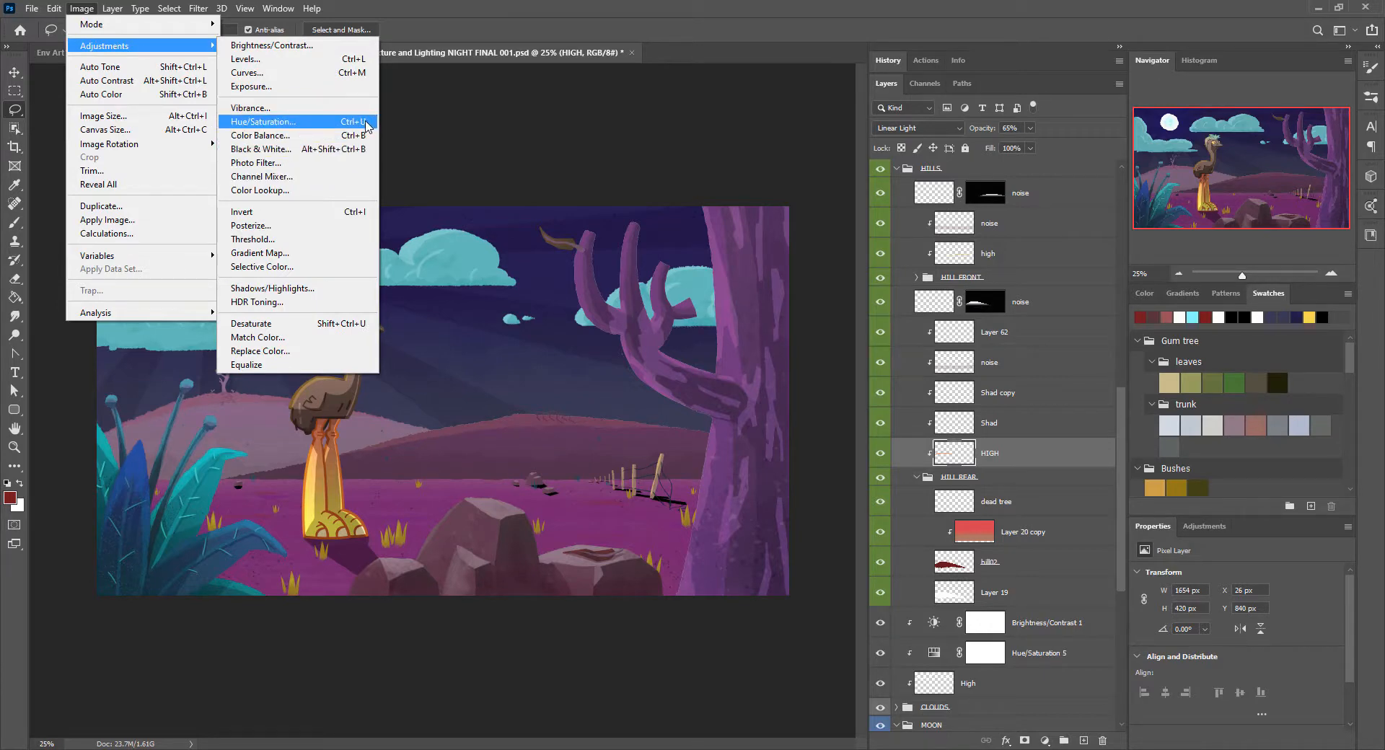
click(571, 34)
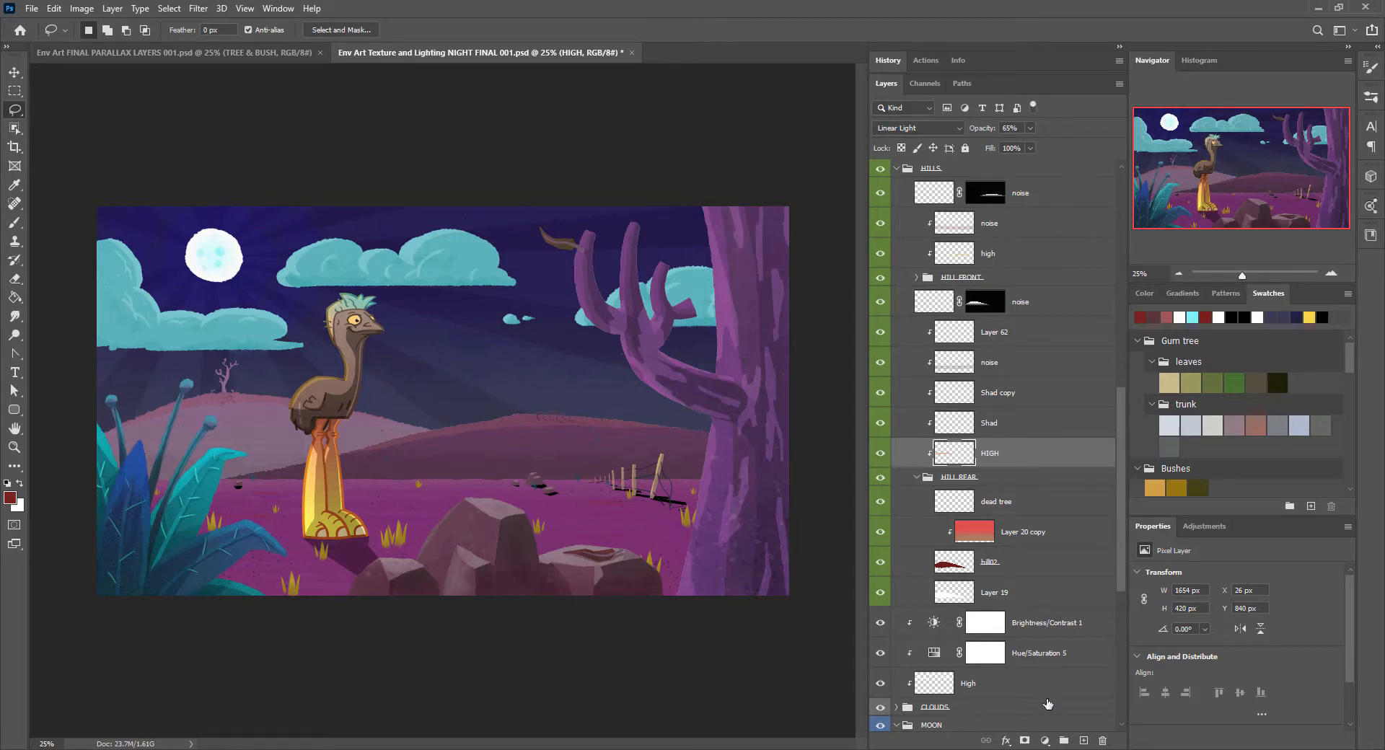
drag(1119, 397, 1123, 334)
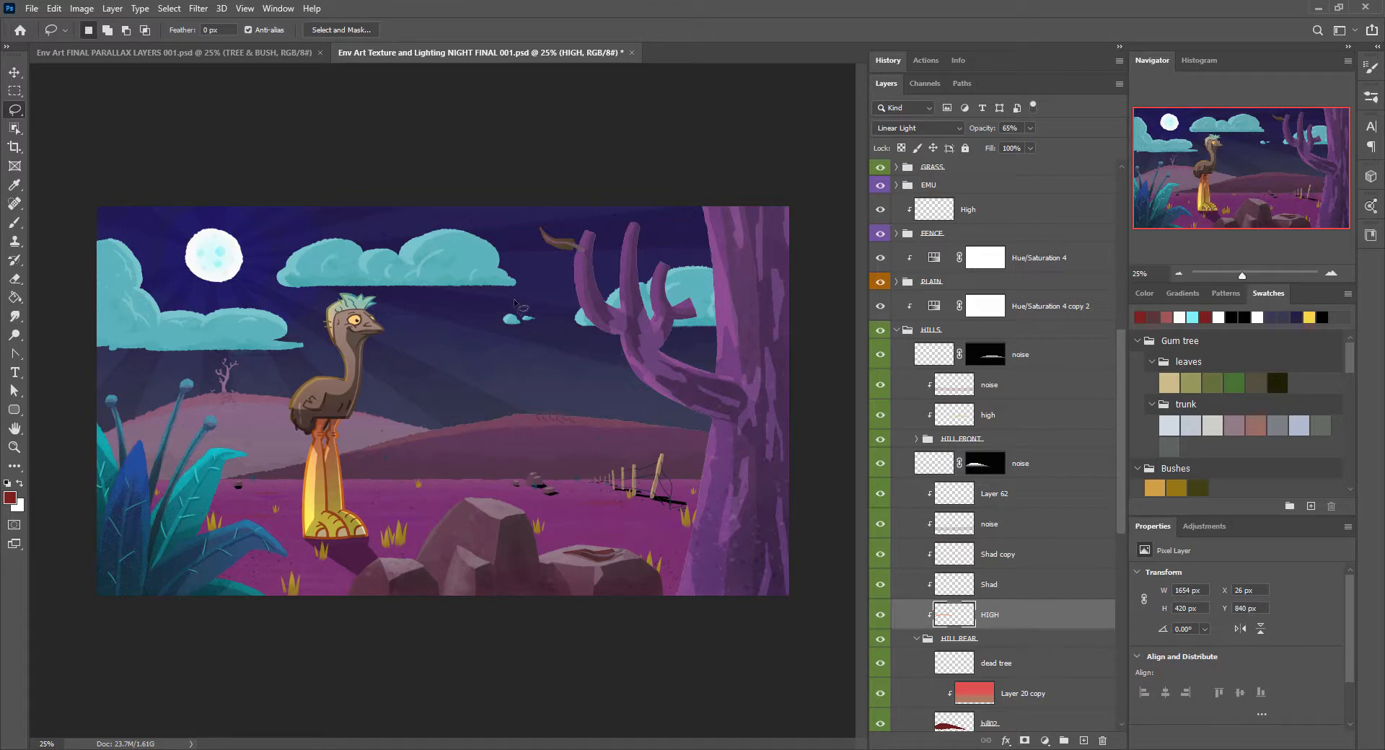
click(82, 10)
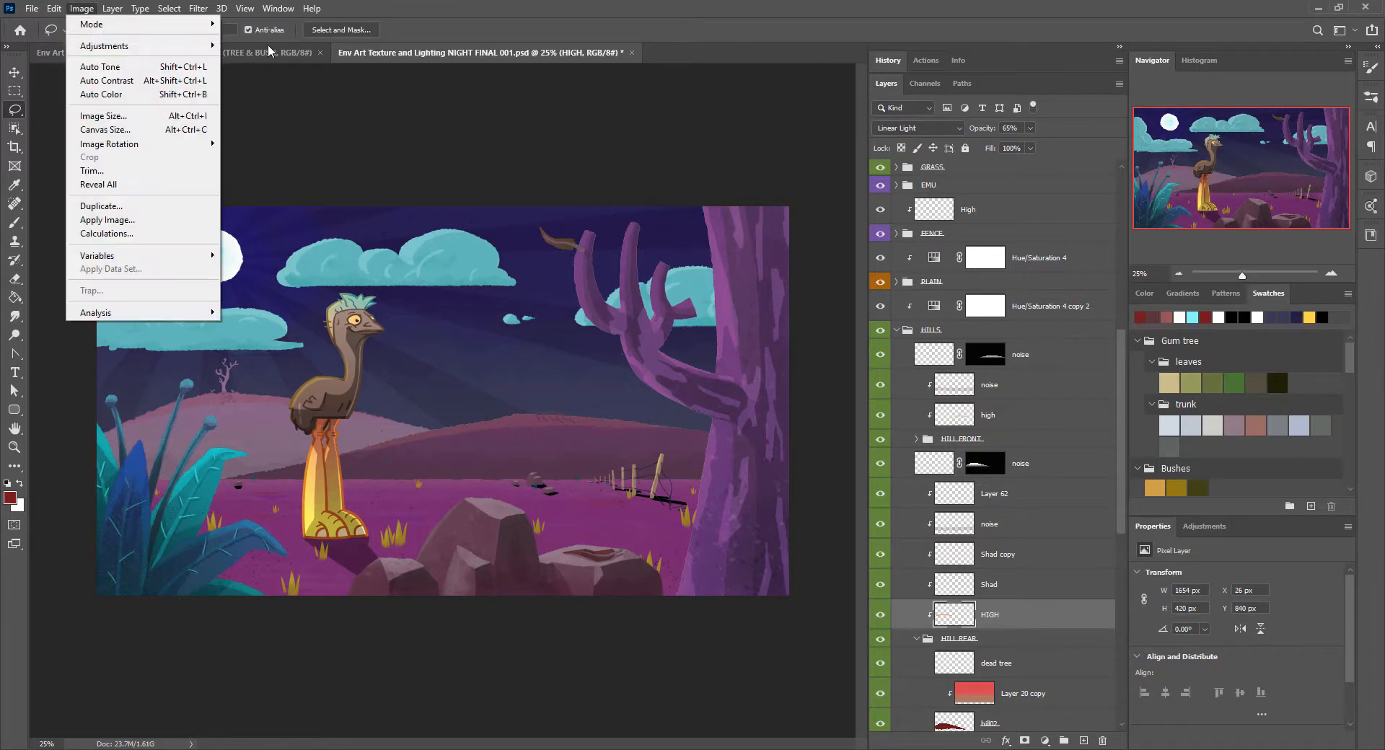
mouse_move(212, 57)
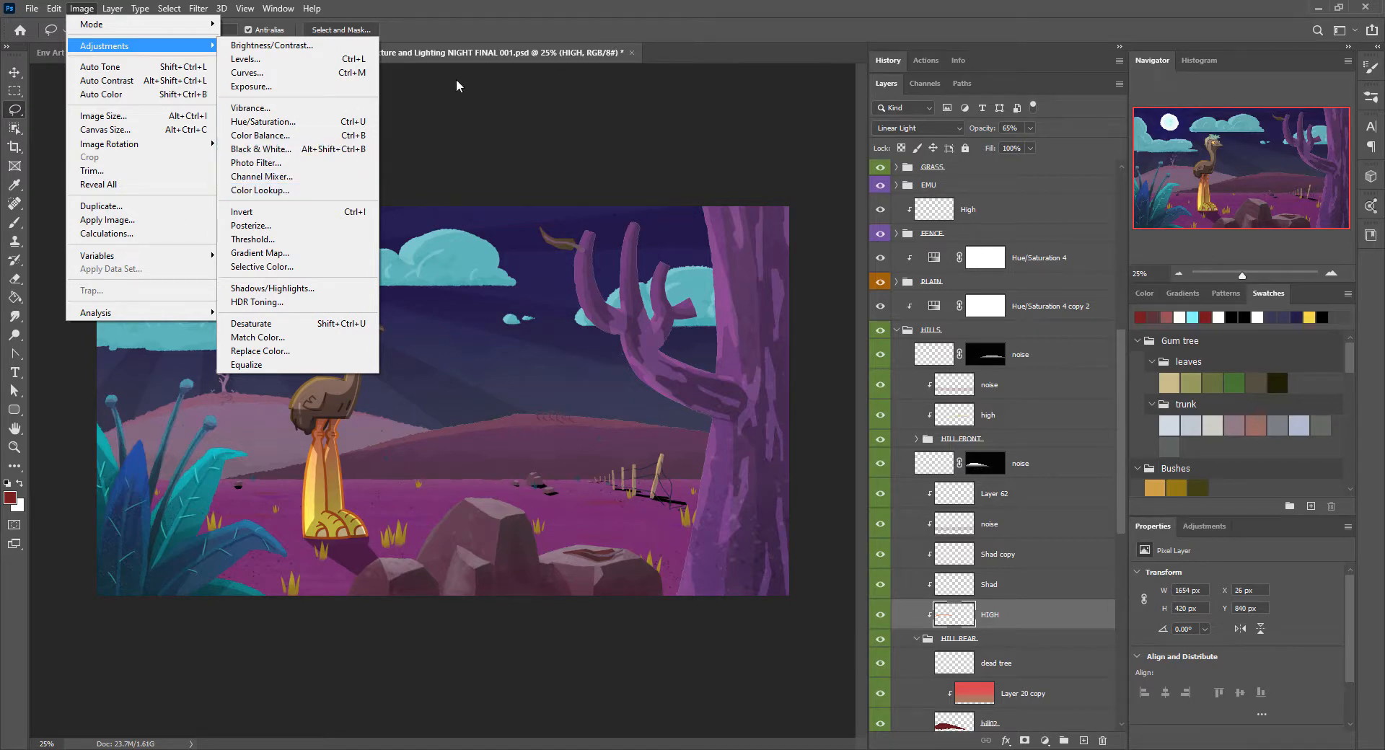
click(580, 29)
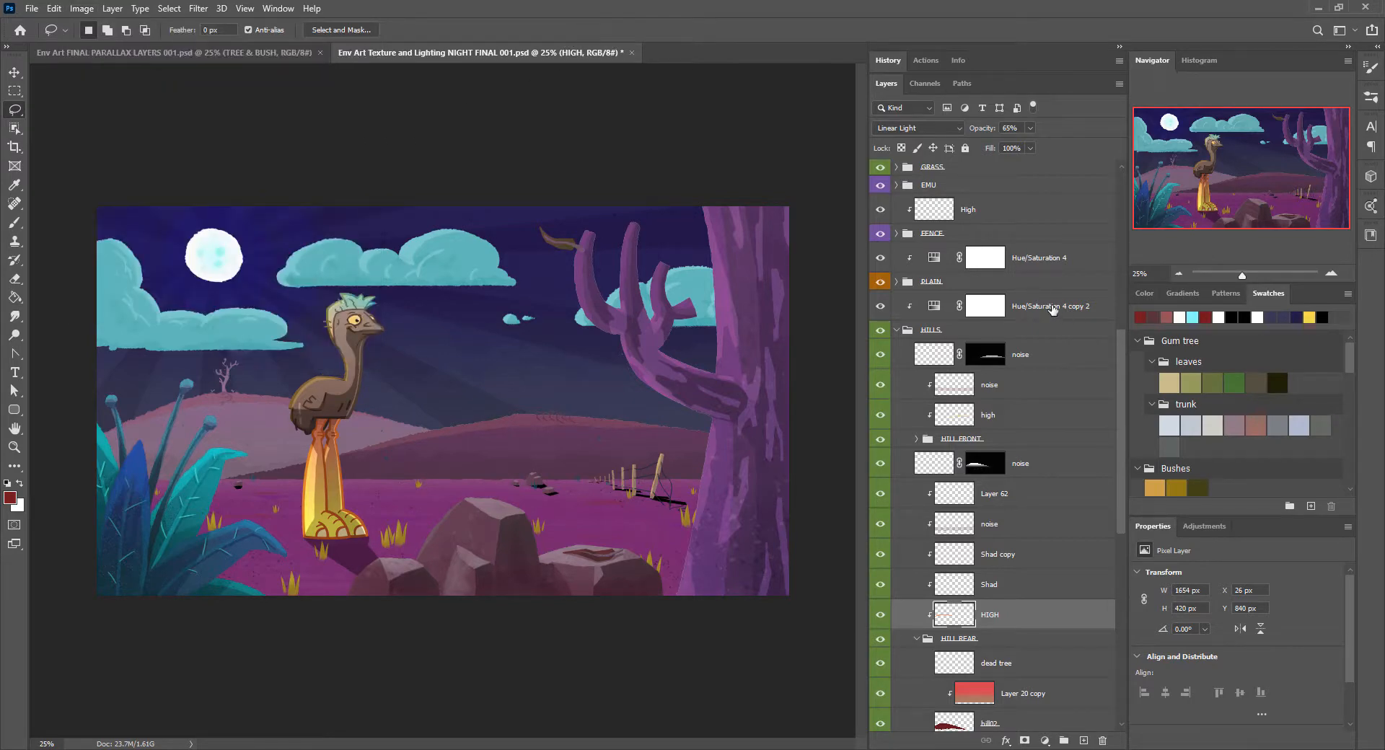
click(1102, 308)
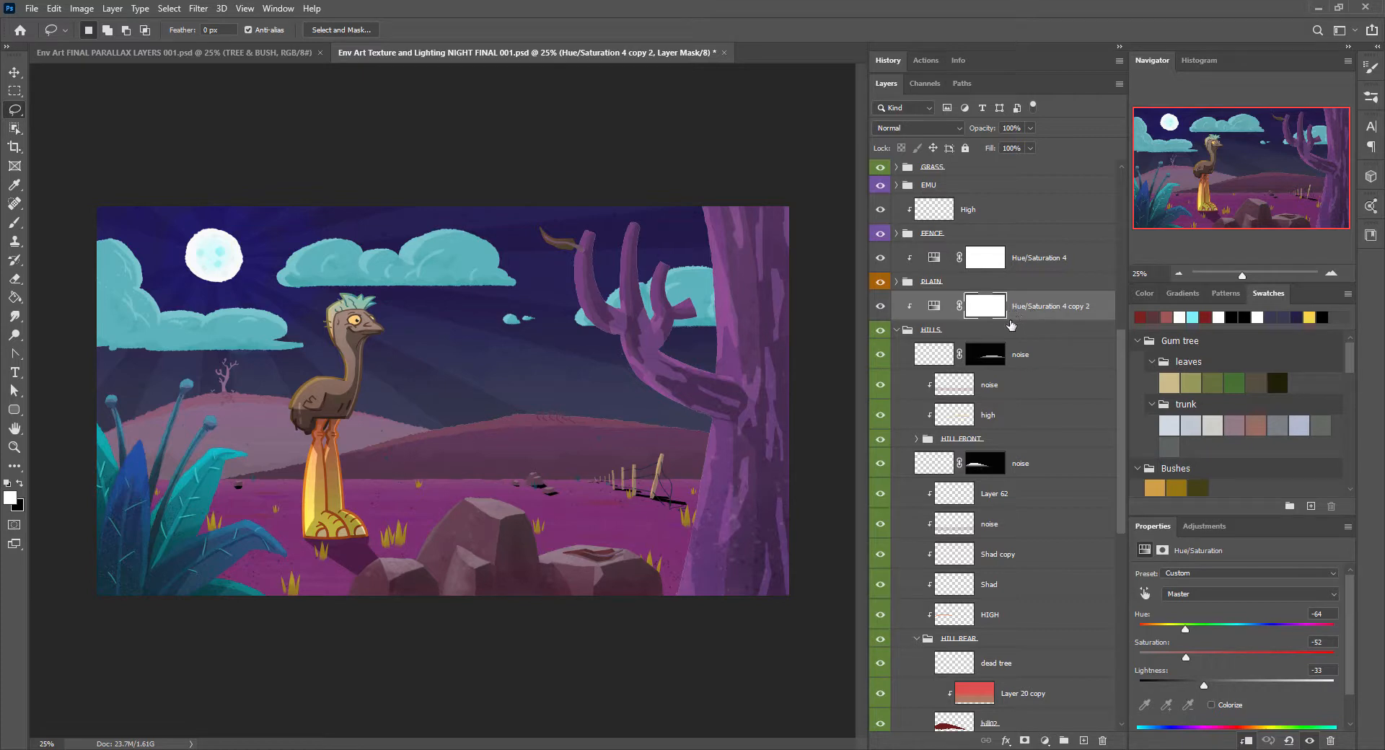
Add a Hue/Saturation adjustment layer directly above the rear hill's HIGH layer
click(1019, 616)
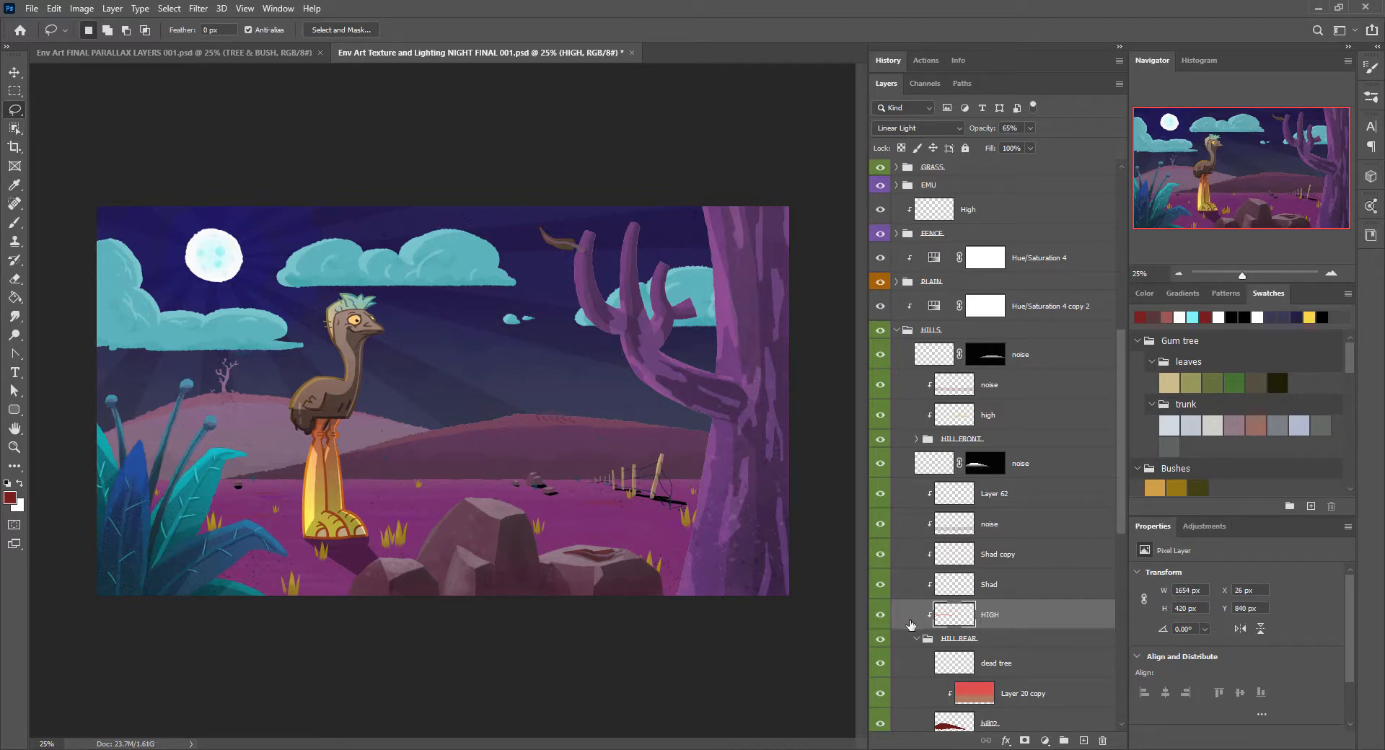
click(1045, 742)
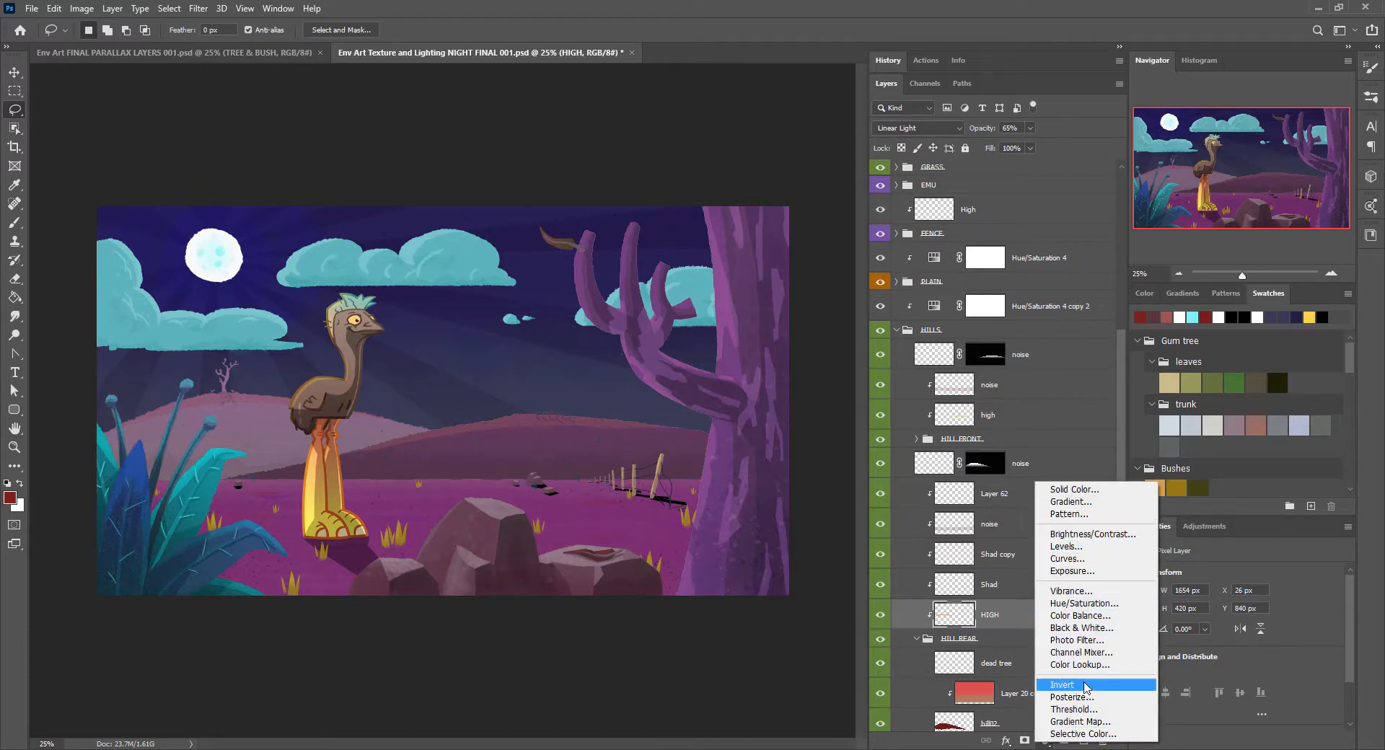
click(1105, 604)
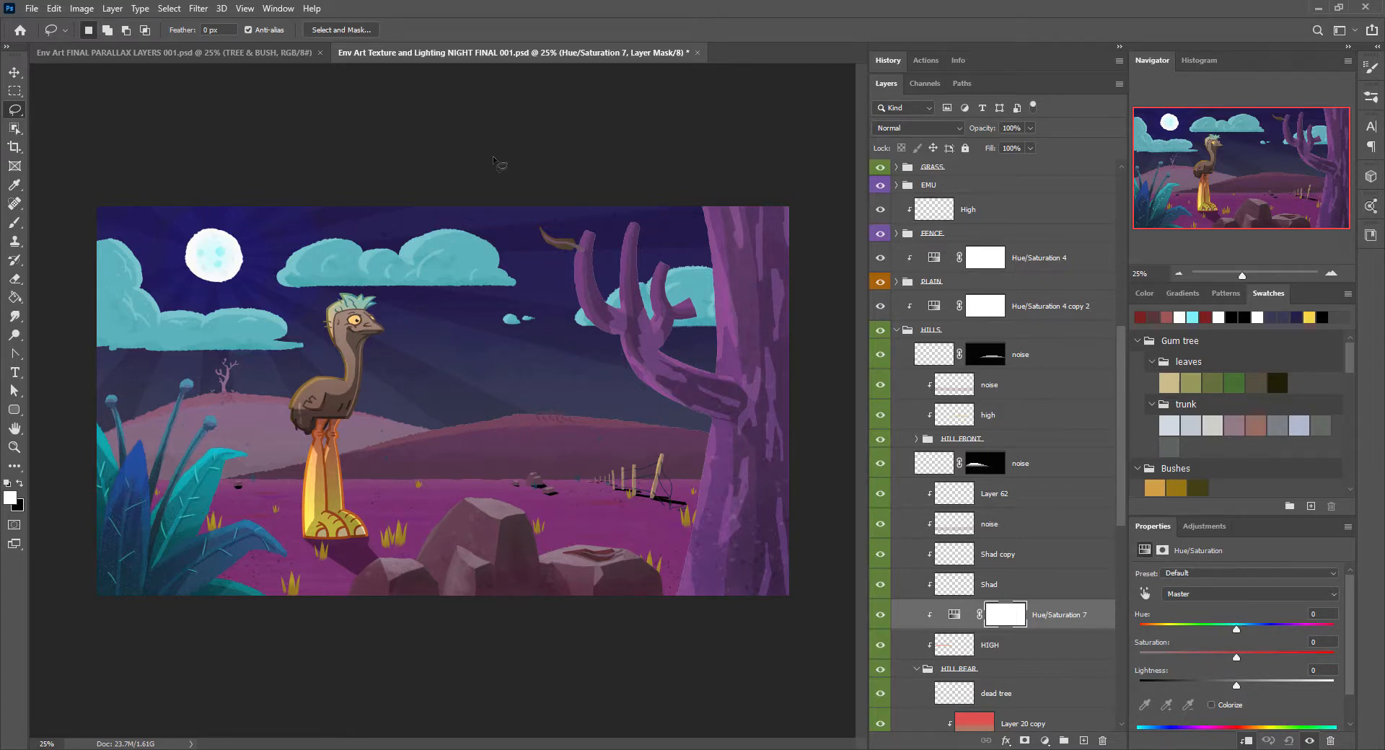
click(278, 10)
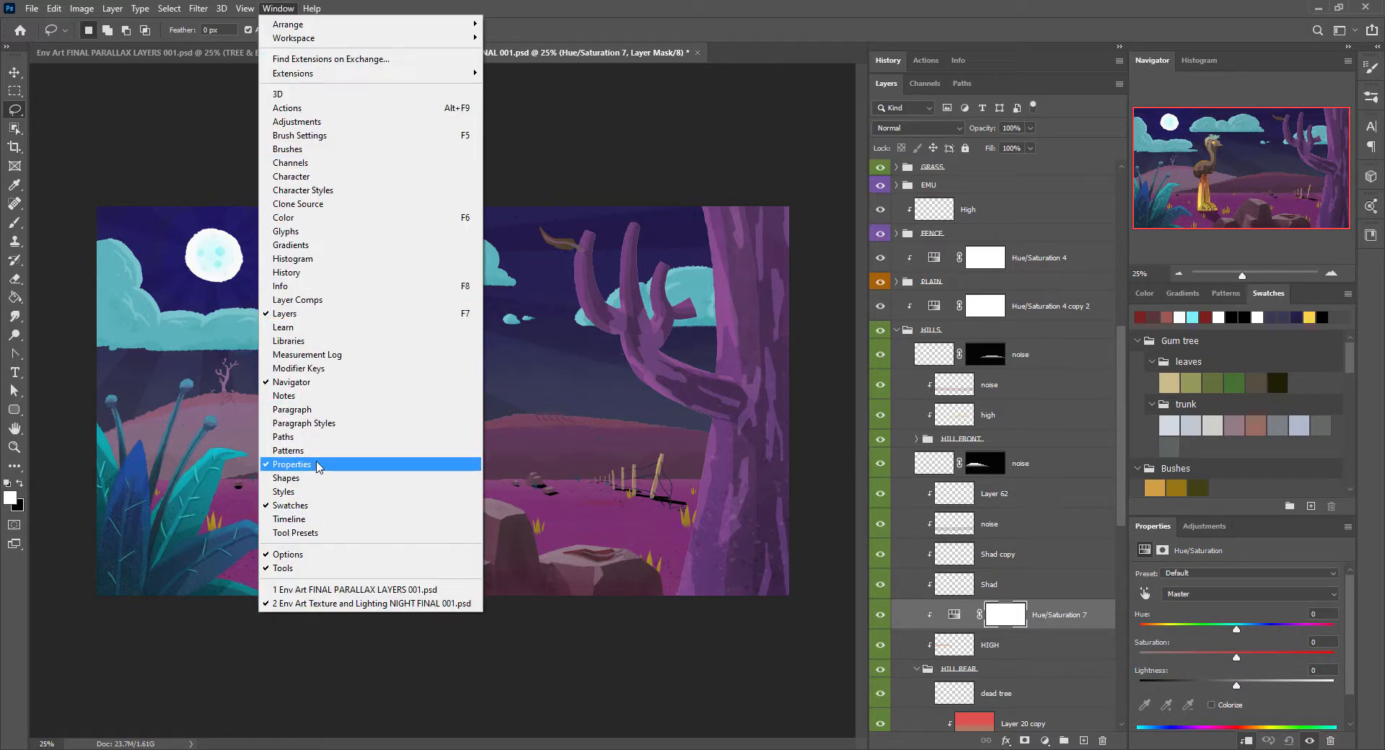
click(591, 30)
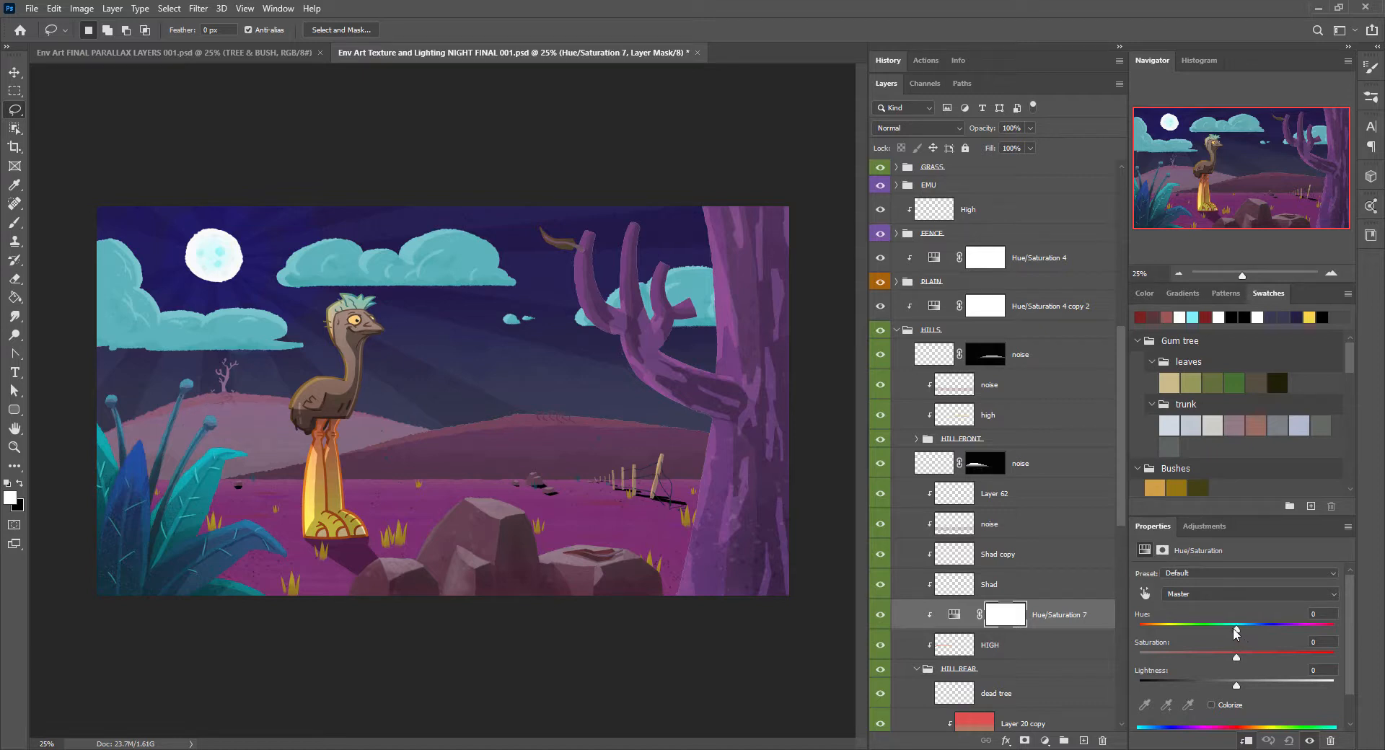
Shift the hue of the new adjustment layer above HIGH to -115
mouse_move(1236, 632)
mouse_down()
mouse_move(1301, 627)
mouse_move(1226, 639)
mouse_up()
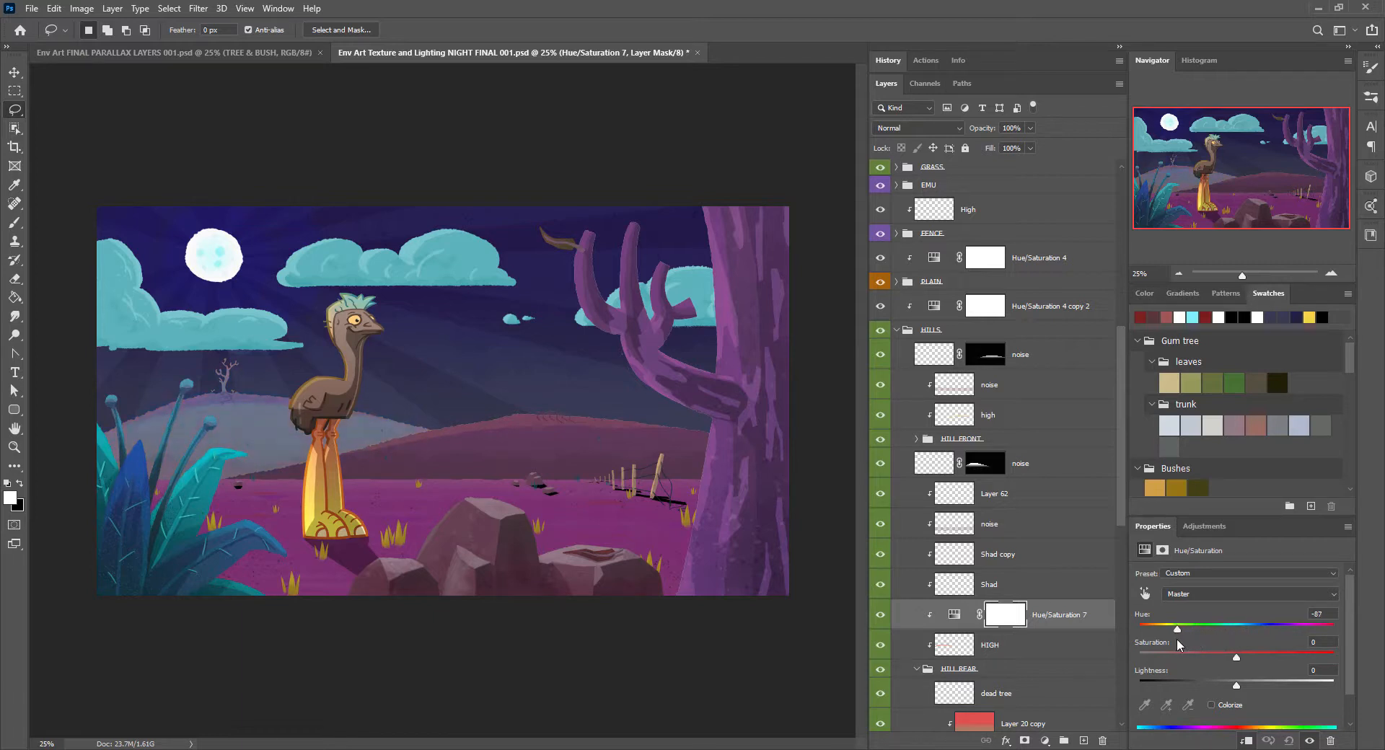
drag(1170, 637, 1191, 634)
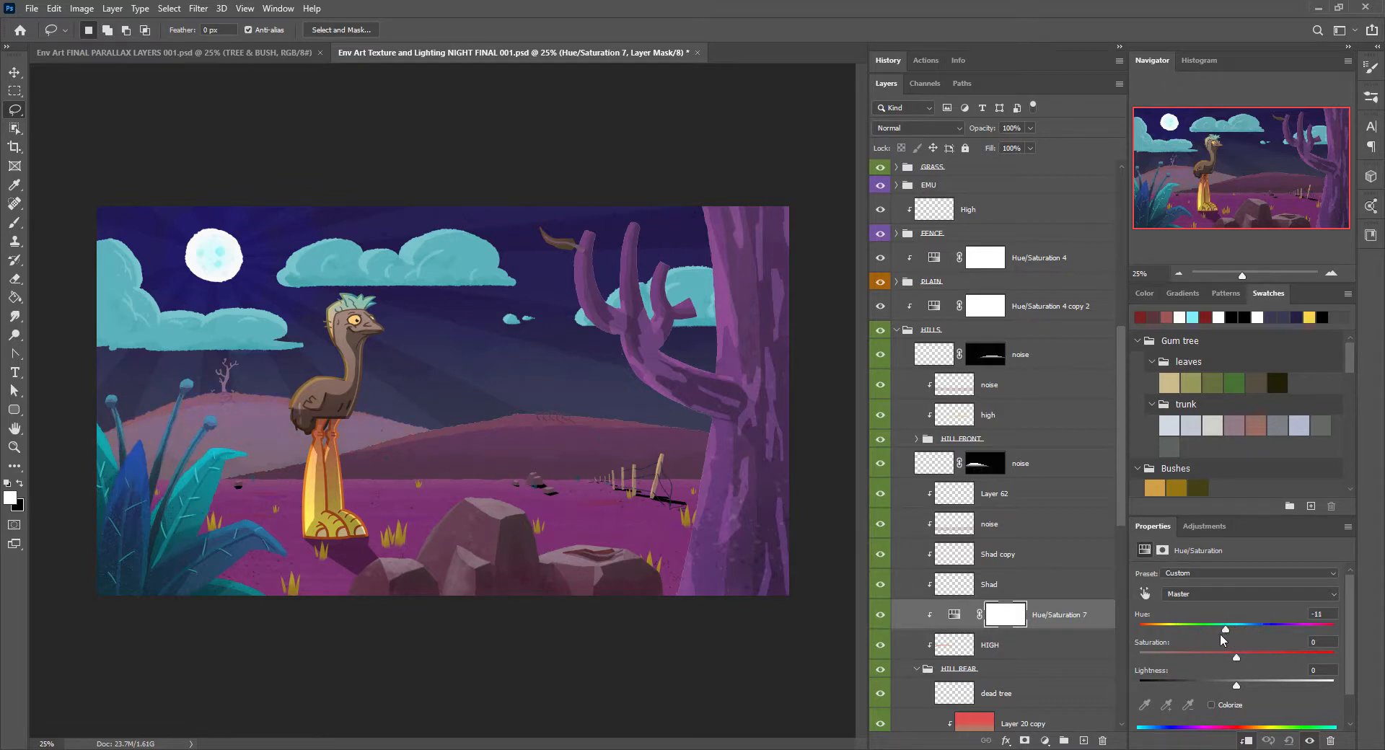
drag(1203, 635, 1187, 636)
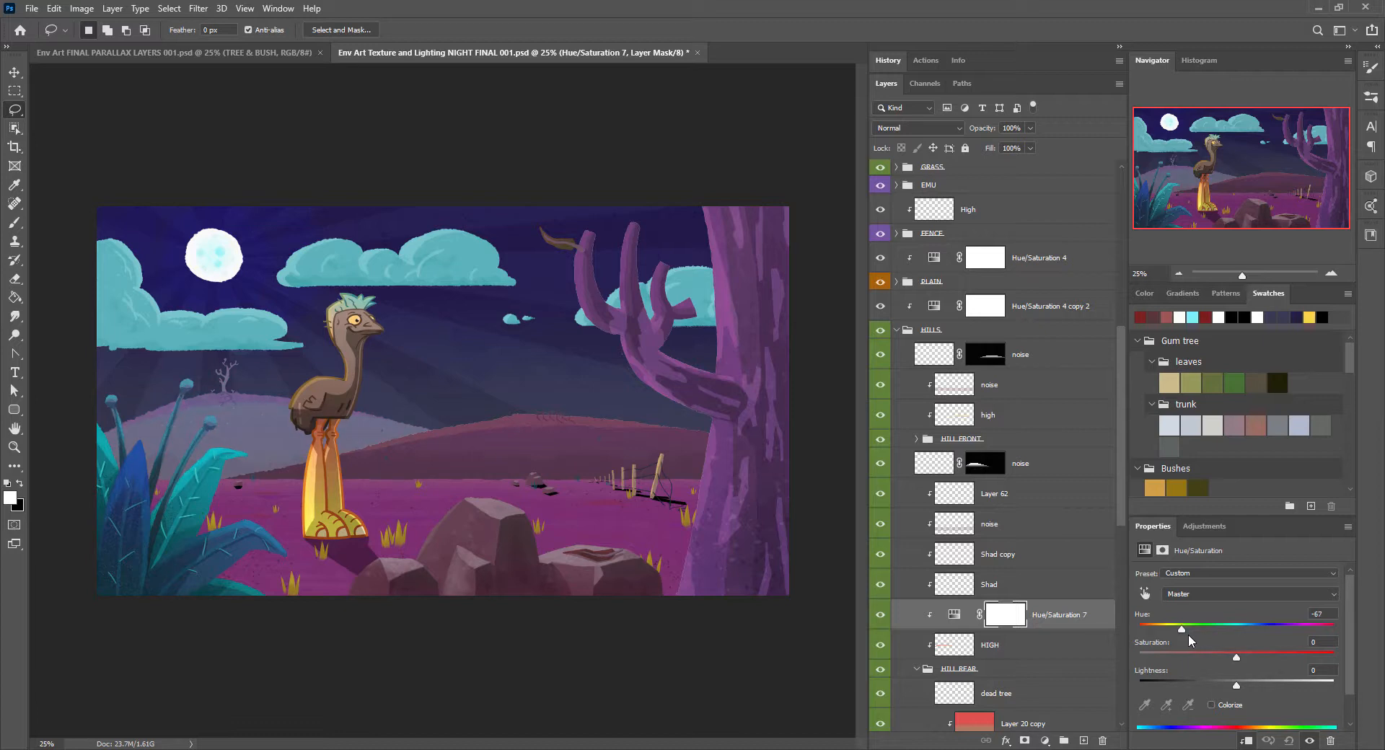
drag(1242, 633, 1179, 637)
mouse_move(1178, 633)
mouse_down()
mouse_move(1166, 633)
mouse_move(1177, 638)
mouse_up()
drag(1175, 633, 1194, 634)
mouse_move(1180, 633)
mouse_down()
mouse_move(1149, 630)
mouse_move(1183, 633)
mouse_move(1167, 627)
mouse_up()
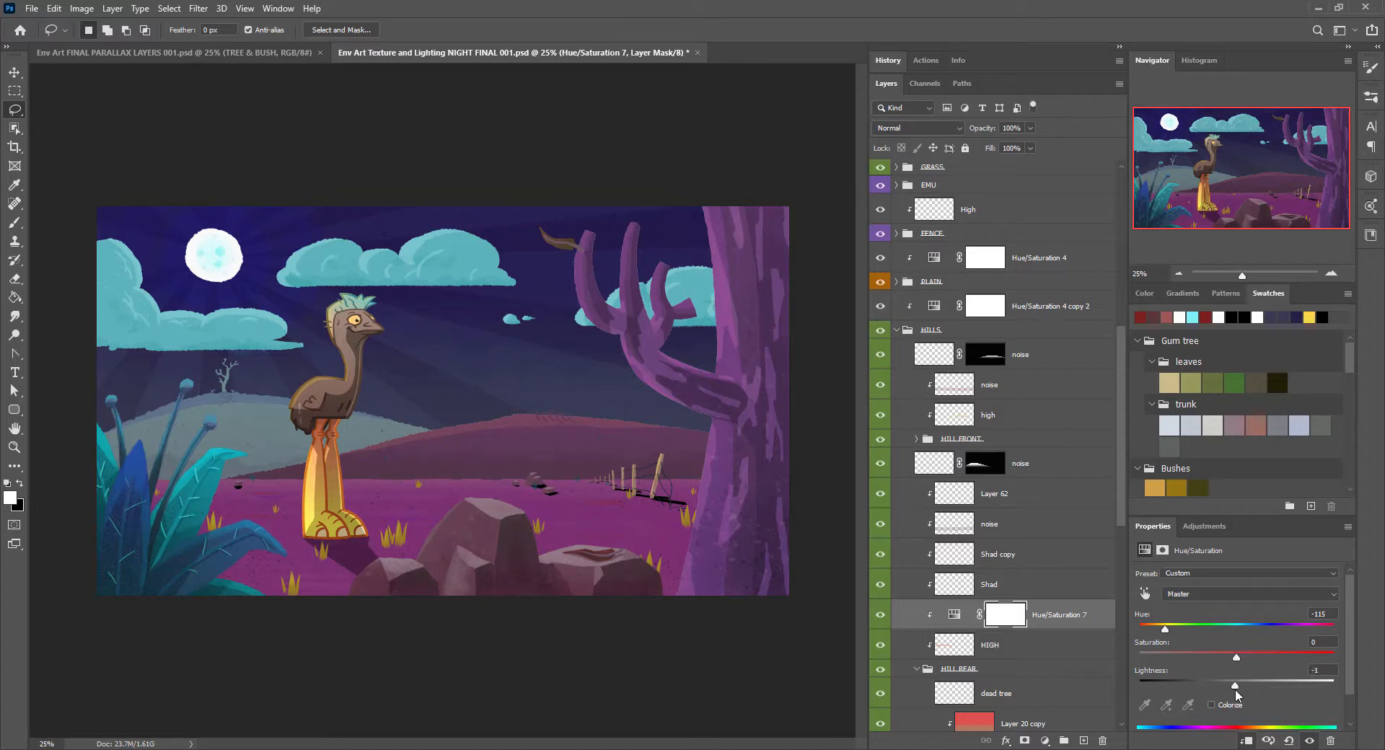
Set the same adjustment's lightness to +33 and its saturation to -4
drag(1262, 684, 1277, 684)
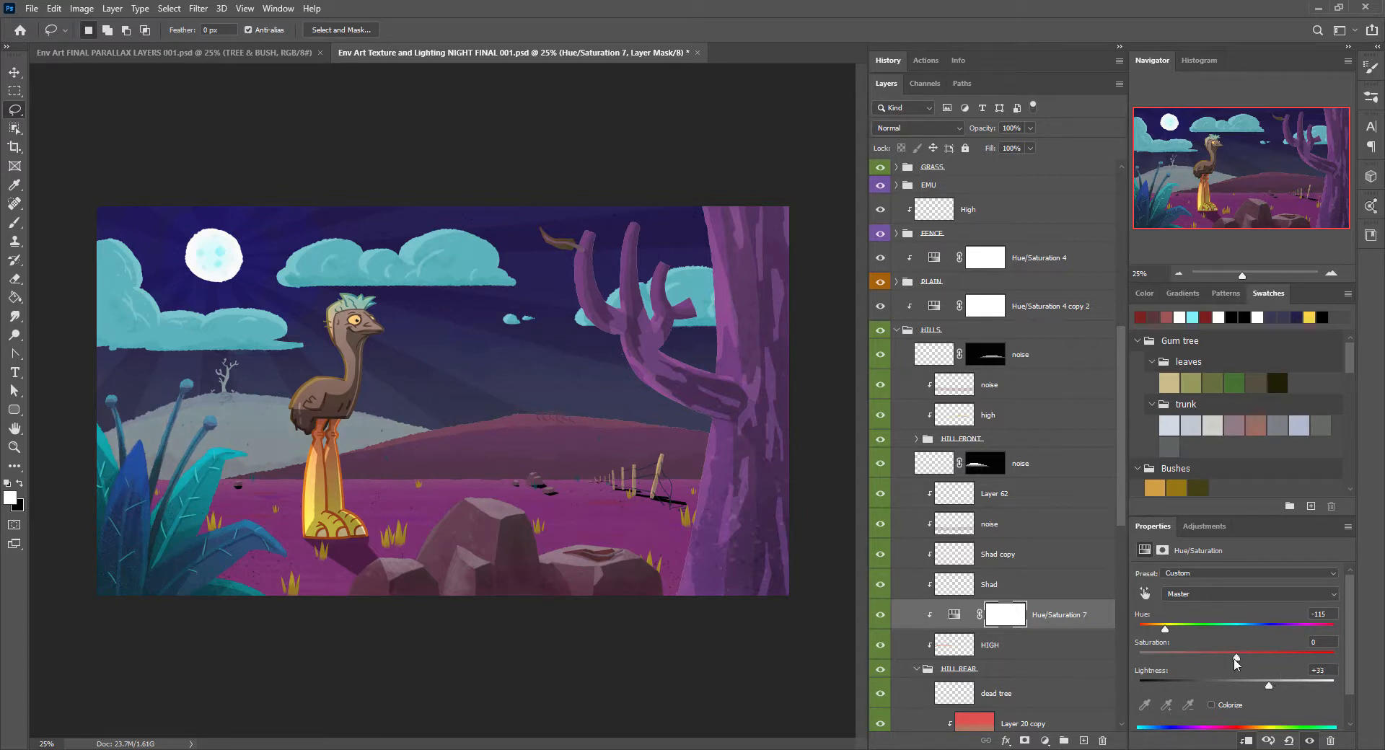
drag(1234, 663, 1248, 663)
drag(1242, 660, 1232, 660)
Load the rear hill's HIGH layer pixels as a selection and make black the foreground colour
drag(1120, 470, 1122, 549)
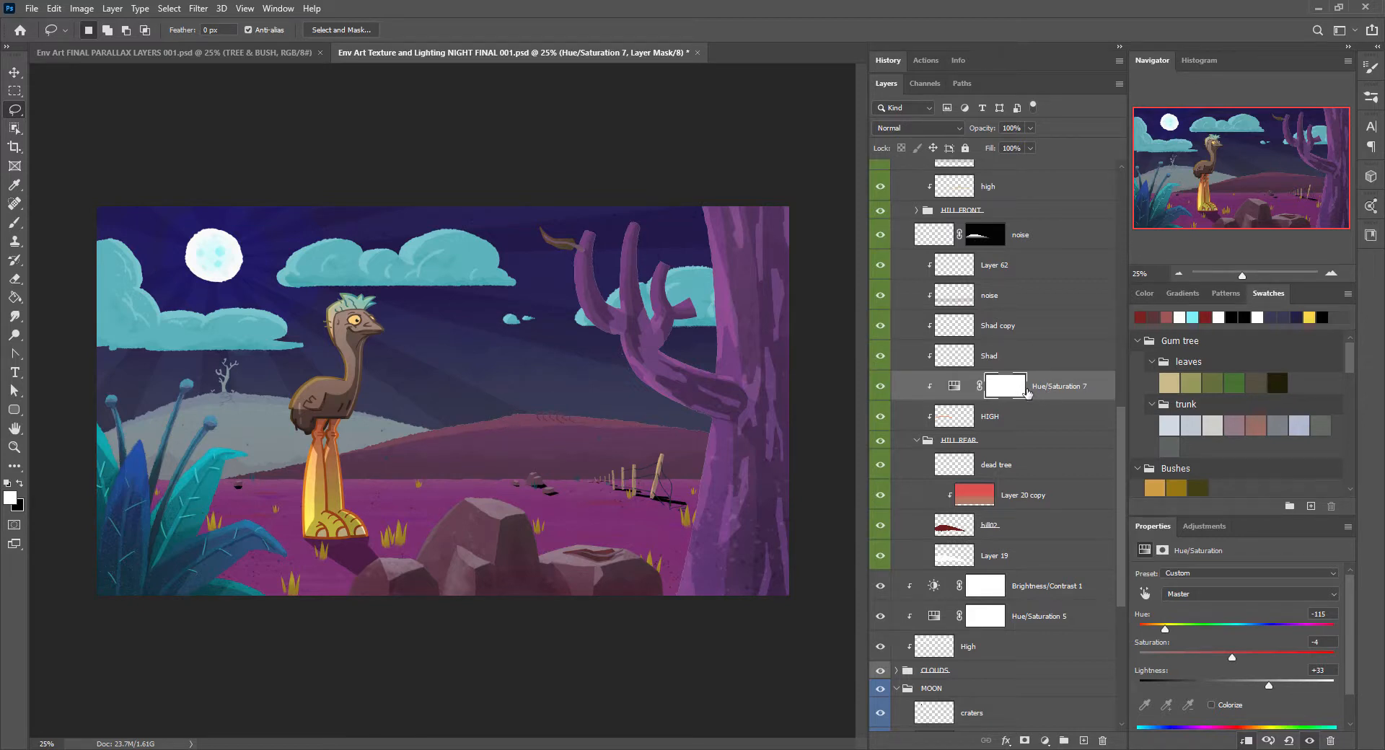
ctrl+click(953, 424)
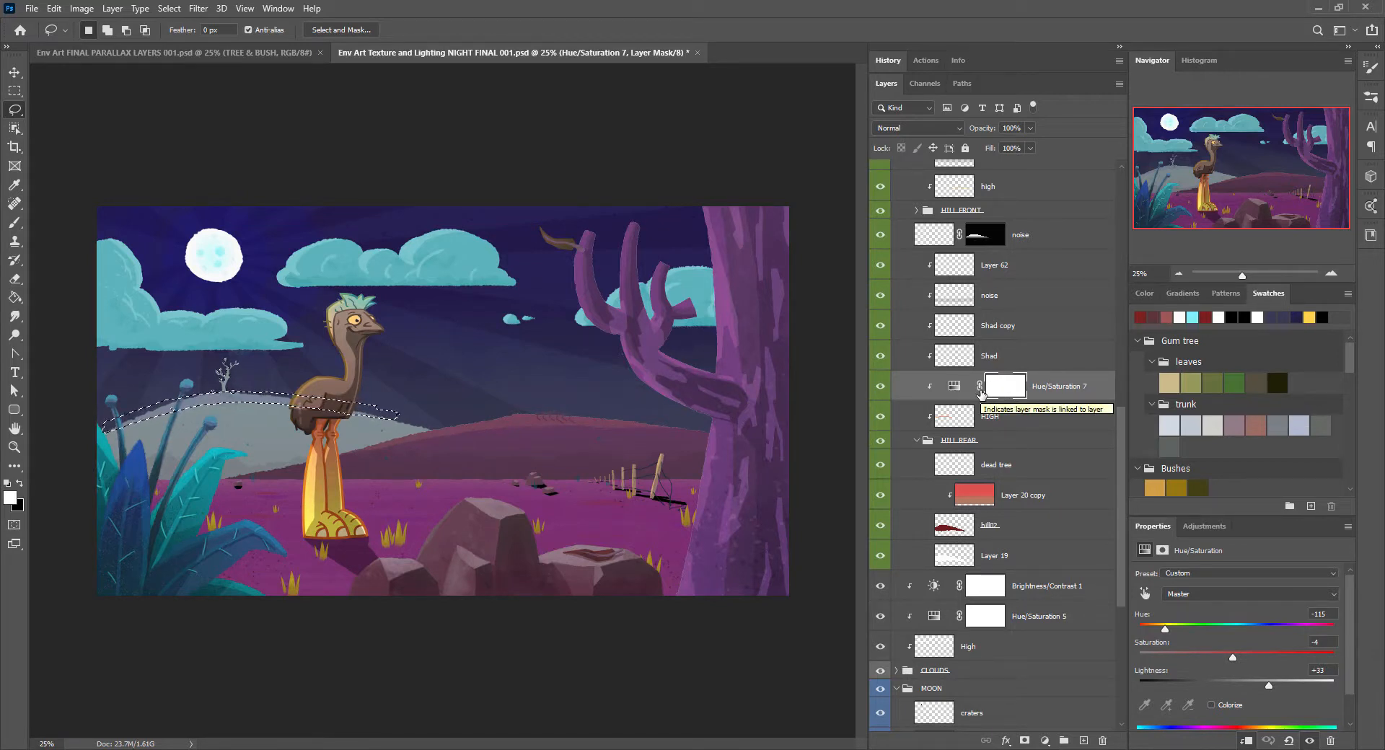
click(16, 299)
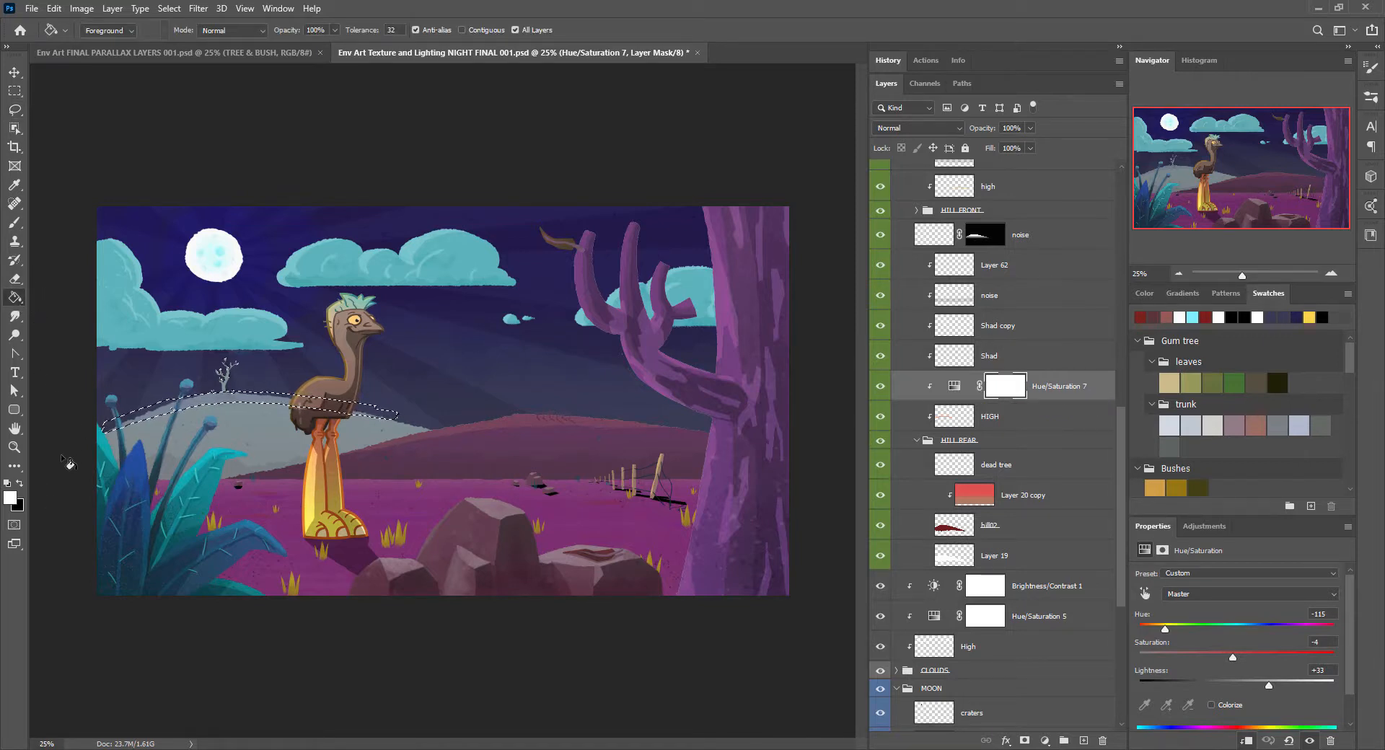
key(shift+g)
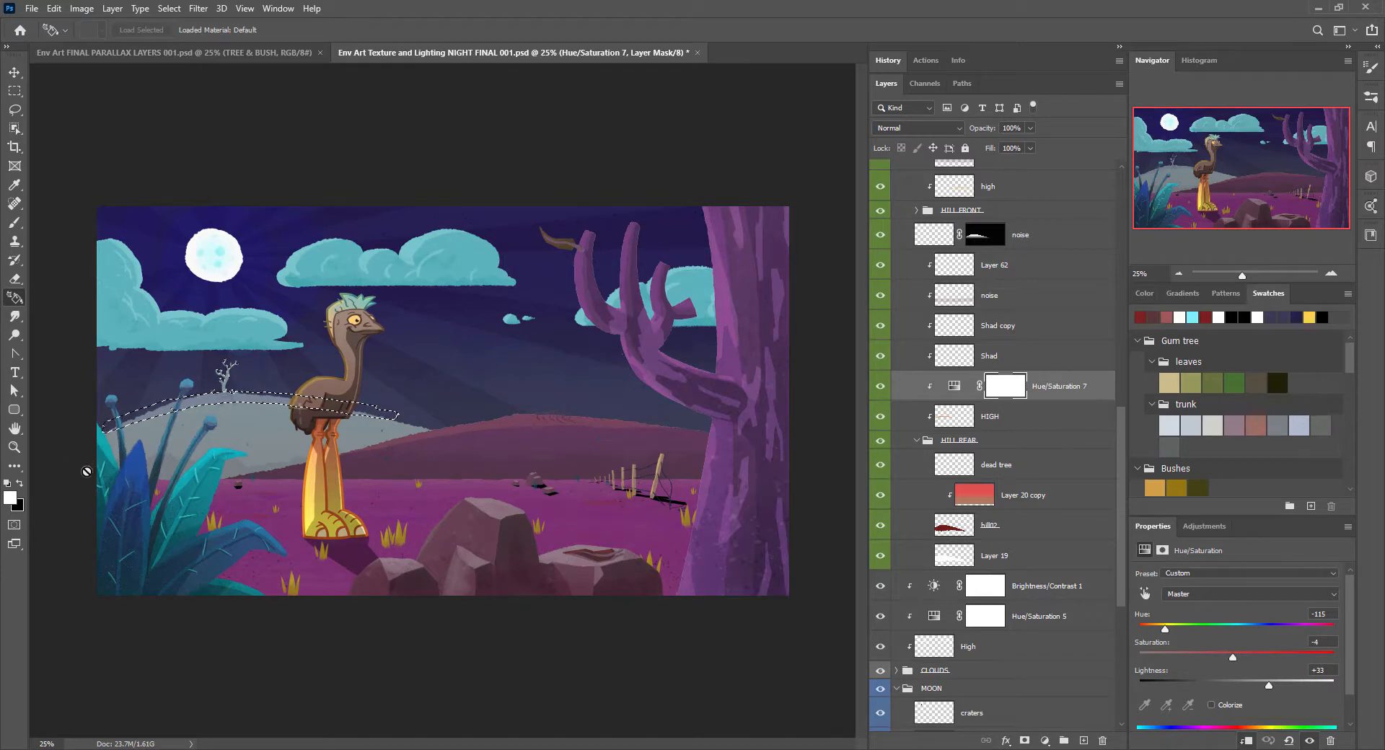
key(x)
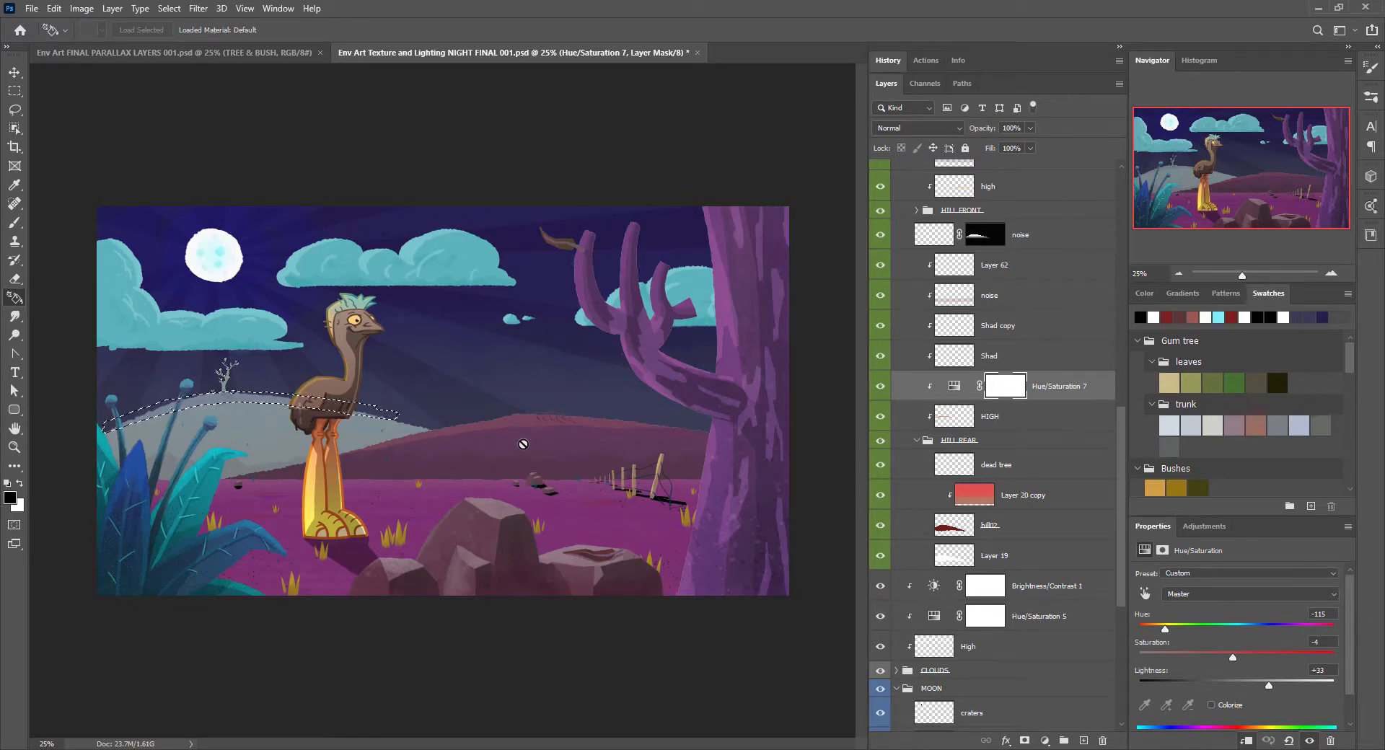
click(11, 497)
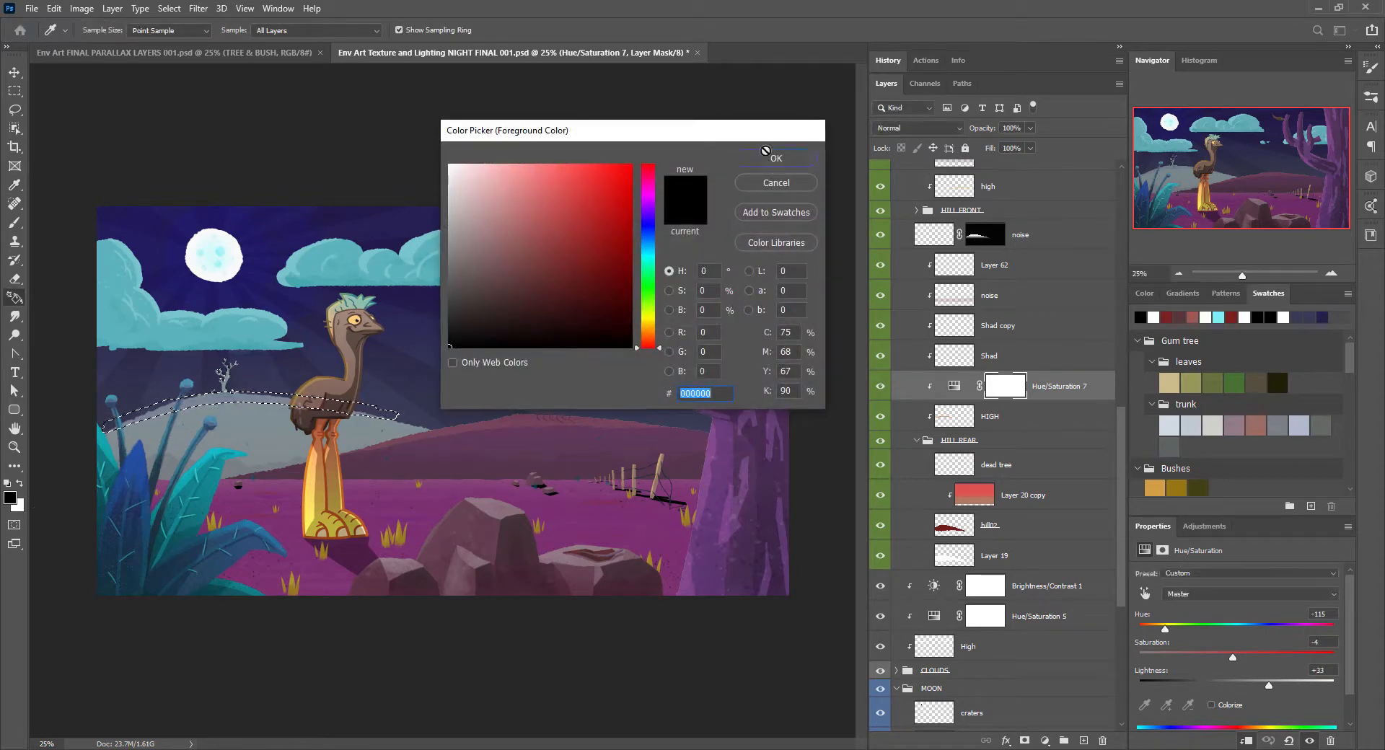
click(765, 153)
Fill the selected highlight area with black on the Hue/Saturation 7 layer mask and deselect
click(1004, 390)
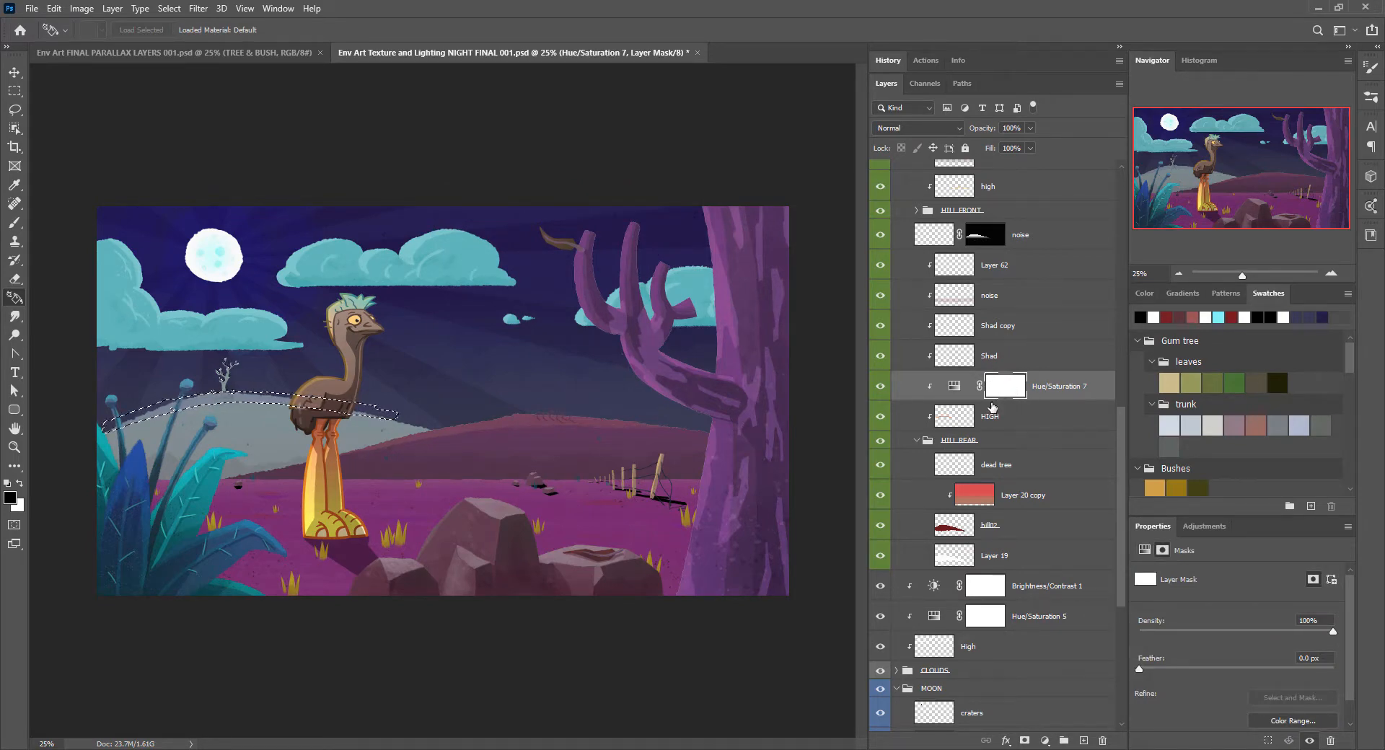
key(alt+BackSpace)
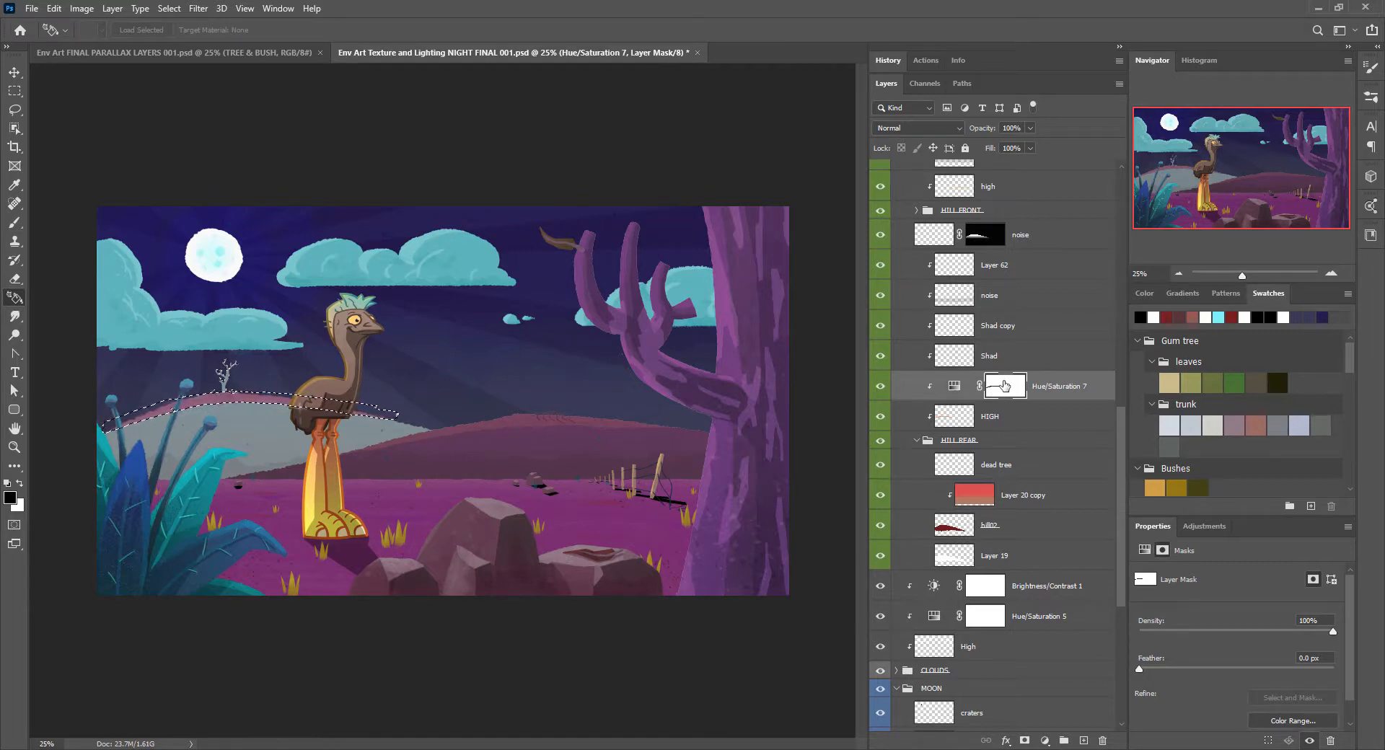
click(170, 9)
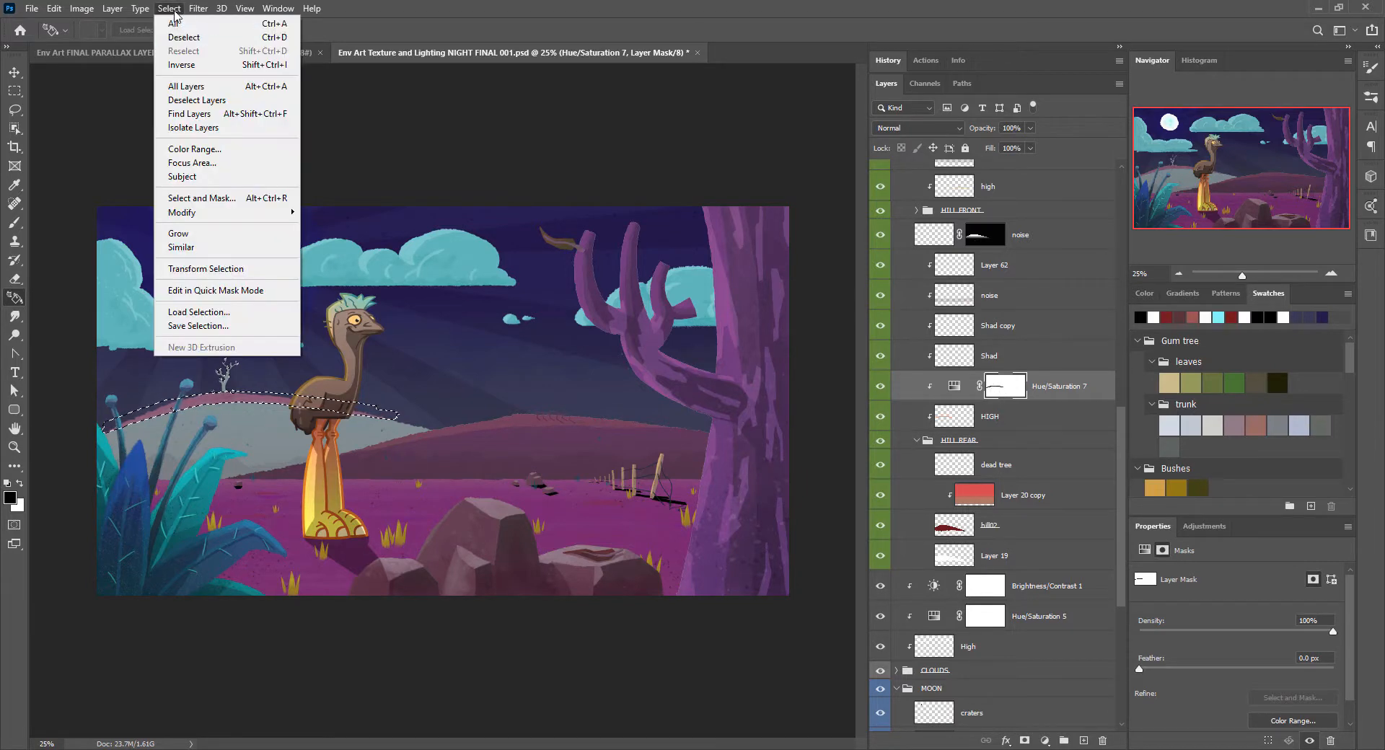
click(193, 38)
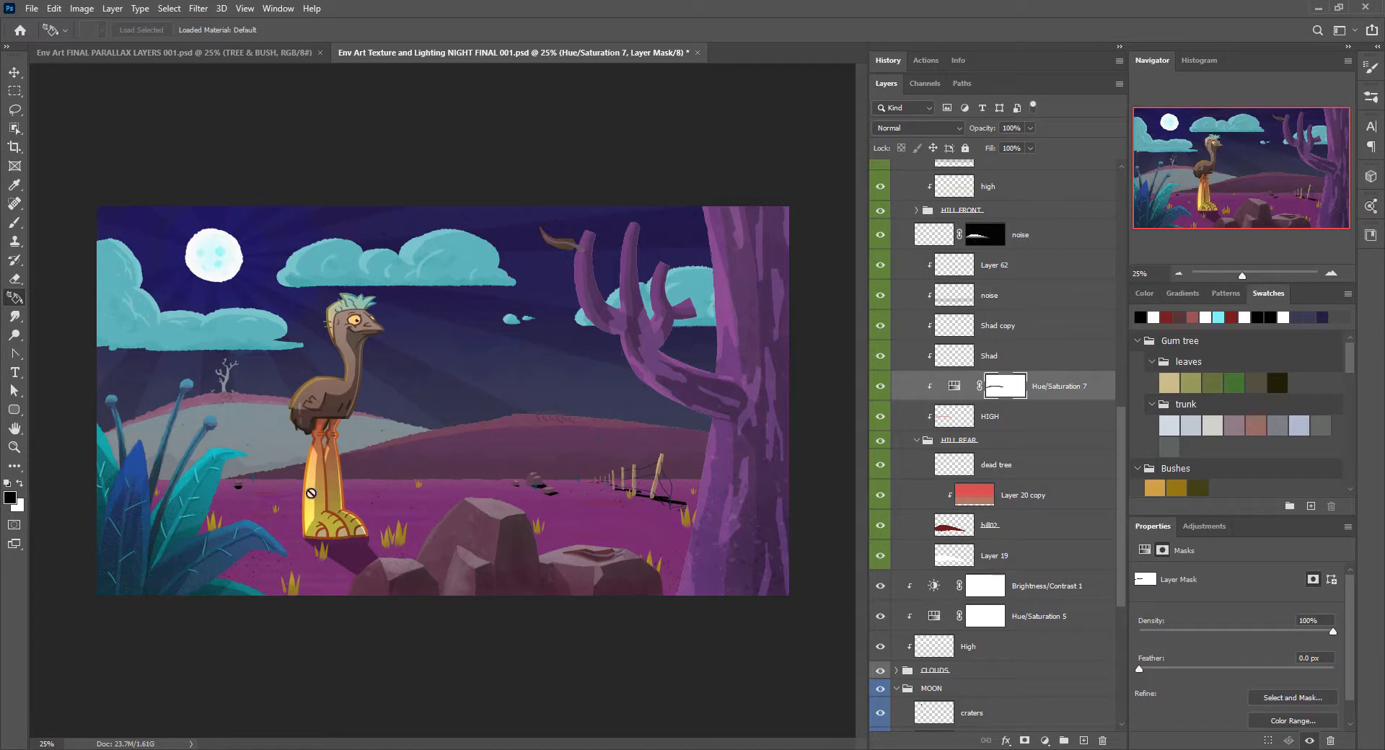
Invert the Hue/Saturation 7 layer mask and set that adjustment layer's opacity to 98%
double_click(1010, 384)
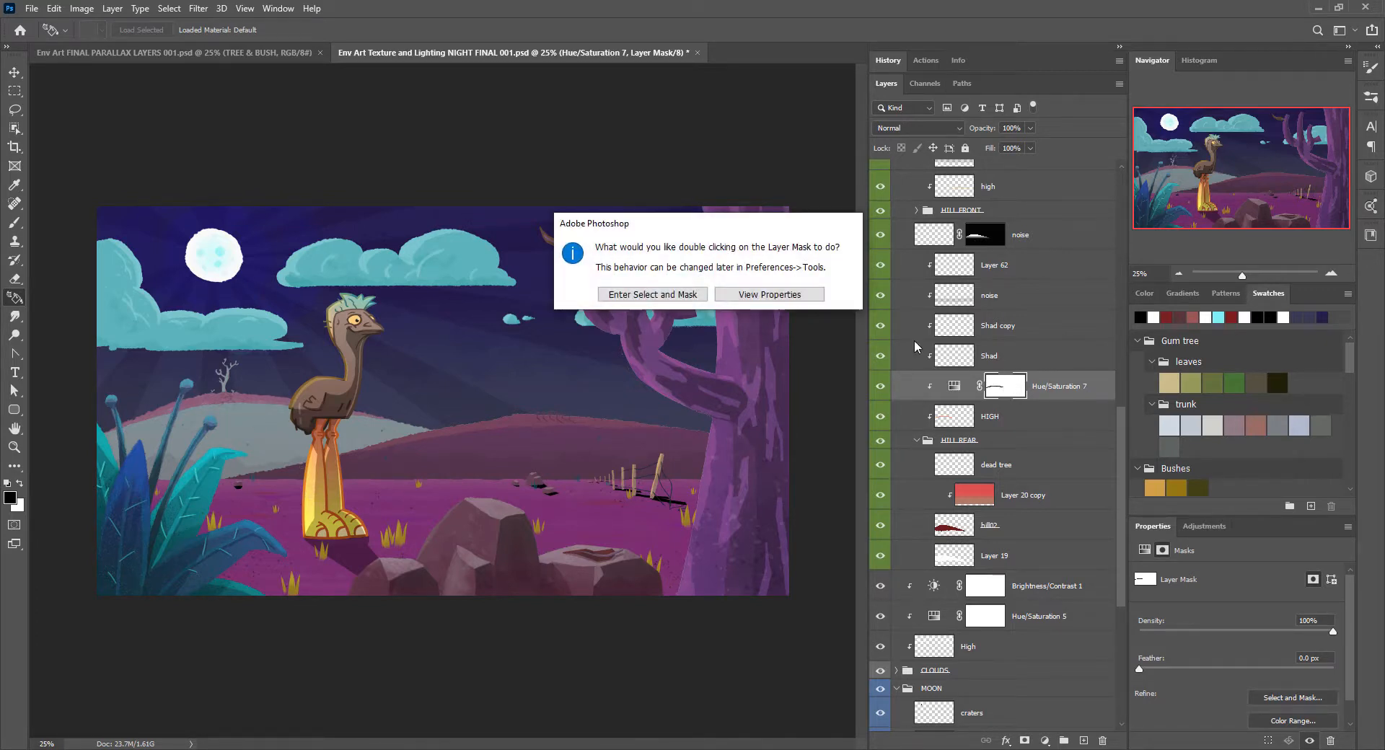
click(806, 293)
click(1094, 385)
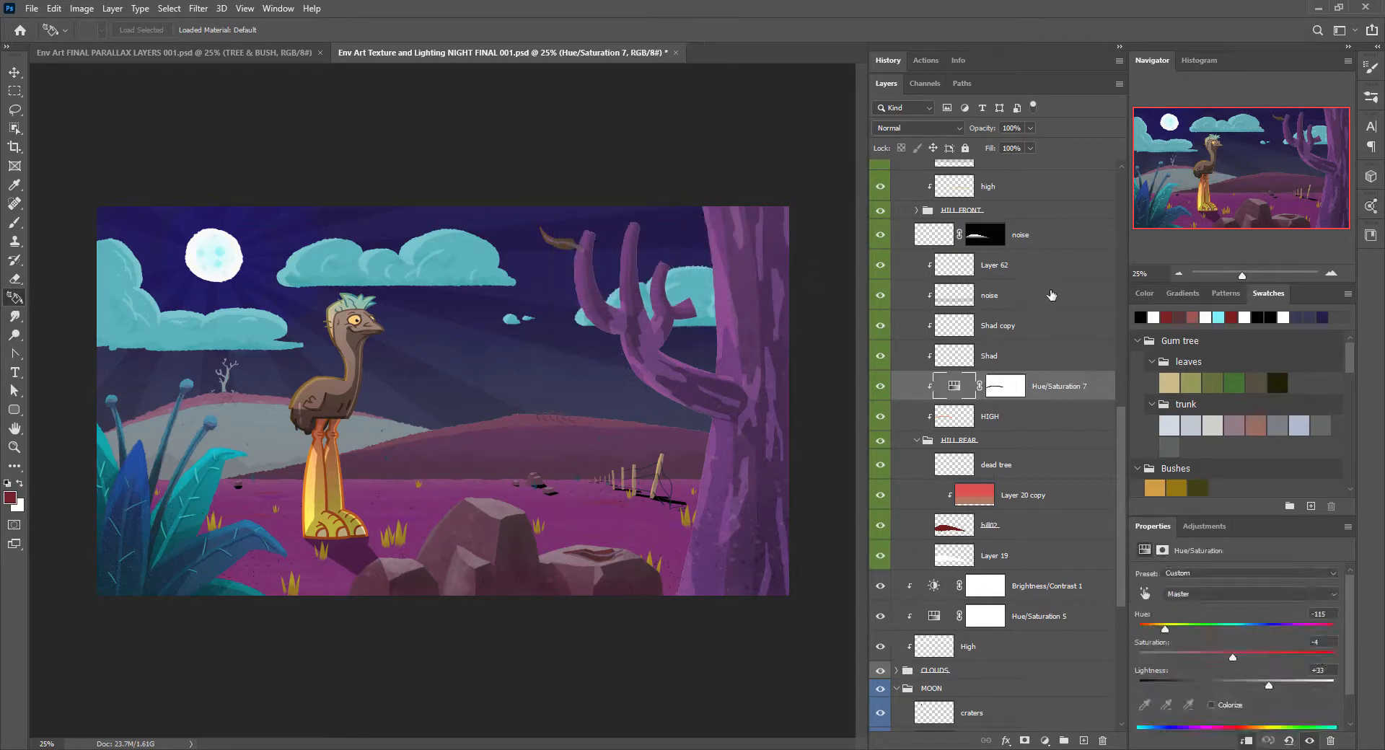
click(1008, 390)
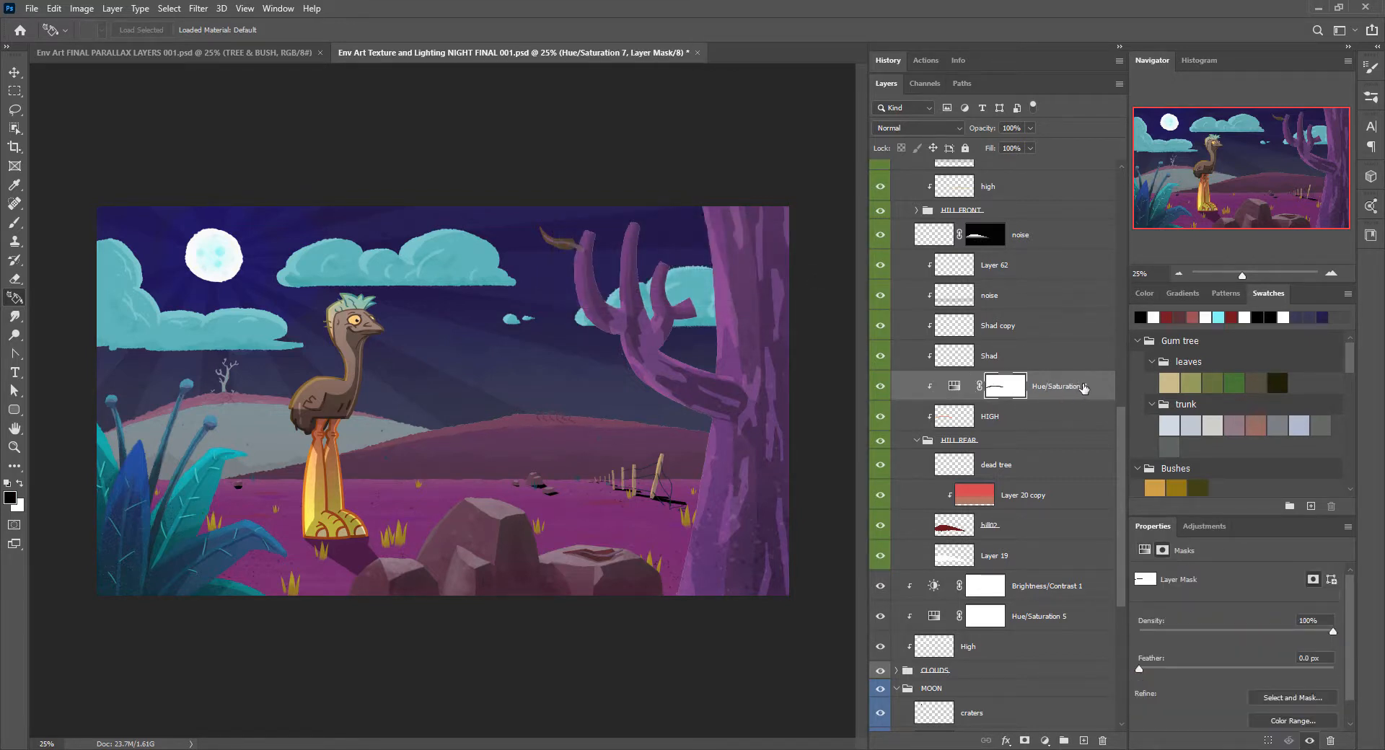
click(83, 9)
mouse_move(121, 45)
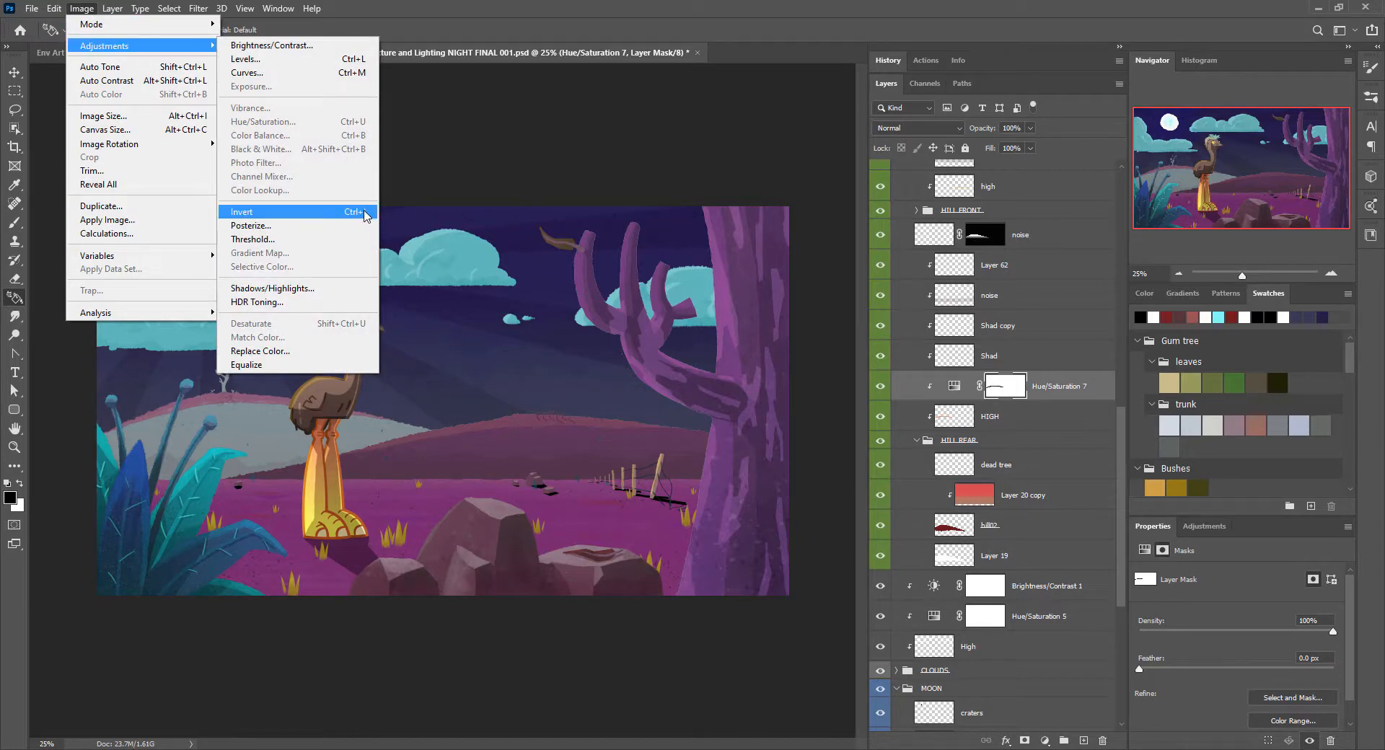
click(367, 215)
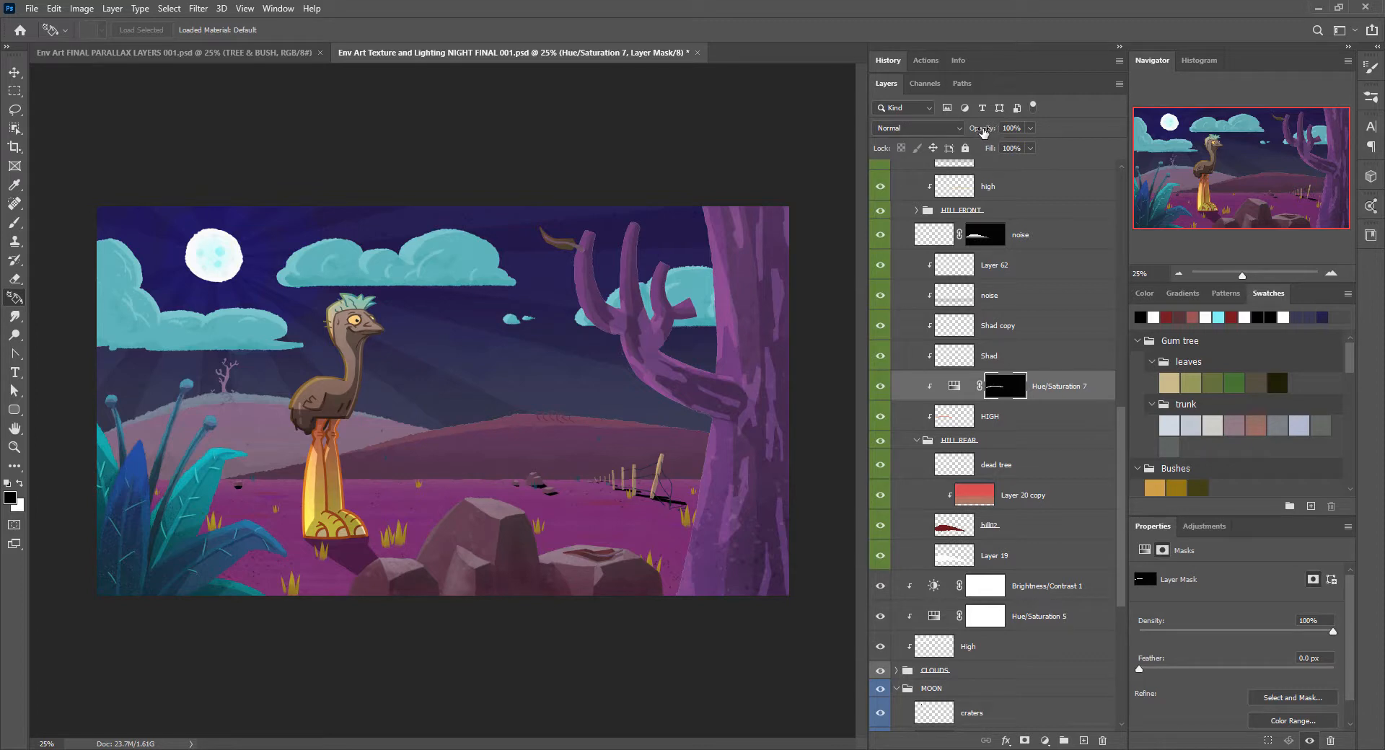
drag(982, 131, 982, 130)
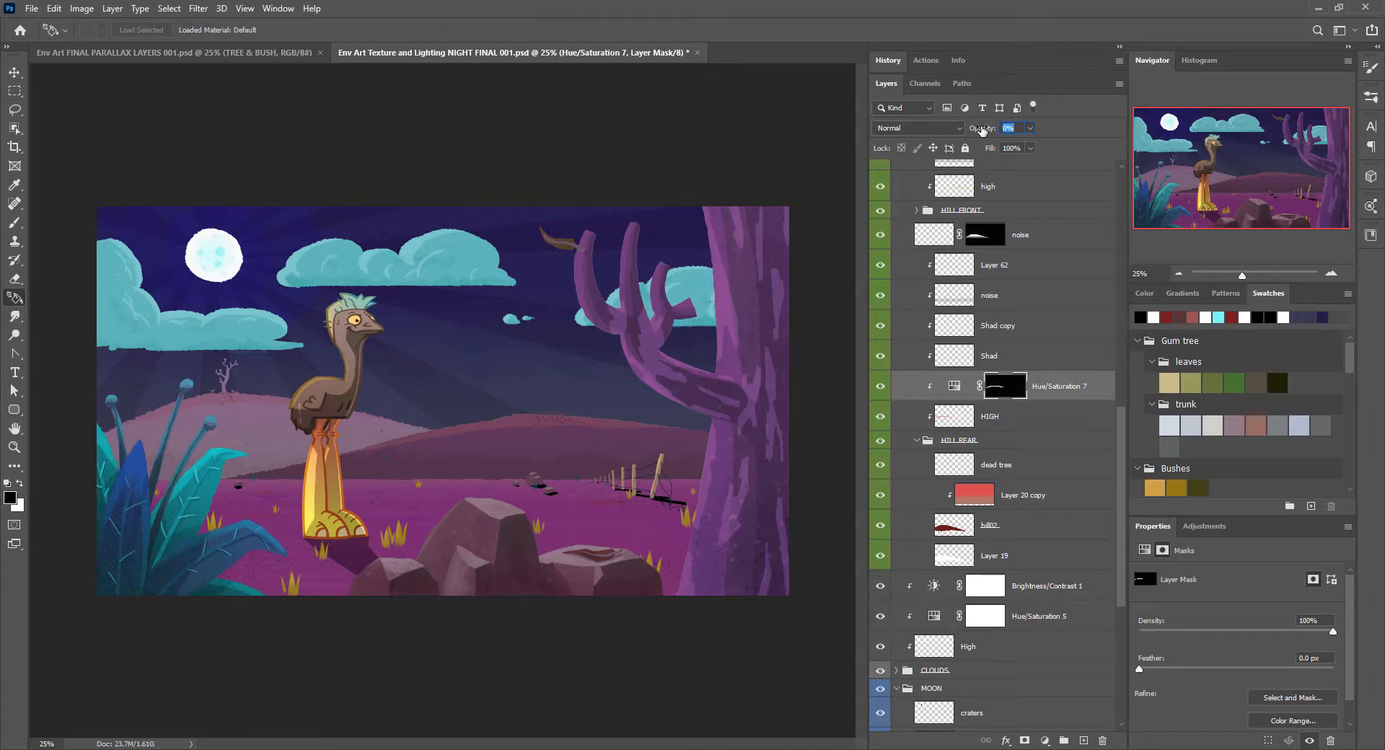
drag(981, 130, 1054, 118)
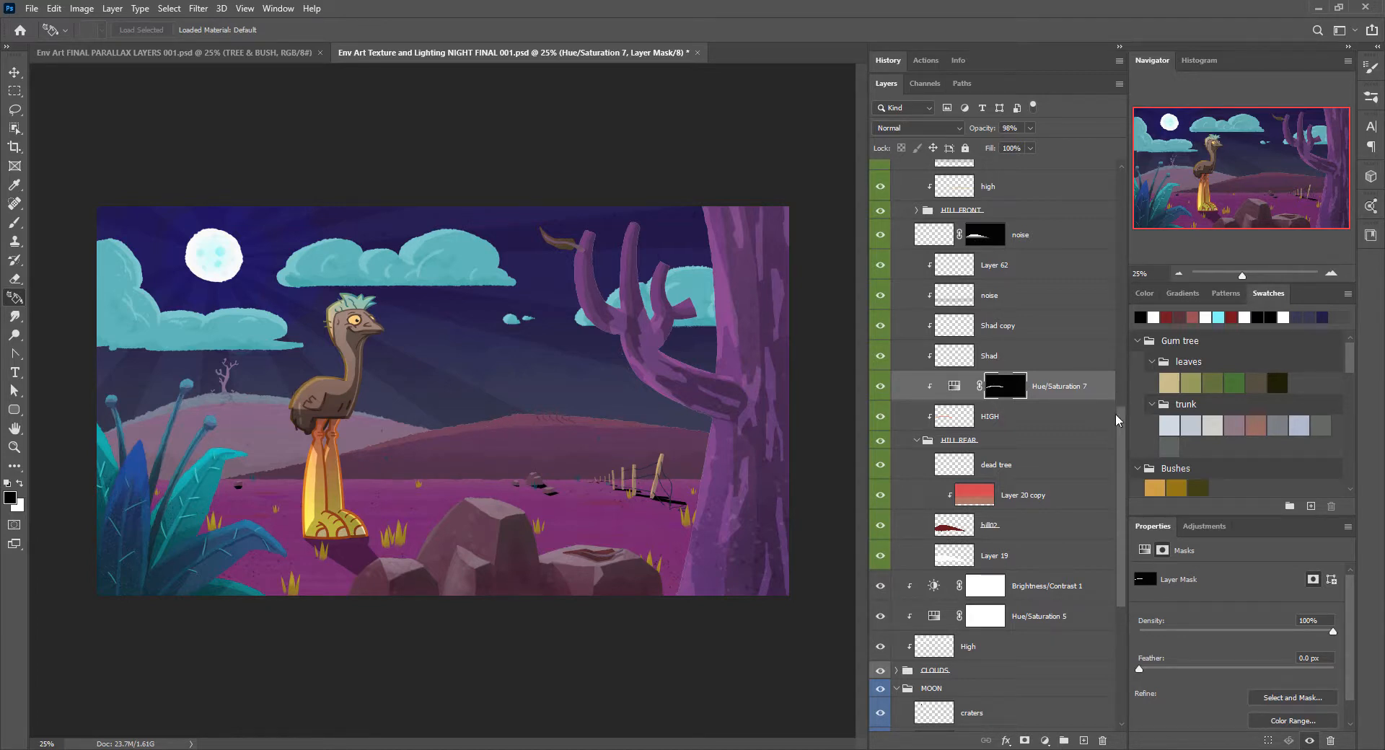
Duplicate Hue/Saturation 7 directly above the front hill's high layer and fill the copy's mask entirely with black
drag(1121, 422, 1118, 386)
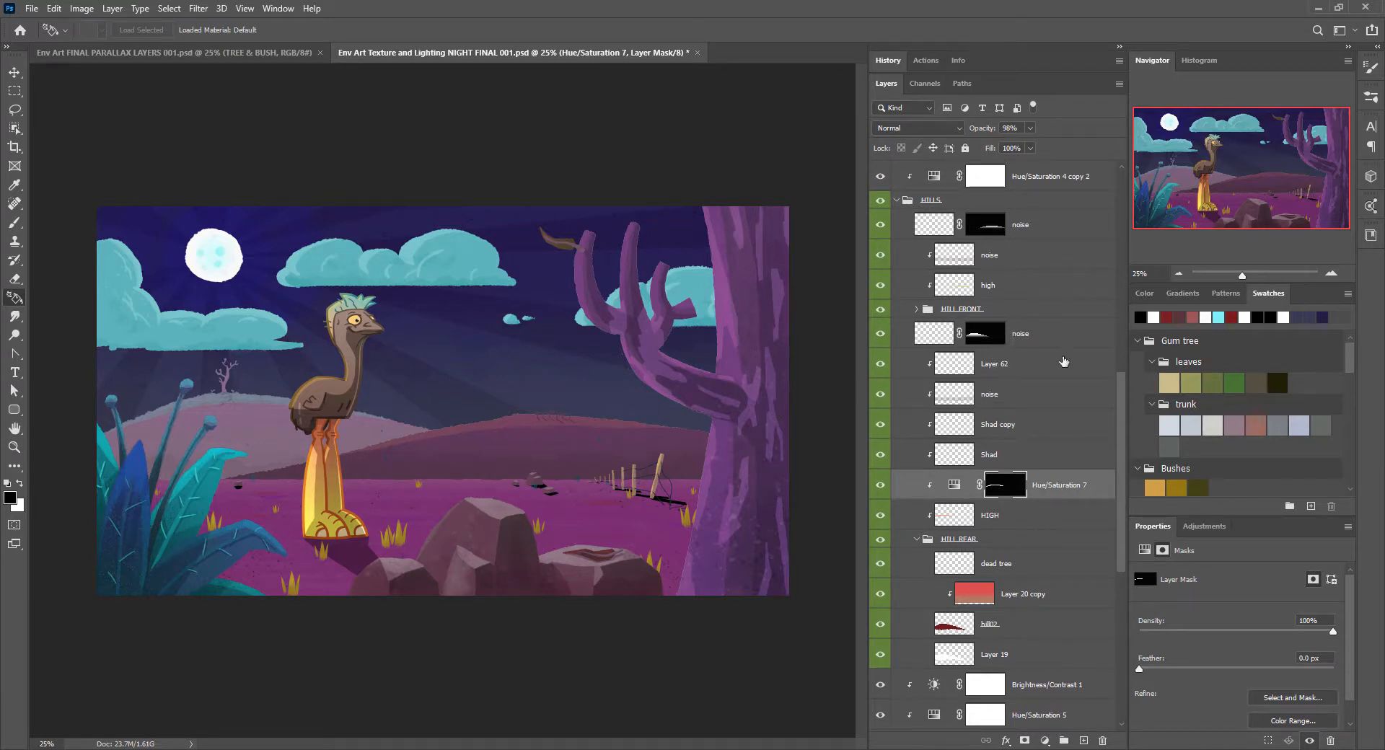
click(1097, 491)
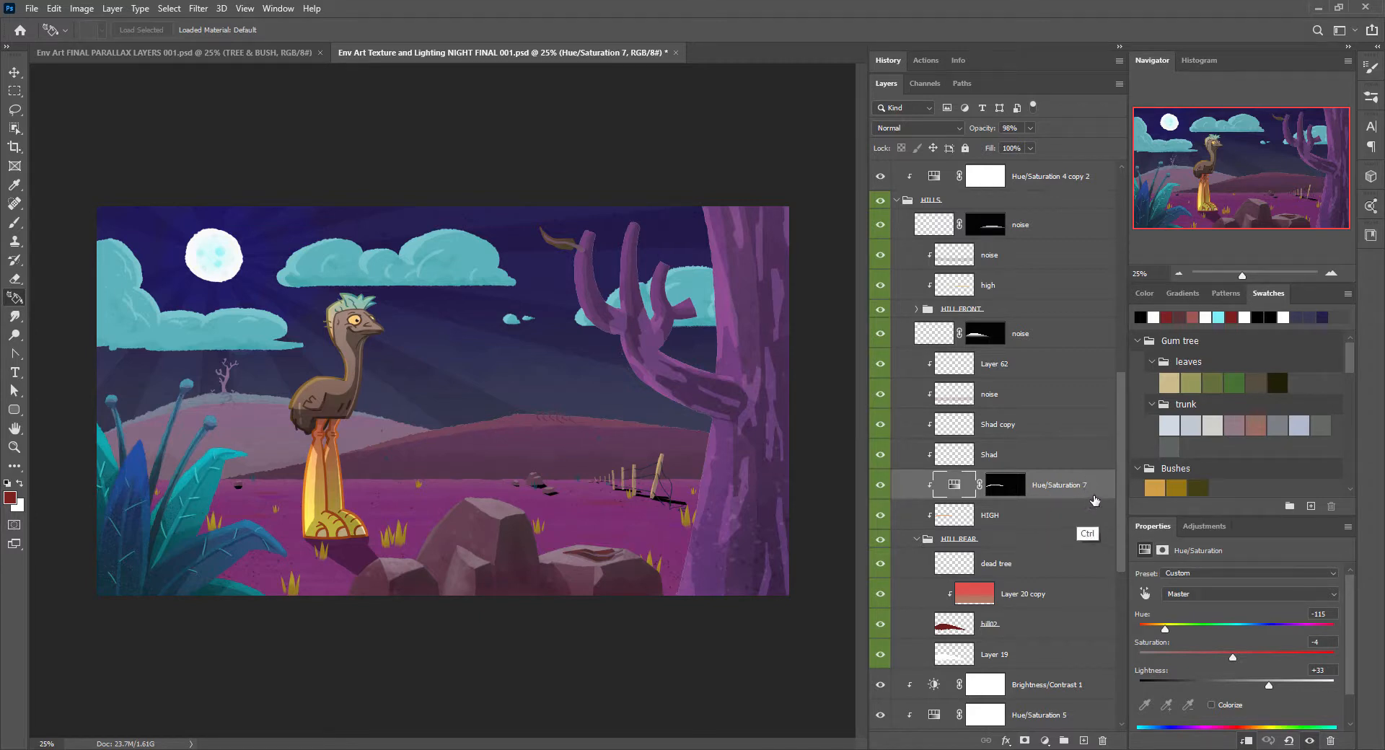
drag(1094, 489, 1083, 740)
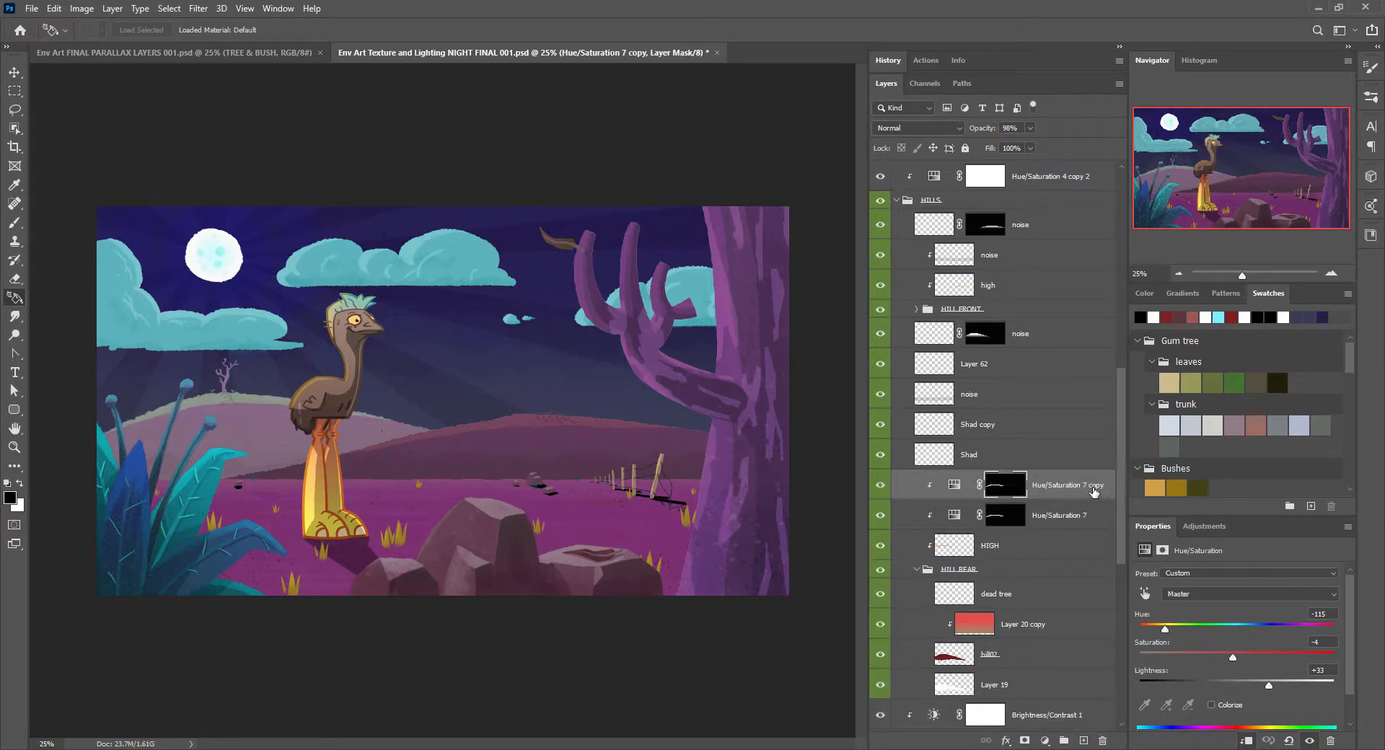
drag(1097, 489, 1082, 268)
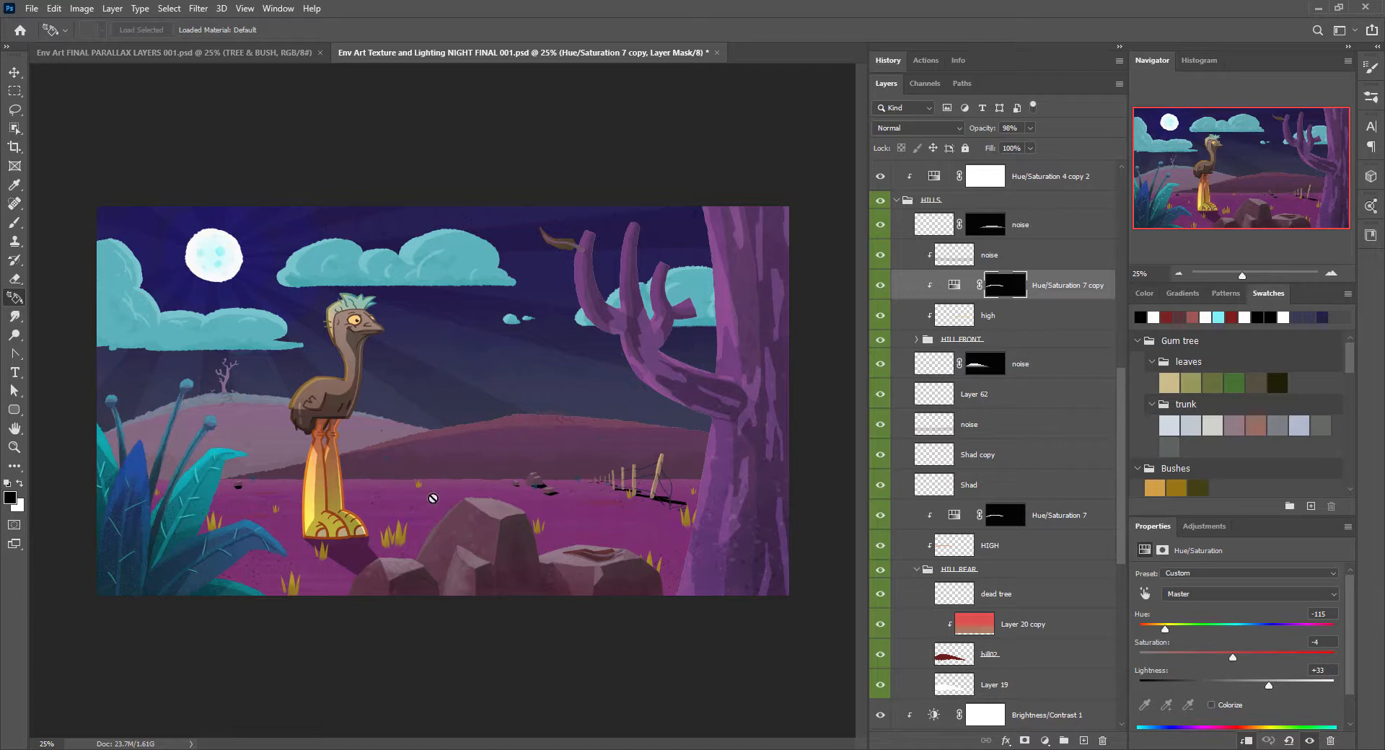
click(1017, 289)
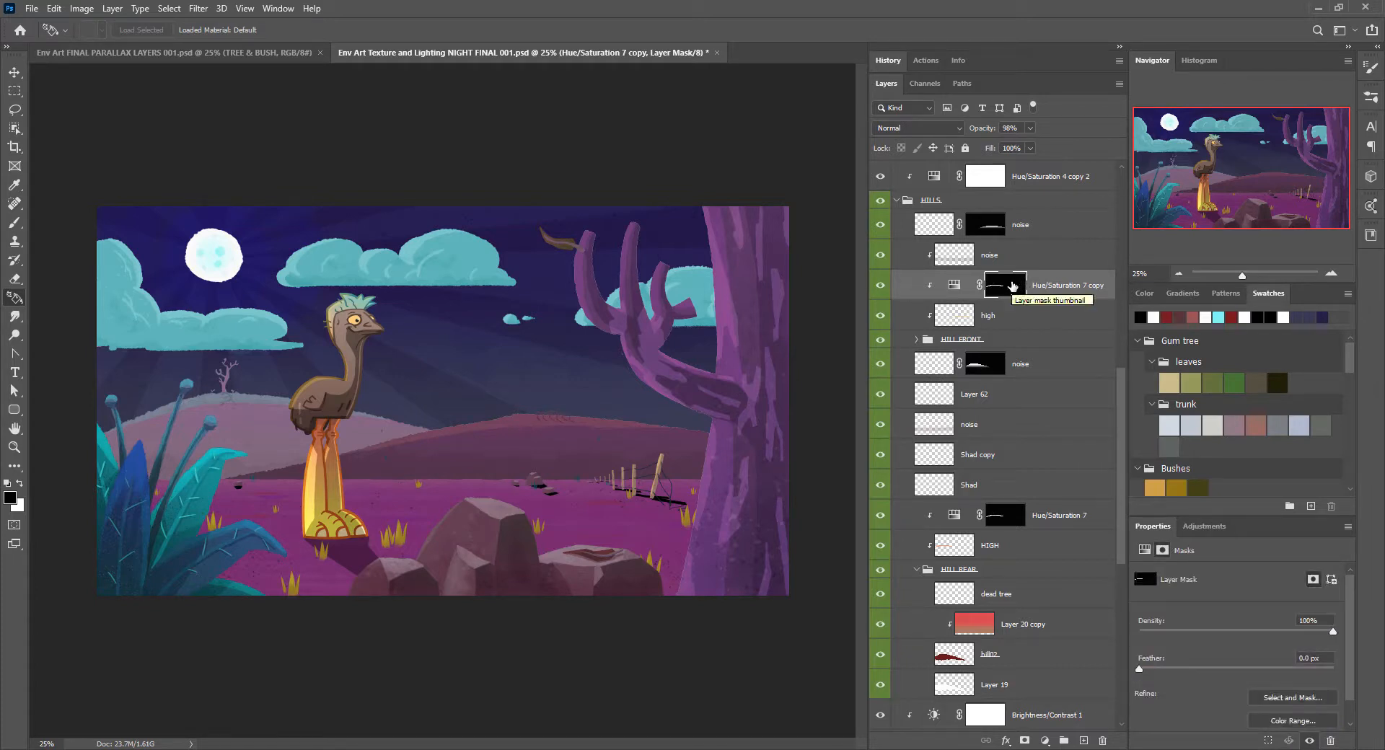
key(alt+BackSpace)
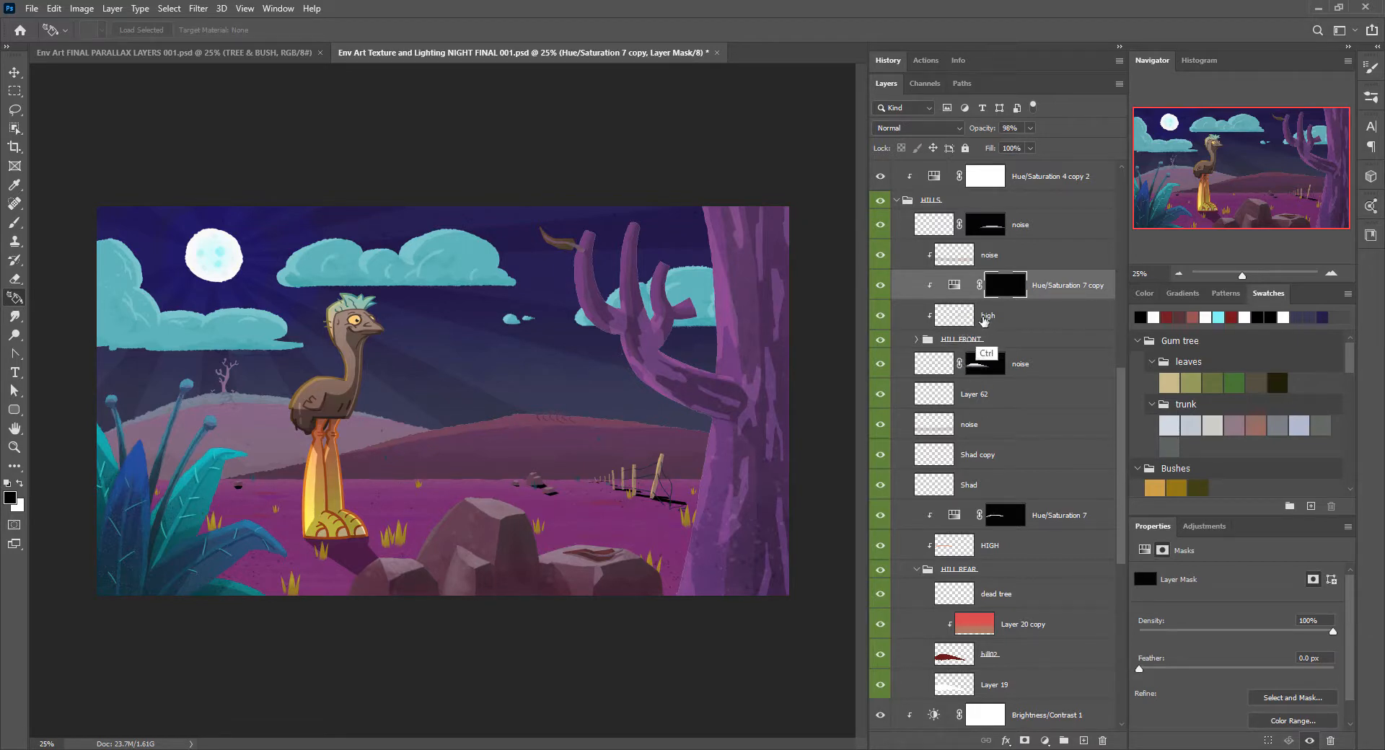
Select the front hill's high layer pixels, fill that area white on the Hue/Saturation 7 copy mask, and deselect
ctrl+click(962, 321)
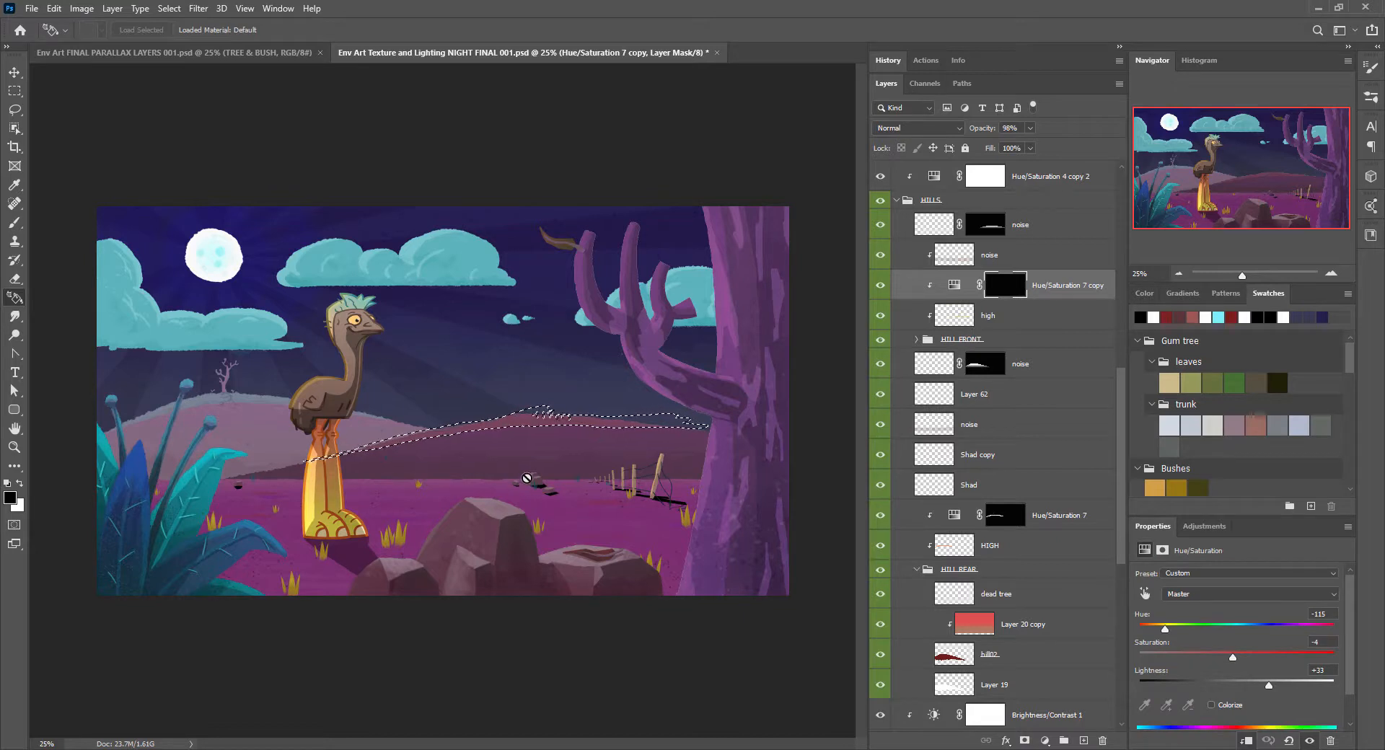
click(1013, 287)
key(x)
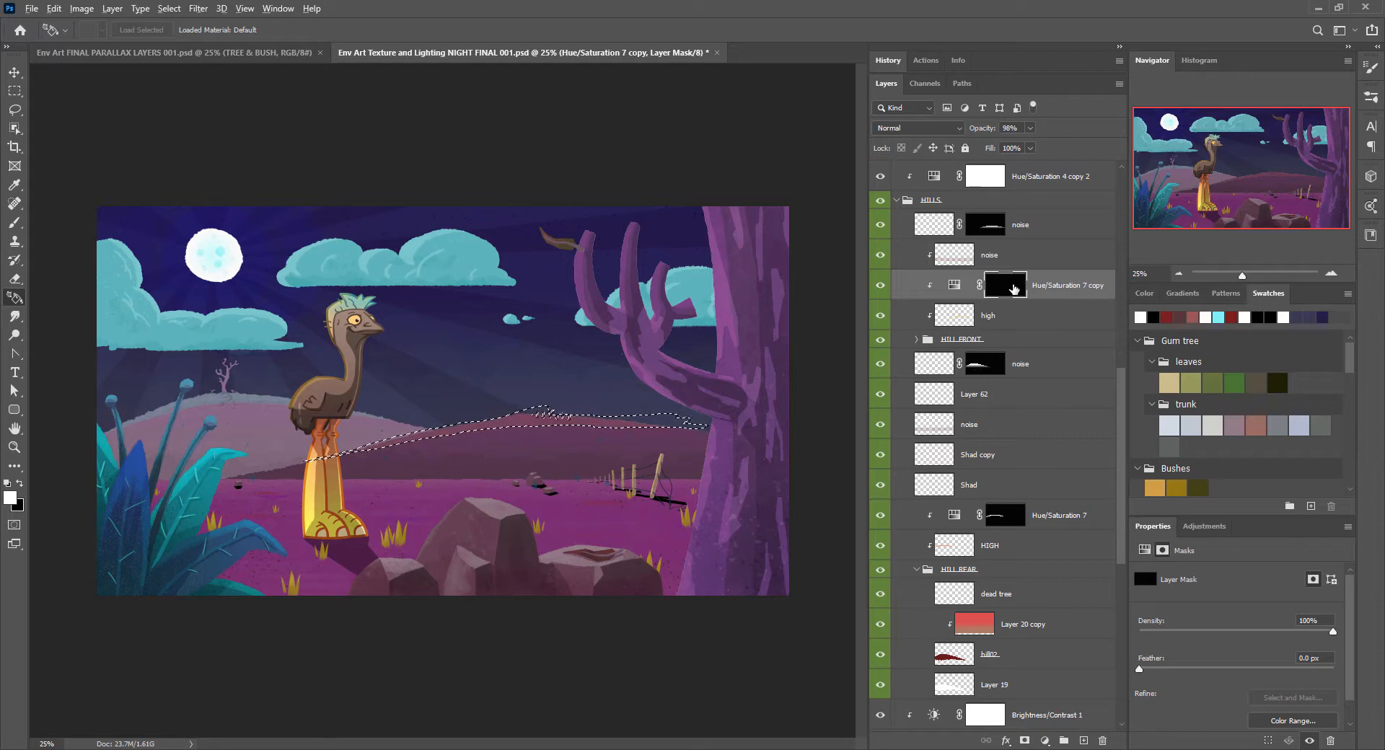
key(alt+BackSpace)
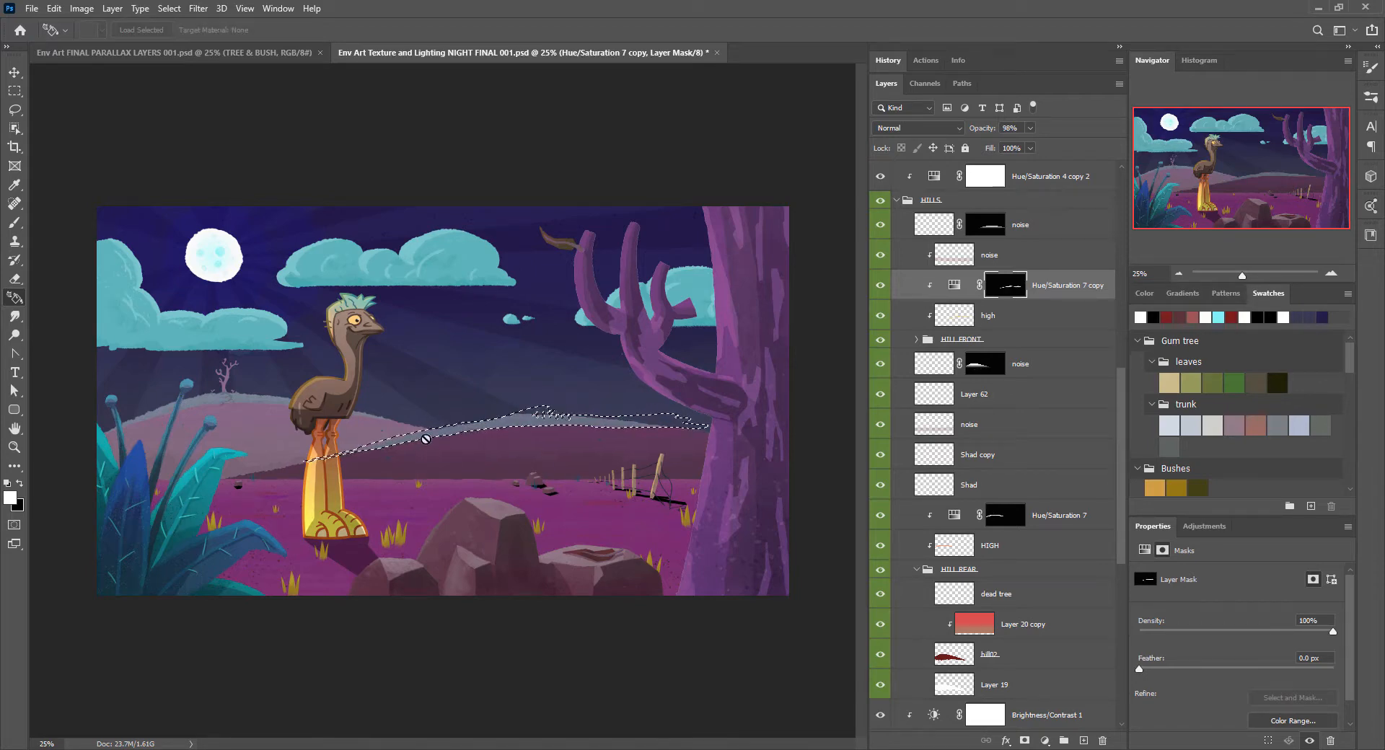
key(ctrl+d)
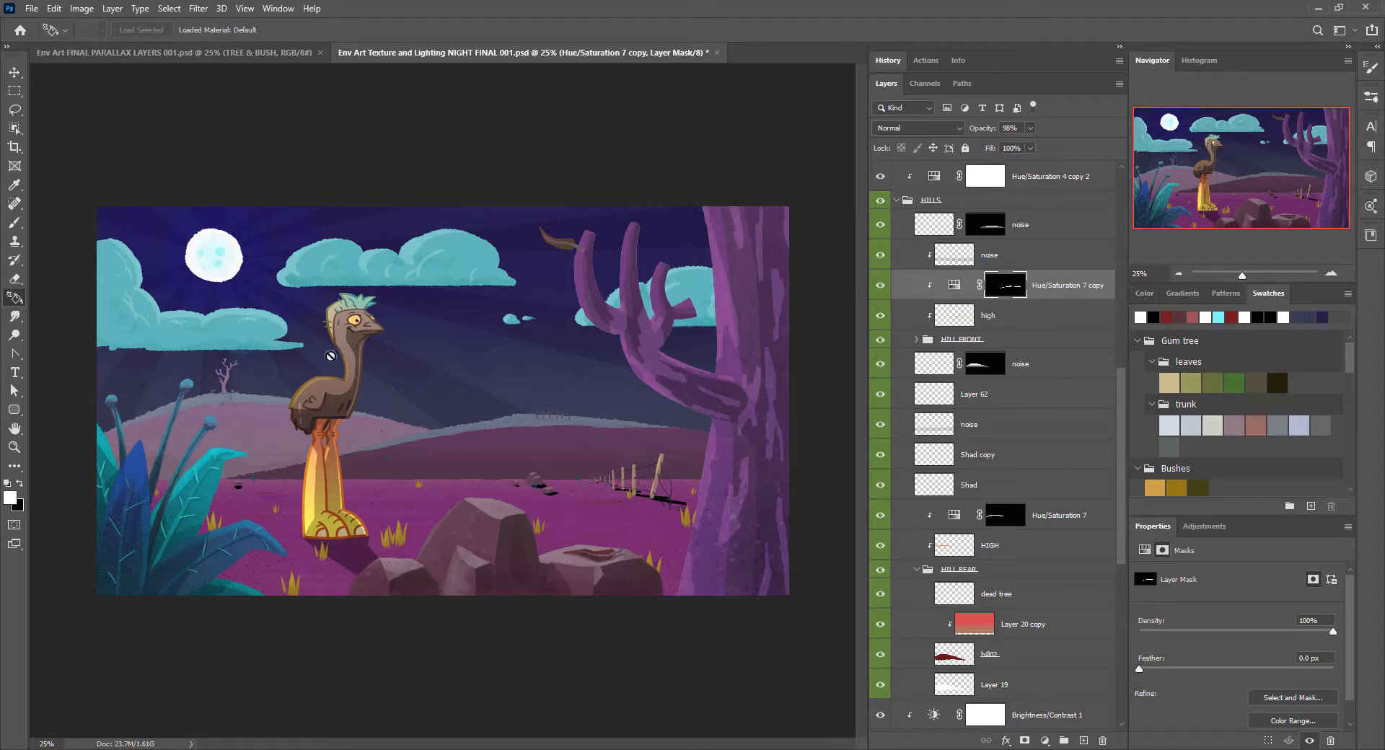
Collapse the HILLS and MOON groups in the layer stack
drag(1118, 374, 1122, 332)
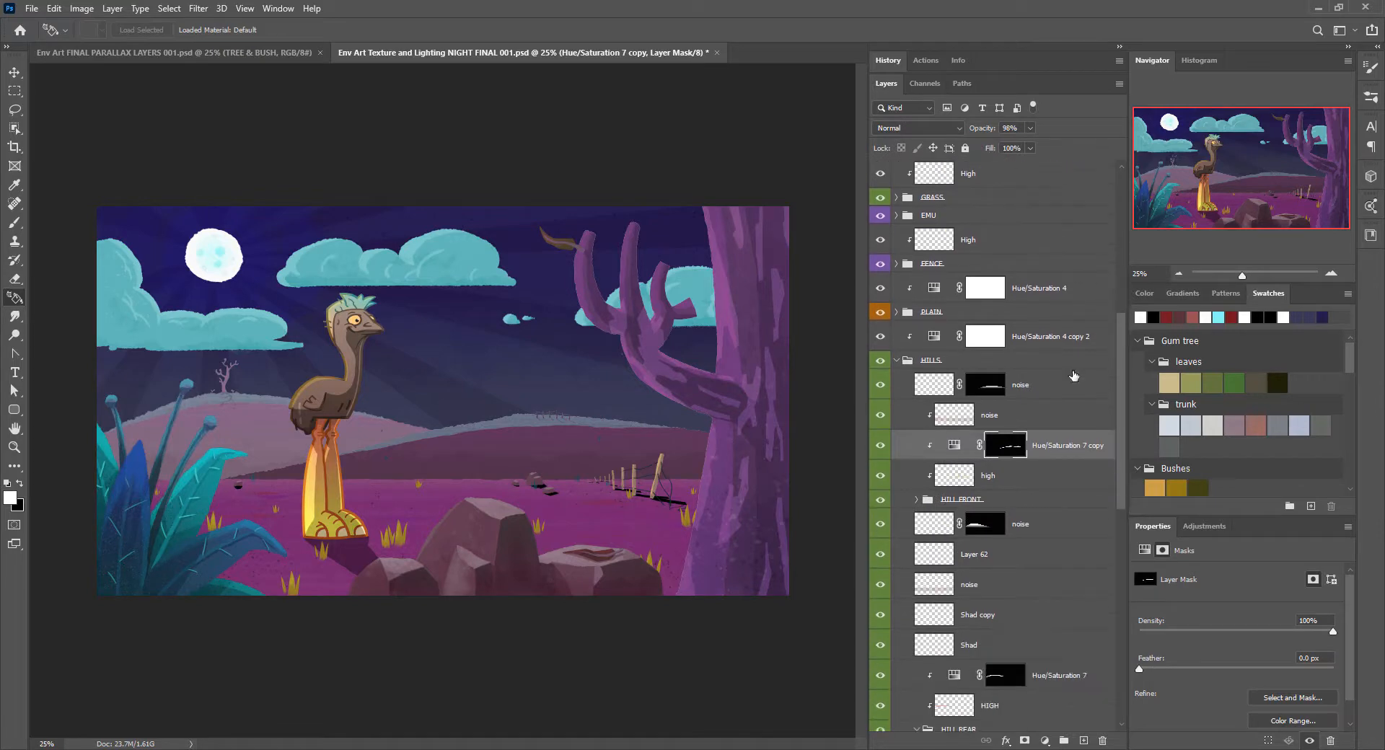
click(893, 364)
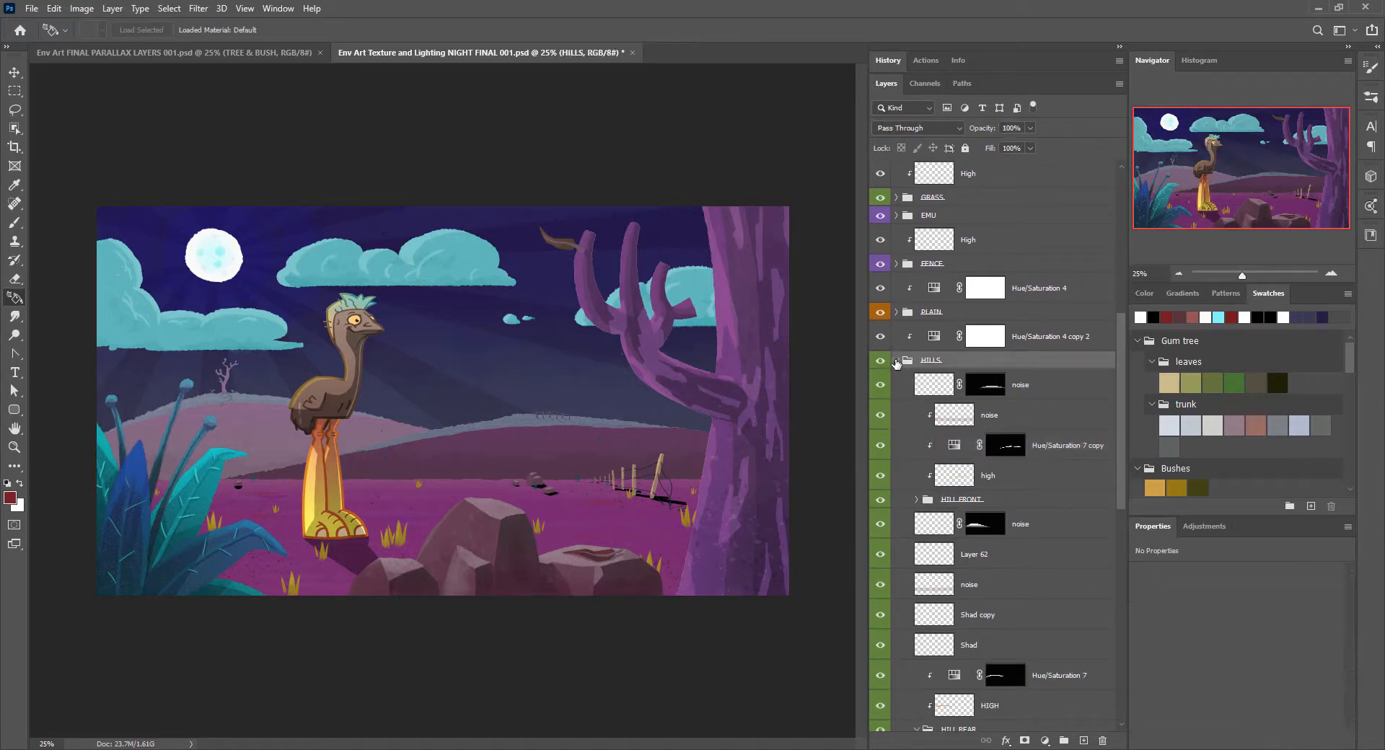
click(896, 360)
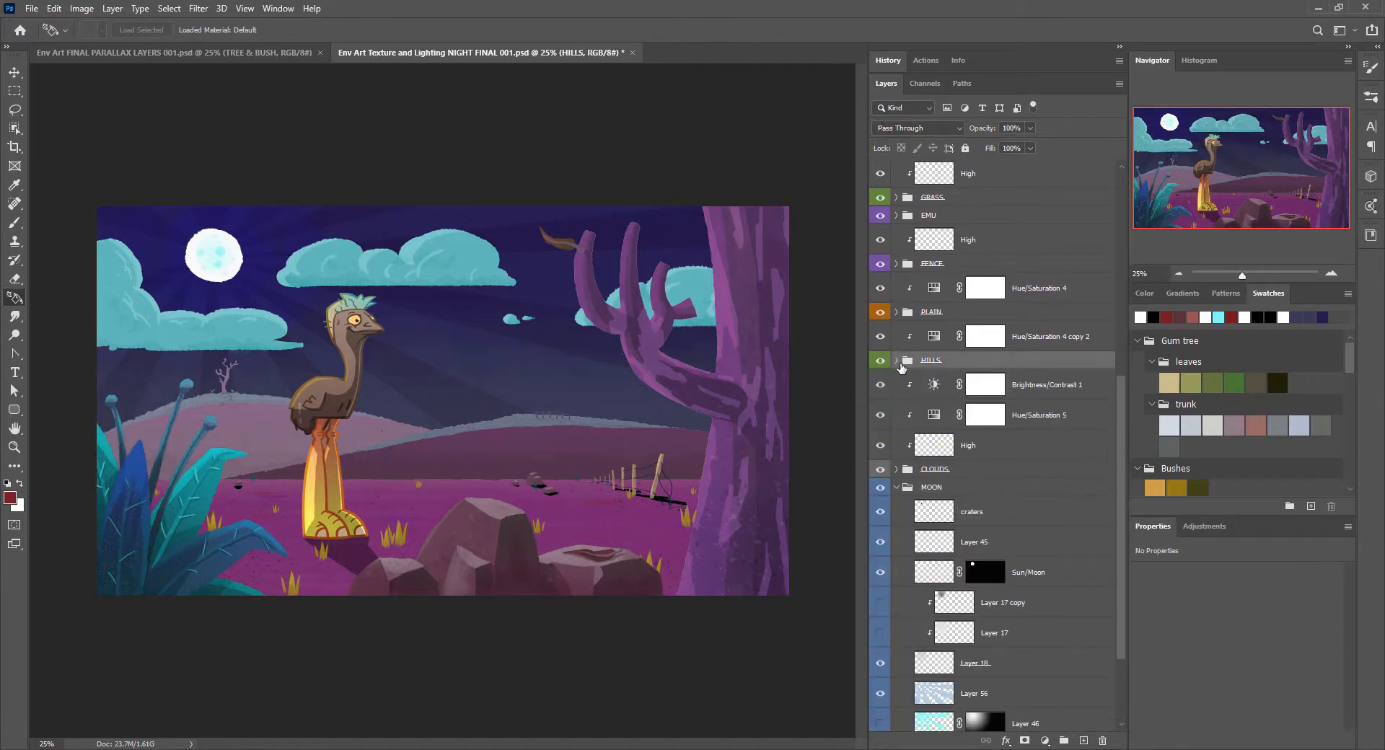
click(898, 488)
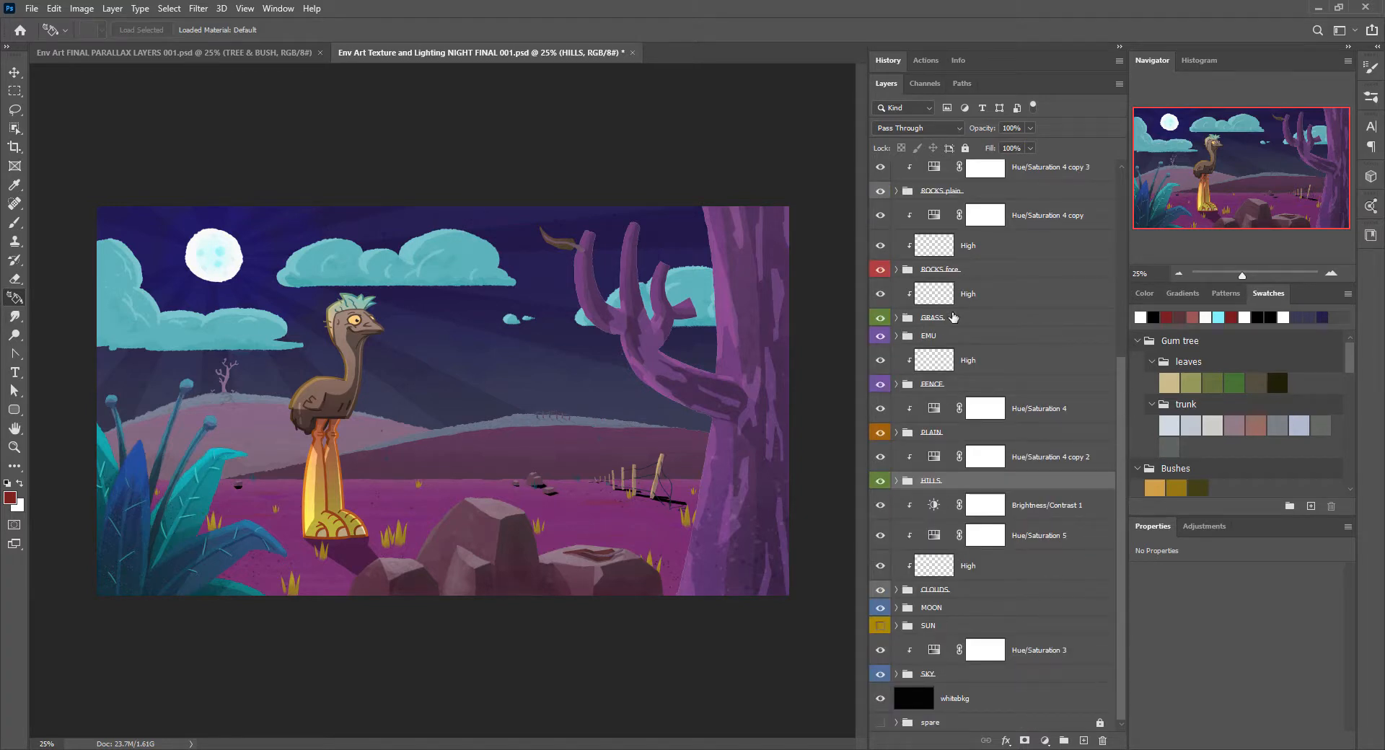
Select the TREE group and expand the EMU group to show its layers
scroll(1122, 307, up, 1)
drag(1123, 302, 1106, 176)
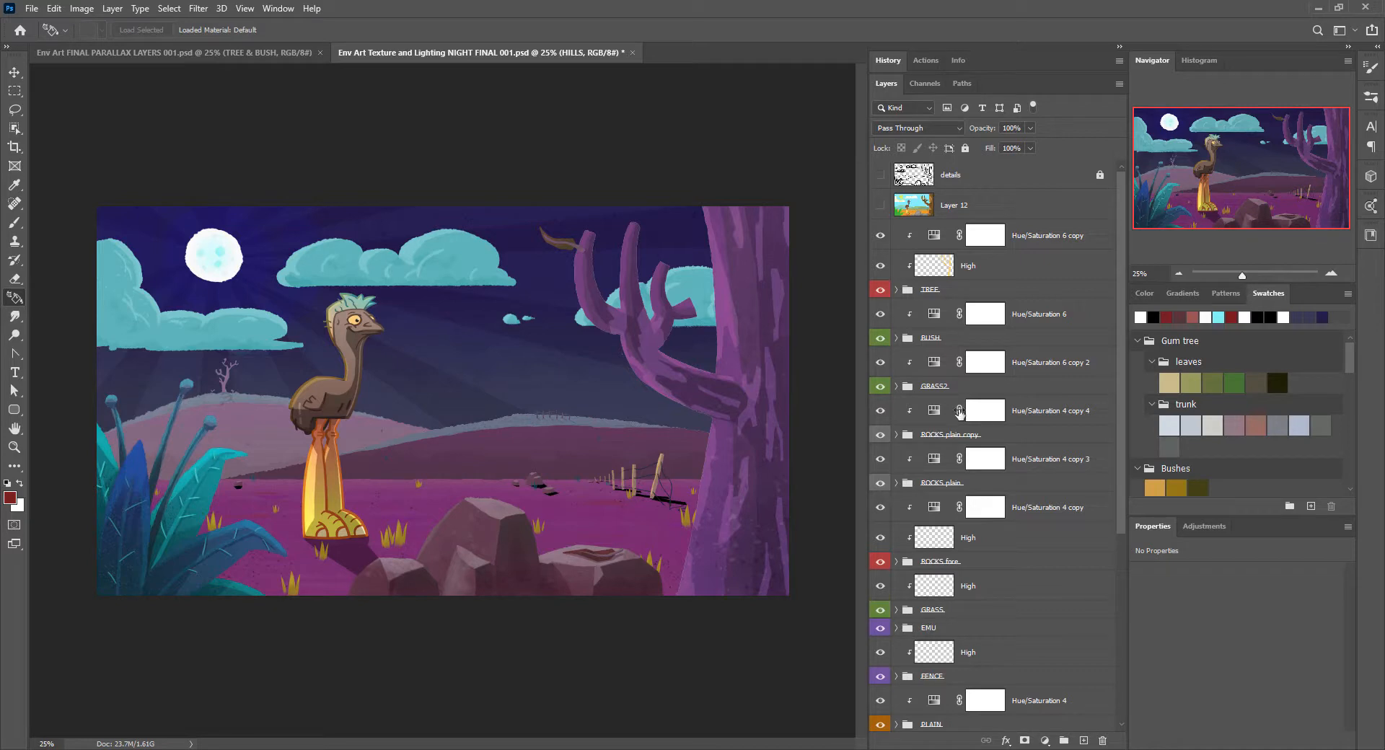
click(968, 287)
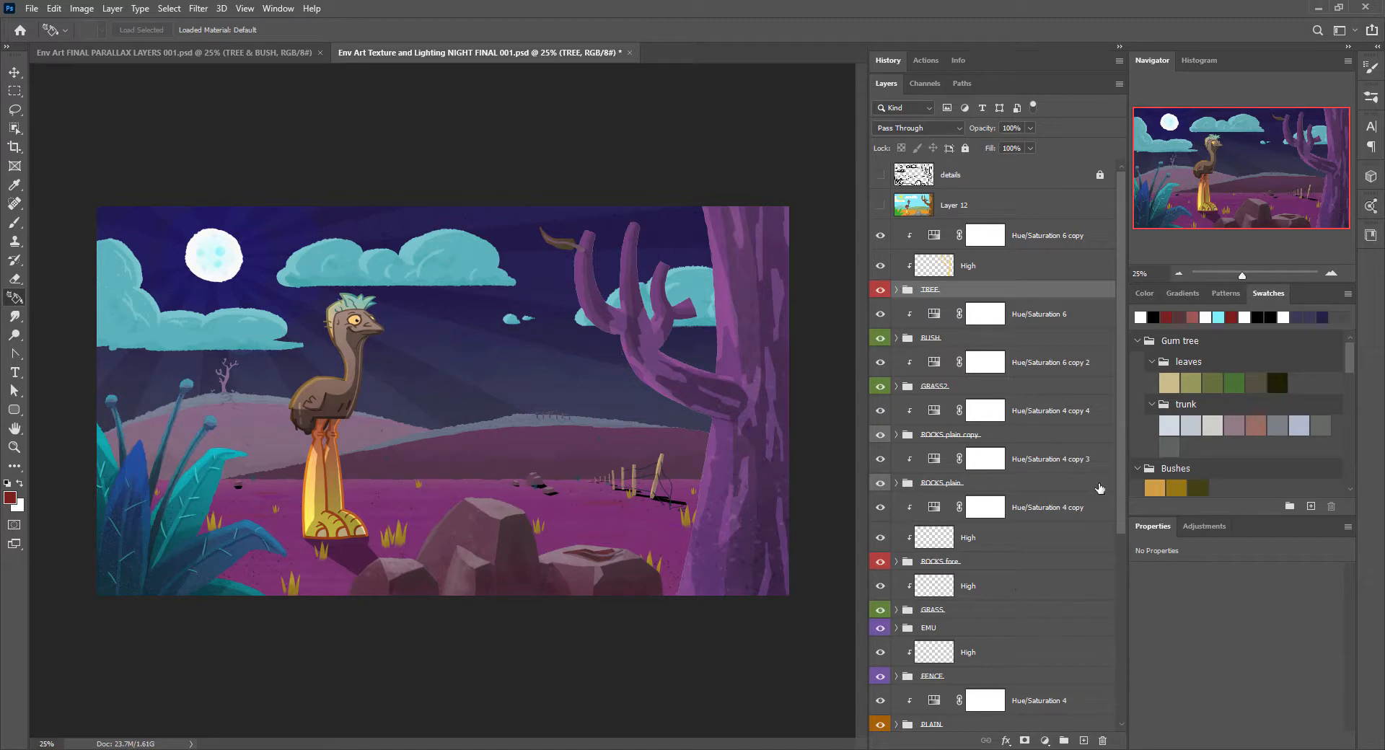
drag(1115, 428, 1118, 587)
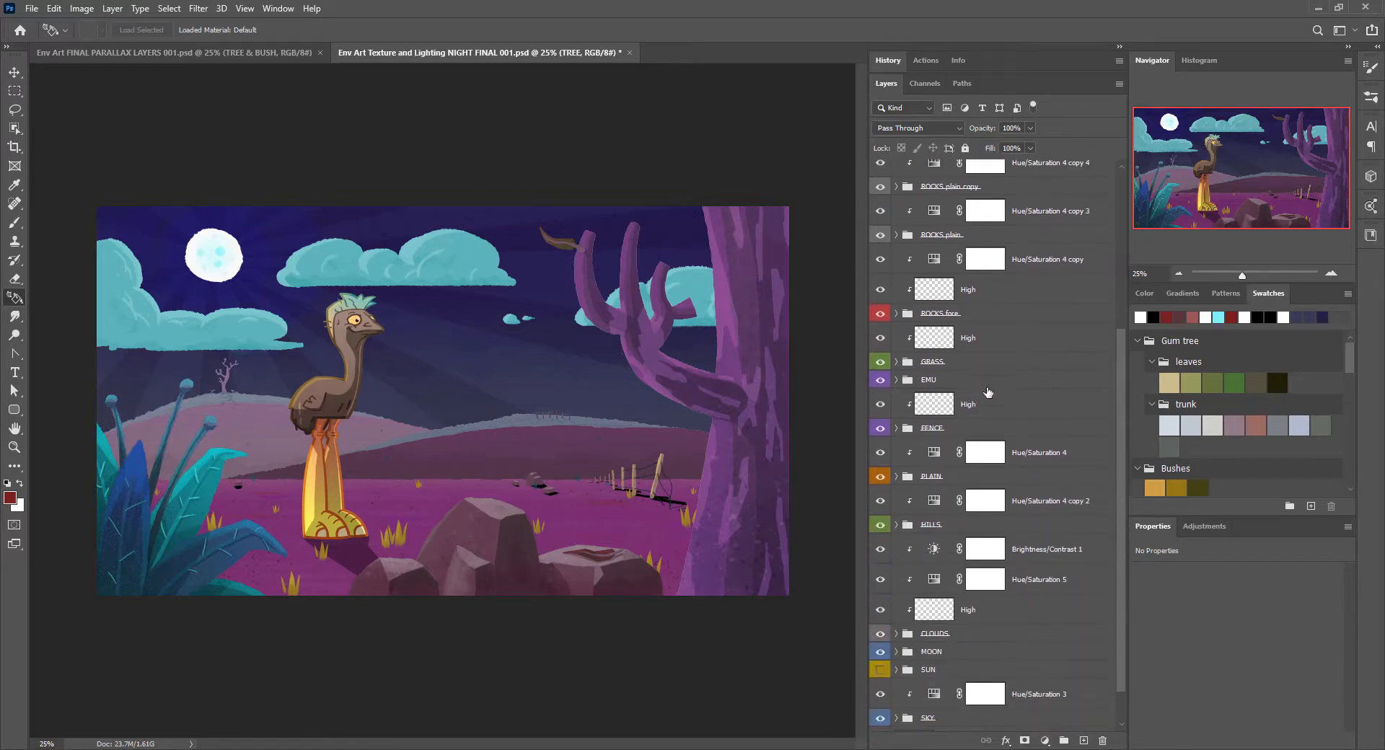
click(895, 380)
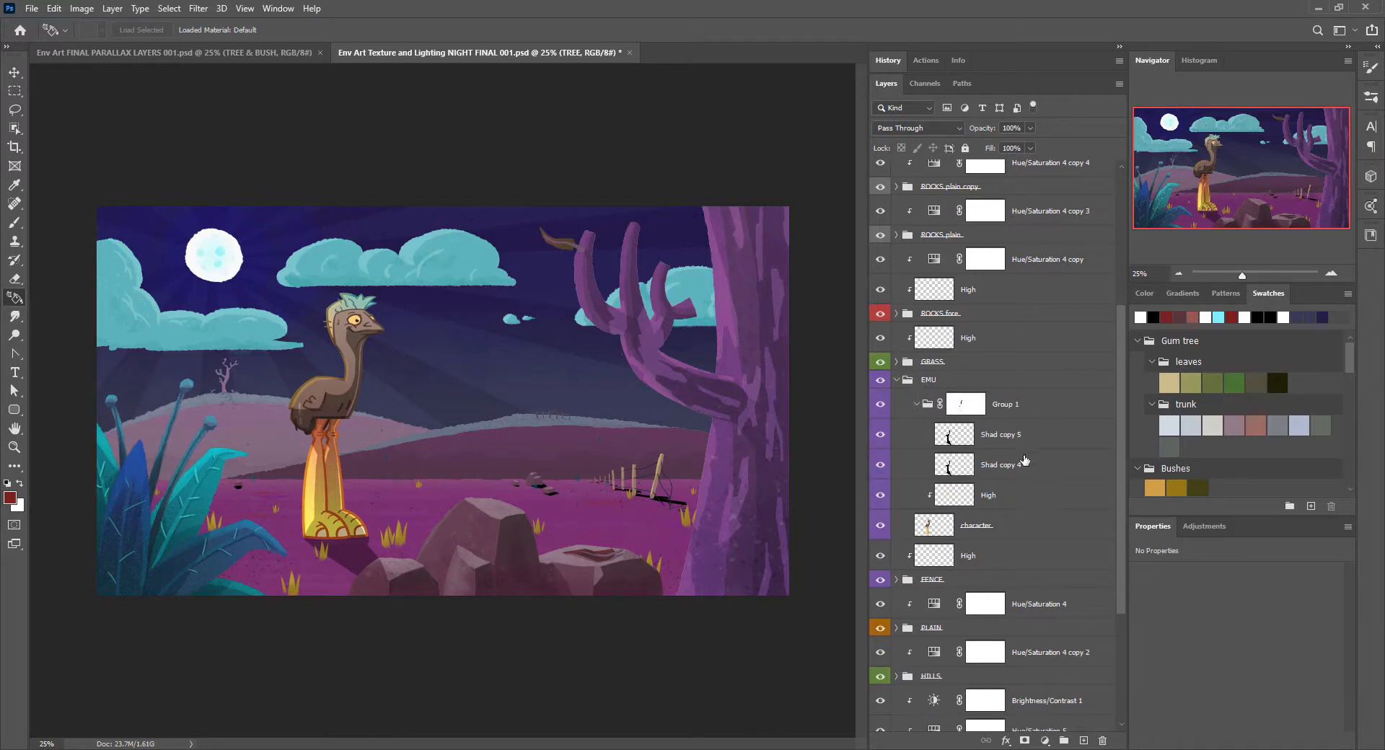
Check Group 1 inside the EMU group by toggling its visibility, rename it lighting, and collapse it
click(1029, 405)
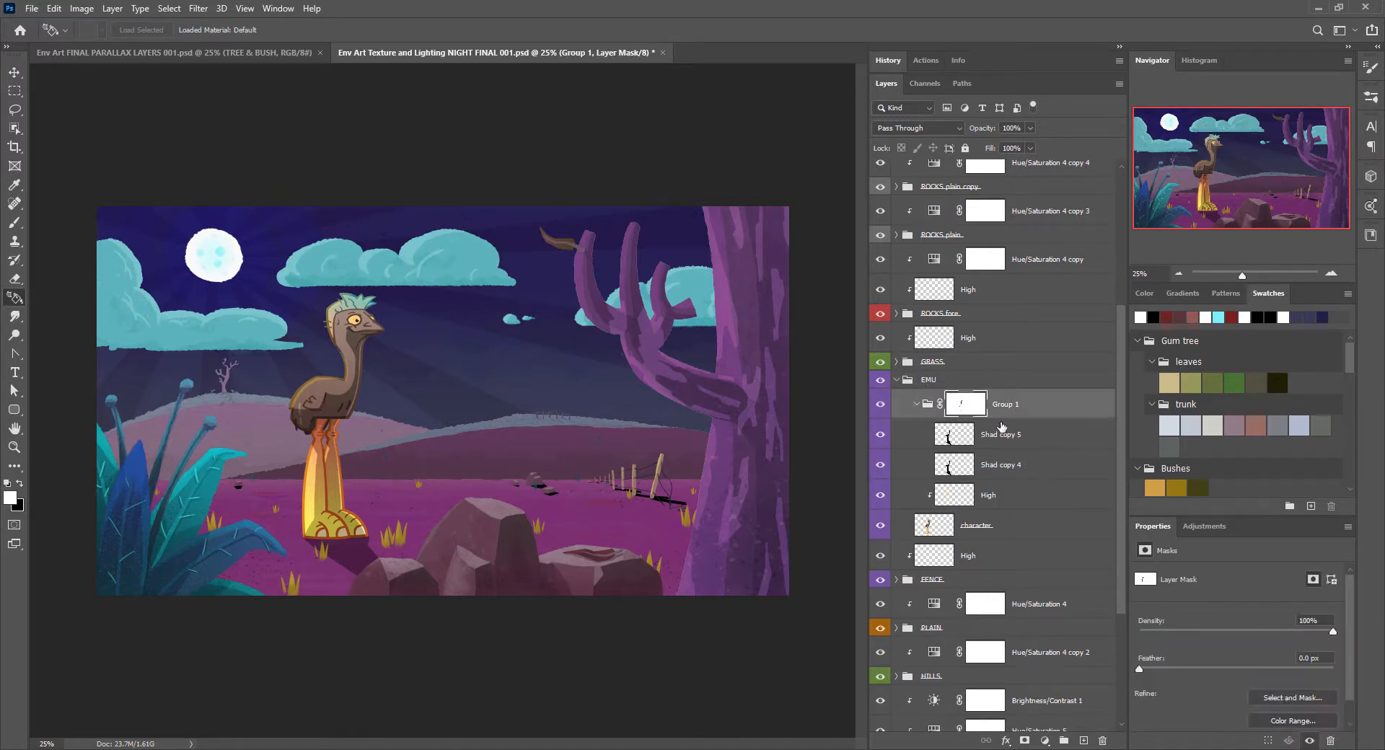
click(880, 406)
click(880, 406)
click(881, 409)
click(881, 408)
double_click(1001, 405)
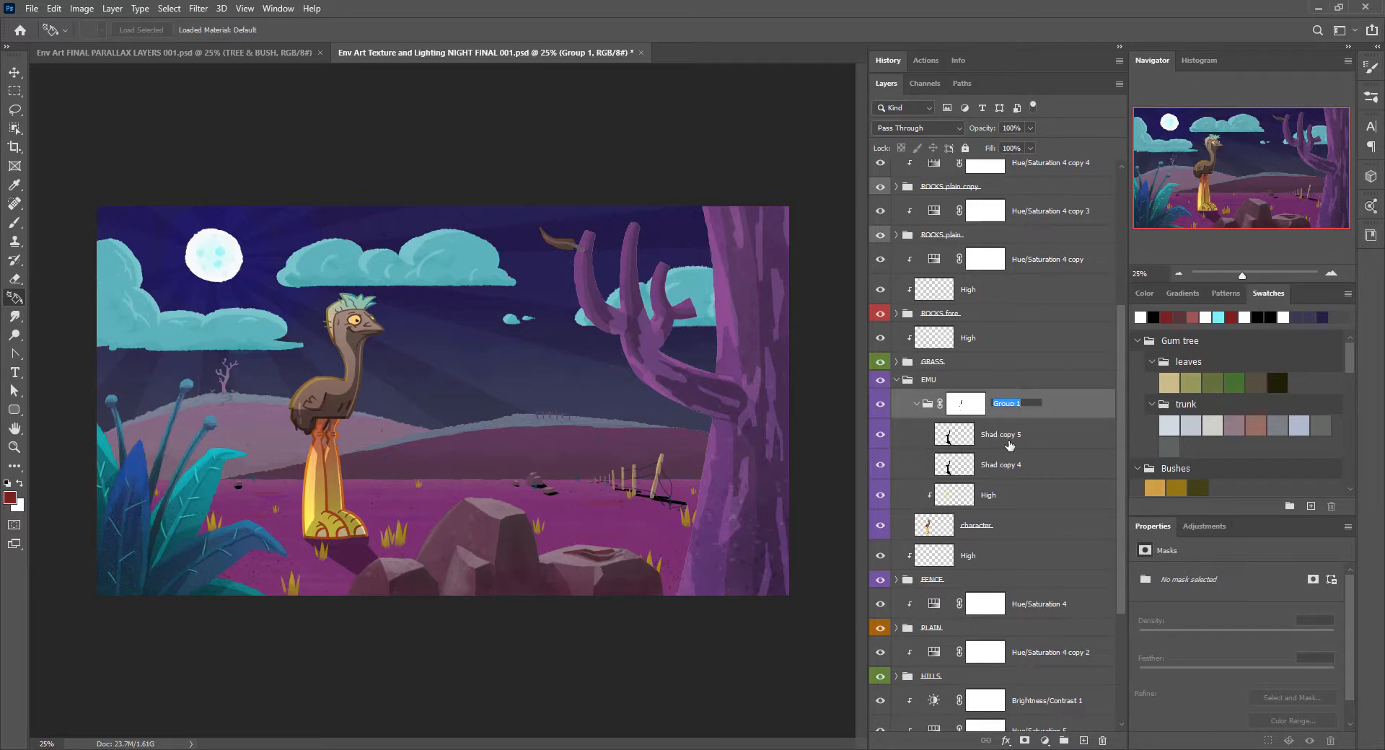
key(BackSpace)
key(Return)
click(916, 403)
Rename the lighting group as Shadowa and toggle its visibility to check the emu's shadows
double_click(1003, 405)
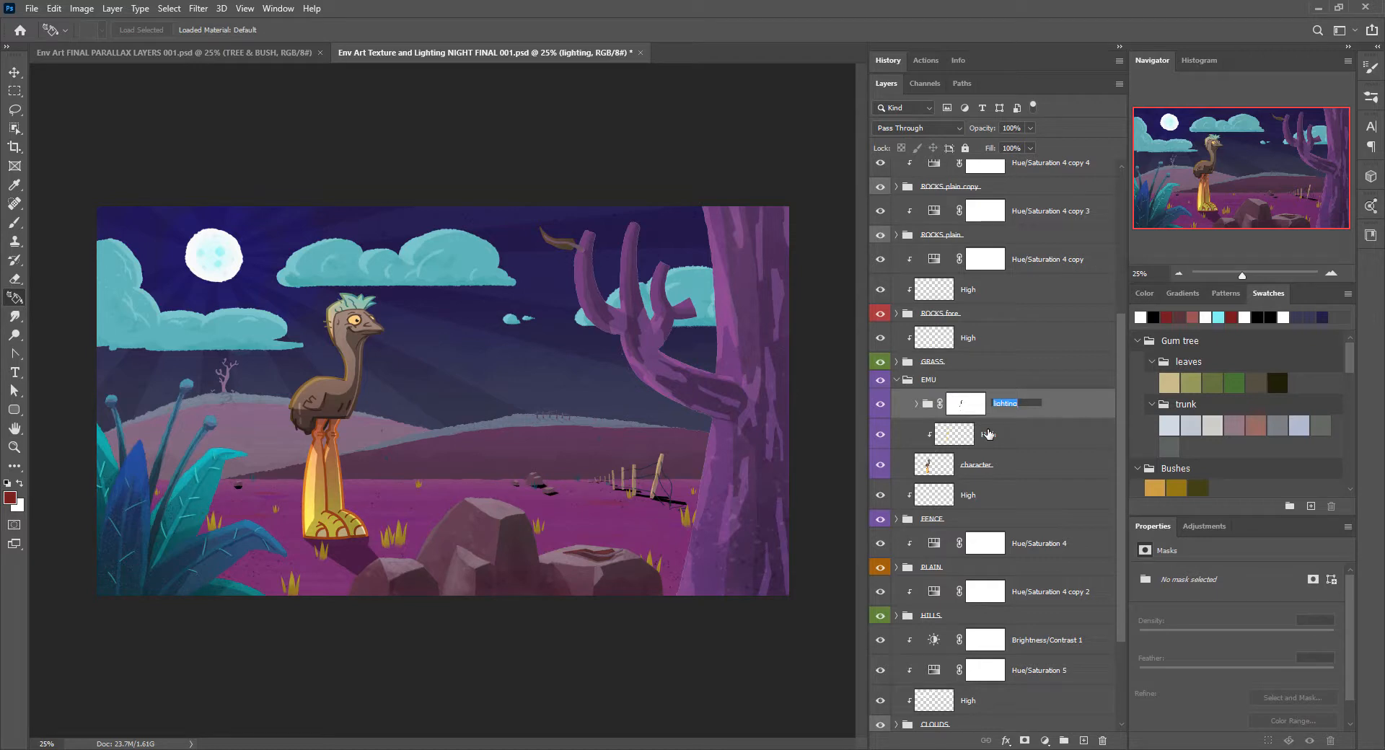
text(Shadowa)
key(Return)
click(879, 406)
click(880, 405)
click(880, 405)
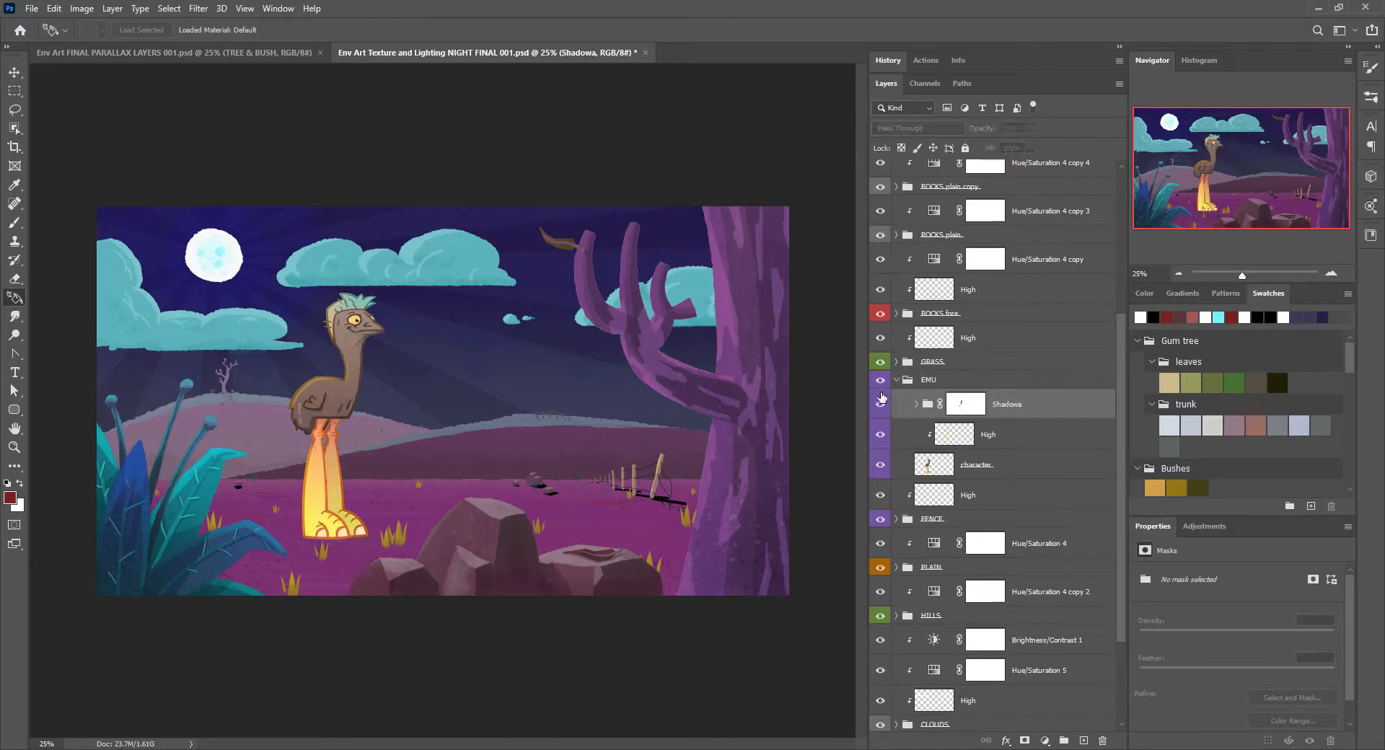
click(880, 405)
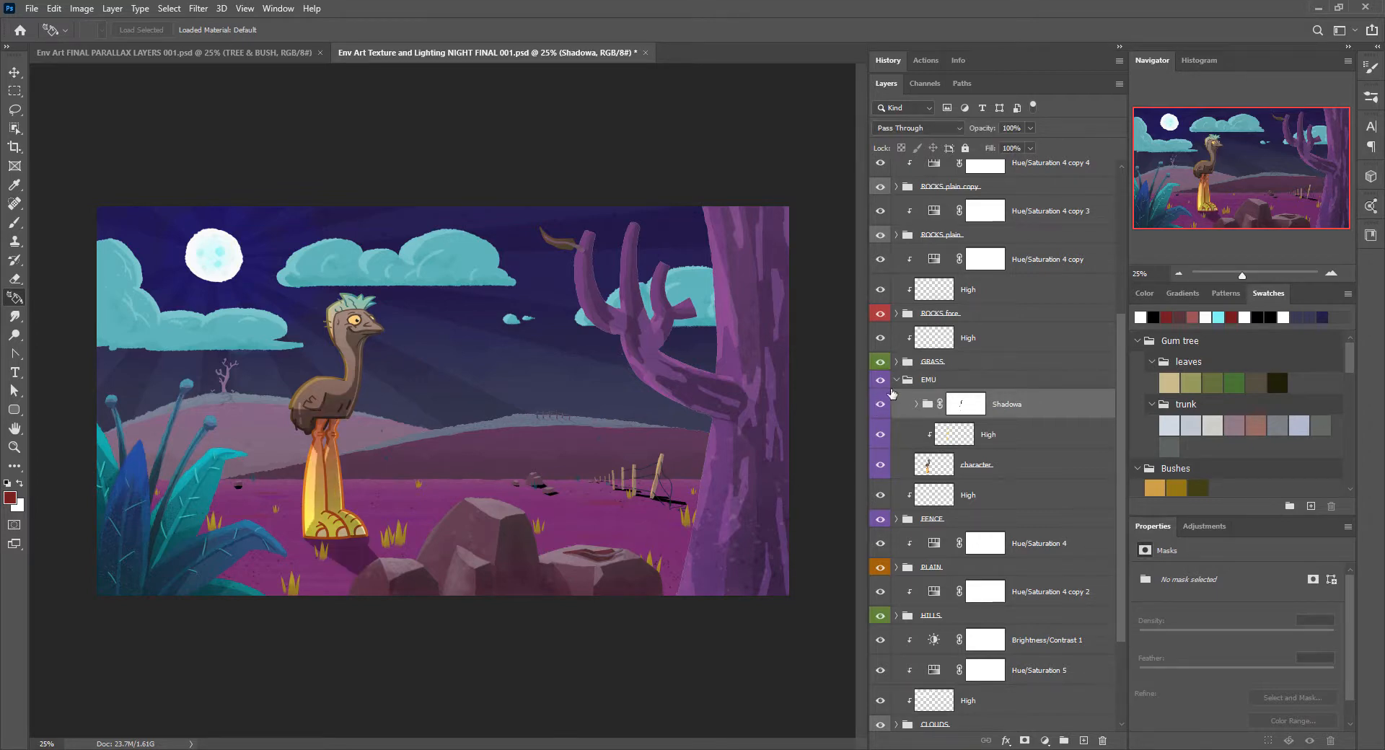
Add a Hue/Saturation adjustment layer directly above the emu's High layer and set its hue to +158
click(1012, 435)
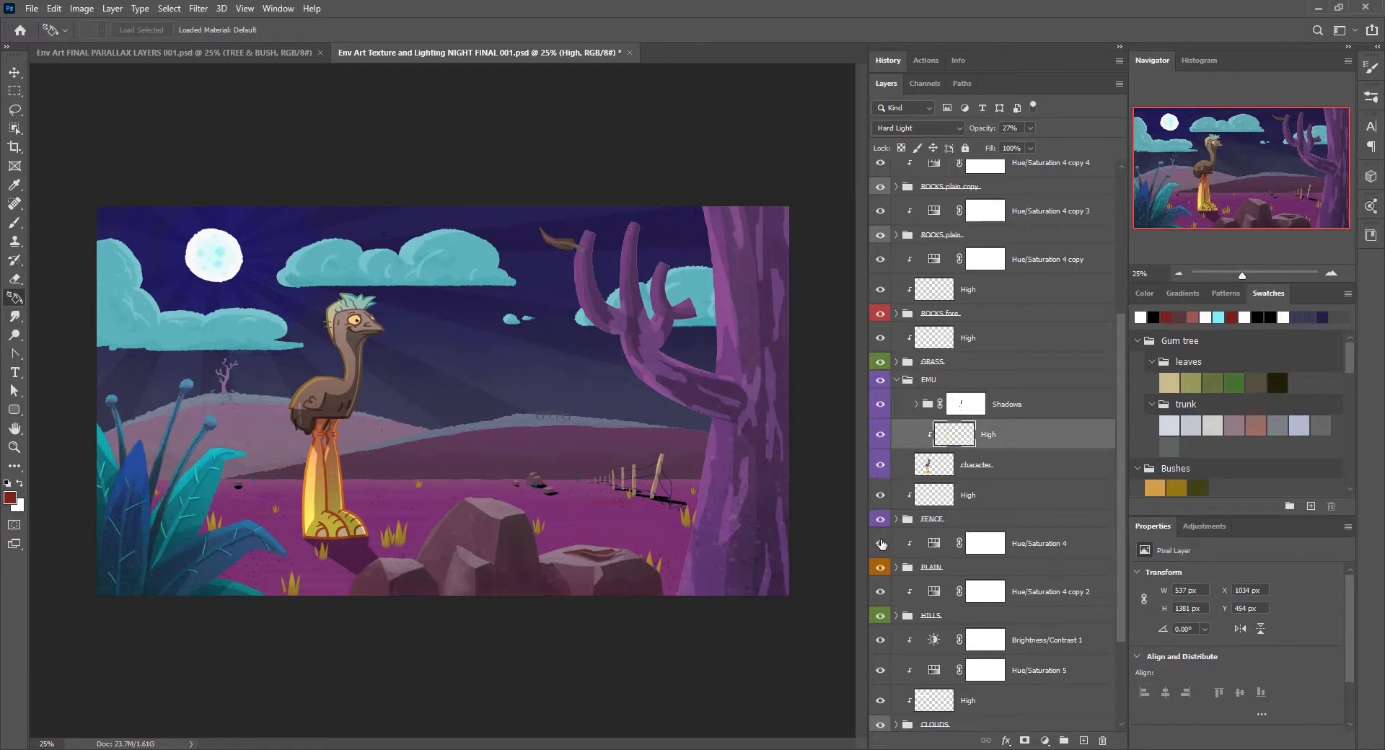
click(879, 465)
click(879, 465)
click(1044, 741)
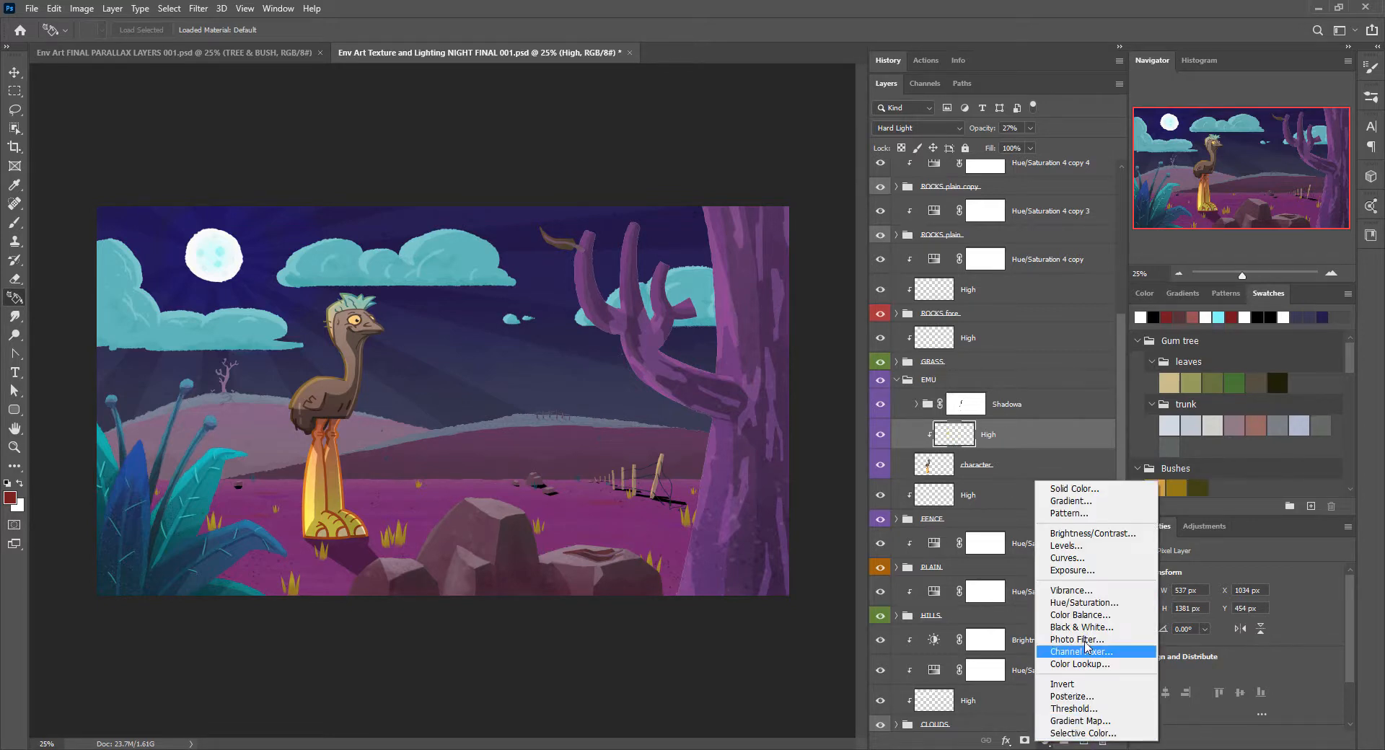
click(1082, 605)
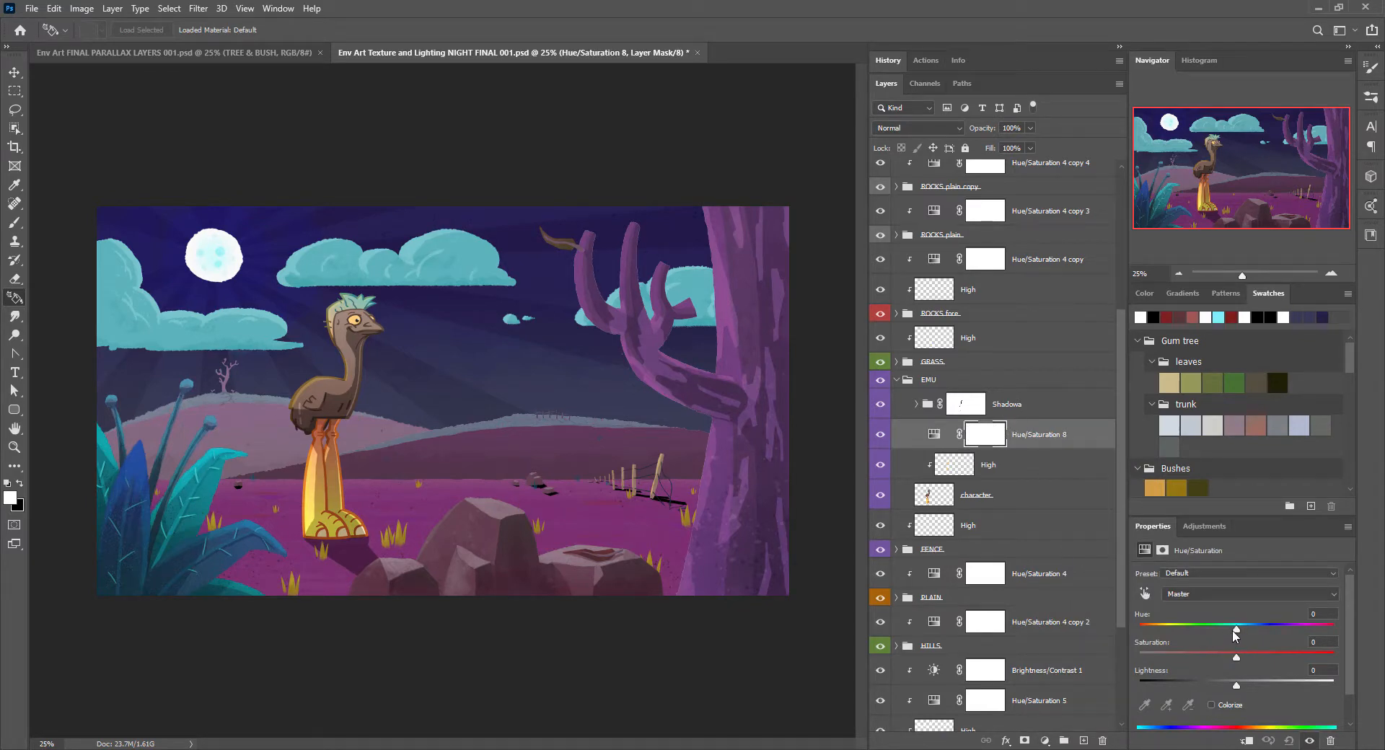
drag(1235, 635, 1164, 637)
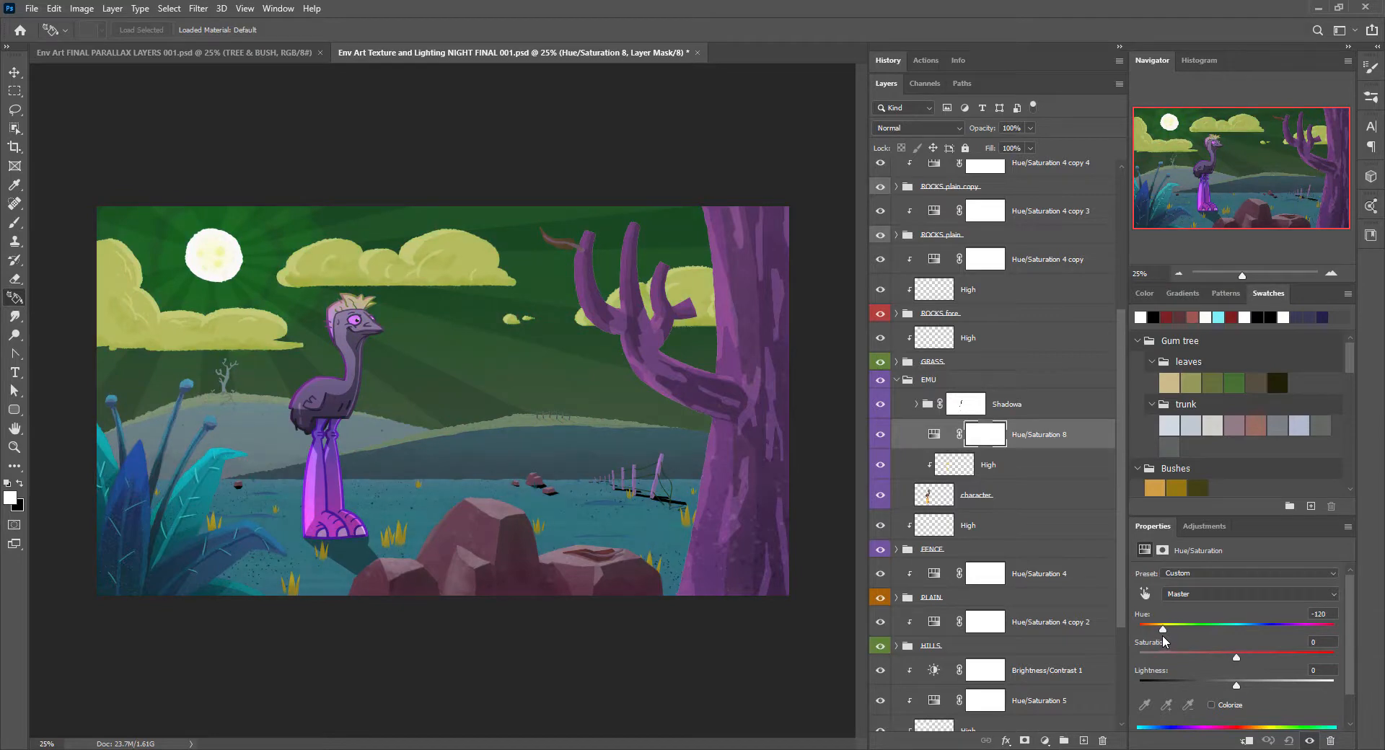
mouse_move(1162, 635)
mouse_down()
mouse_move(1206, 631)
mouse_move(1149, 644)
mouse_move(1168, 634)
mouse_up()
drag(1165, 635, 1324, 630)
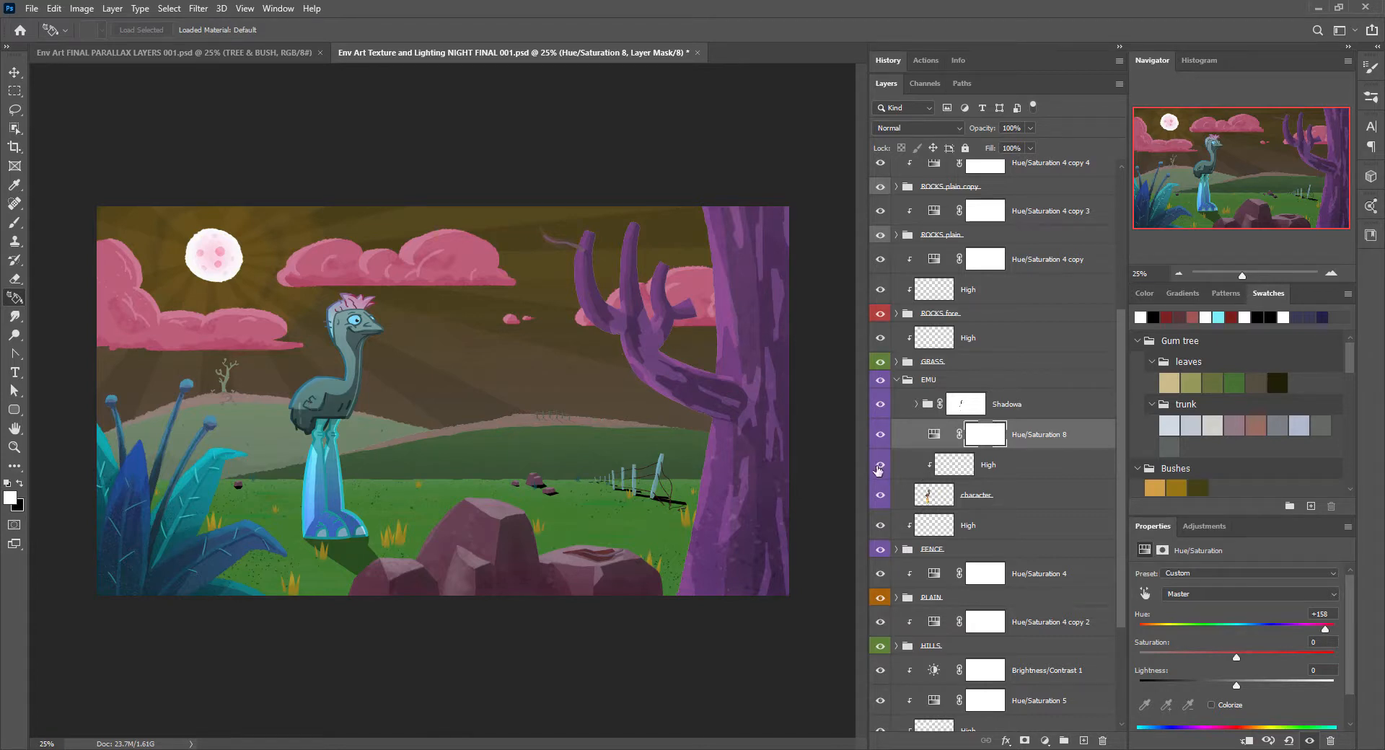
Limit Hue/Saturation 8 to the emu's highlights by filling the High layer's area black on the mask, deselecting, and inverting the mask
ctrl+click(957, 472)
click(989, 438)
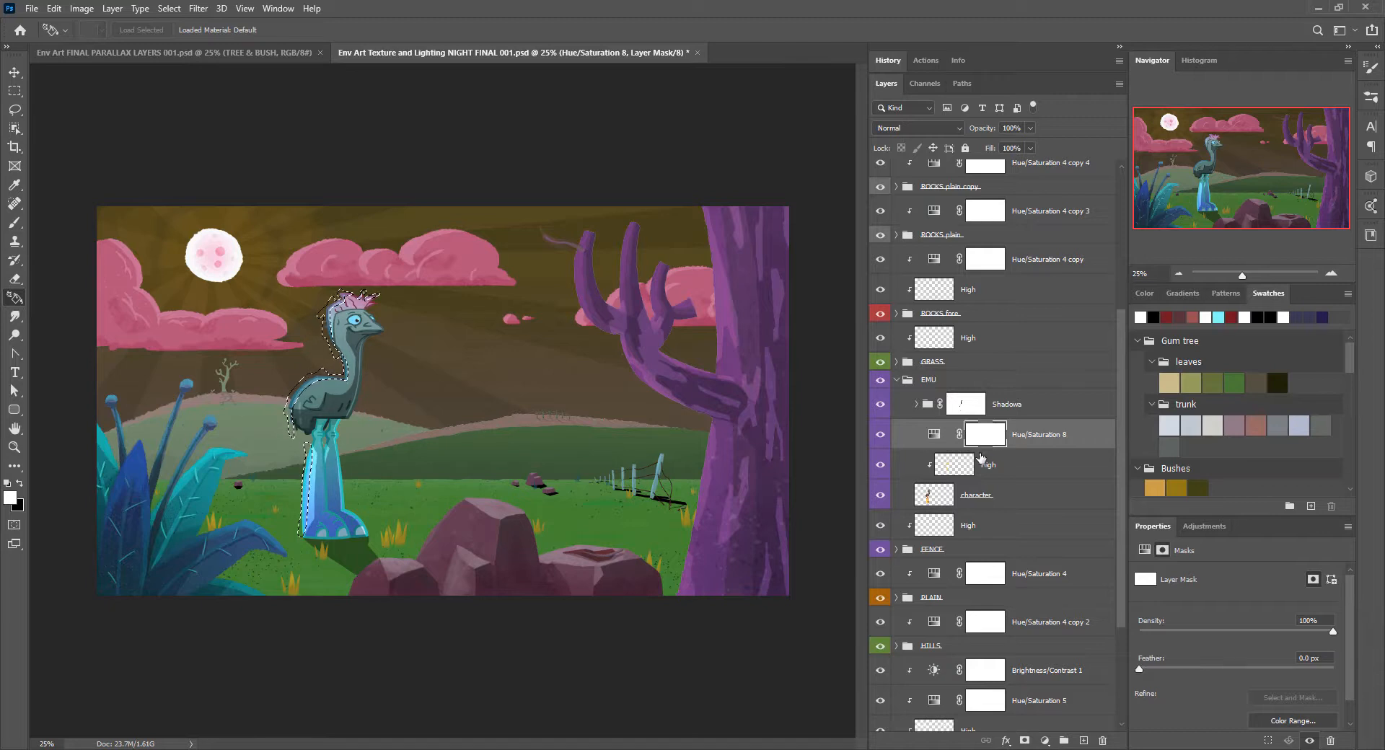
key(x)
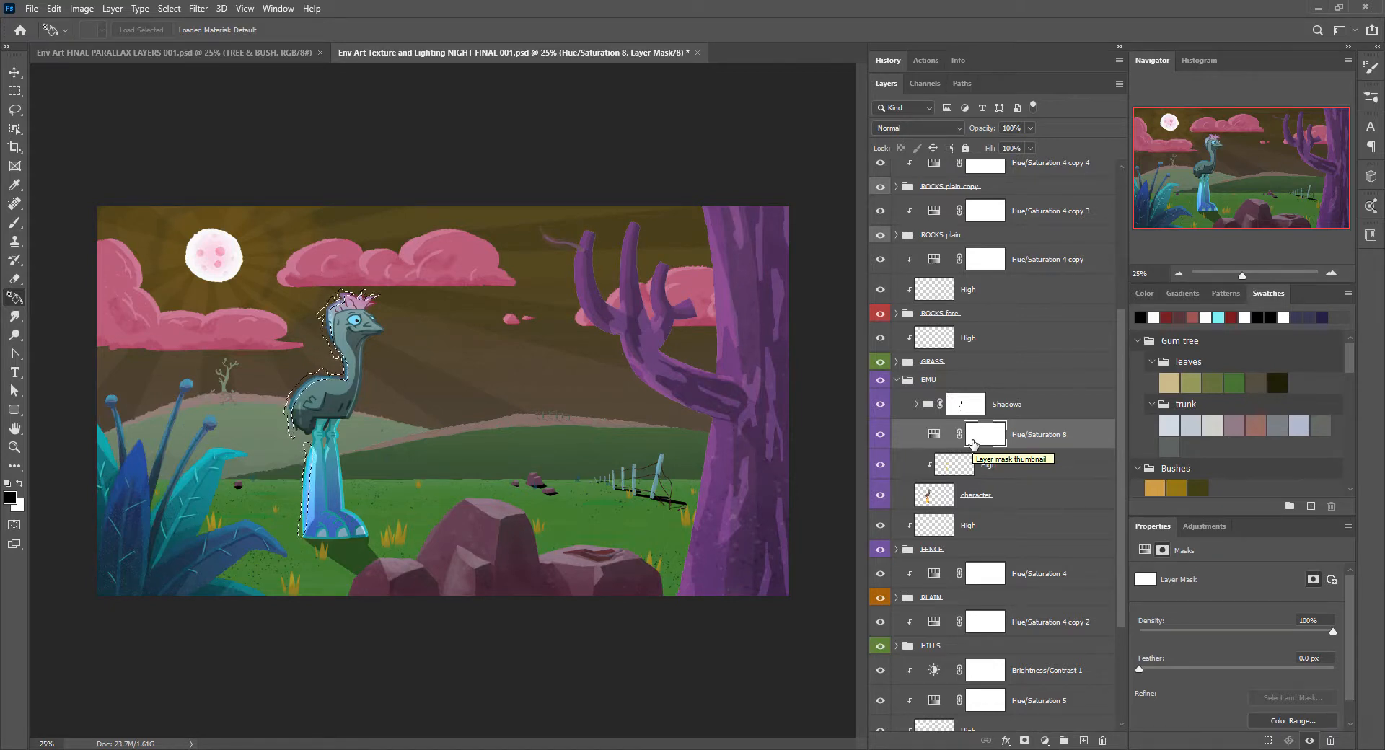
key(alt+BackSpace)
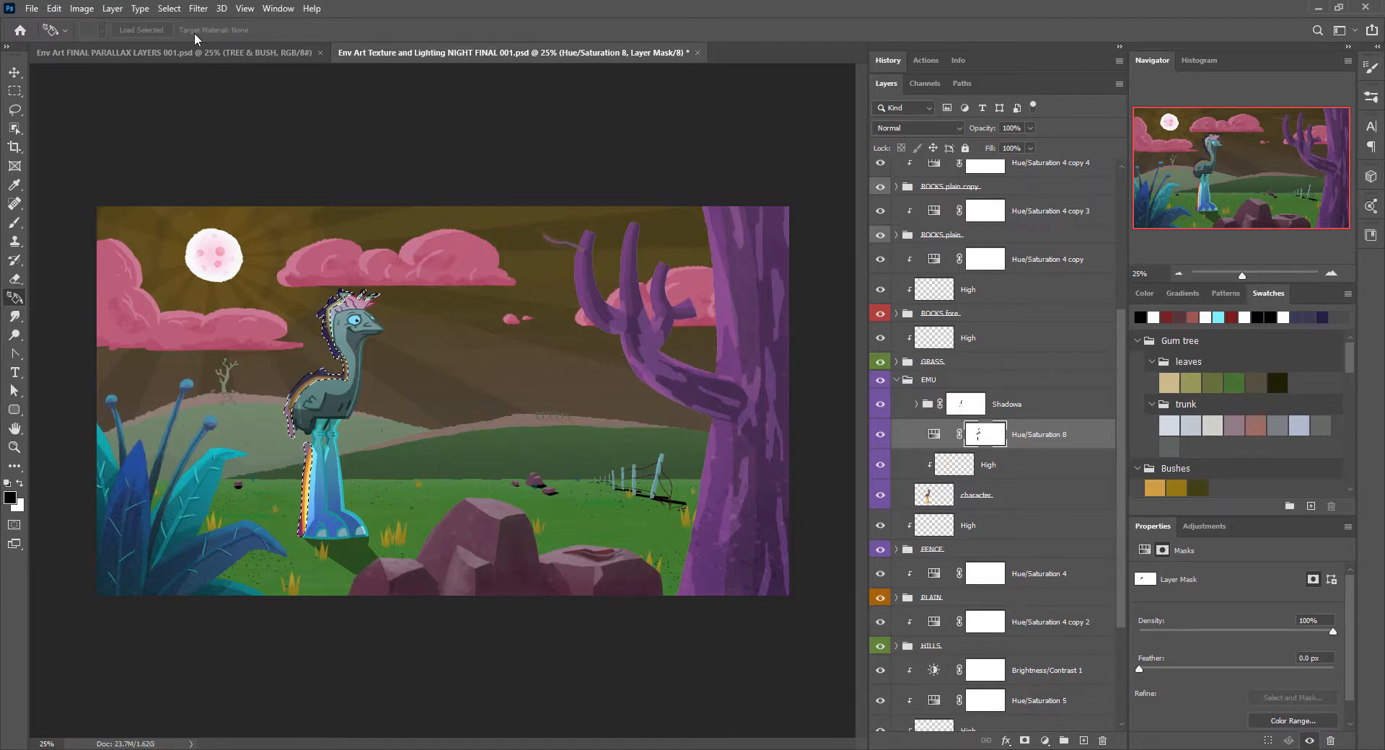
click(171, 9)
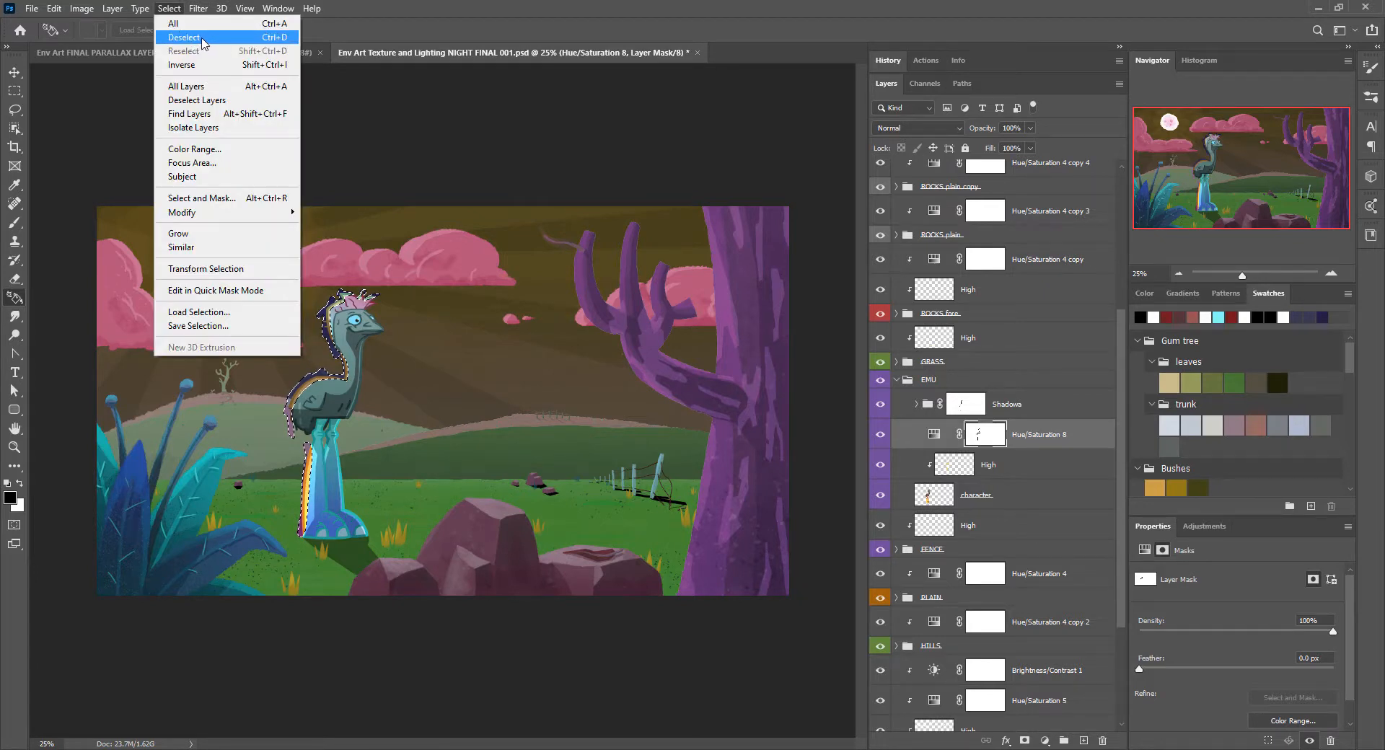
click(202, 43)
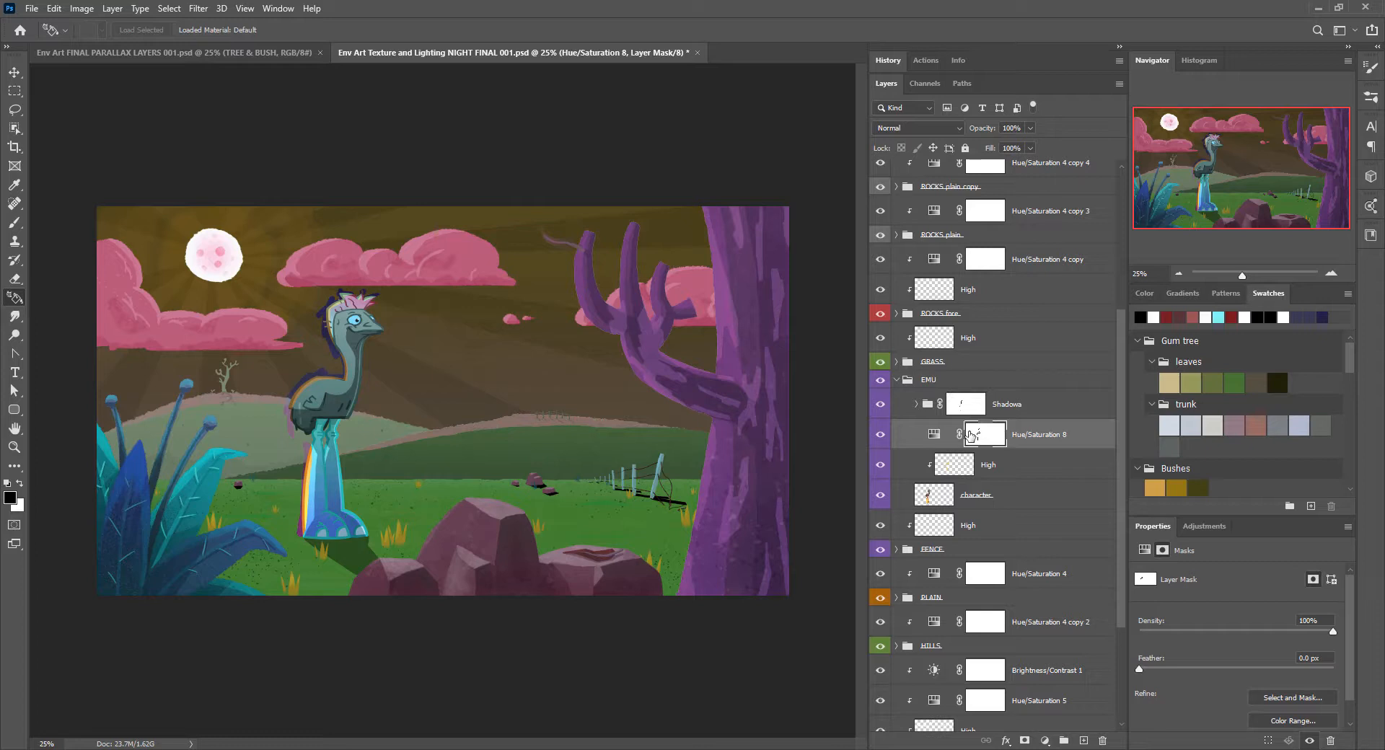
key(ctrl+i)
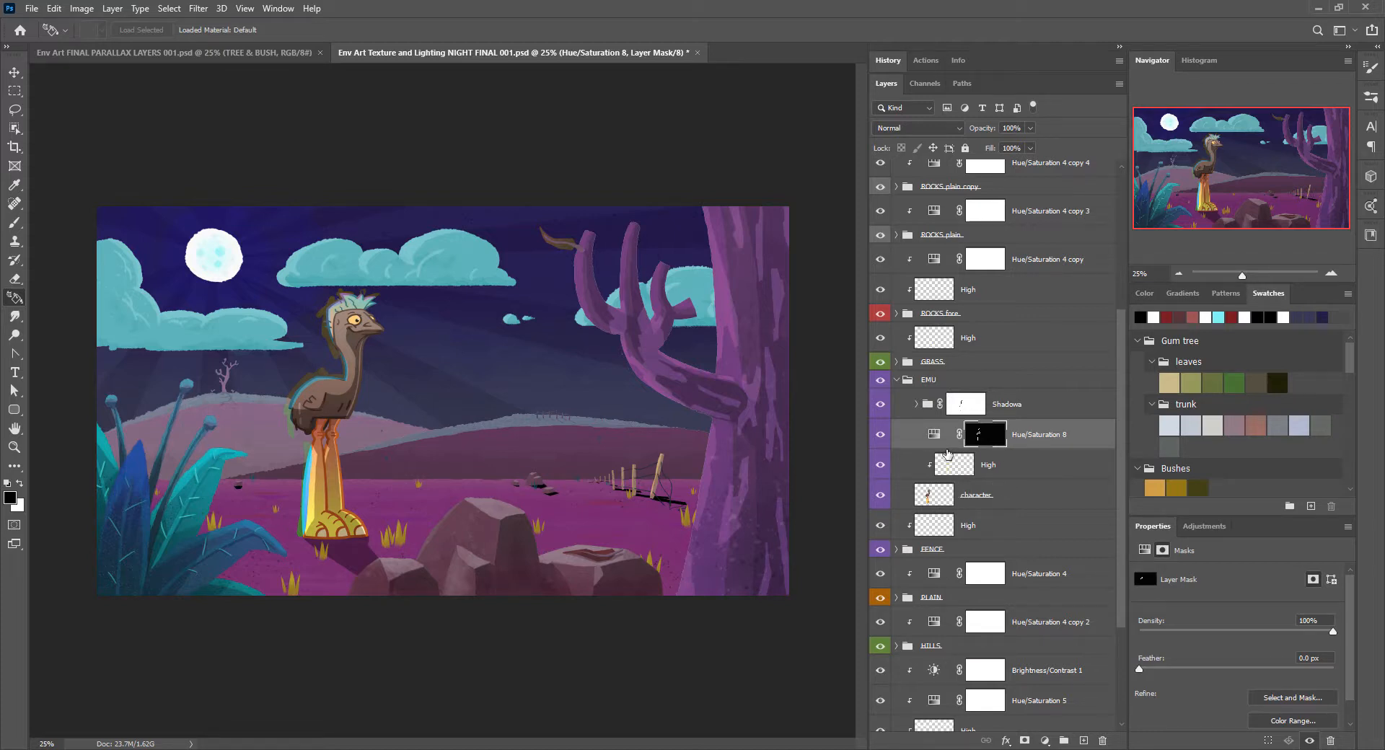
Clip Hue/Saturation 8 to the emu's character layer and lower its opacity to 61%
alt+click(951, 471)
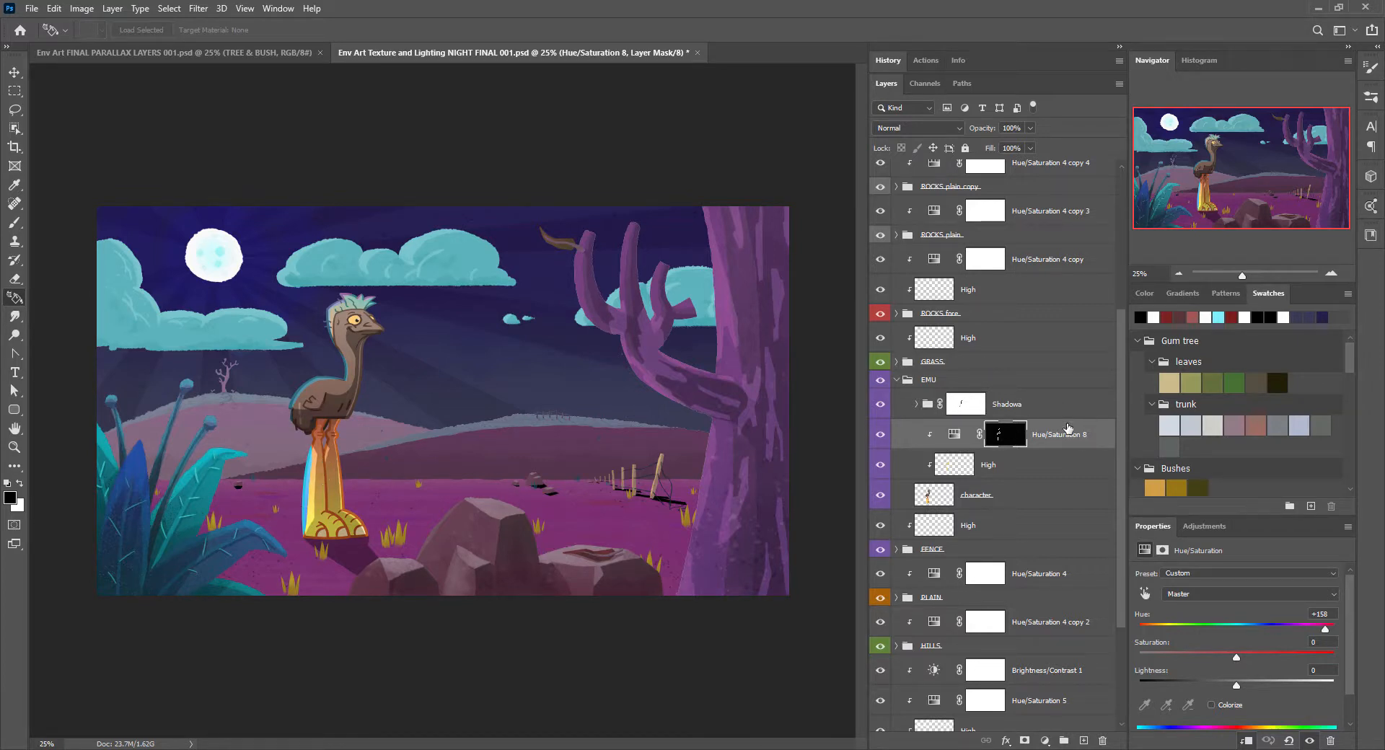
drag(979, 131, 960, 132)
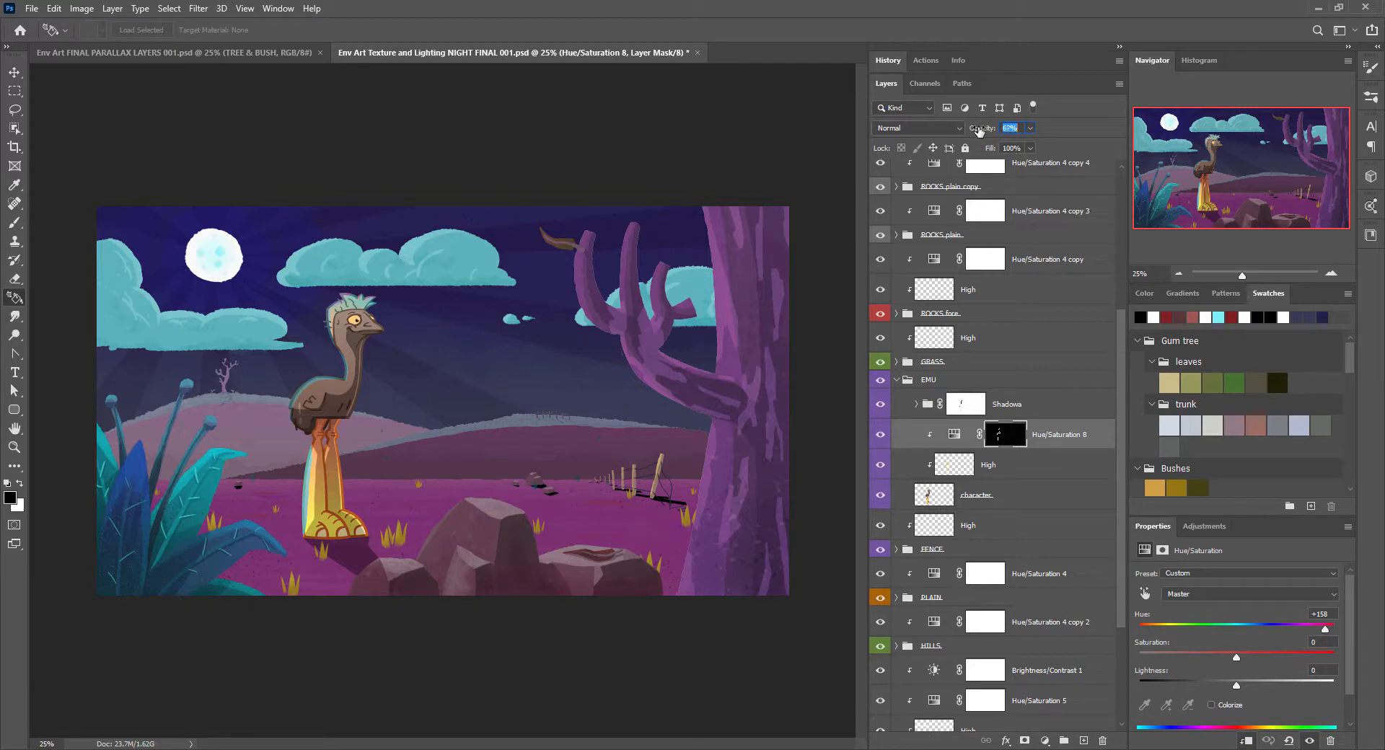
drag(979, 131, 977, 132)
Add a clipped Hue/Saturation adjustment directly above the character layer with hue +135 and lightness -23
click(1022, 507)
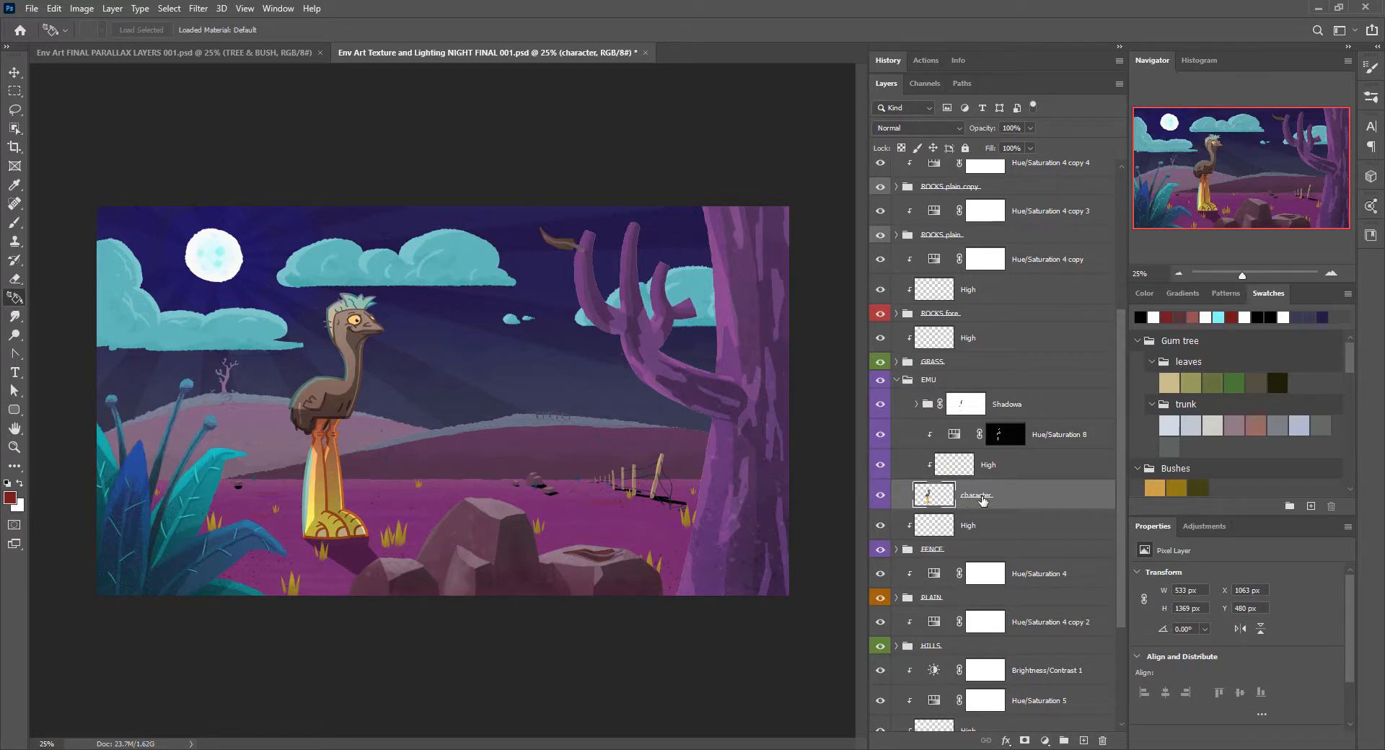
click(1045, 740)
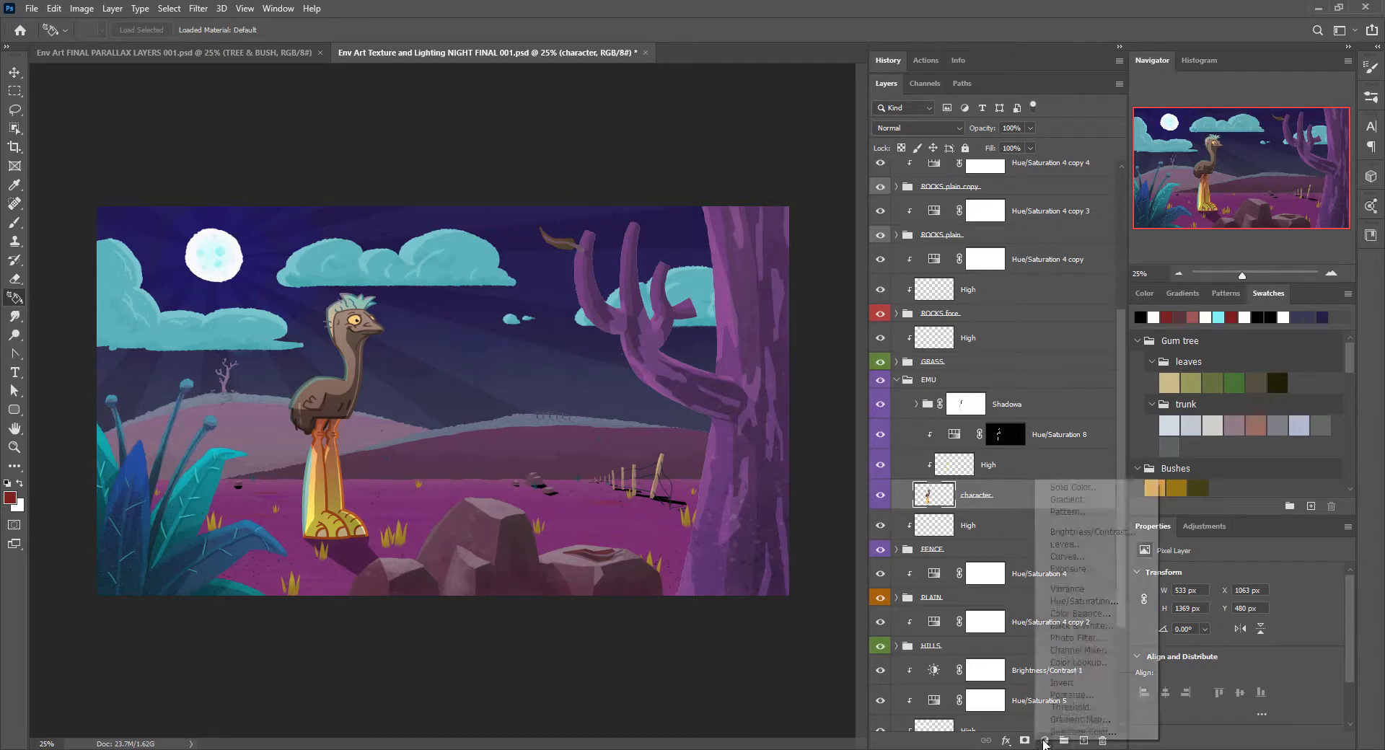
click(1086, 602)
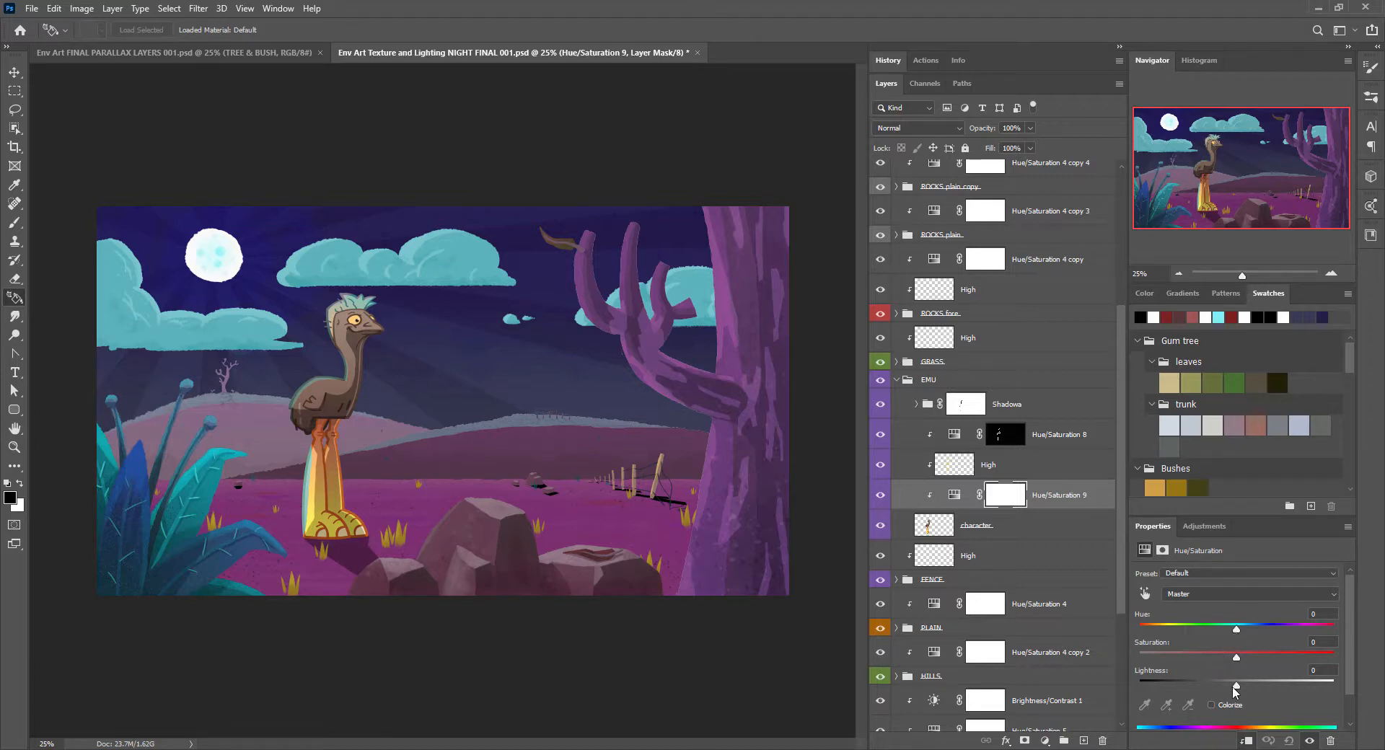
drag(1236, 683, 1217, 693)
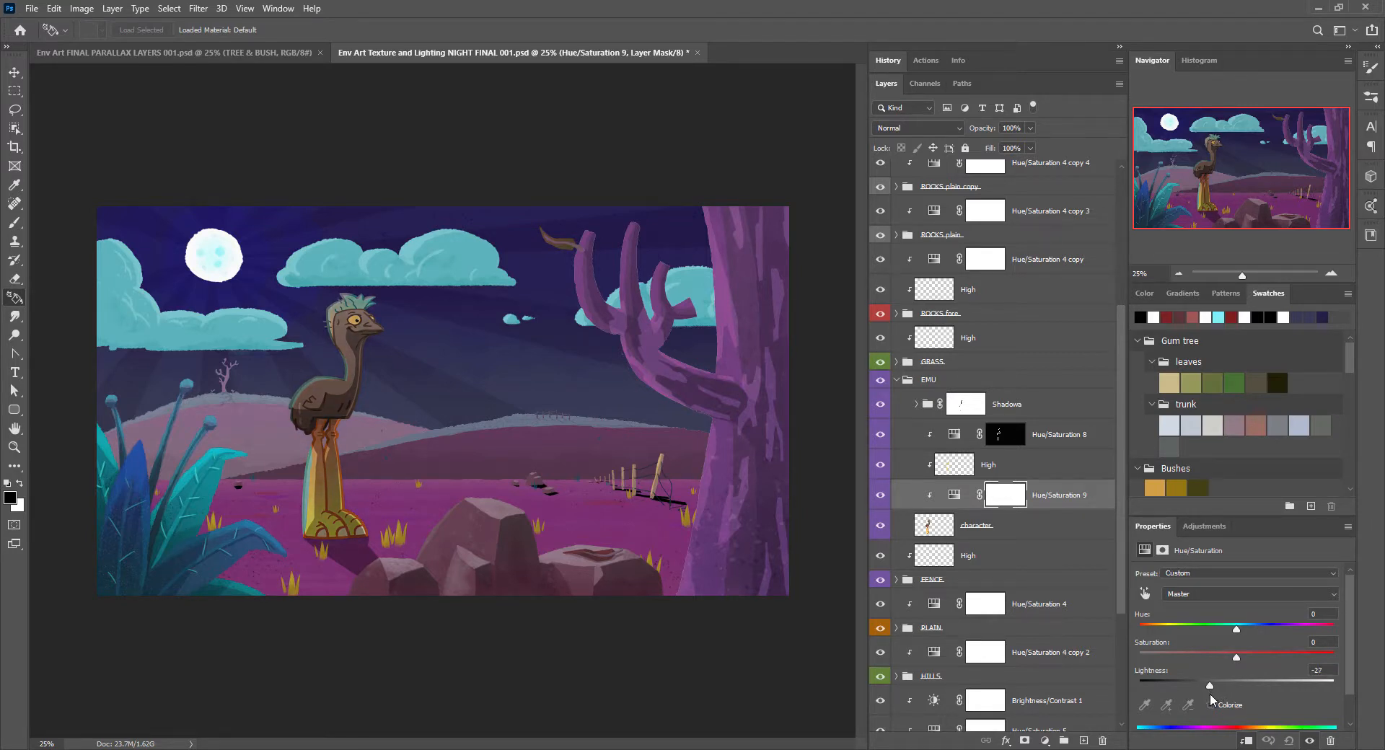
drag(1210, 694, 1209, 694)
drag(1234, 633, 1324, 633)
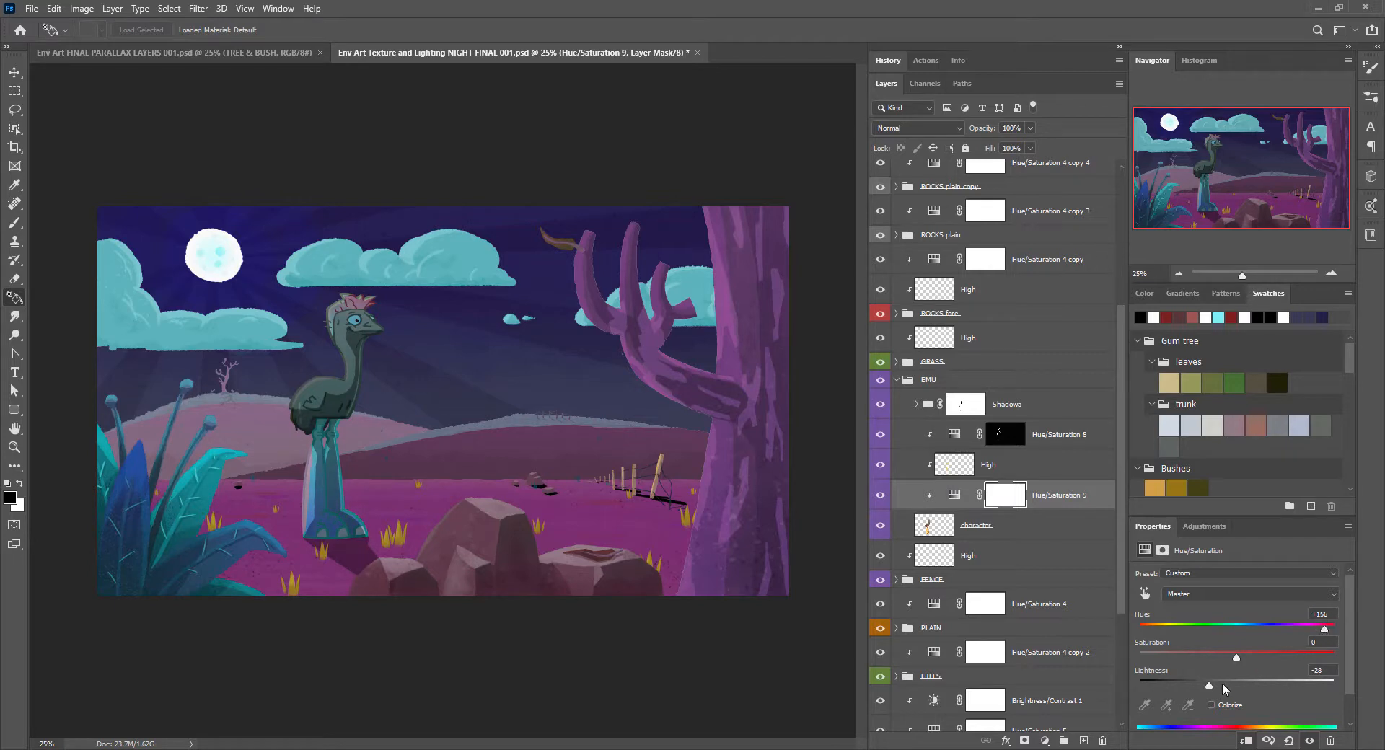
drag(1208, 686, 1216, 687)
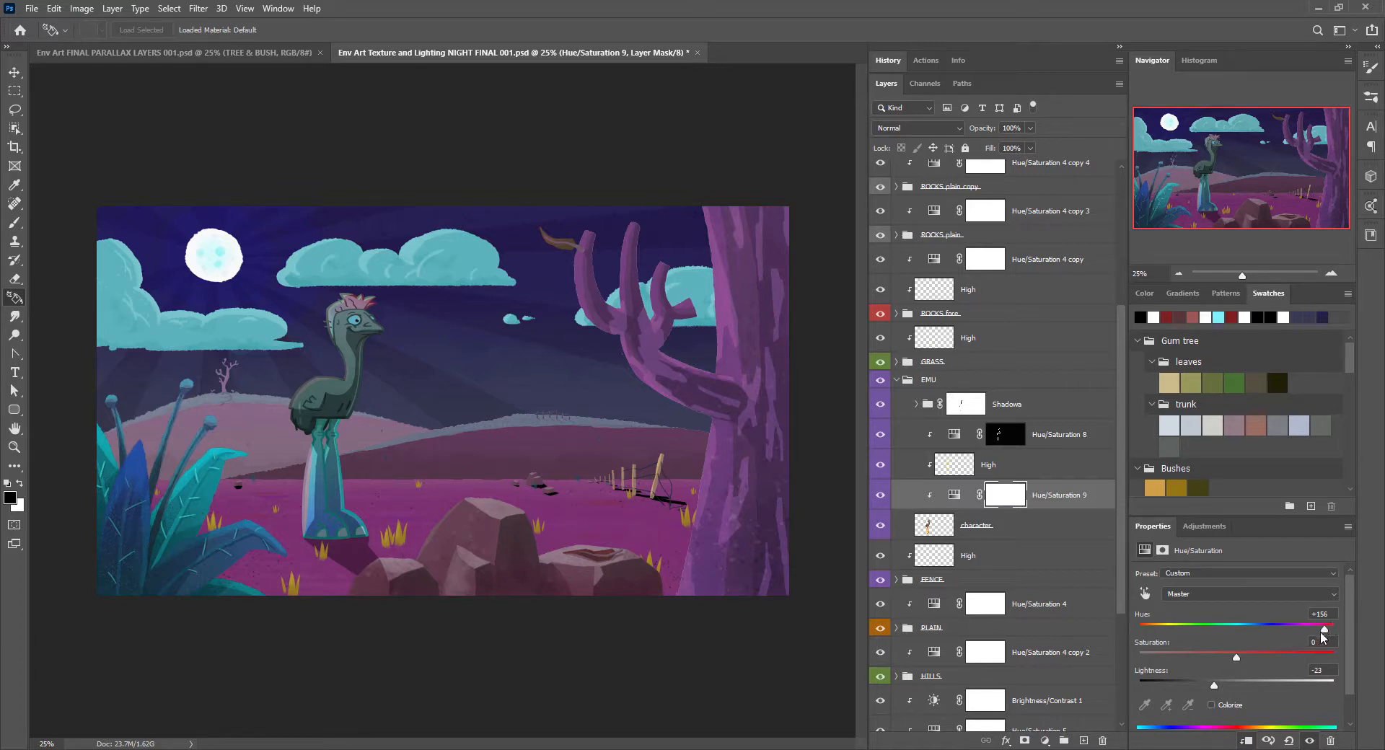
drag(1322, 634, 1312, 636)
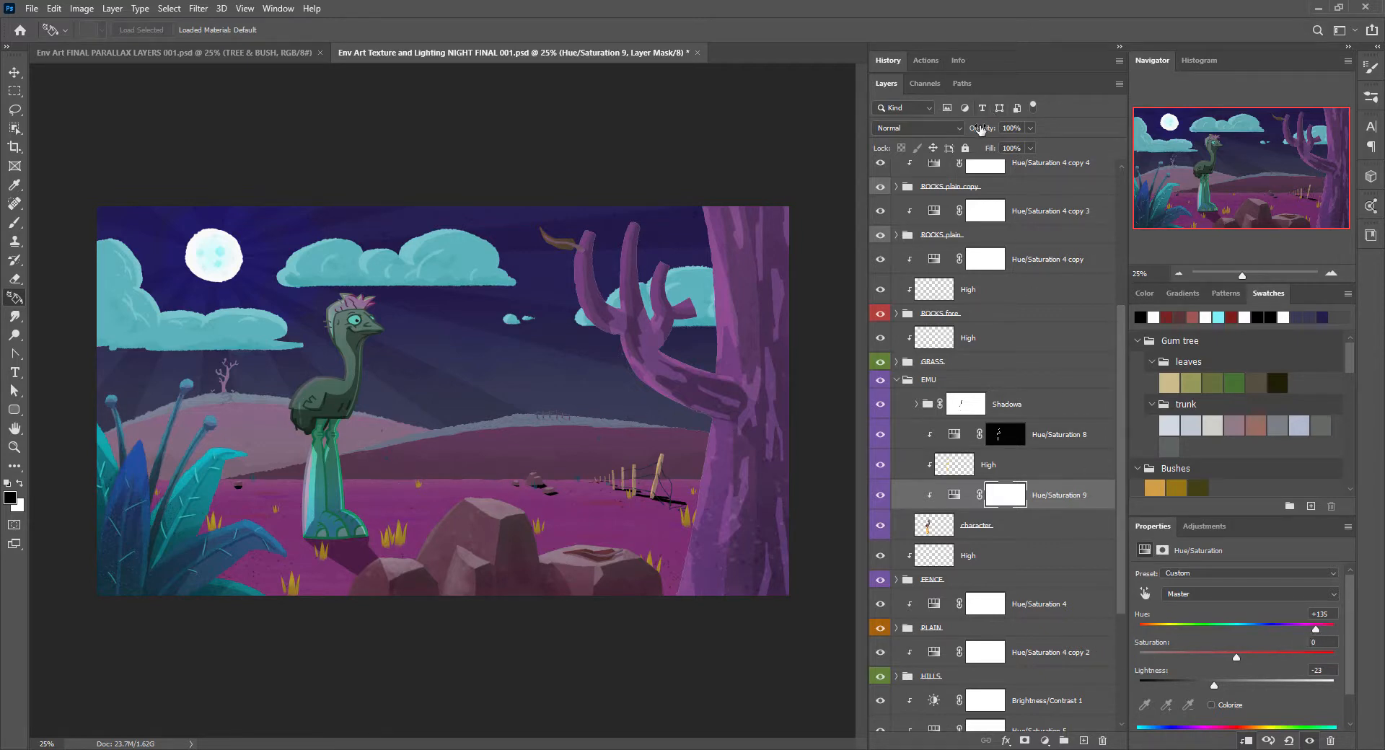
Lower Hue/Saturation 9's opacity to 36% and try adjusting the lightness of Hue/Saturation 8
drag(982, 129, 980, 130)
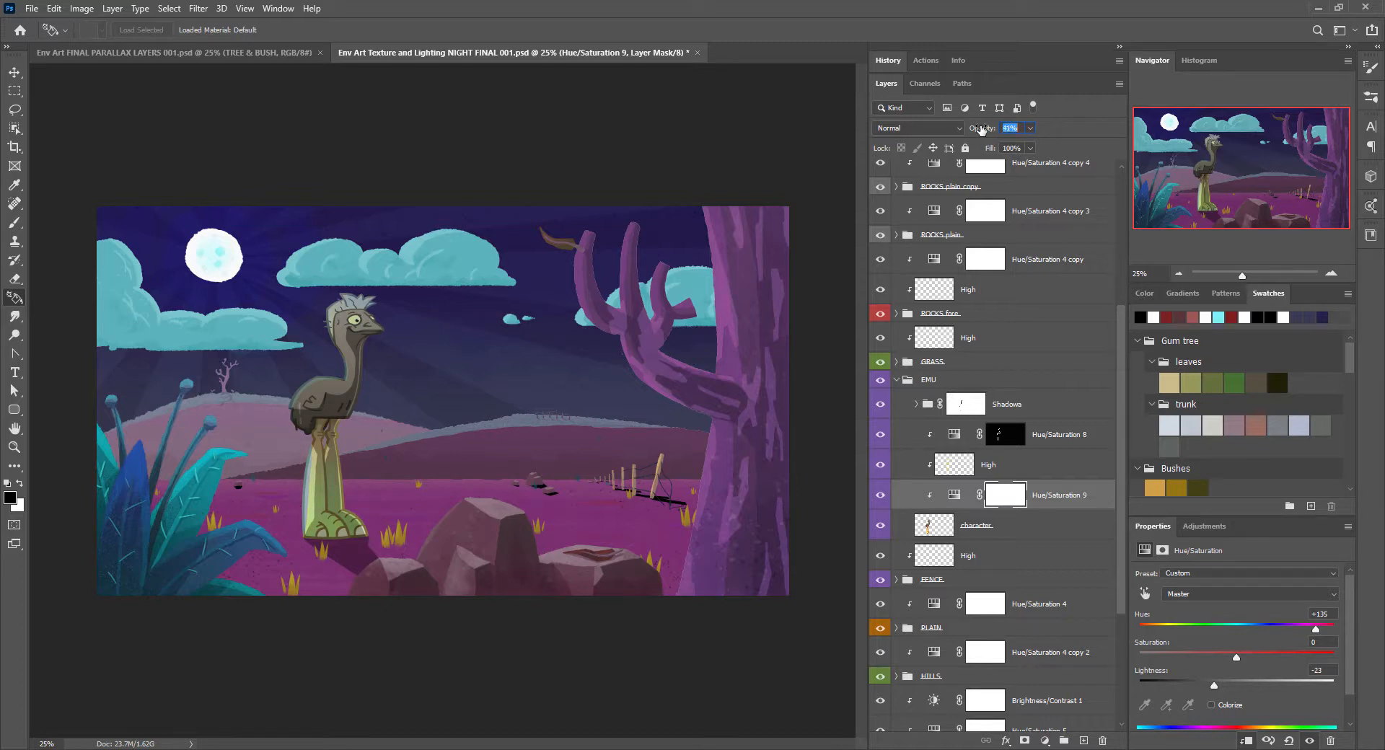
drag(981, 130, 960, 144)
click(1092, 437)
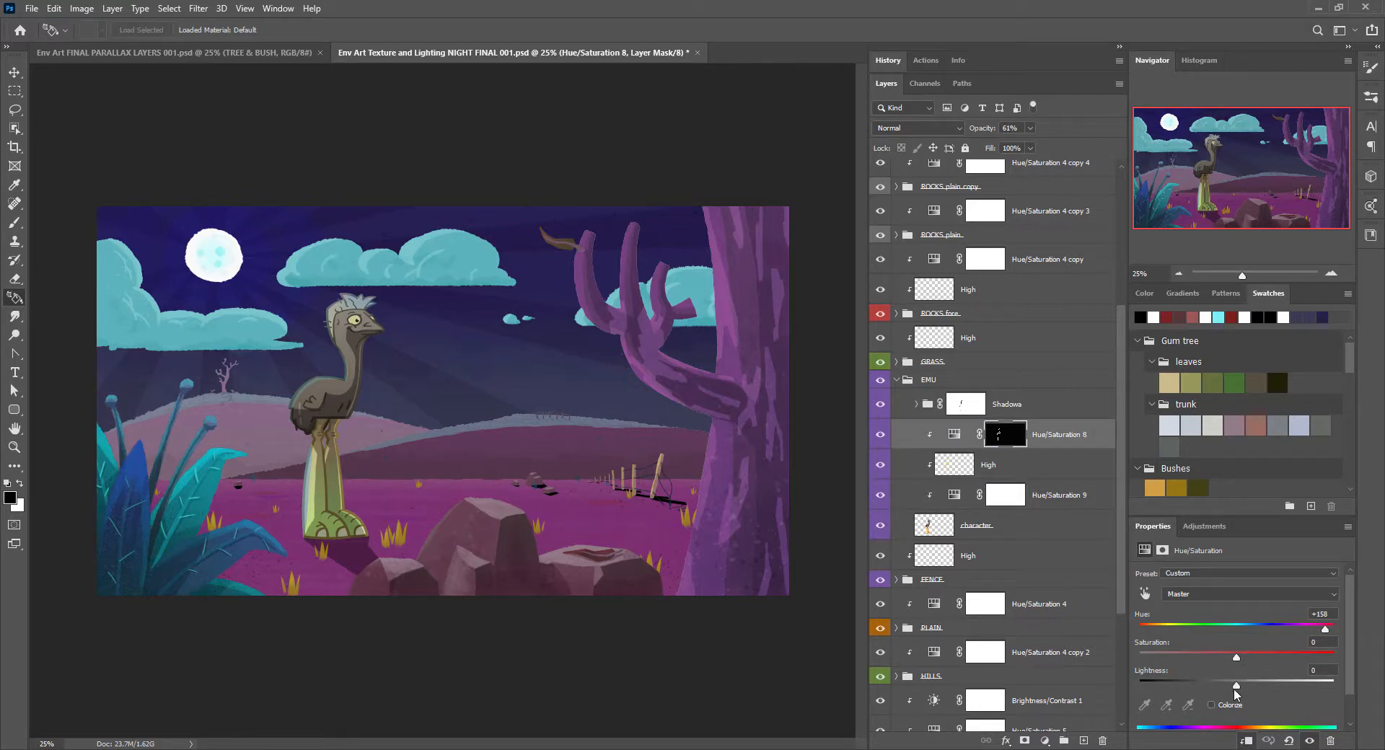
drag(1218, 687, 1240, 686)
Select the emu's High layer pixels, fill that area black on the Hue/Saturation 9 mask, and deselect
click(1095, 494)
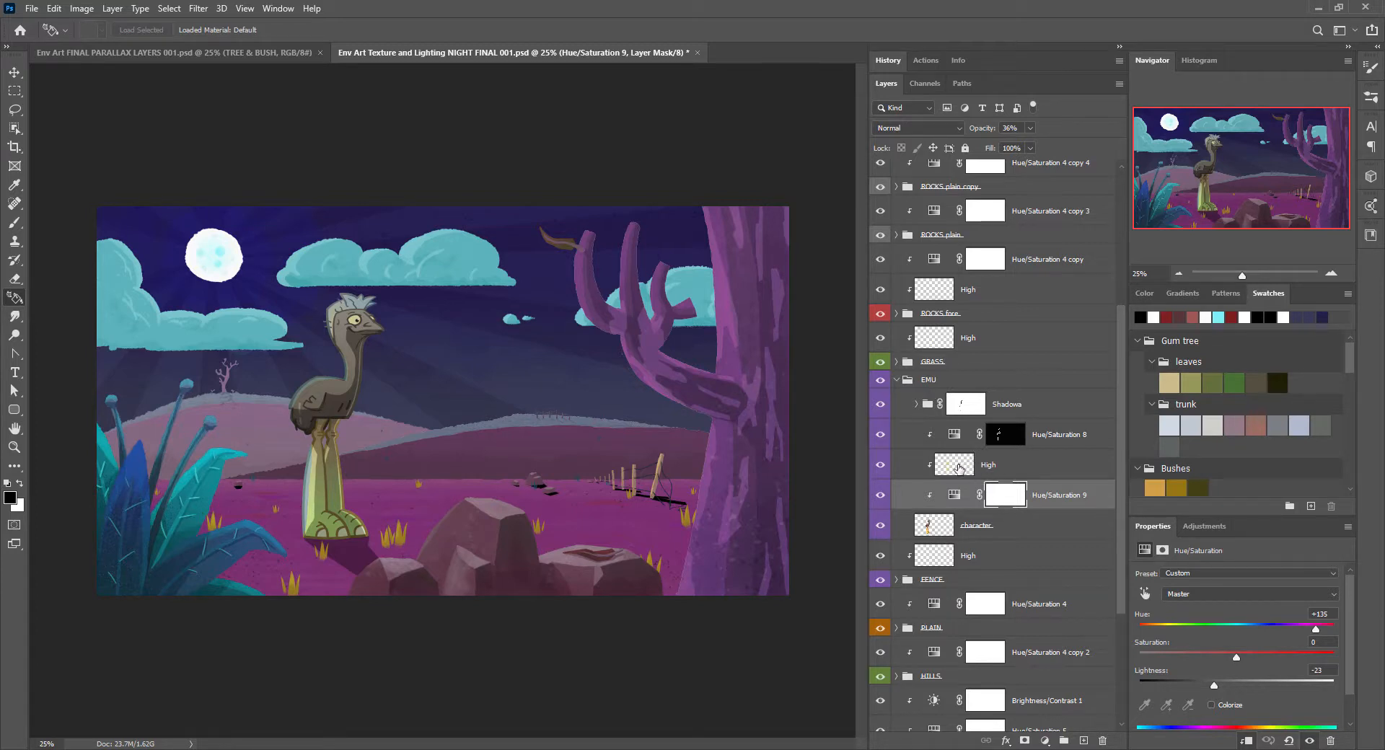
key(ctrl)
ctrl+click(952, 469)
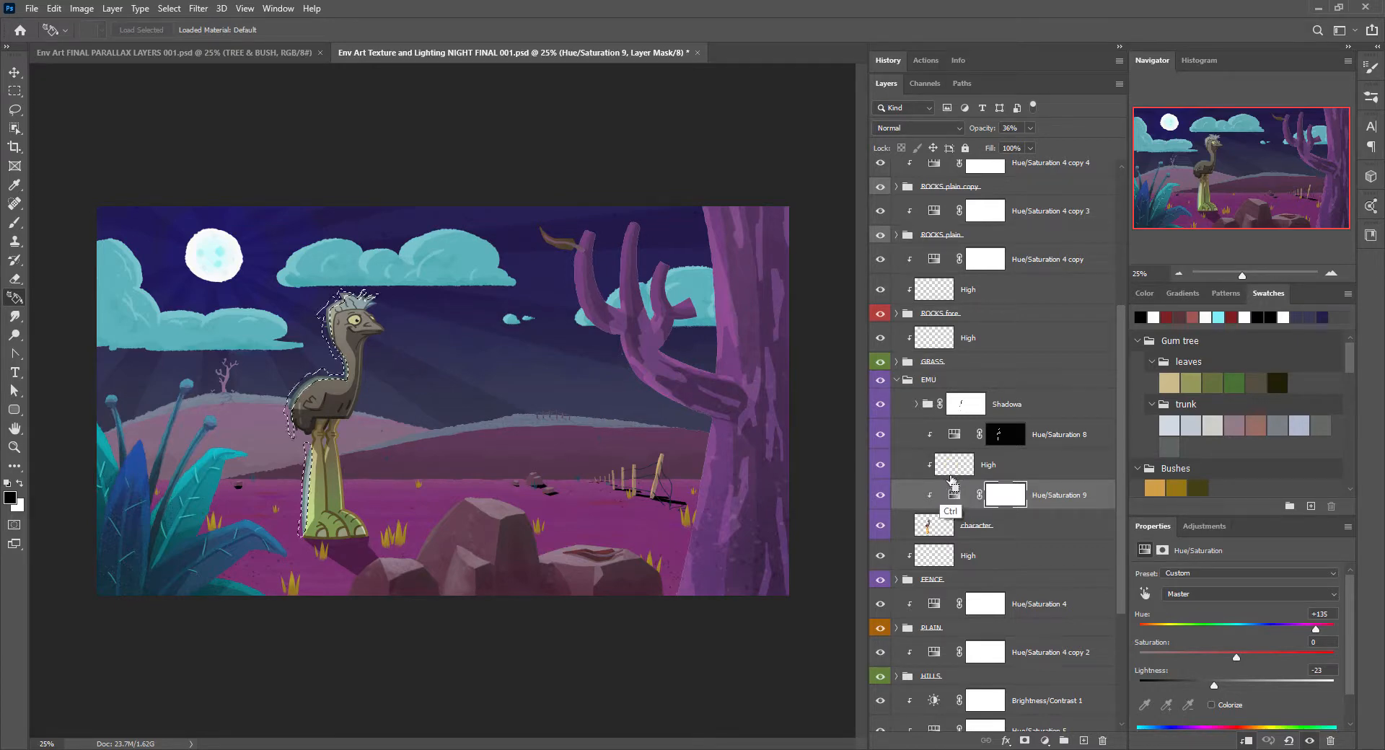
click(1013, 497)
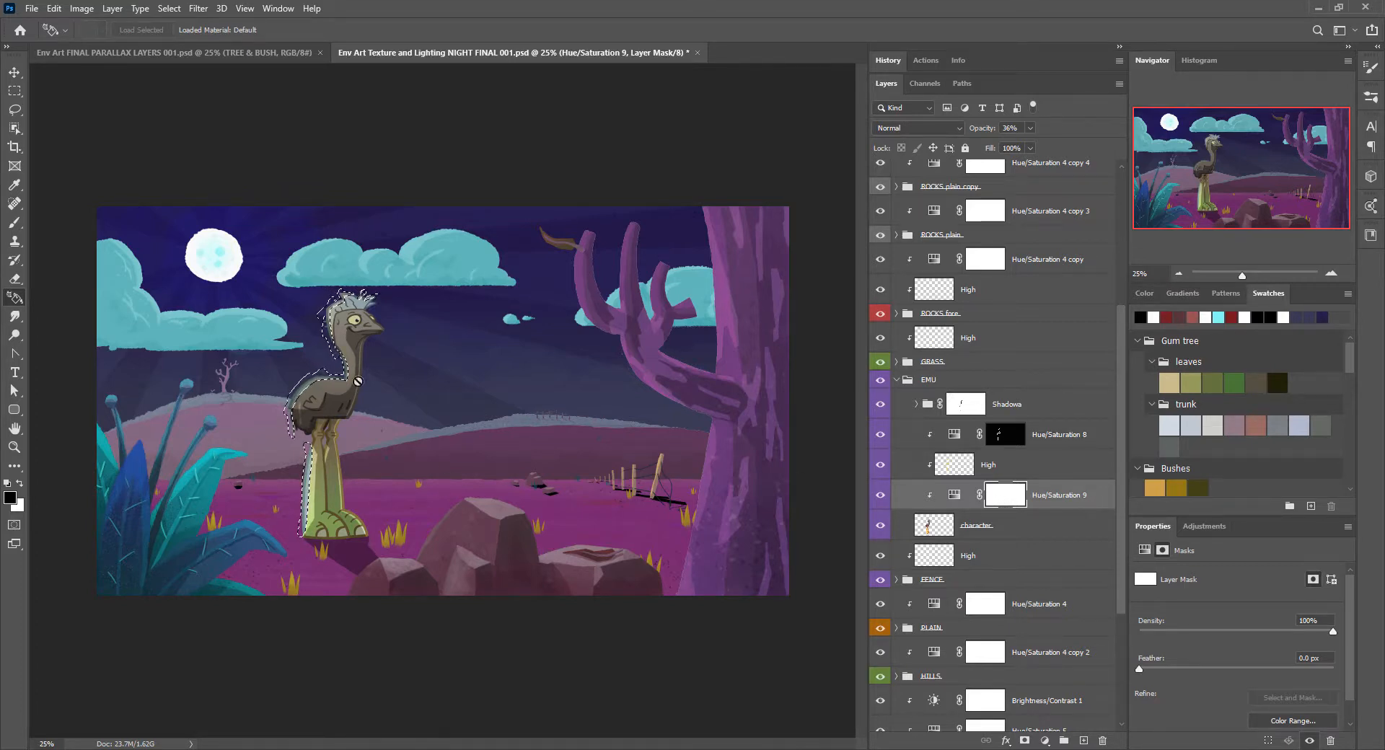
key(alt+BackSpace)
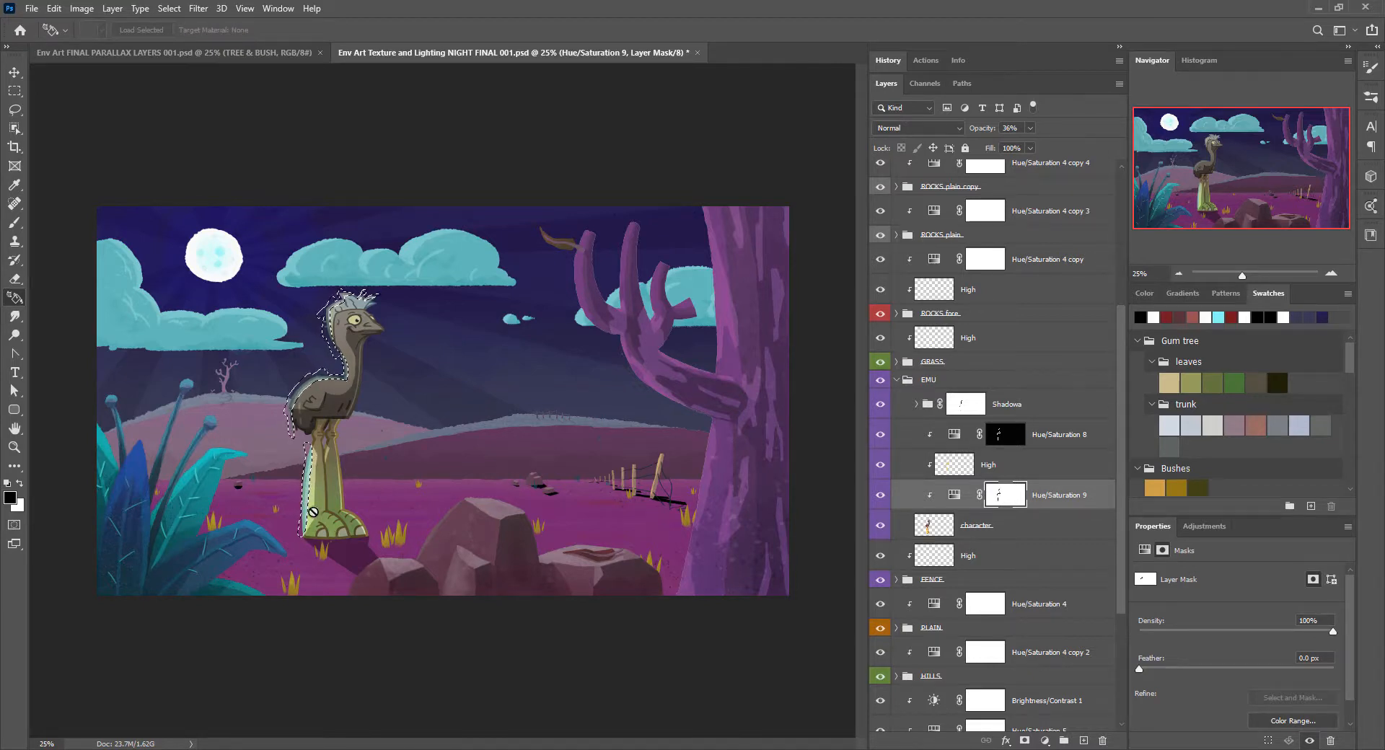
key(ctrl+d)
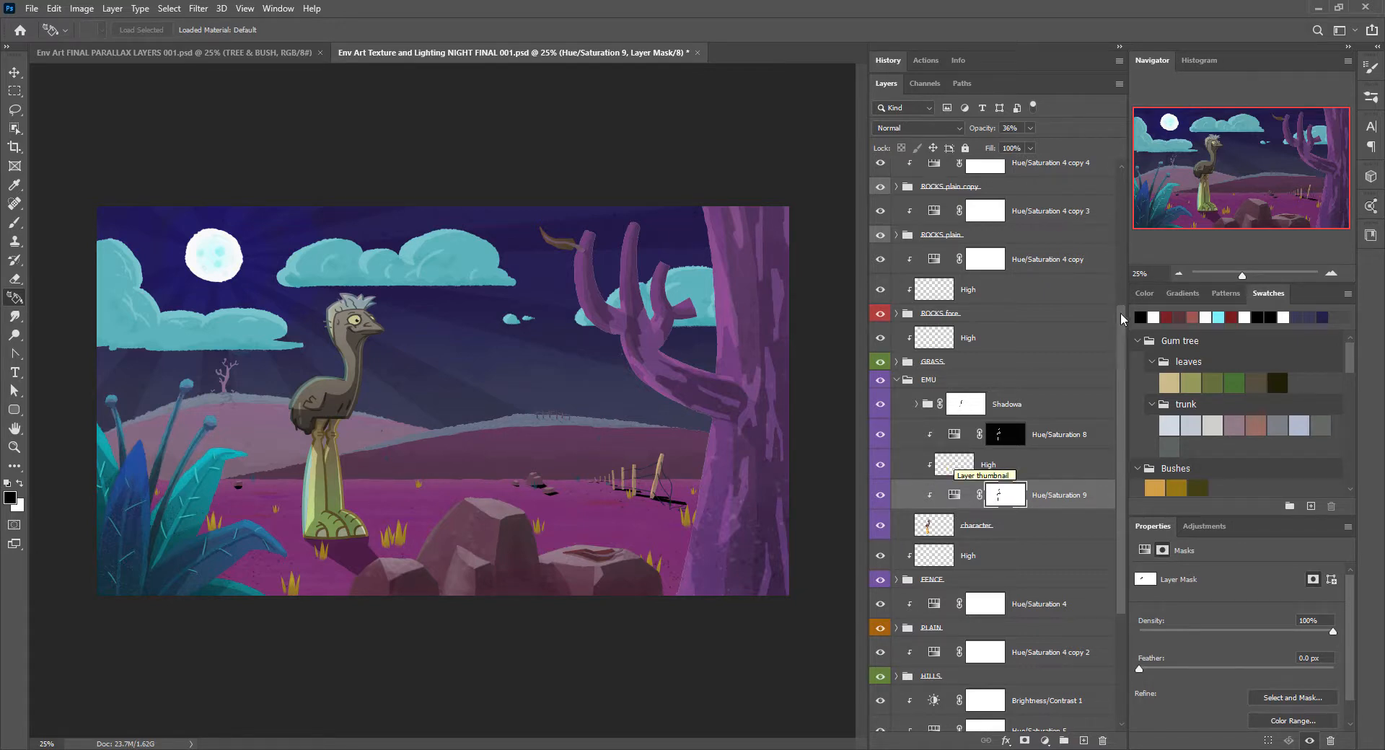
Select the emu's near eye on the character layer using the Magic Wand with Sample All Layers off
mouse_move(1121, 321)
mouse_down()
mouse_move(1122, 249)
mouse_move(1132, 426)
mouse_move(1136, 216)
mouse_move(1141, 325)
mouse_up()
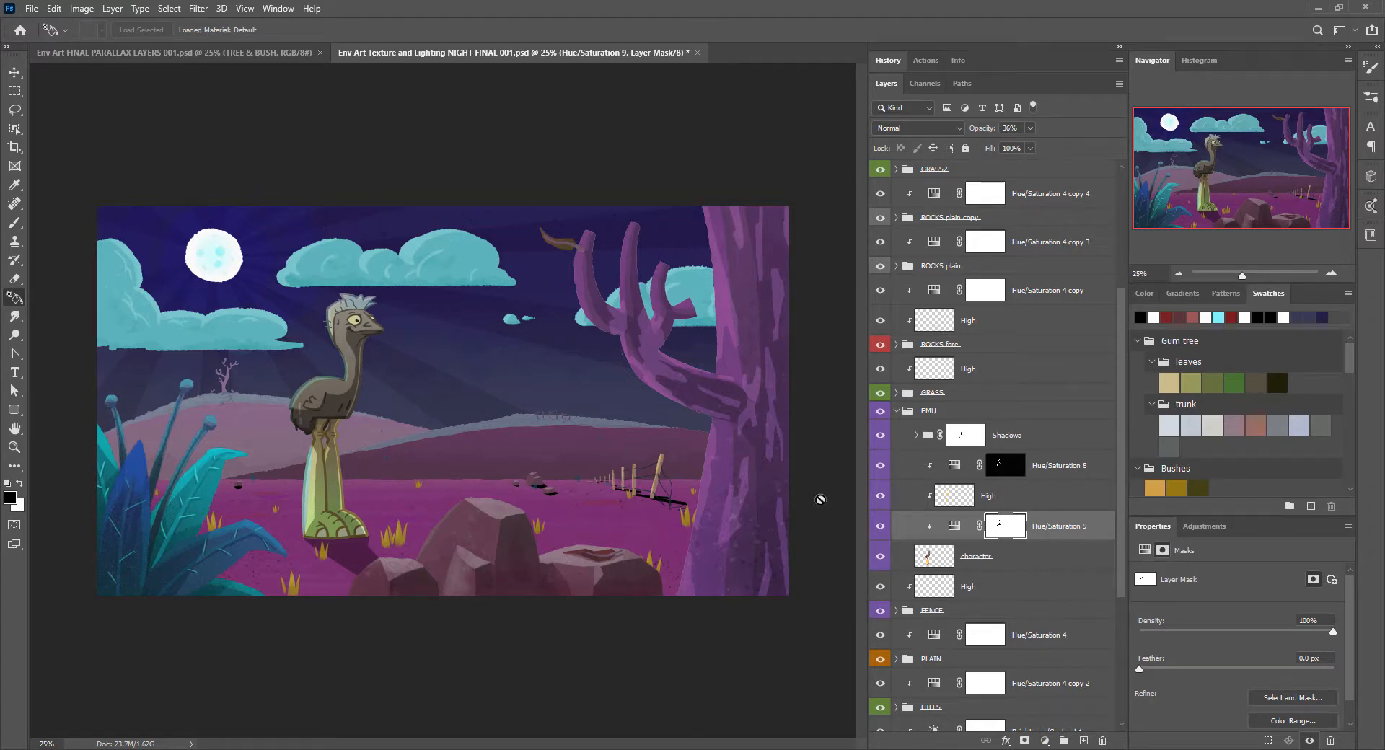
click(1331, 273)
click(1331, 273)
click(1331, 273)
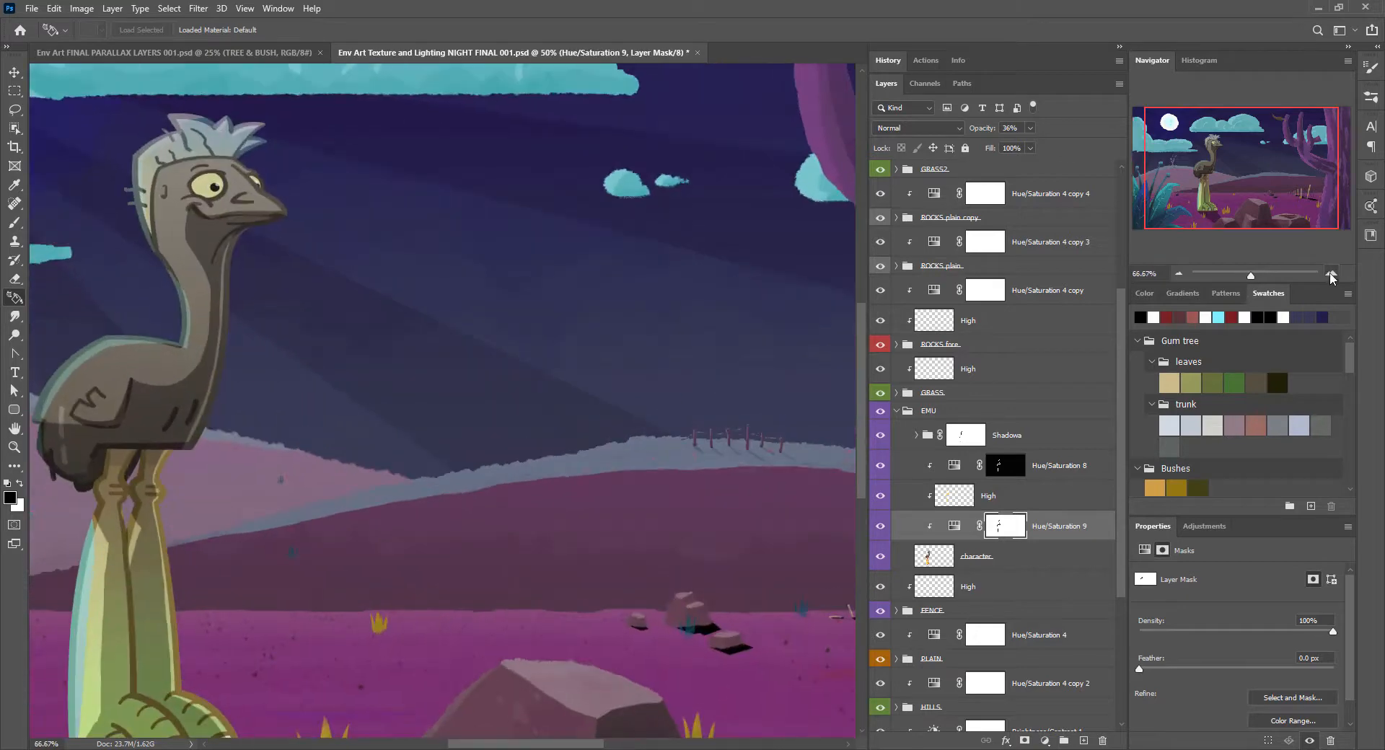
click(1331, 272)
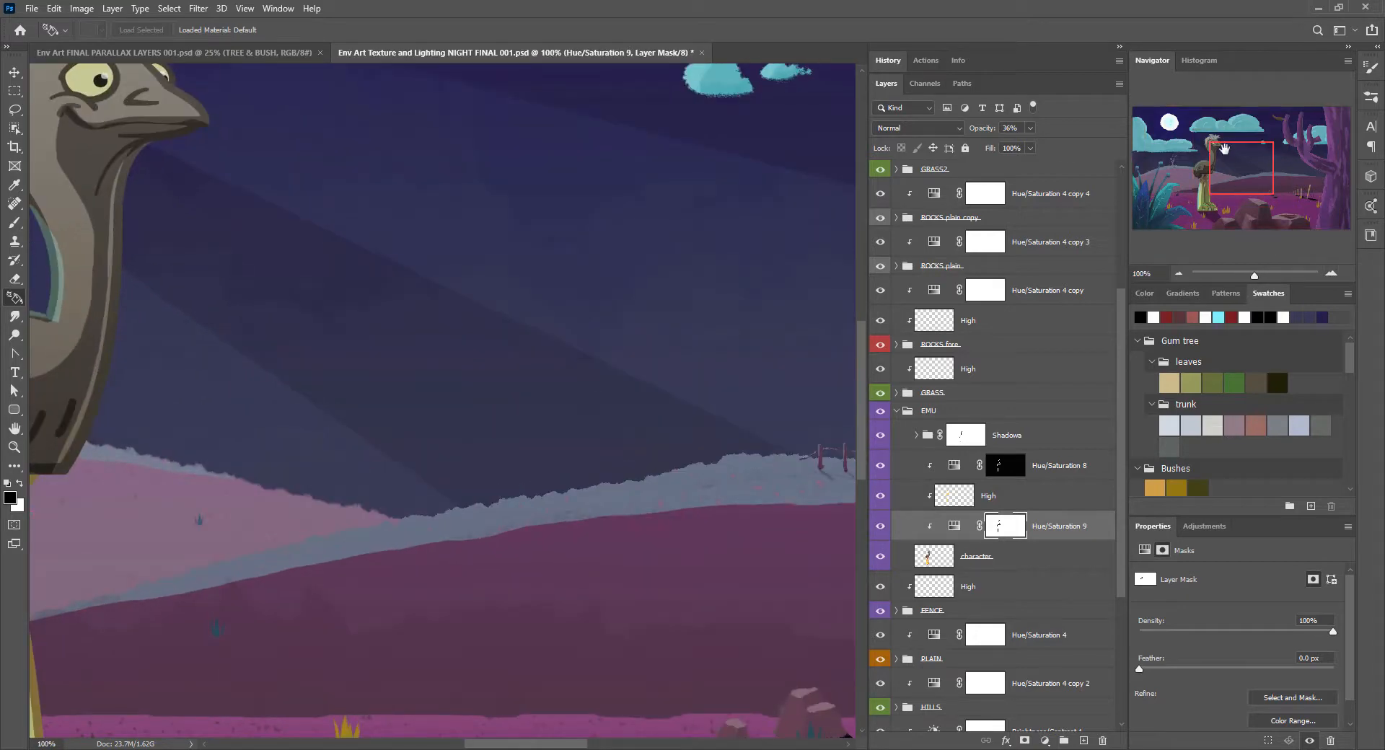
mouse_move(1224, 148)
mouse_down()
mouse_move(1193, 131)
mouse_move(1214, 146)
mouse_up()
click(1330, 273)
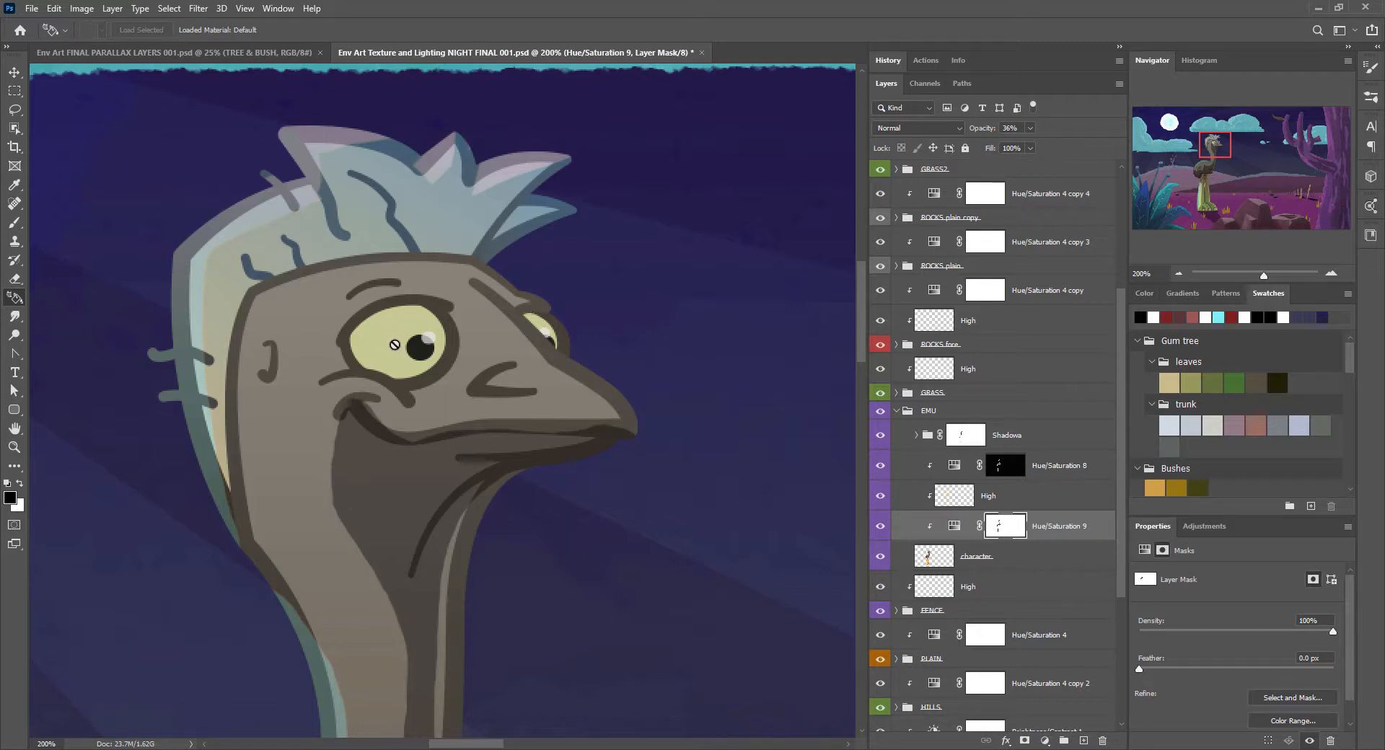
drag(20, 128, 99, 162)
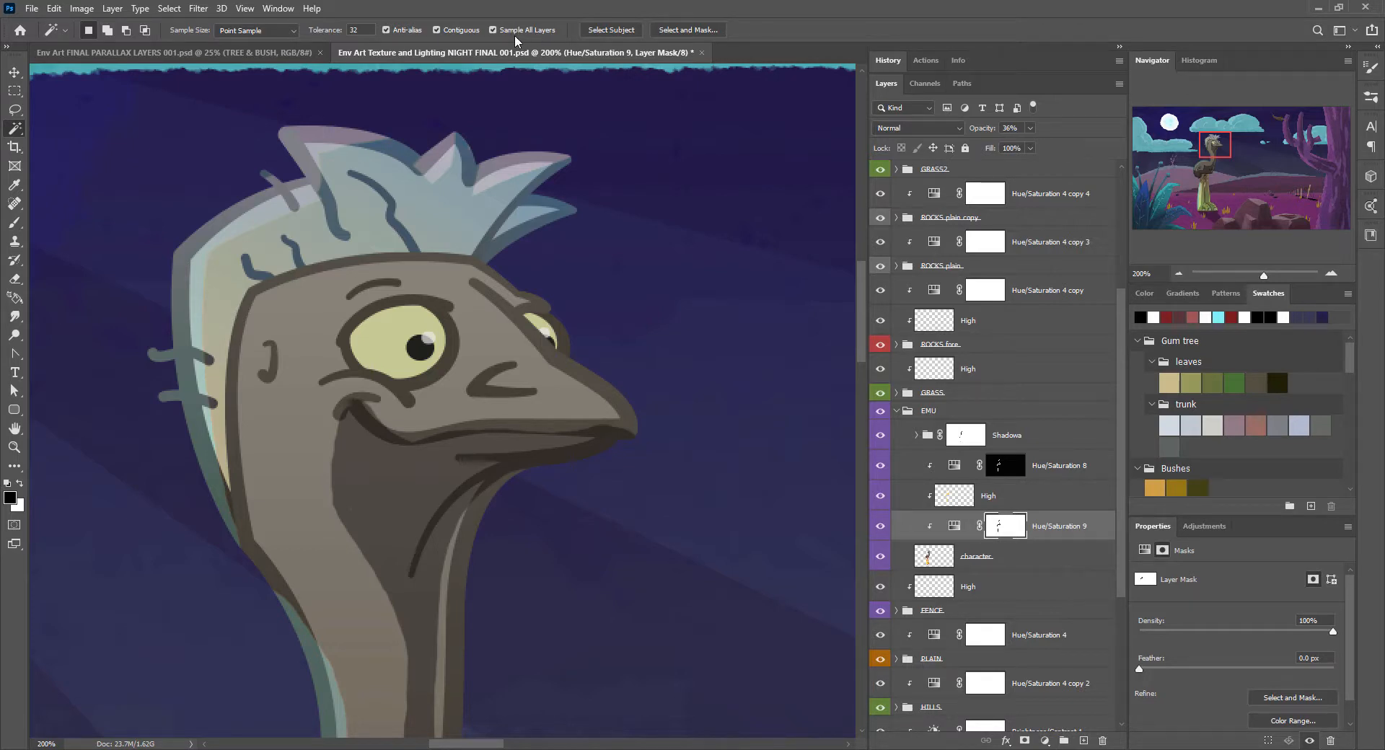
click(938, 561)
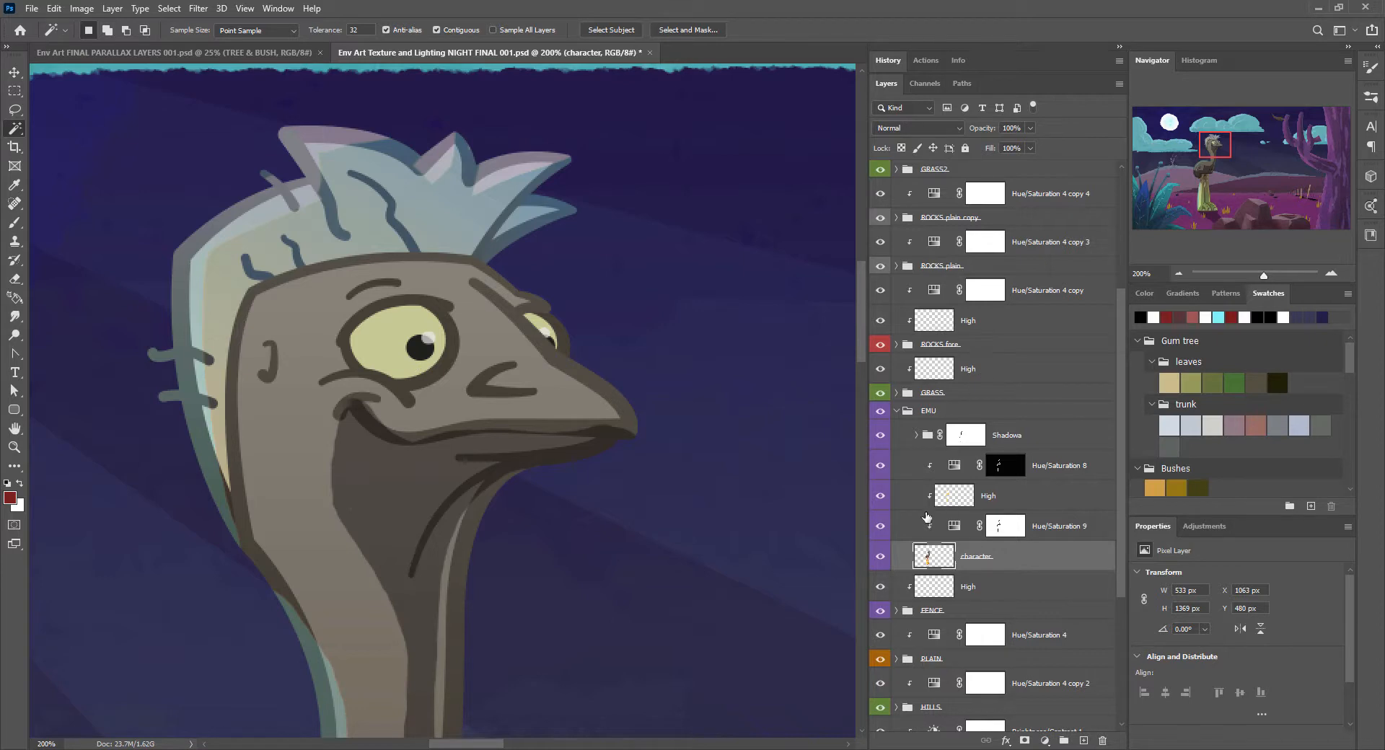
click(393, 338)
Add the emu's far eye, including its highlight, to the Magic Wand selection
click(1330, 274)
click(1330, 274)
click(1330, 274)
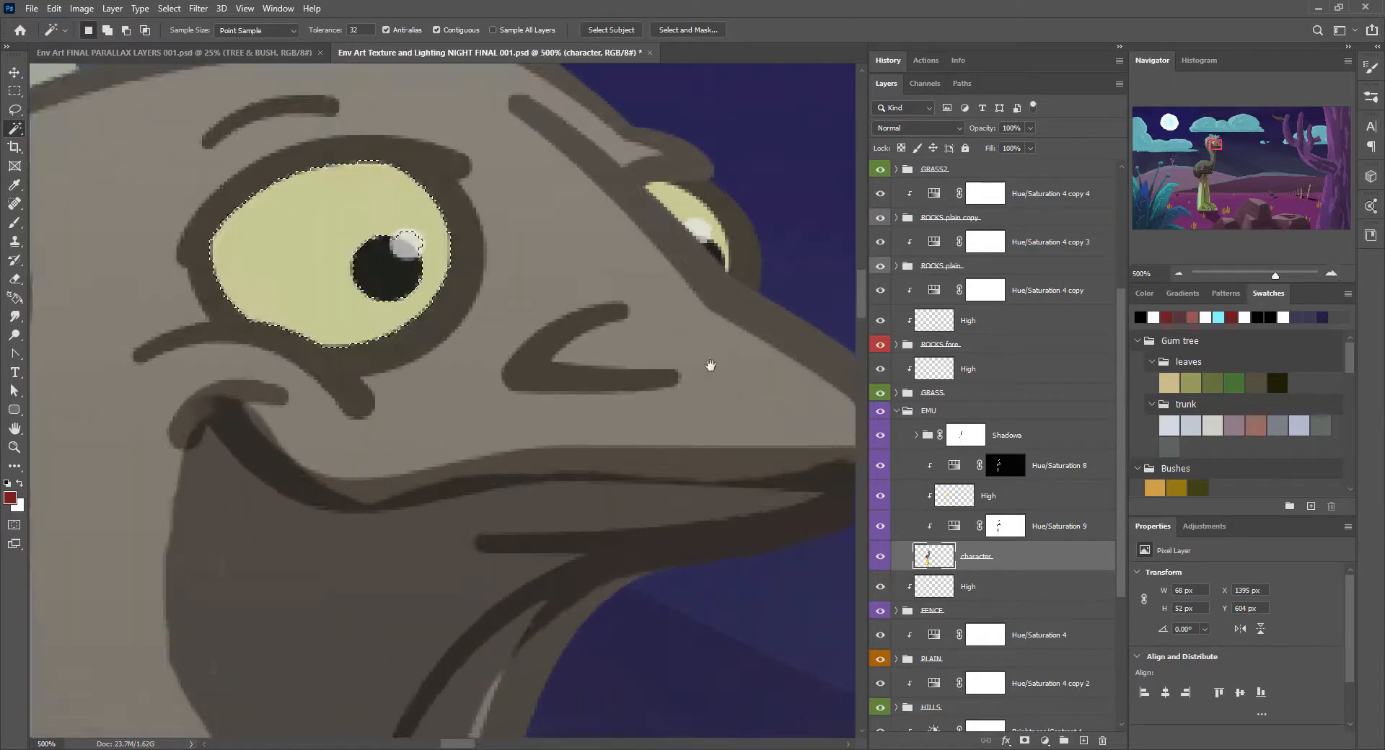
drag(632, 366, 543, 449)
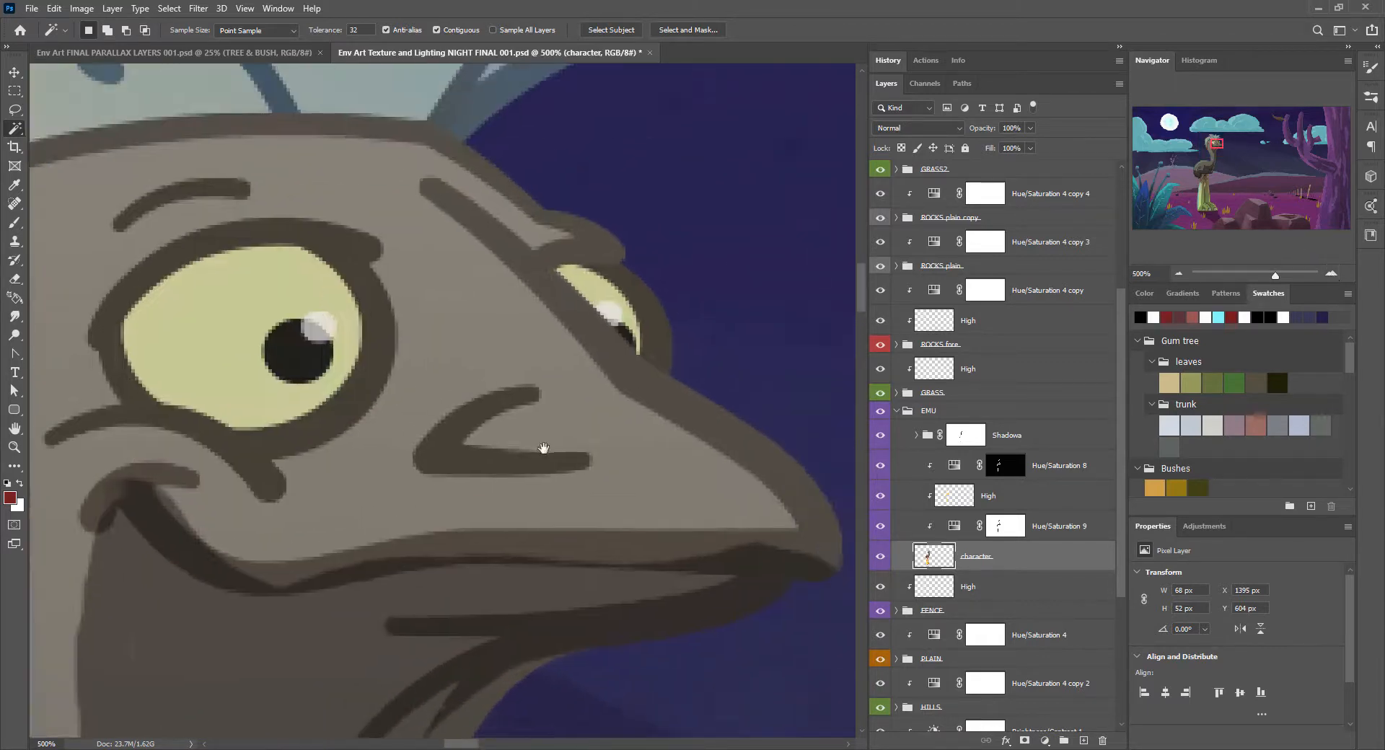
shift+click(619, 321)
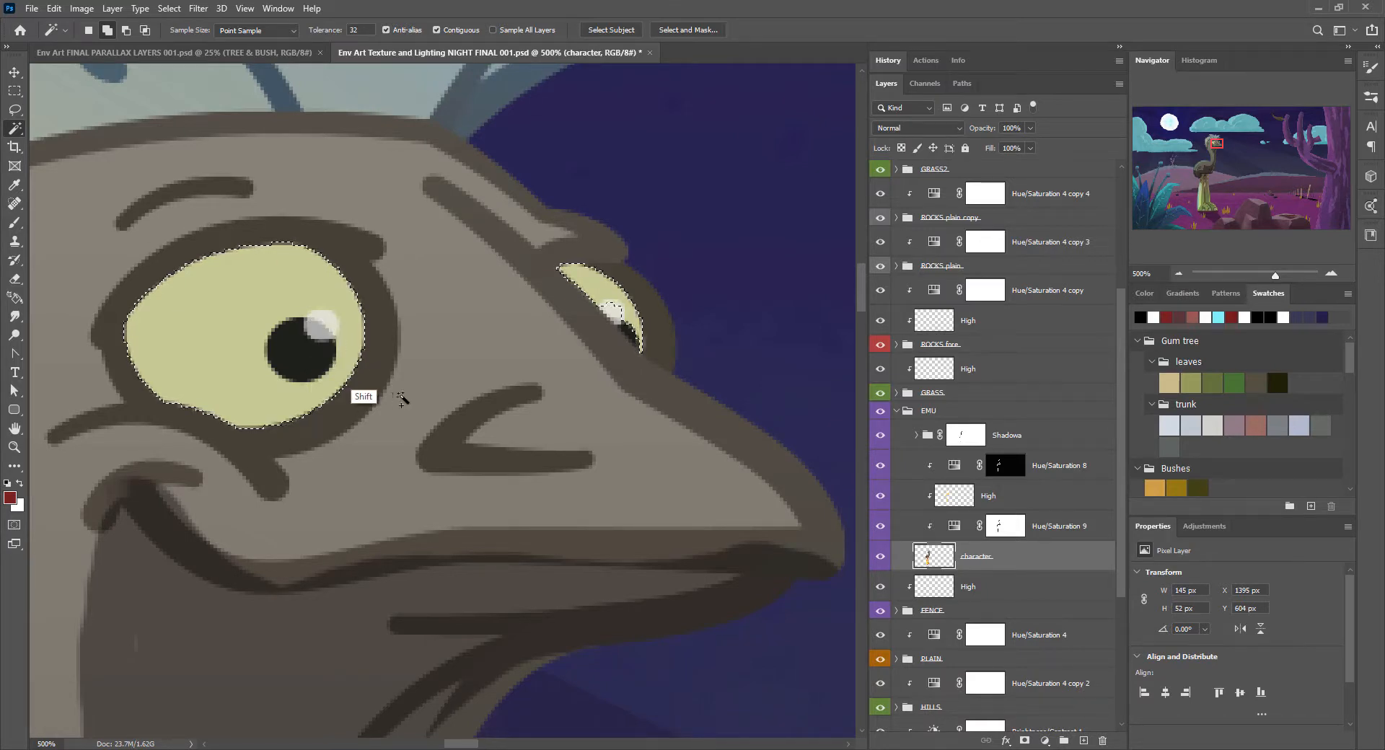
shift+click(615, 312)
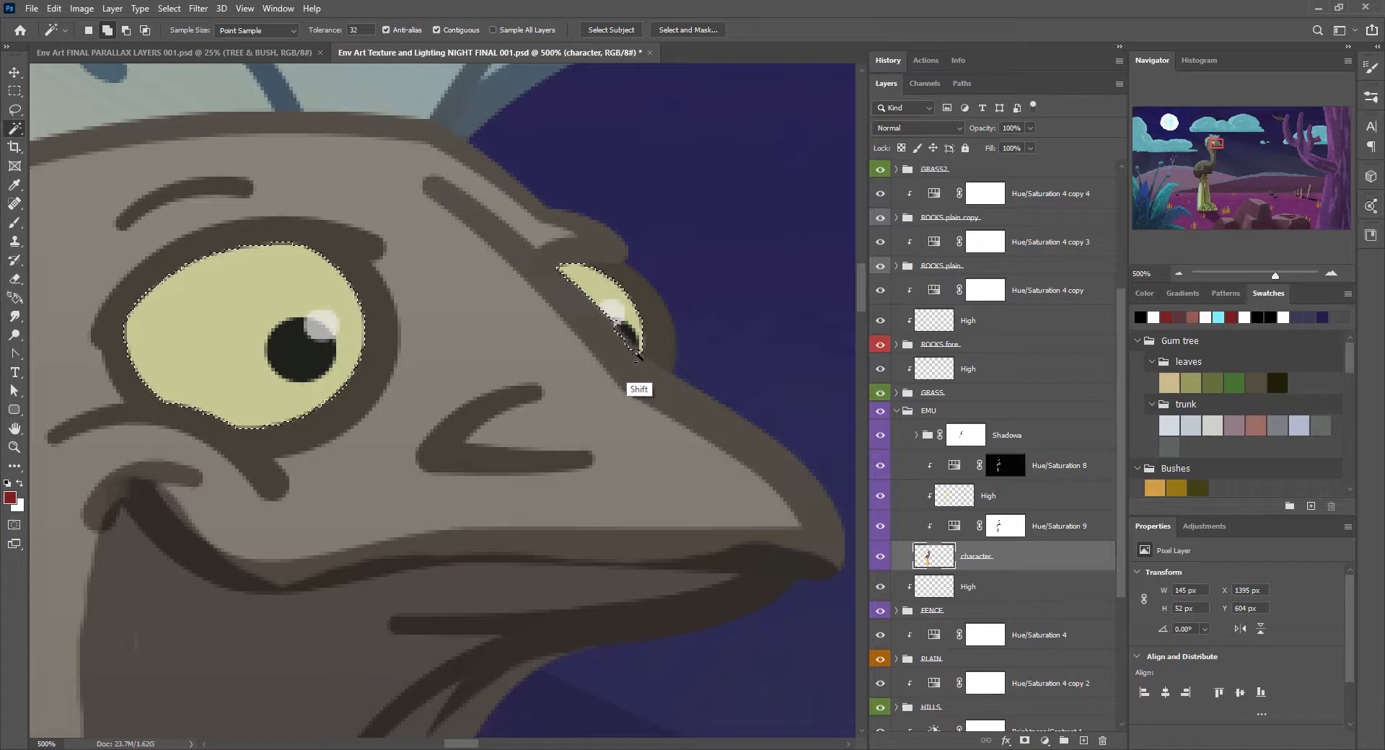
Subtract the stray area along the lower edge of the far eye from the selection with the Polygonal Lasso
click(1330, 272)
click(1330, 273)
click(1331, 273)
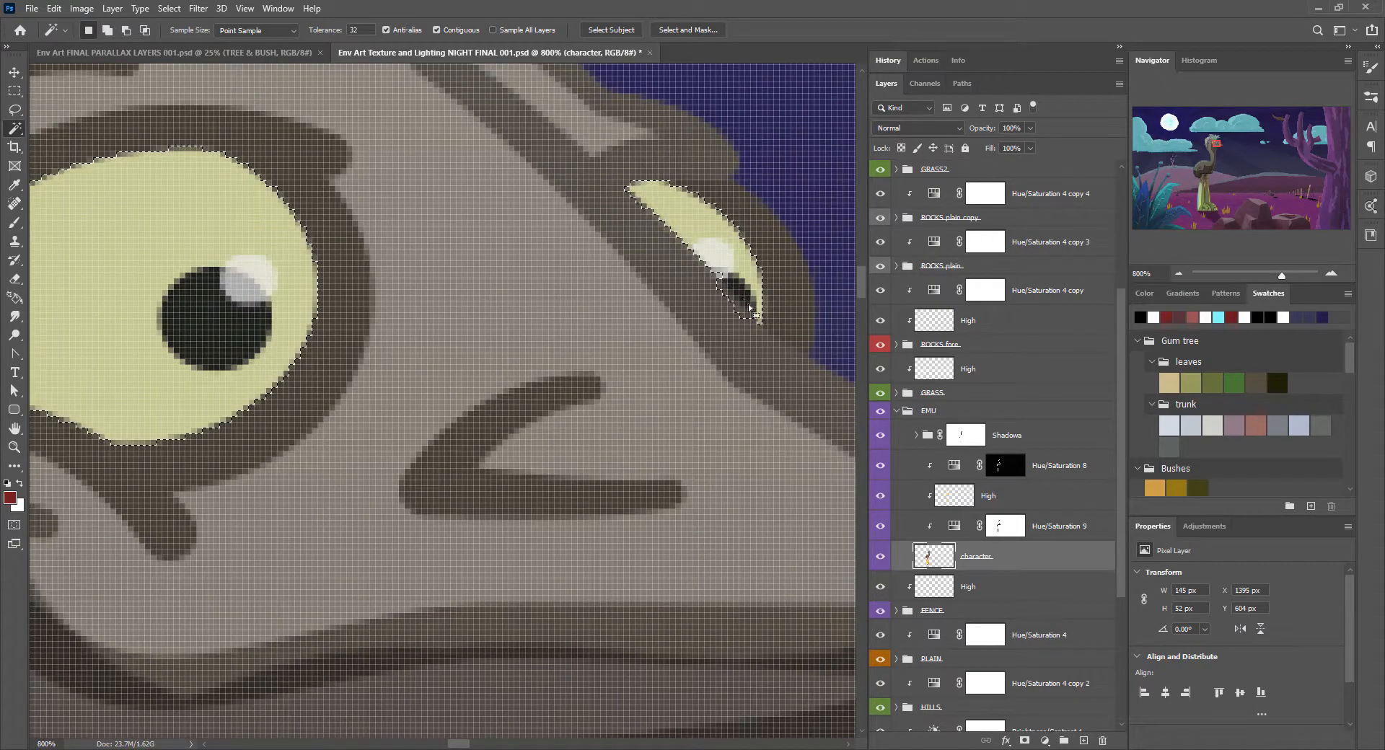
key(shift)
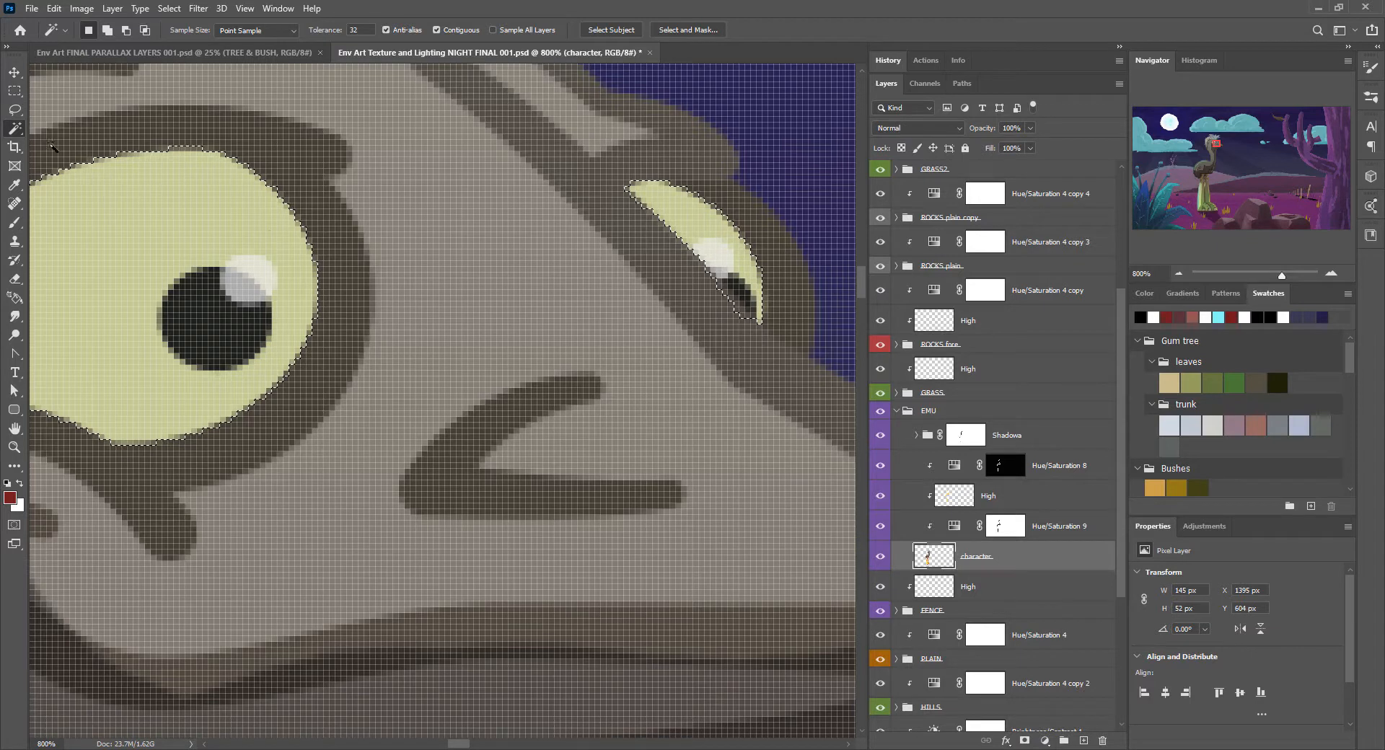
click(15, 111)
click(85, 124)
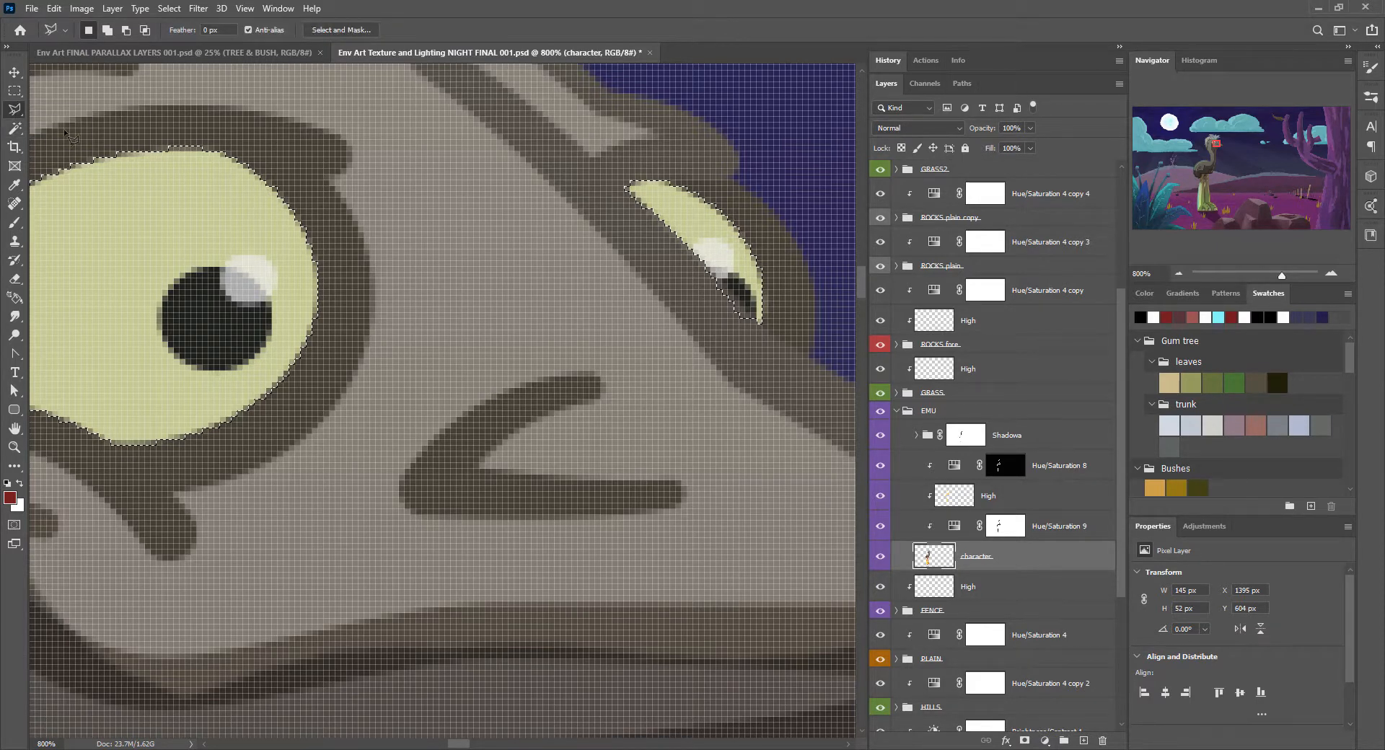
key(alt)
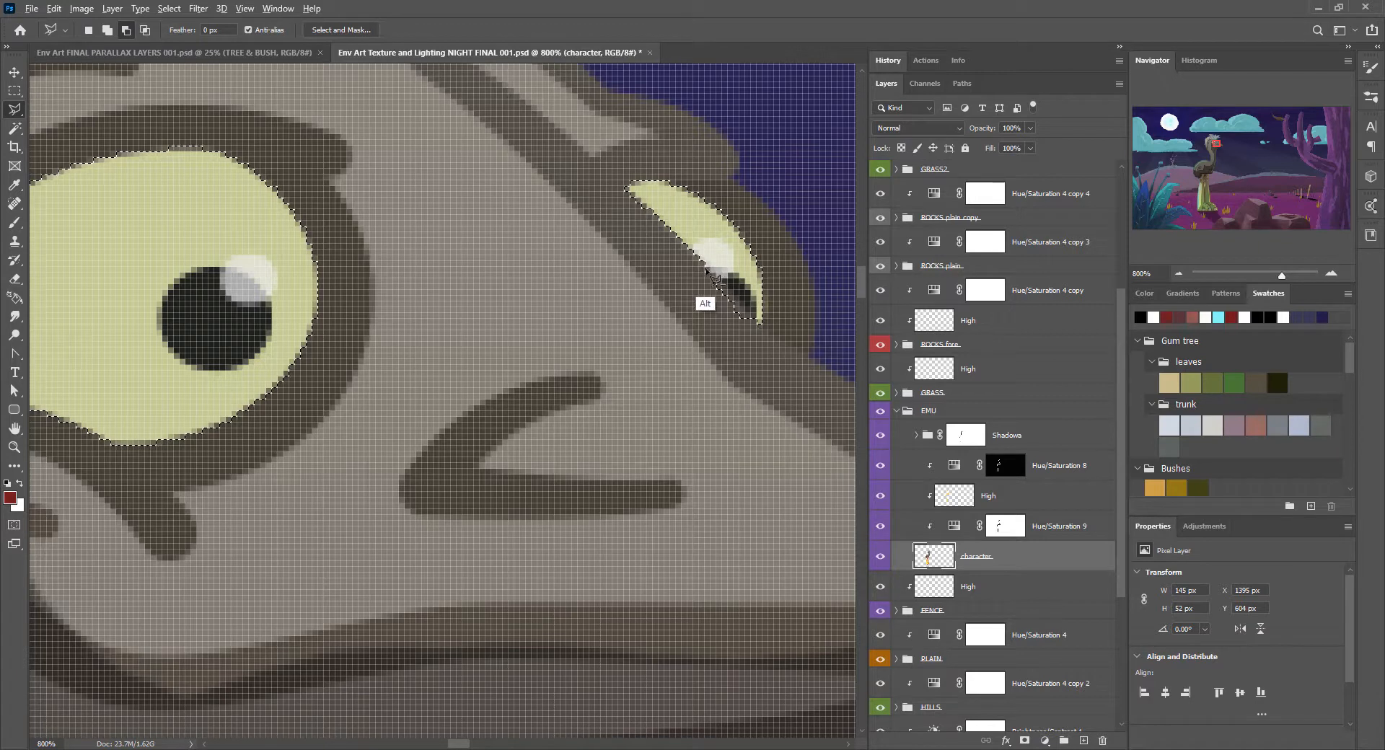
click(763, 326)
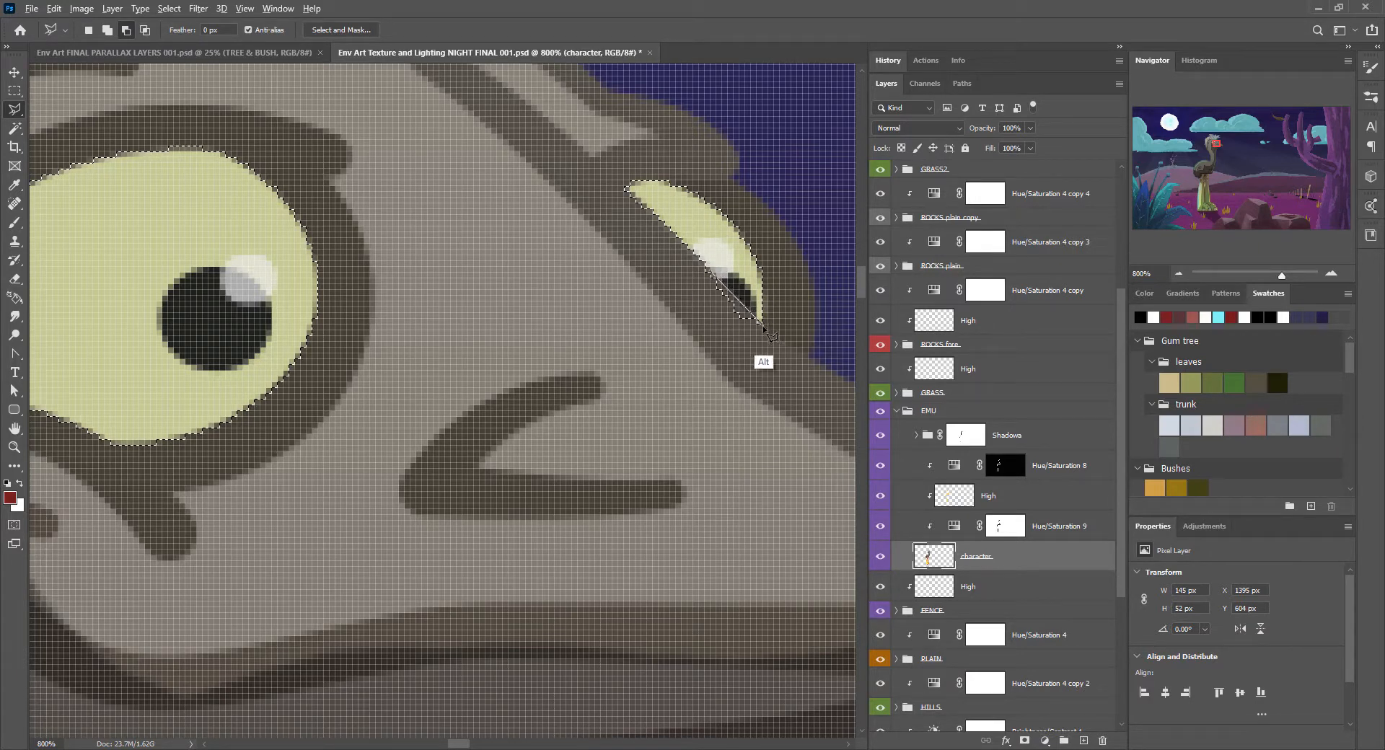
click(712, 268)
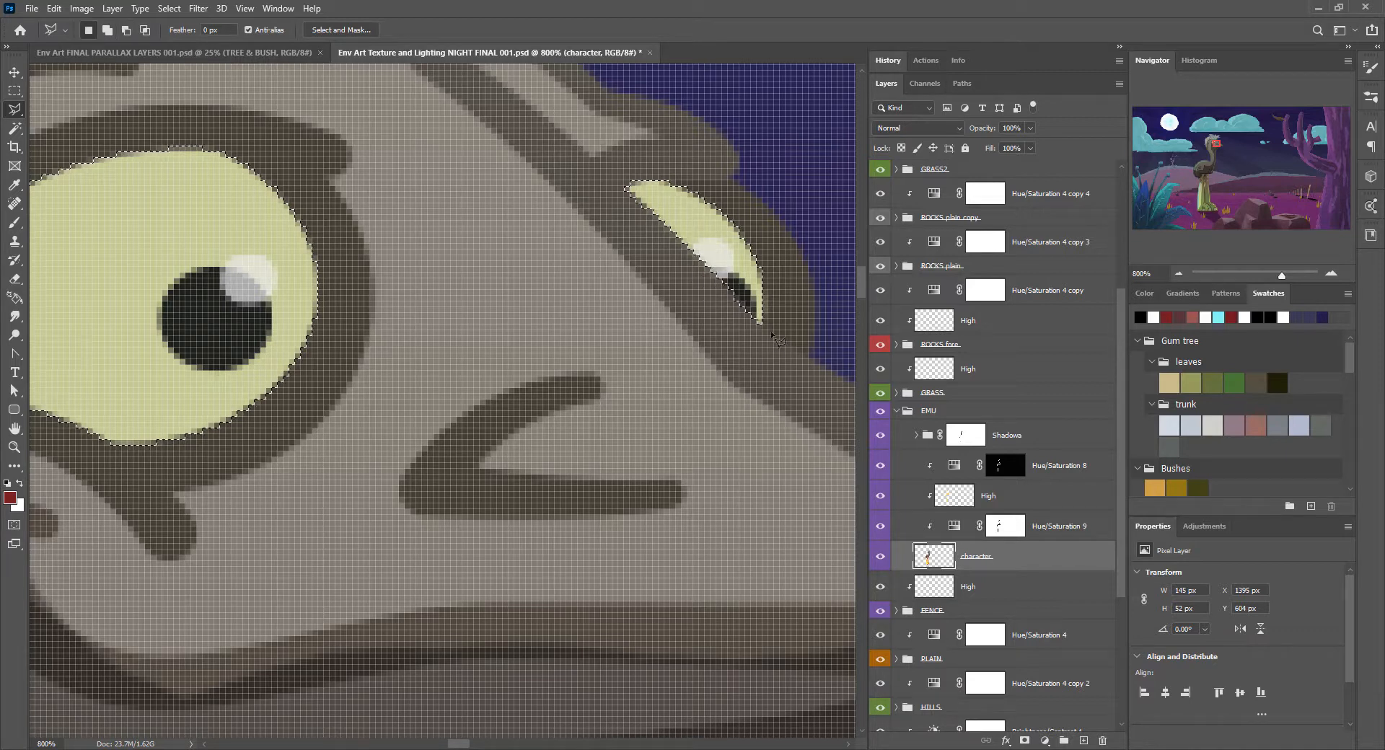
Fill the selected eyes with black on the Hue/Saturation 9 mask and clear the selection
click(1179, 273)
click(1178, 273)
click(1178, 273)
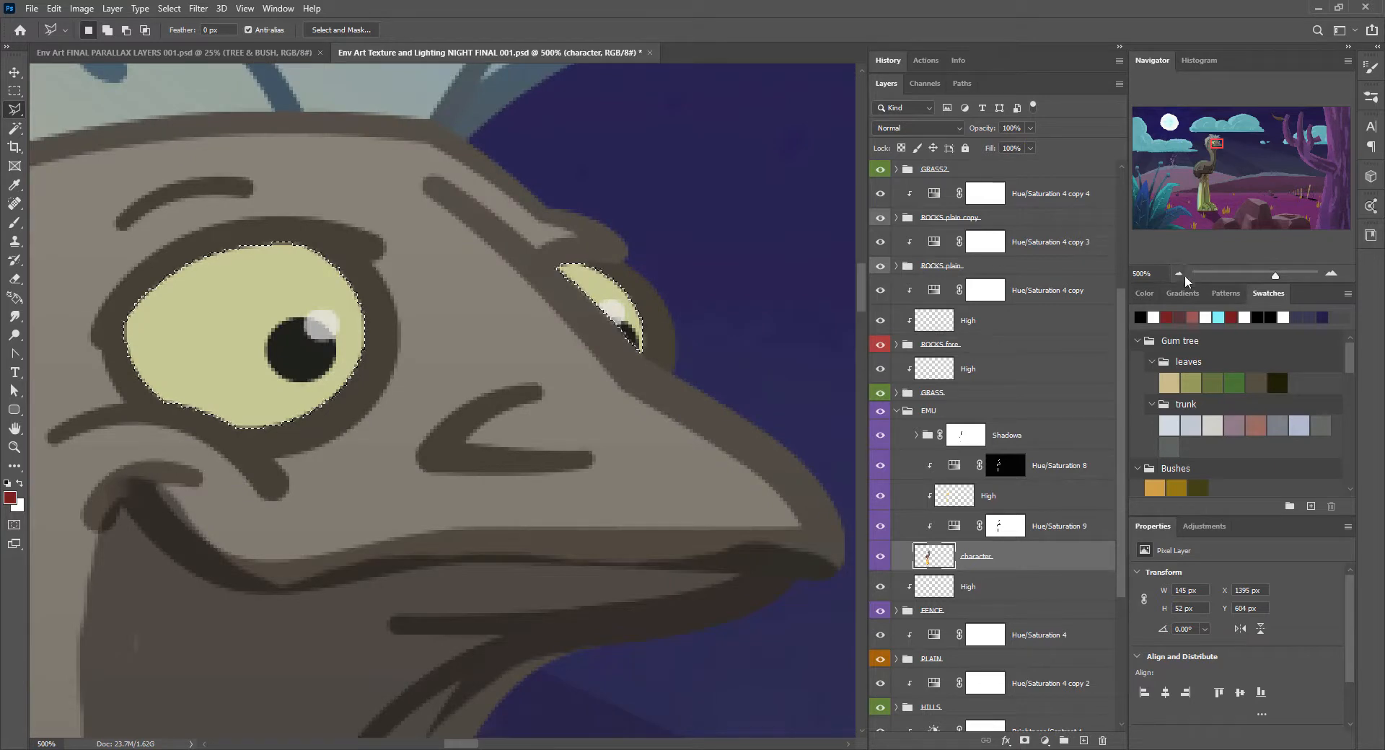
click(1177, 272)
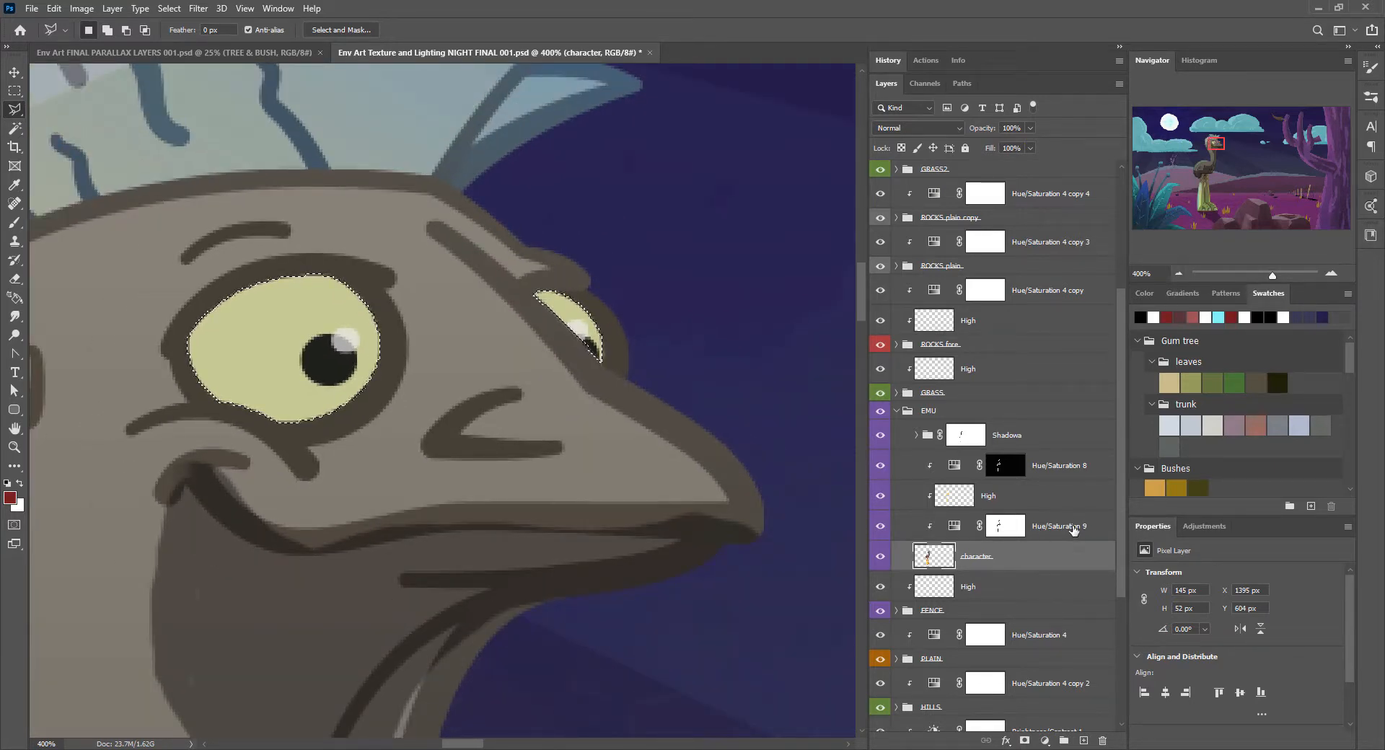
click(1020, 532)
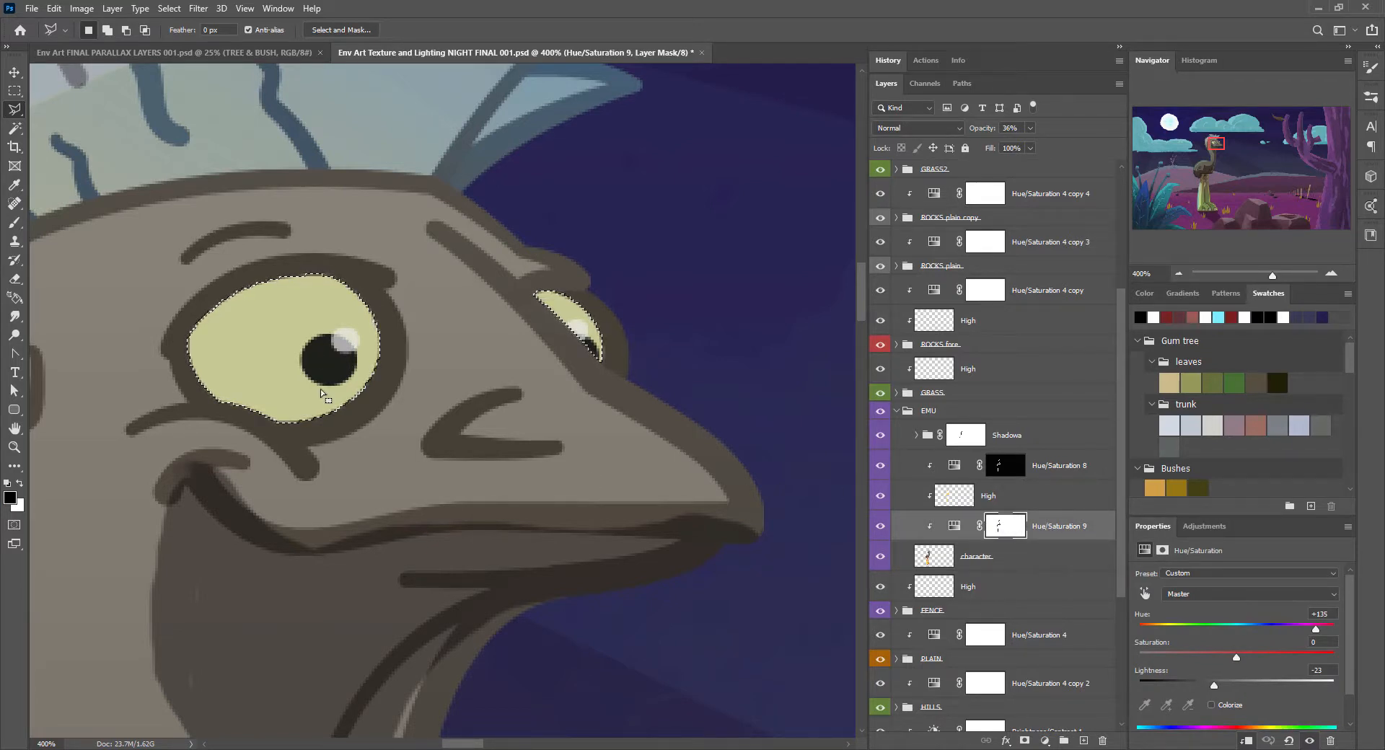
key(alt+BackSpace)
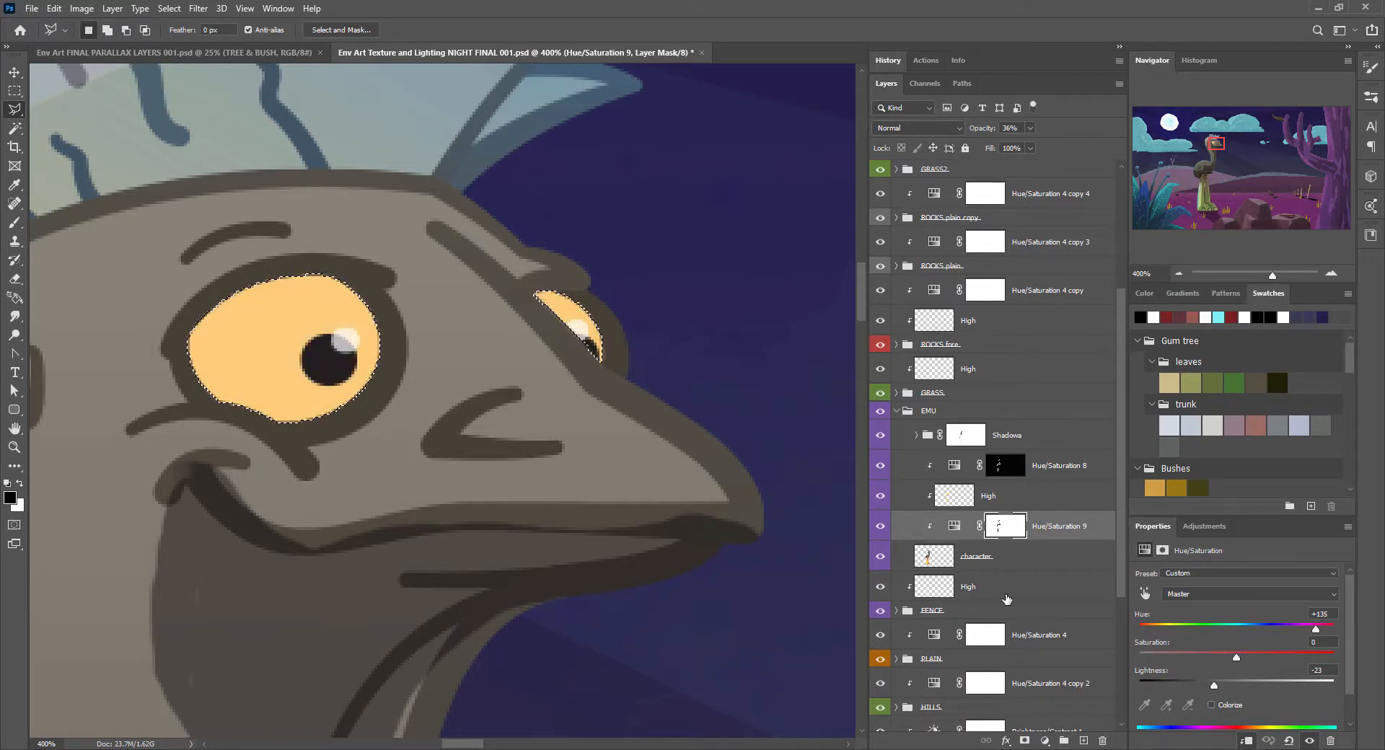
Examine the emu's recoloured eyes and its whole figure against the night scene
click(1176, 272)
click(1175, 271)
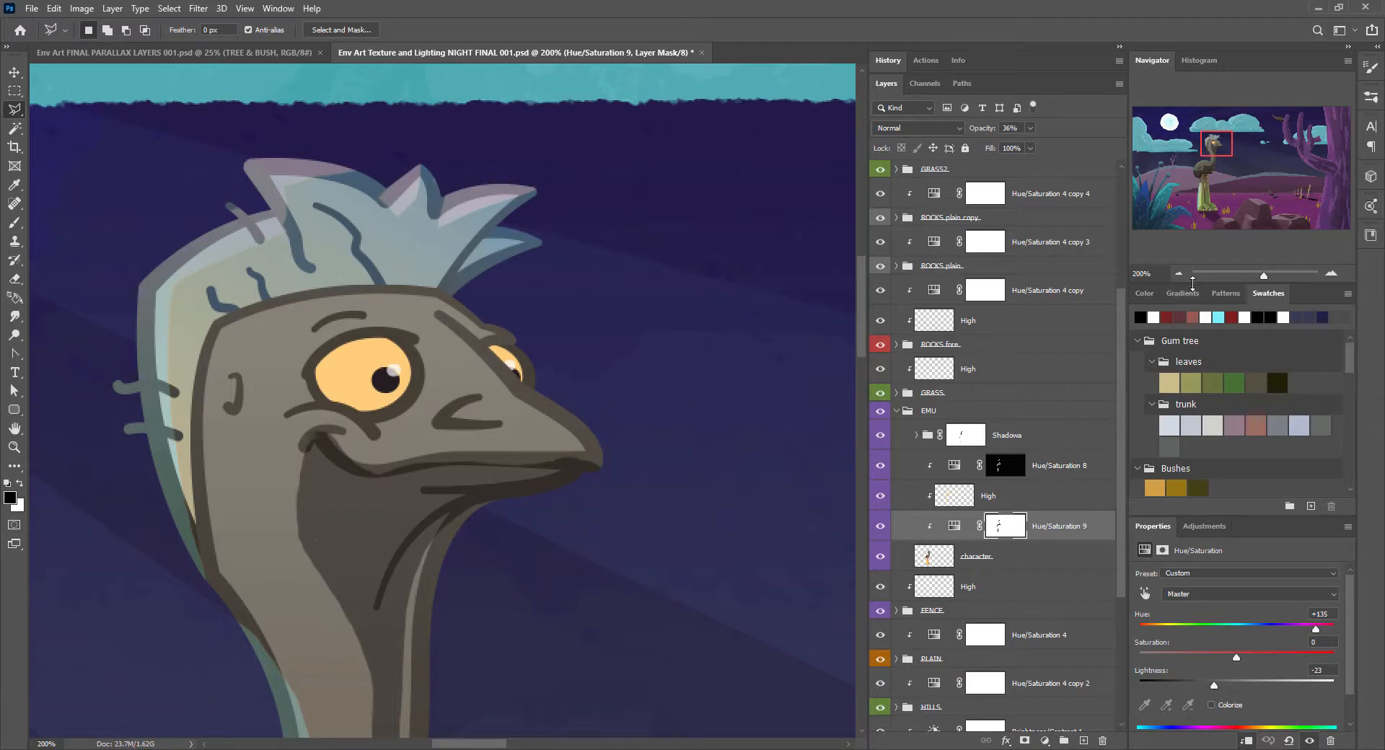
click(1178, 273)
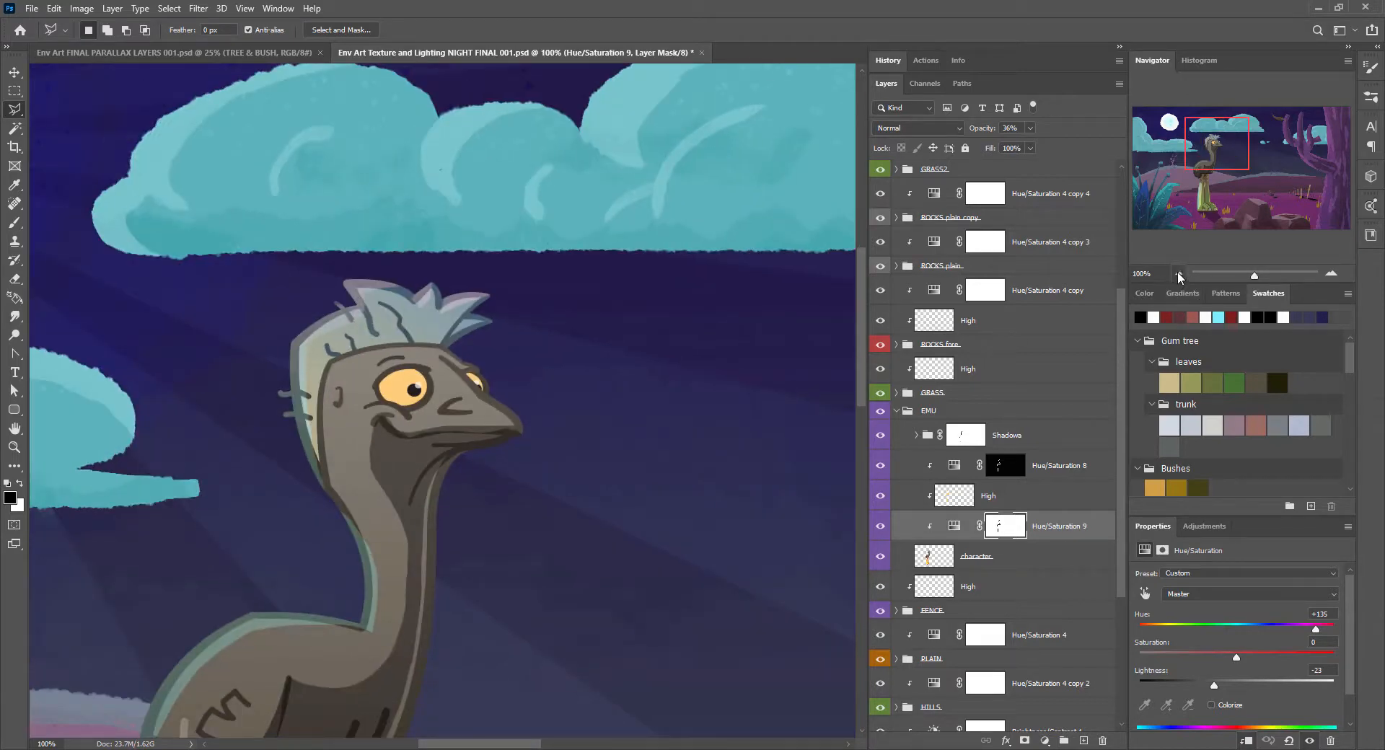
click(1177, 273)
drag(488, 505, 583, 349)
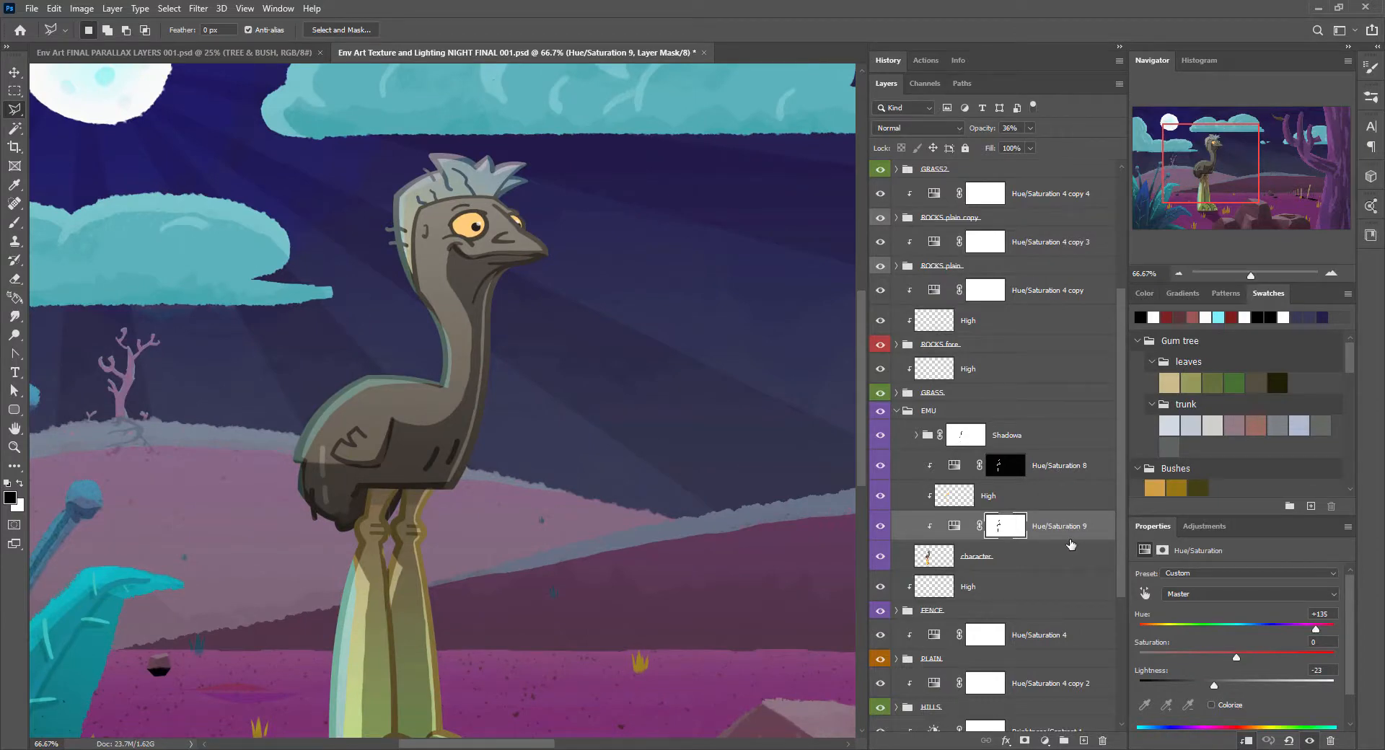
click(1178, 274)
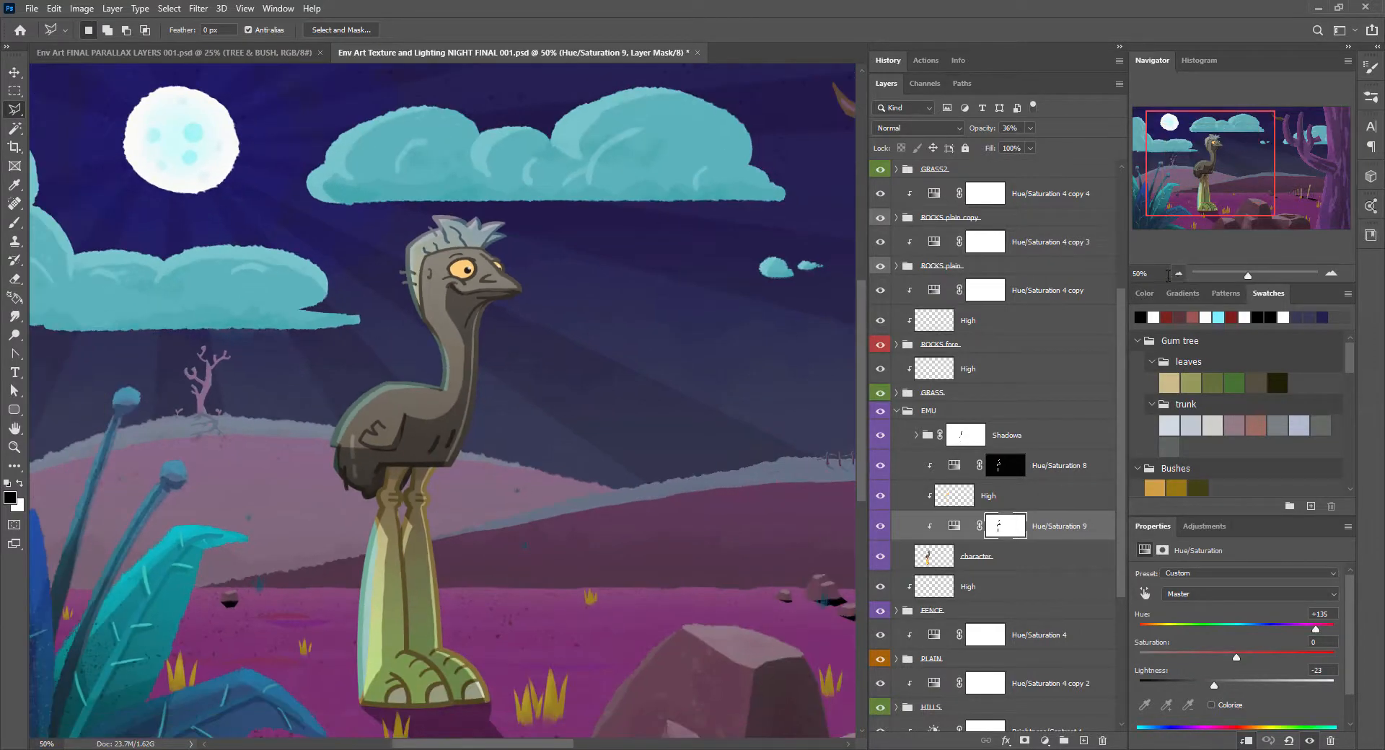
drag(650, 482, 494, 411)
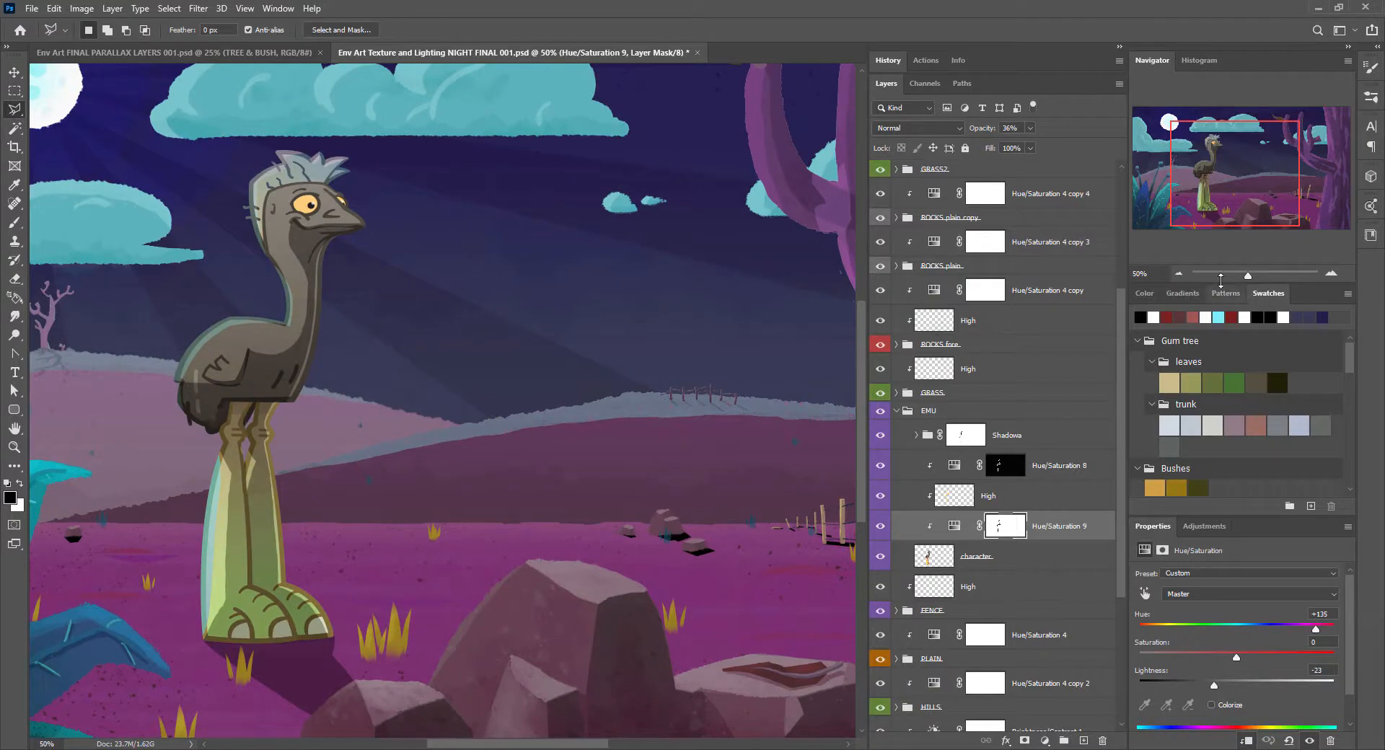
click(1178, 273)
mouse_move(669, 444)
mouse_down()
mouse_move(559, 405)
mouse_move(615, 443)
mouse_move(604, 438)
mouse_up()
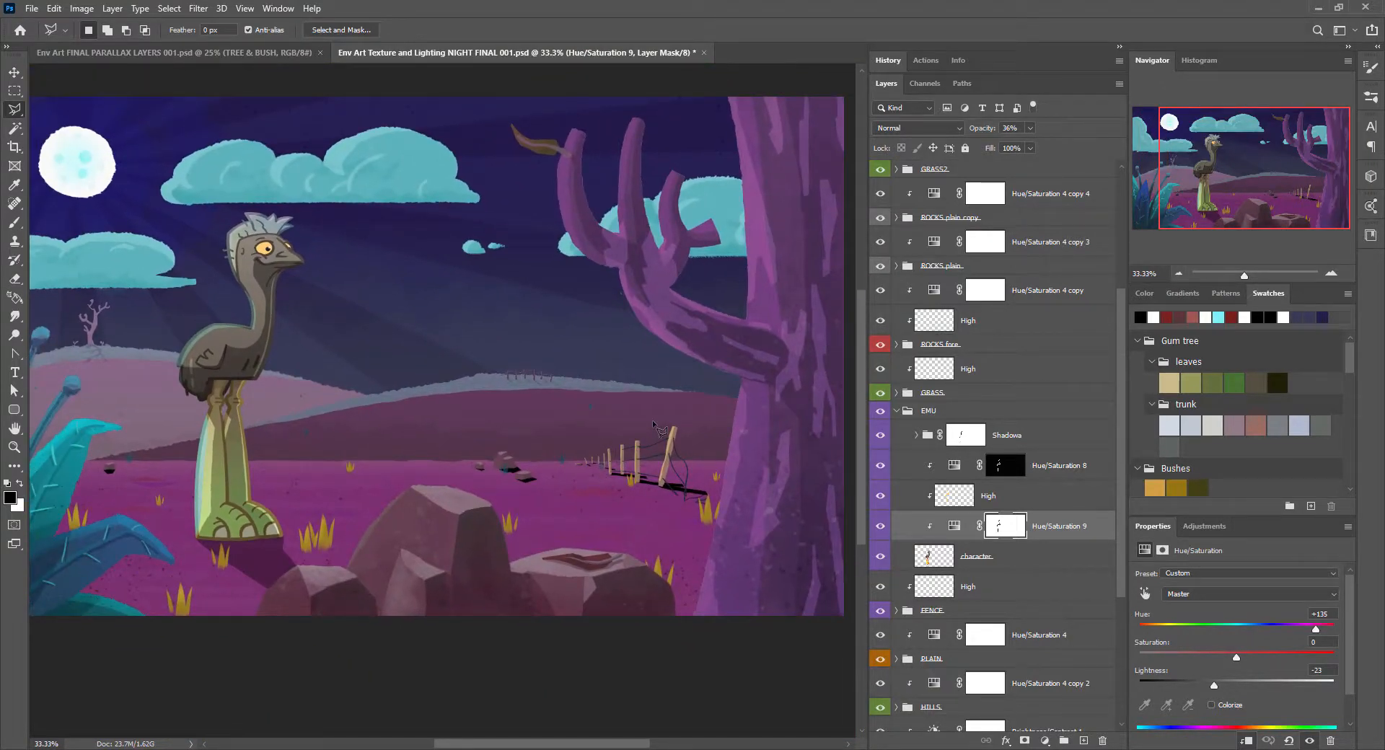
Collapse the EMU group and add a Hue/Saturation adjustment above the FENCE group's High layer
click(898, 410)
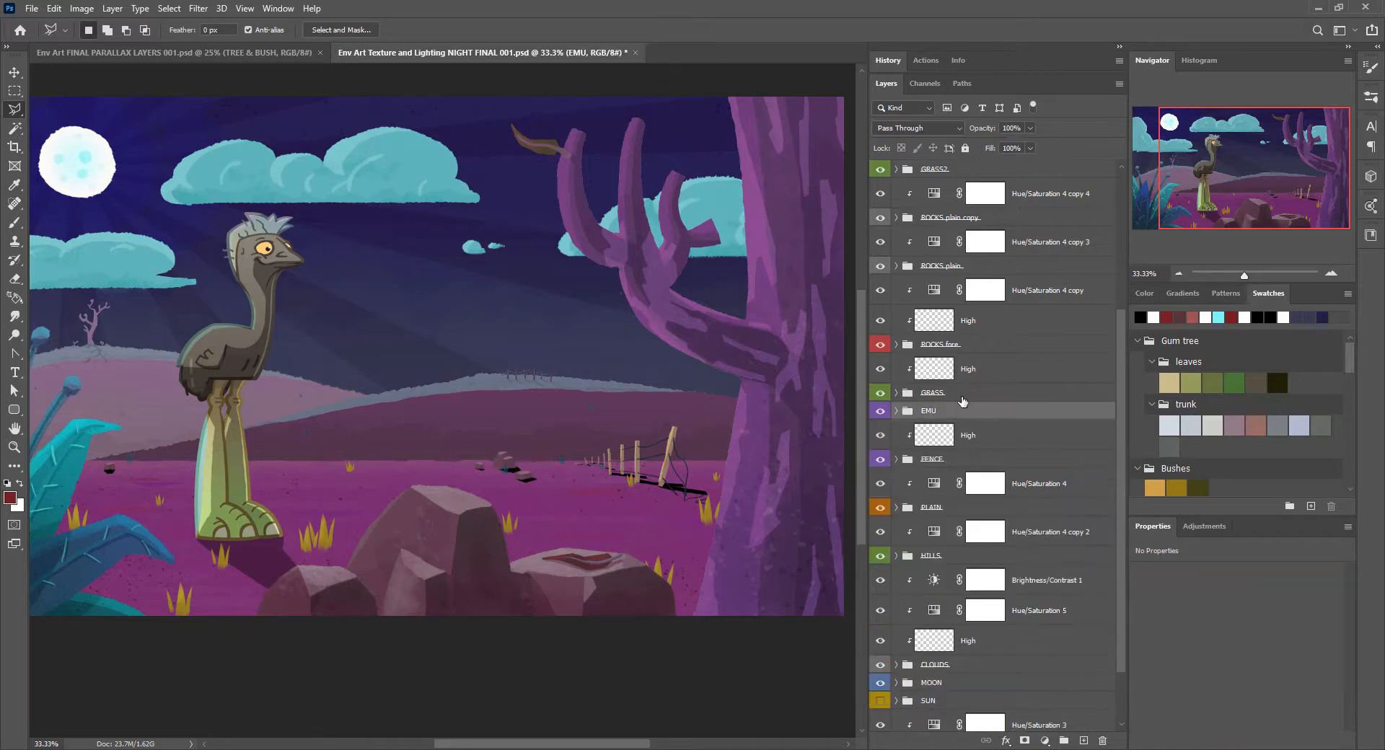
click(970, 463)
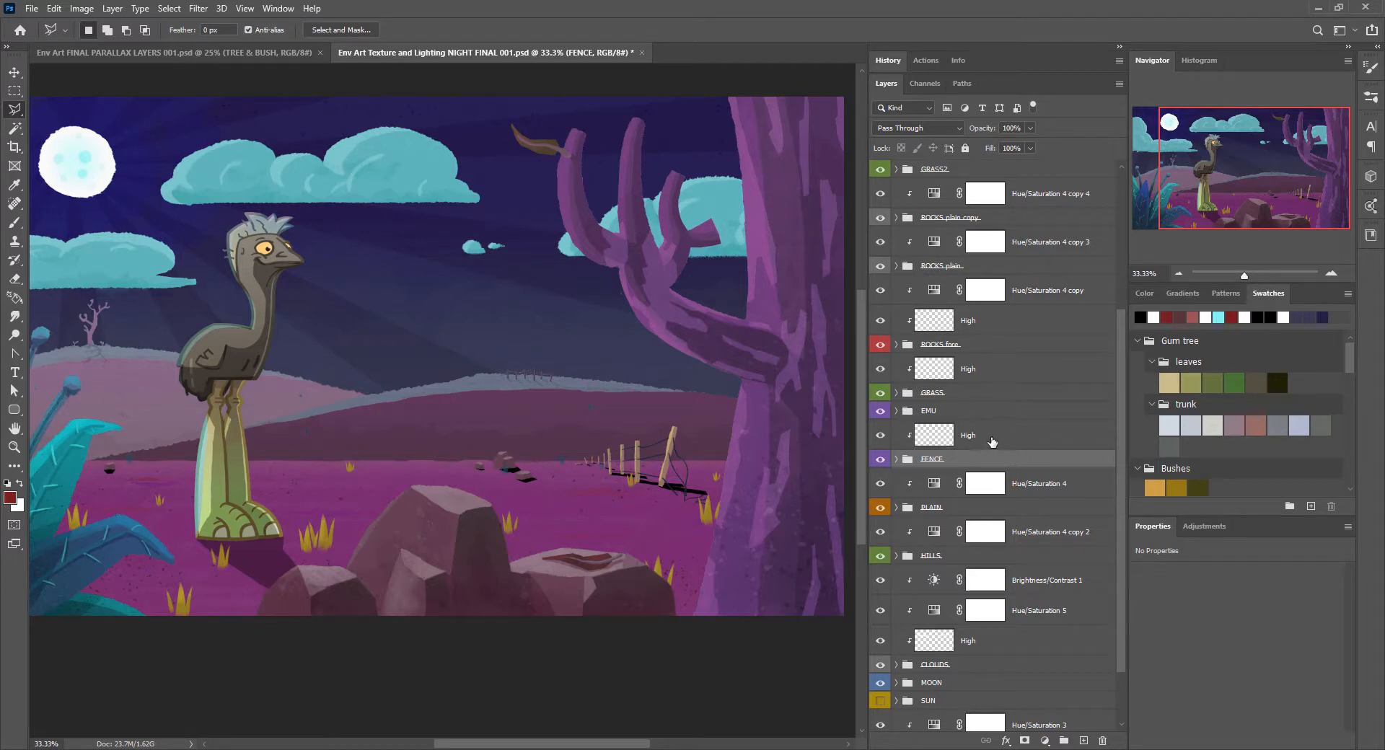
click(994, 442)
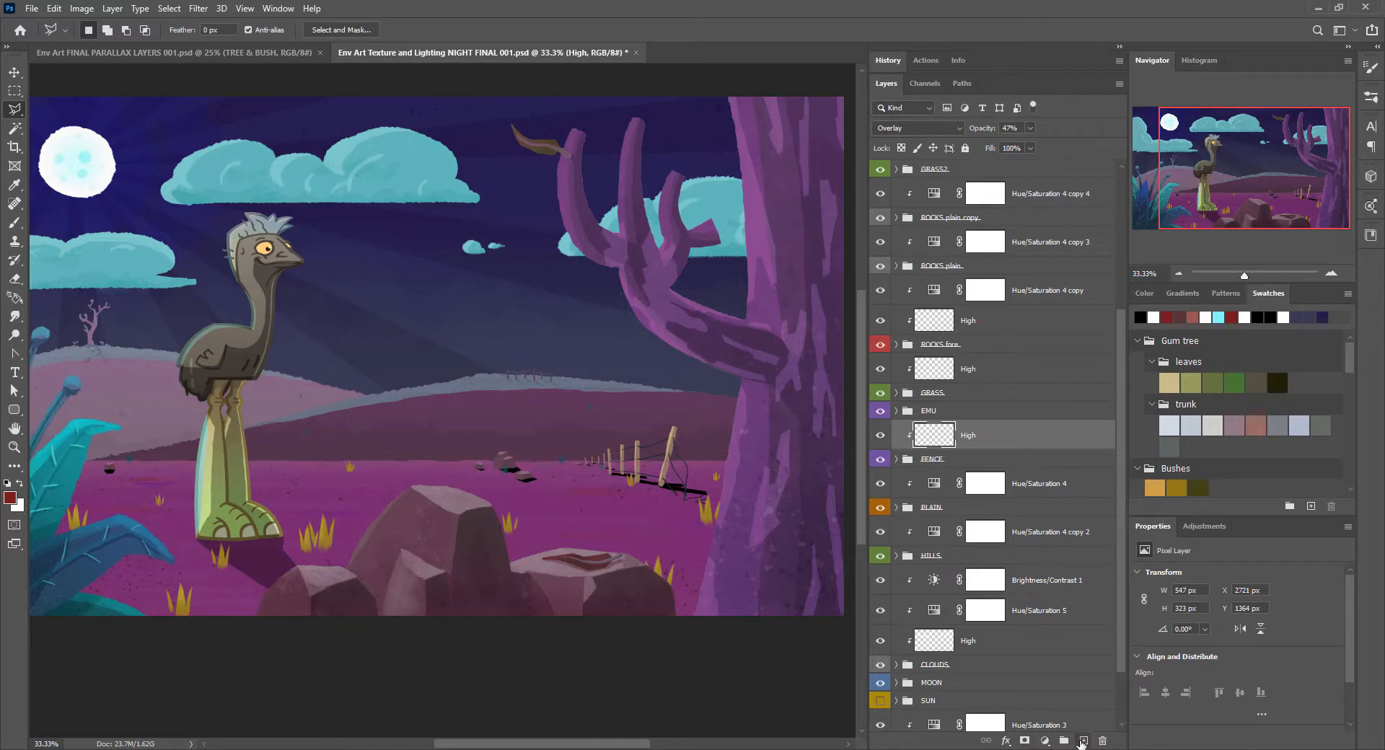
click(1044, 741)
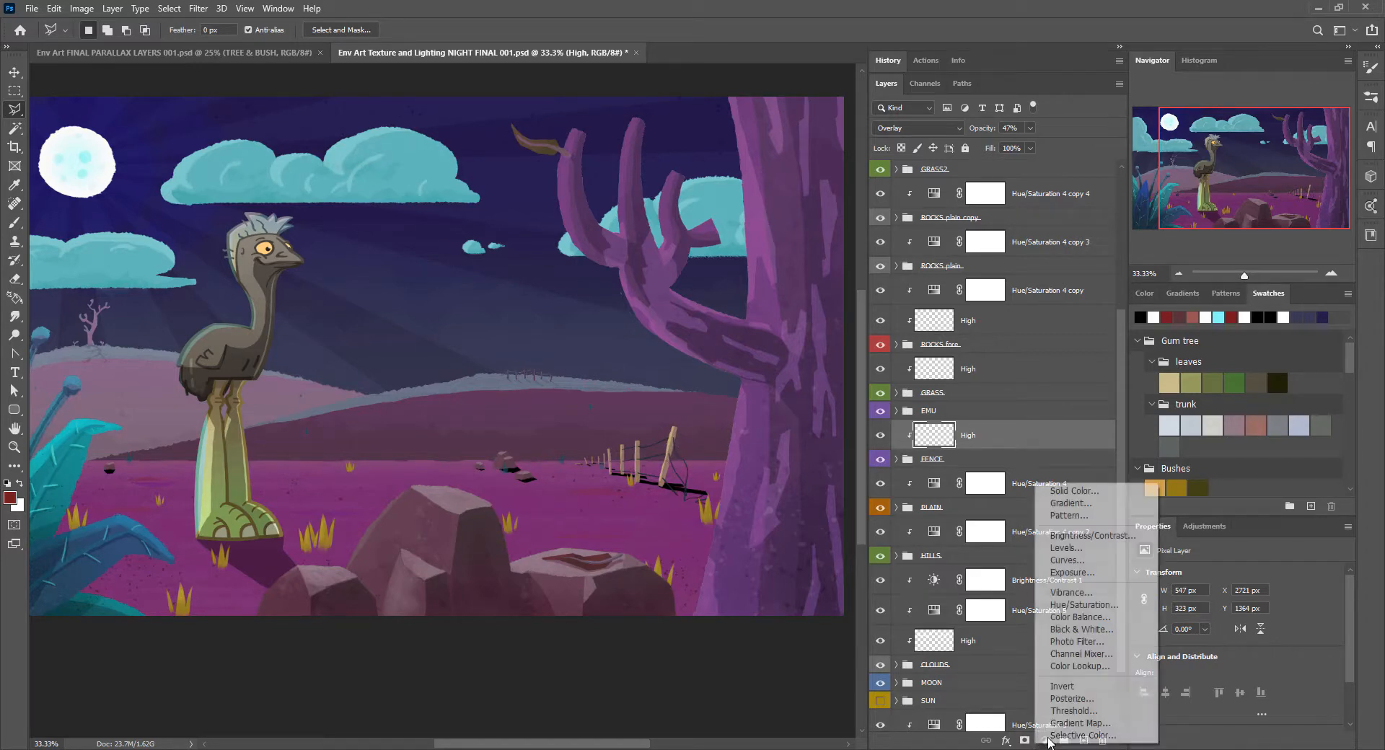
click(1086, 604)
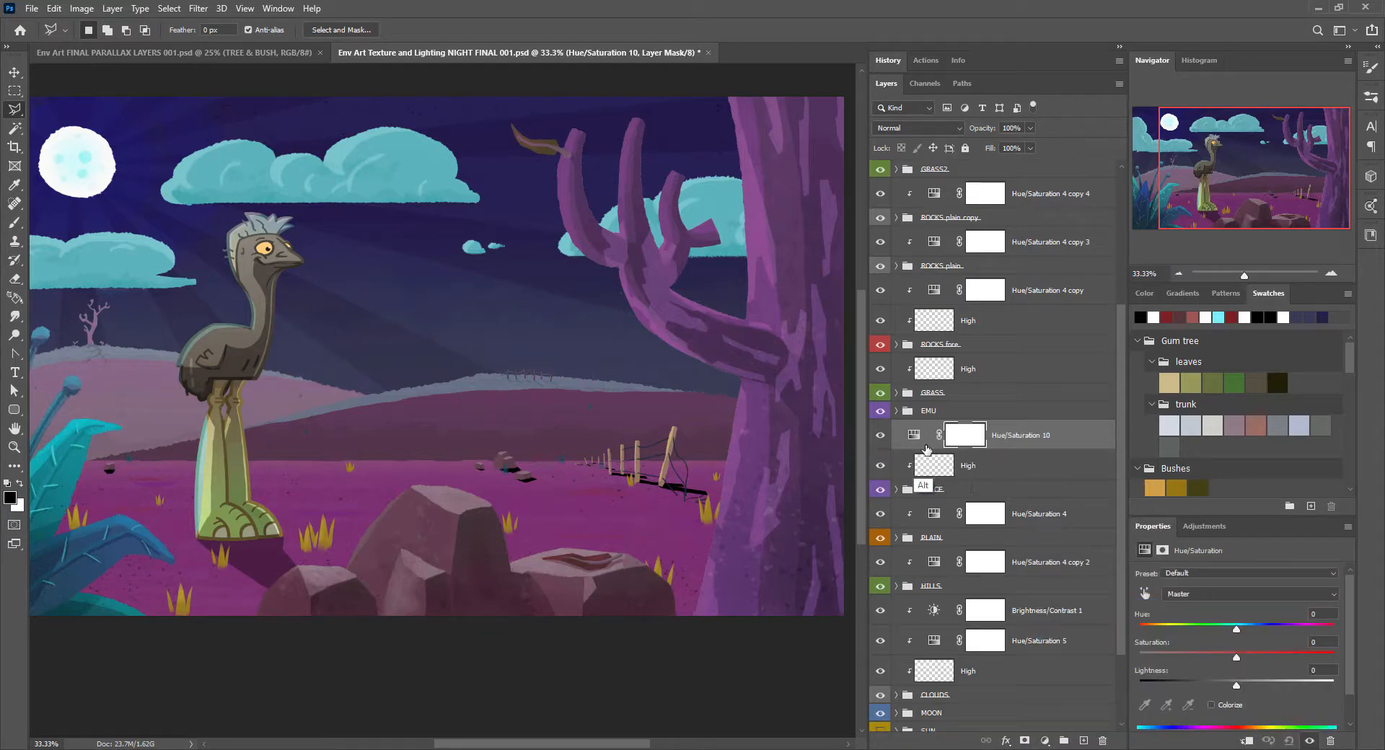
Replace Hue/Saturation 10 with a duplicate of it and clip the duplicate to the FENCE group
drag(927, 449, 927, 481)
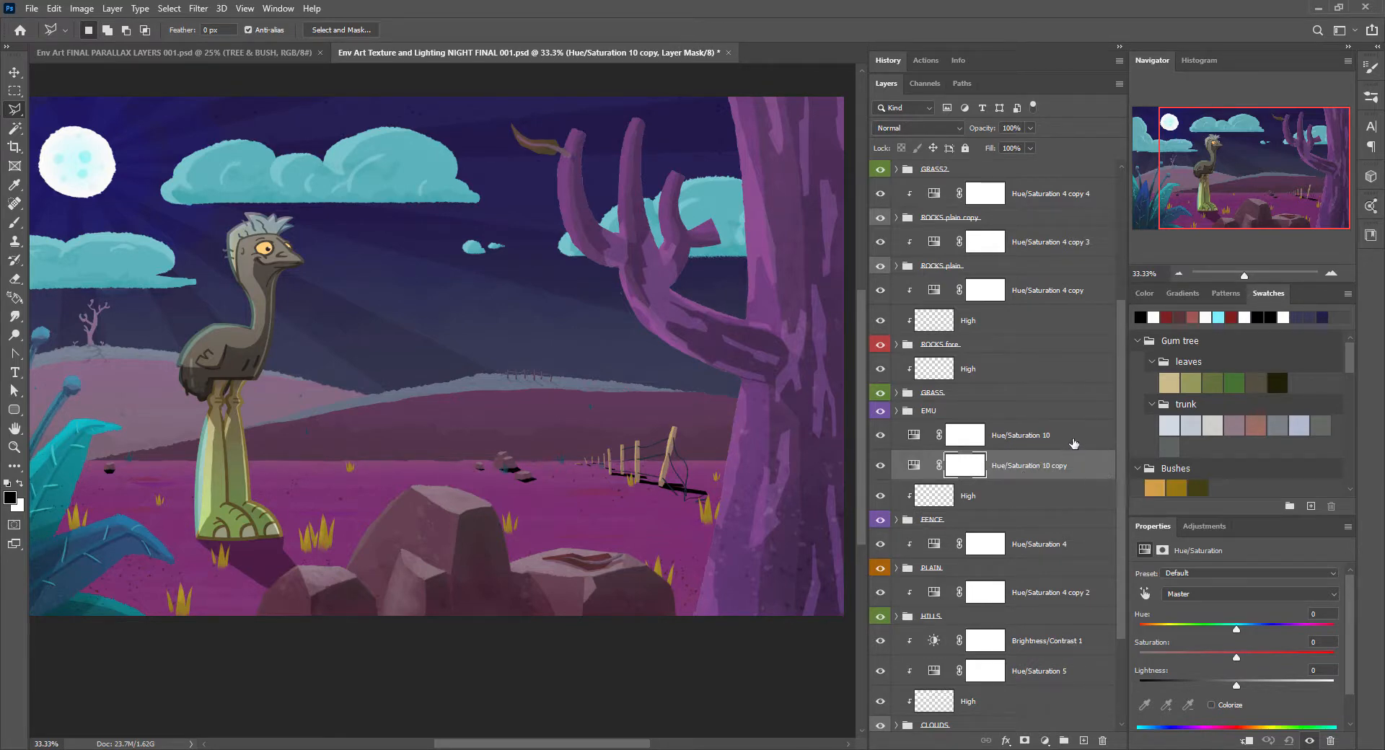
drag(1073, 442, 1102, 740)
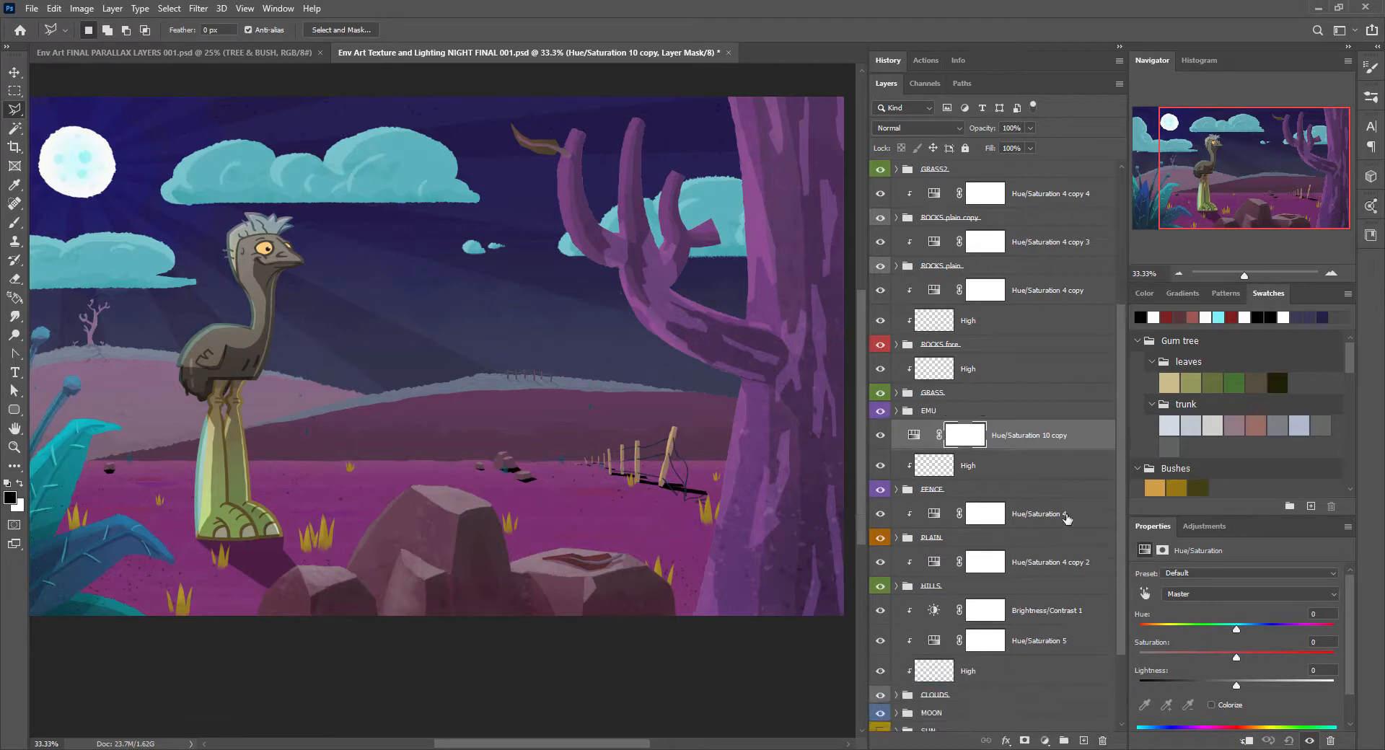
key(alt)
alt+click(930, 454)
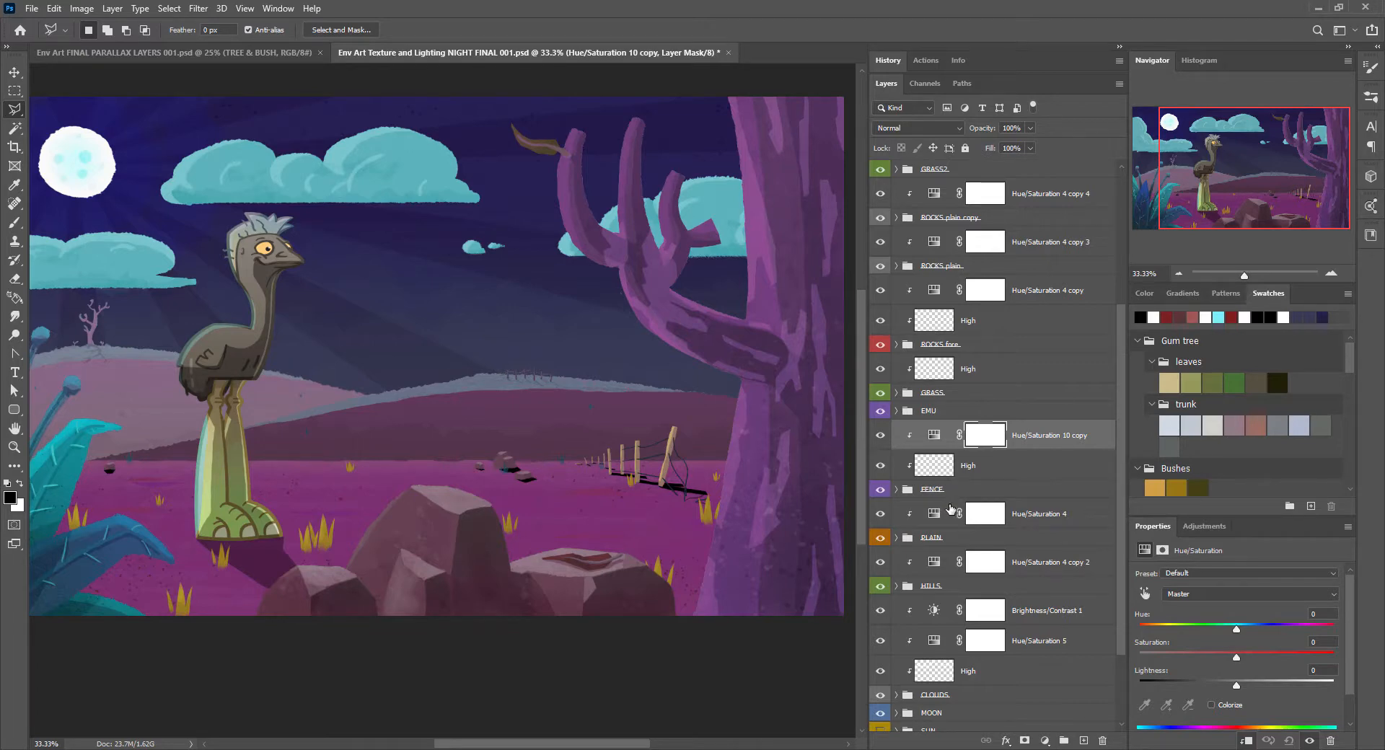
click(1327, 274)
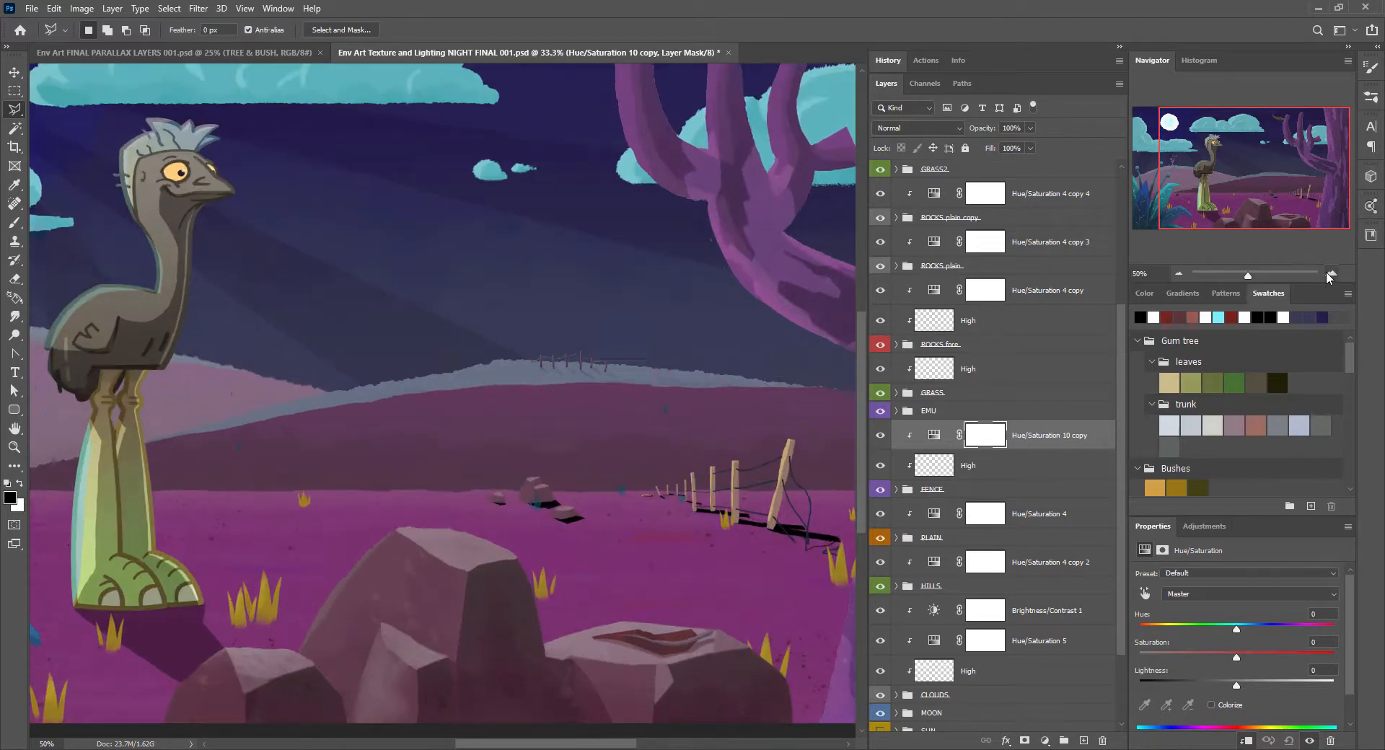
Recolour the fence for night by setting Hue/Saturation 10 copy to hue +133 and lightness -25
drag(693, 339, 288, 254)
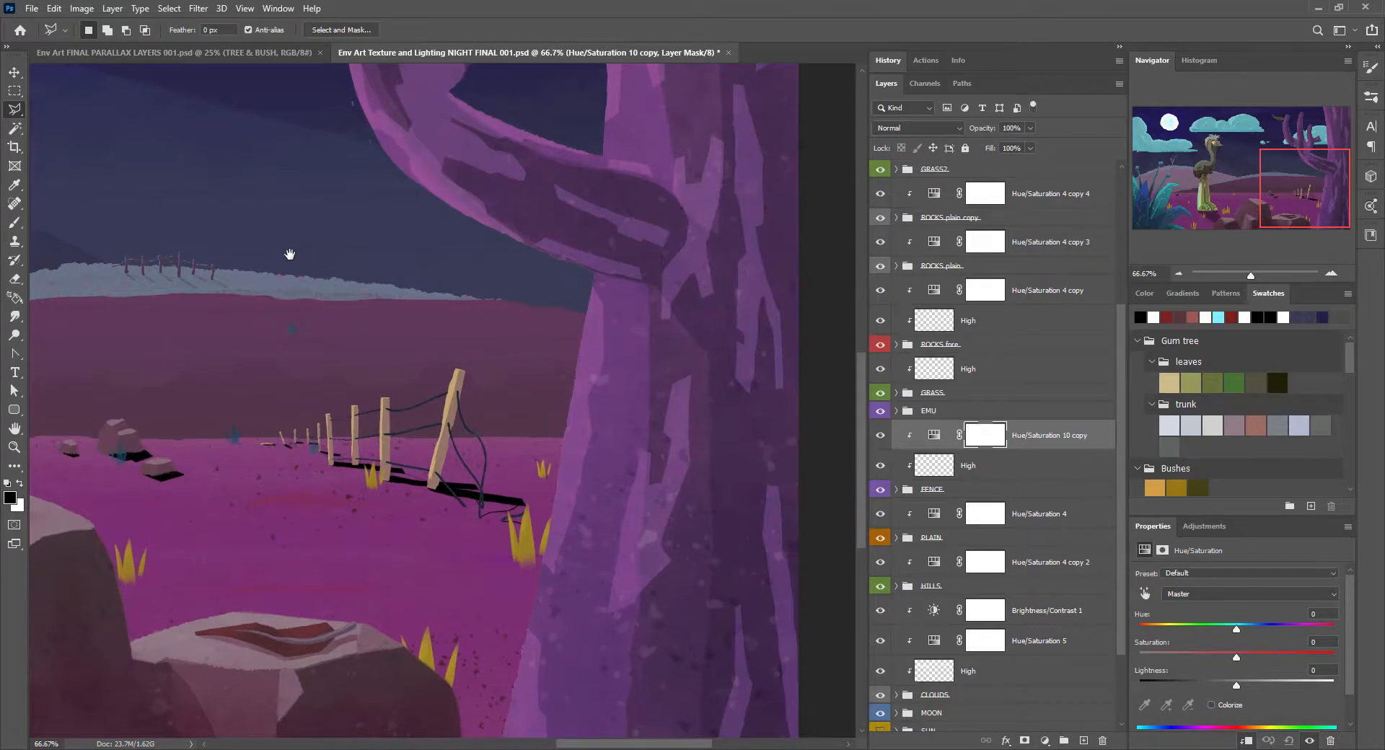
drag(609, 494, 629, 484)
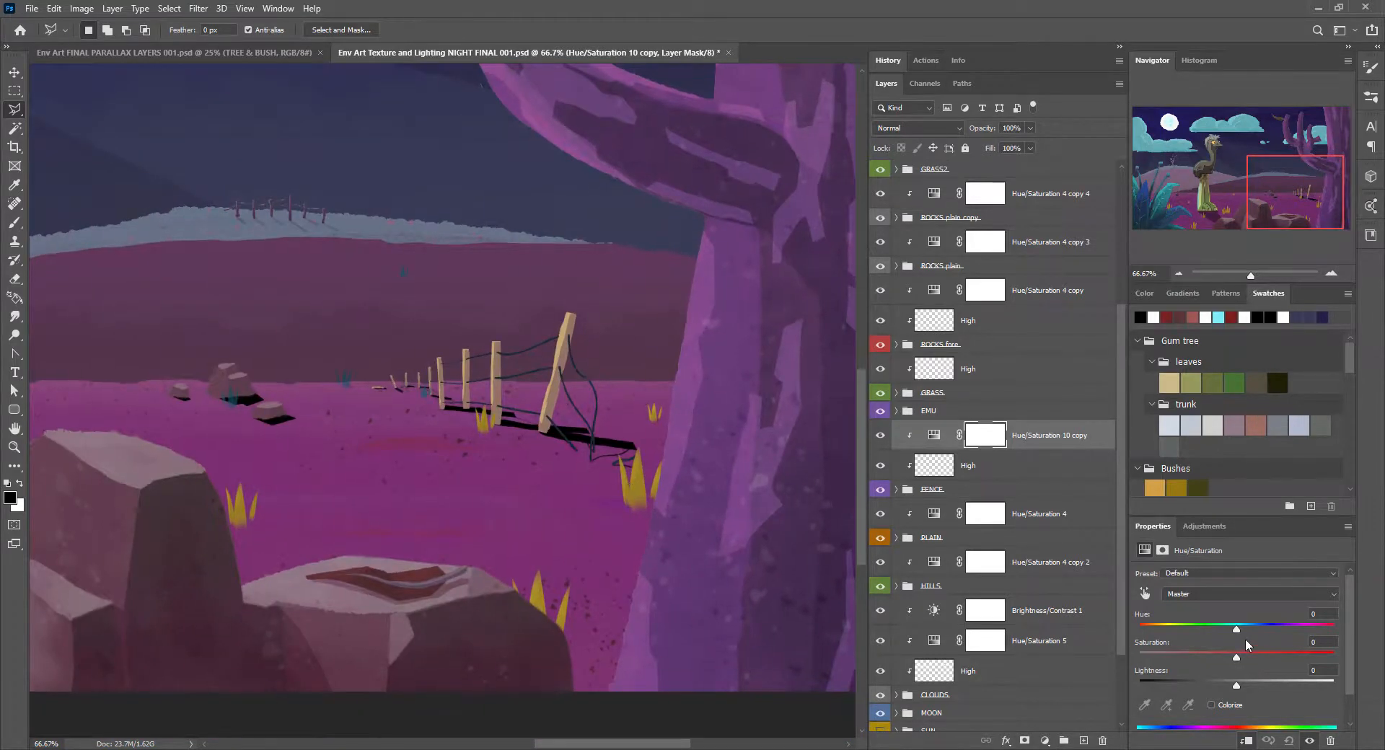
drag(1236, 629, 1265, 627)
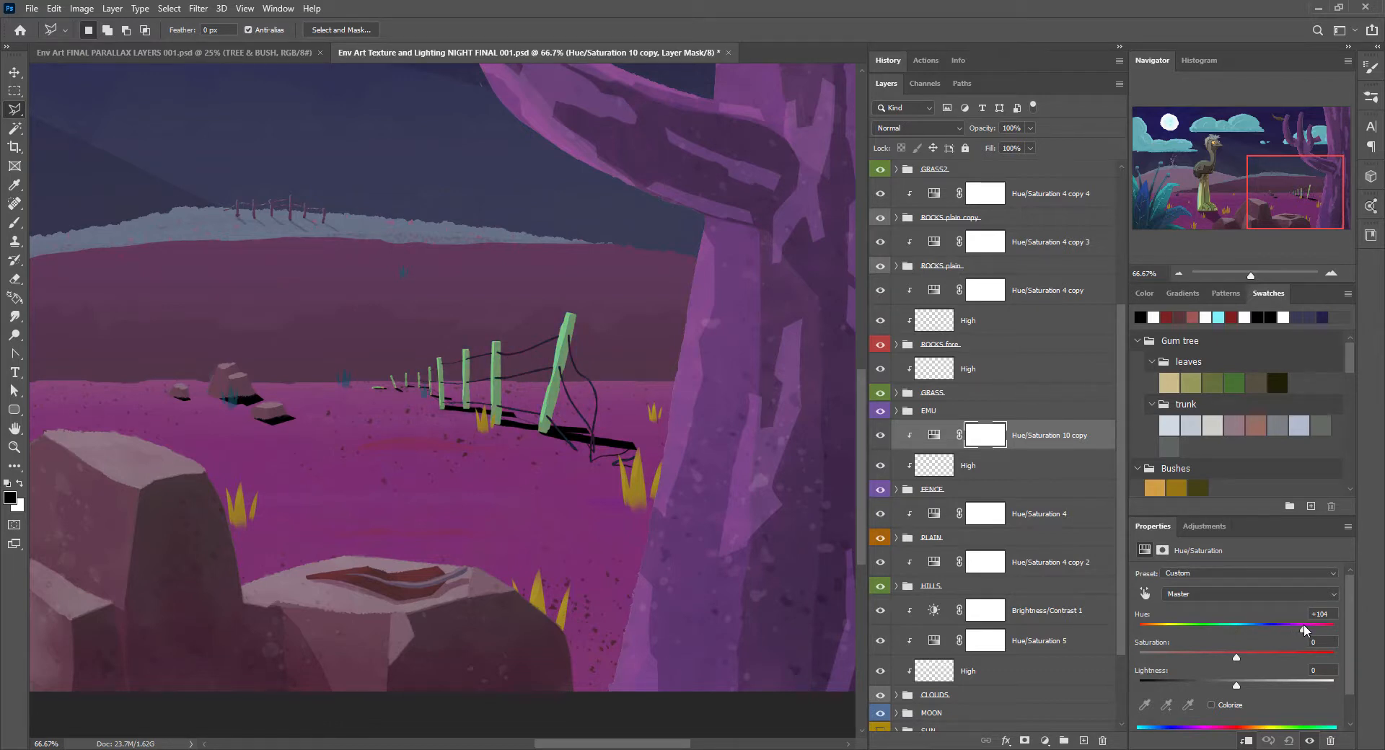
mouse_move(1304, 624)
mouse_down()
mouse_move(1320, 631)
mouse_move(1307, 642)
mouse_up()
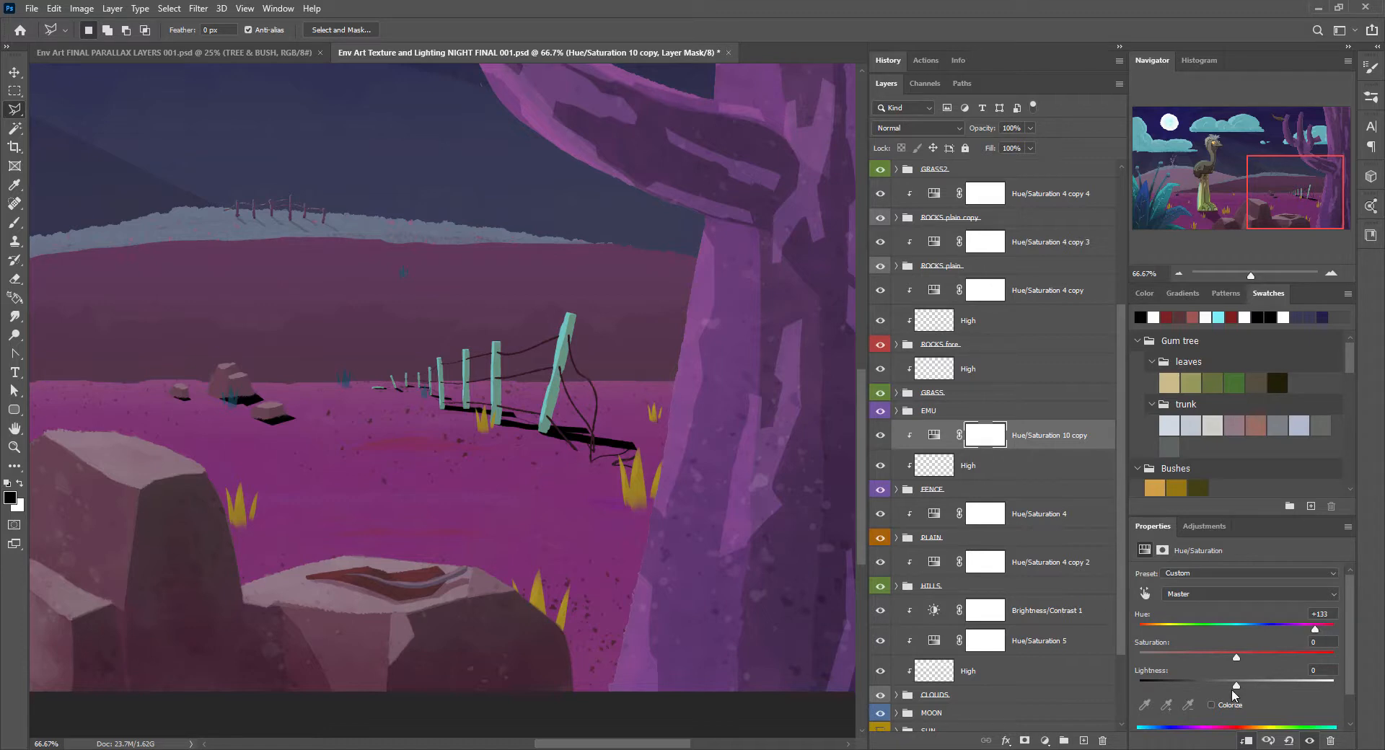
drag(1233, 685, 1213, 686)
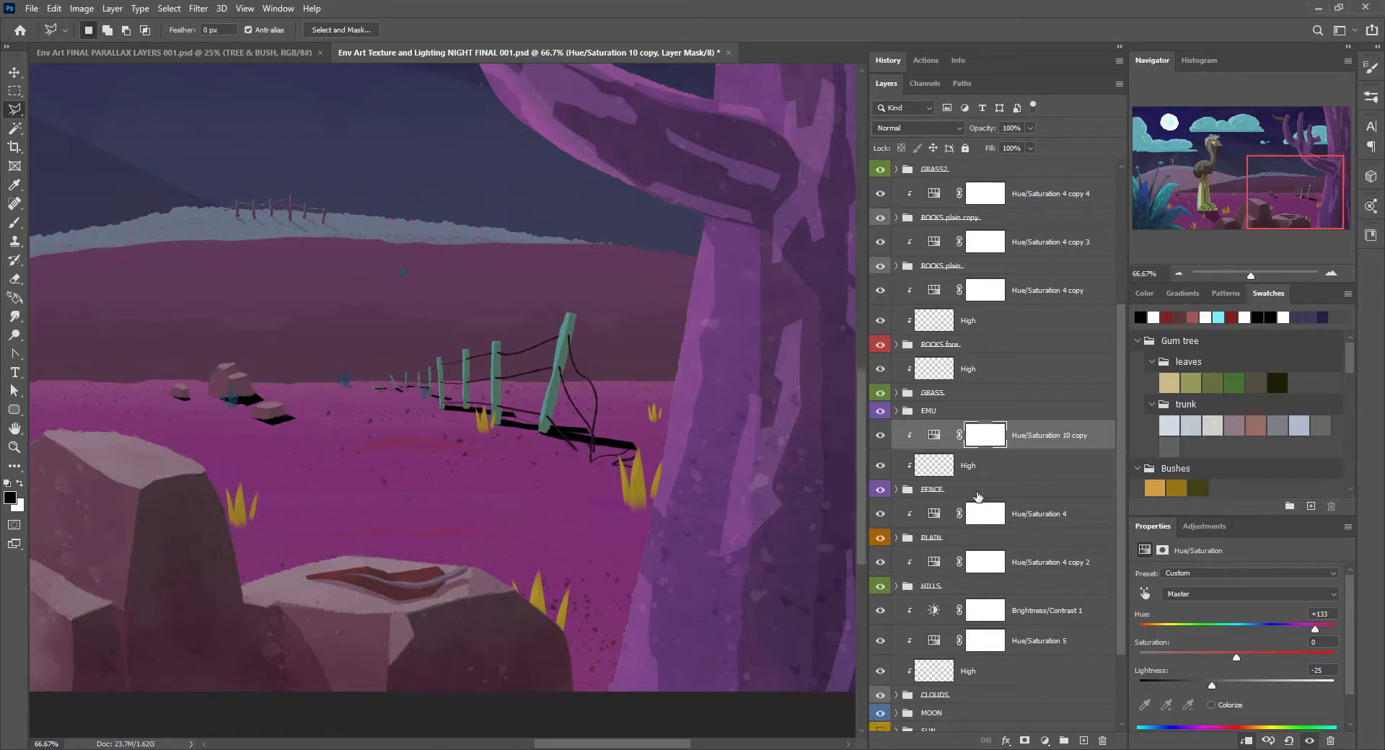
Expand the FENCE group and inspect the settings of its shad copy and shad layers
click(895, 490)
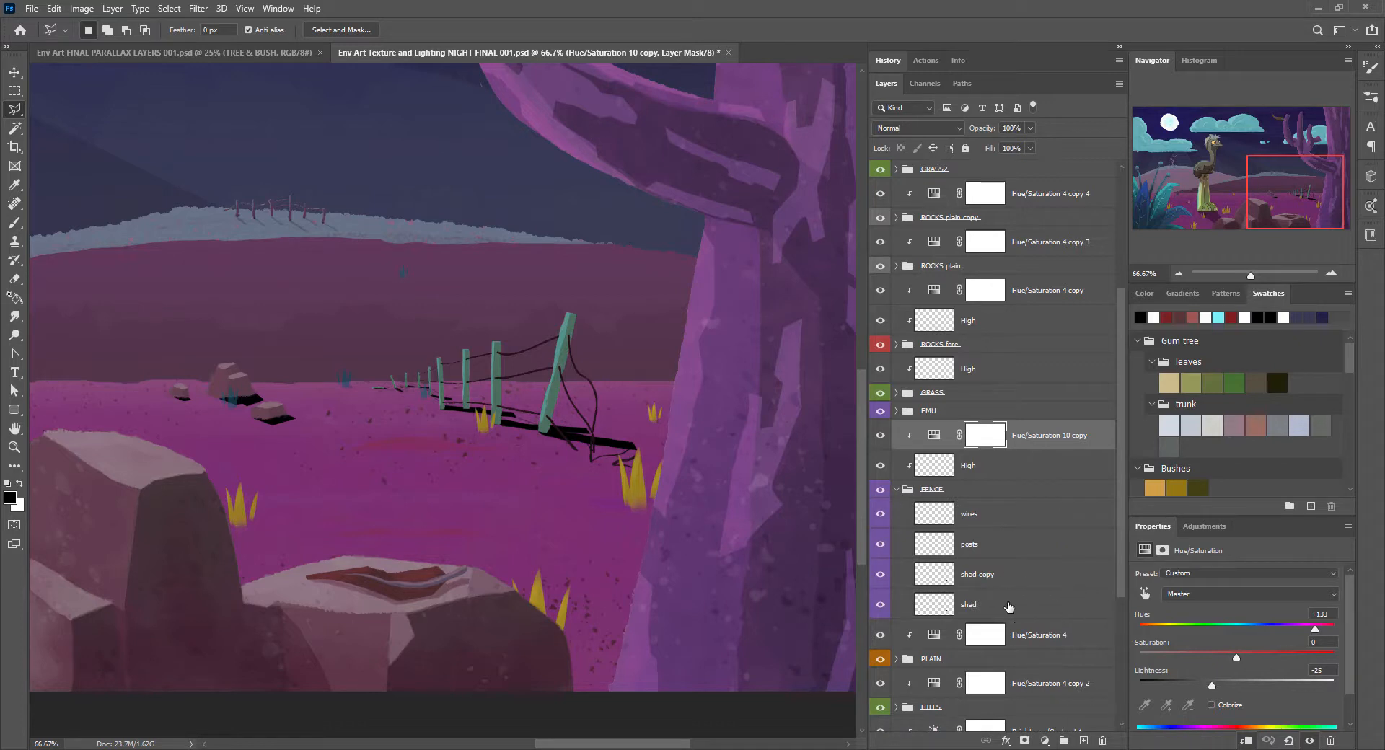
click(1007, 605)
click(1018, 580)
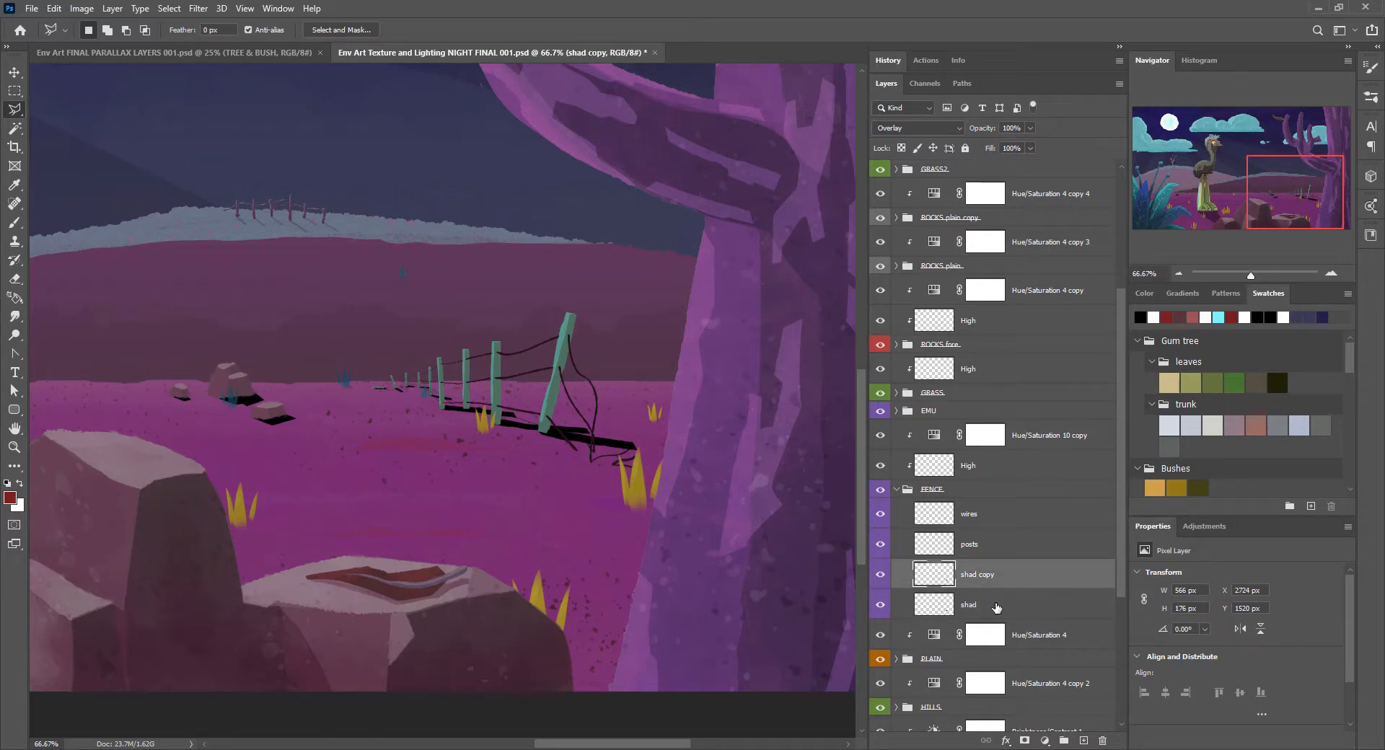
click(996, 608)
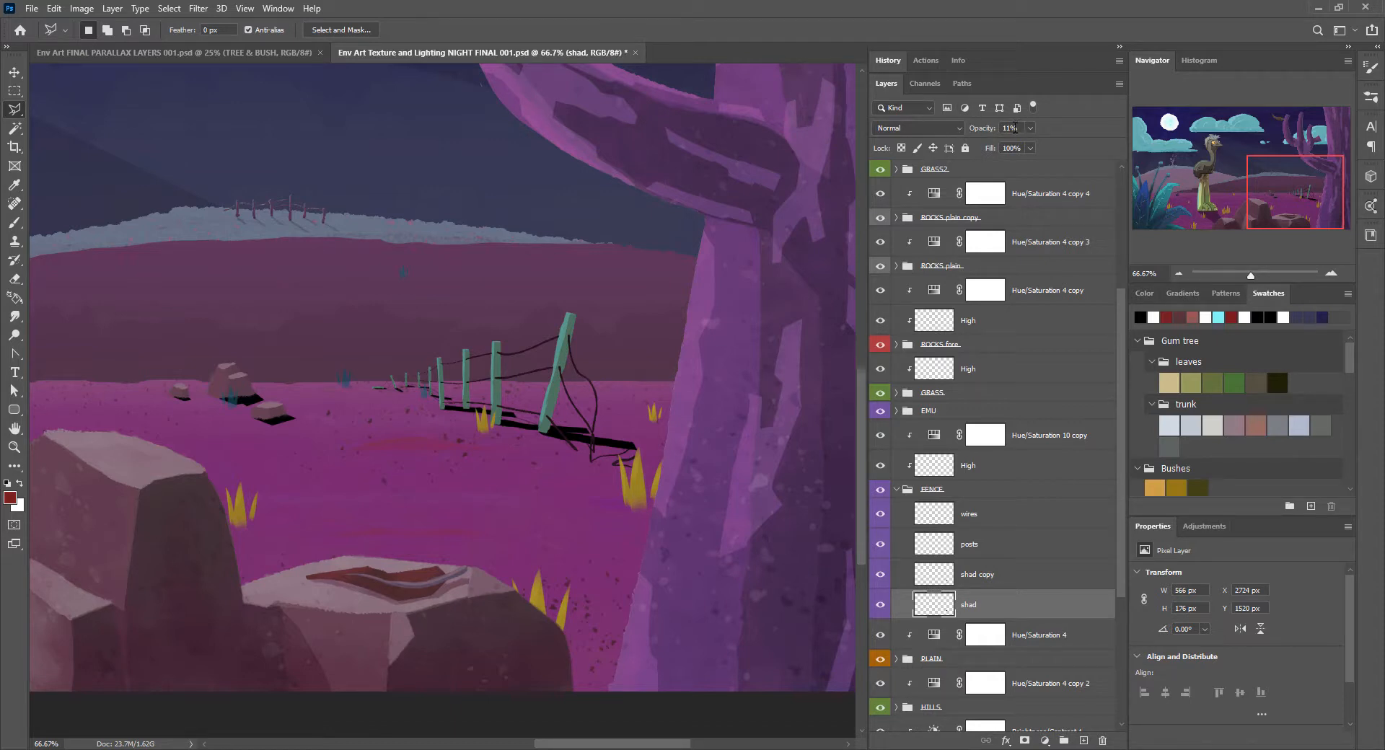
Try a lower opacity on the FENCE group's shad copy layer and restore it to 100%
click(1015, 574)
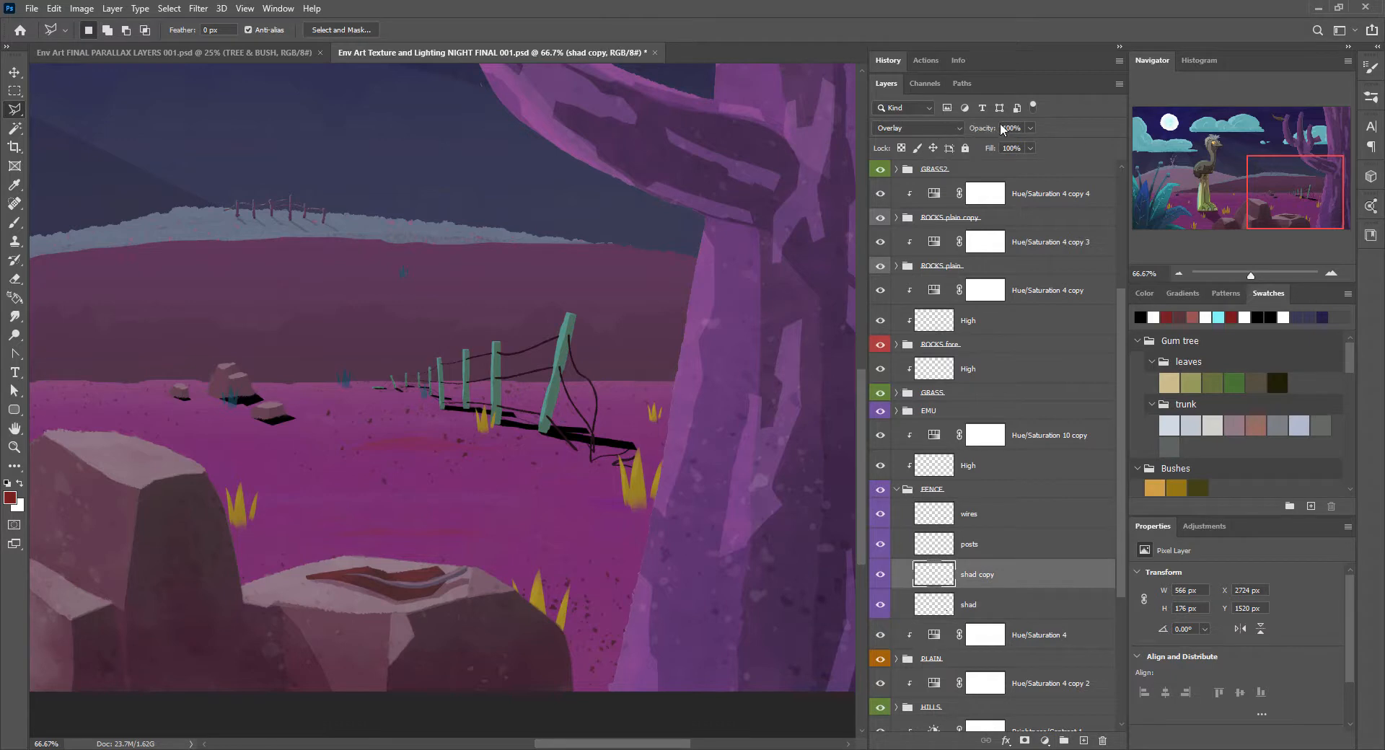
drag(974, 129, 989, 130)
drag(978, 130, 982, 132)
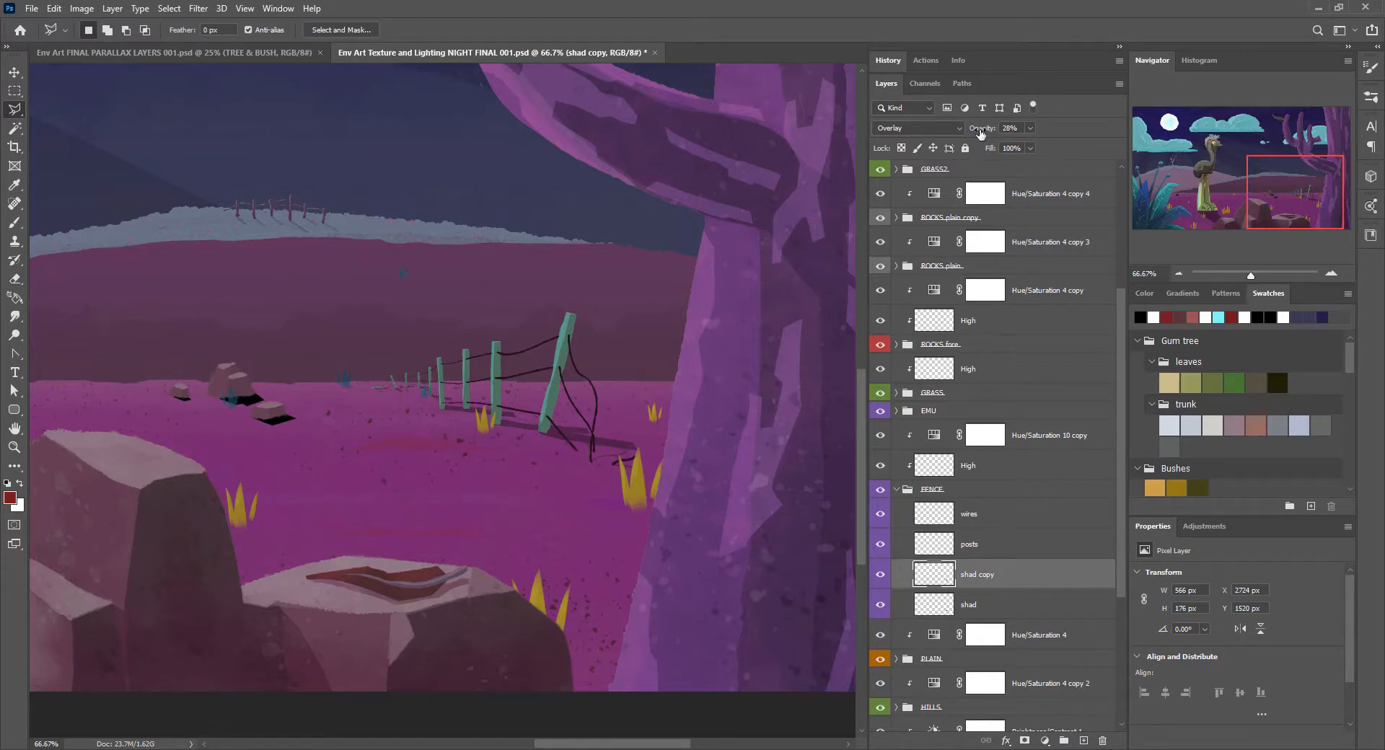
drag(974, 131, 979, 132)
drag(980, 129, 1068, 119)
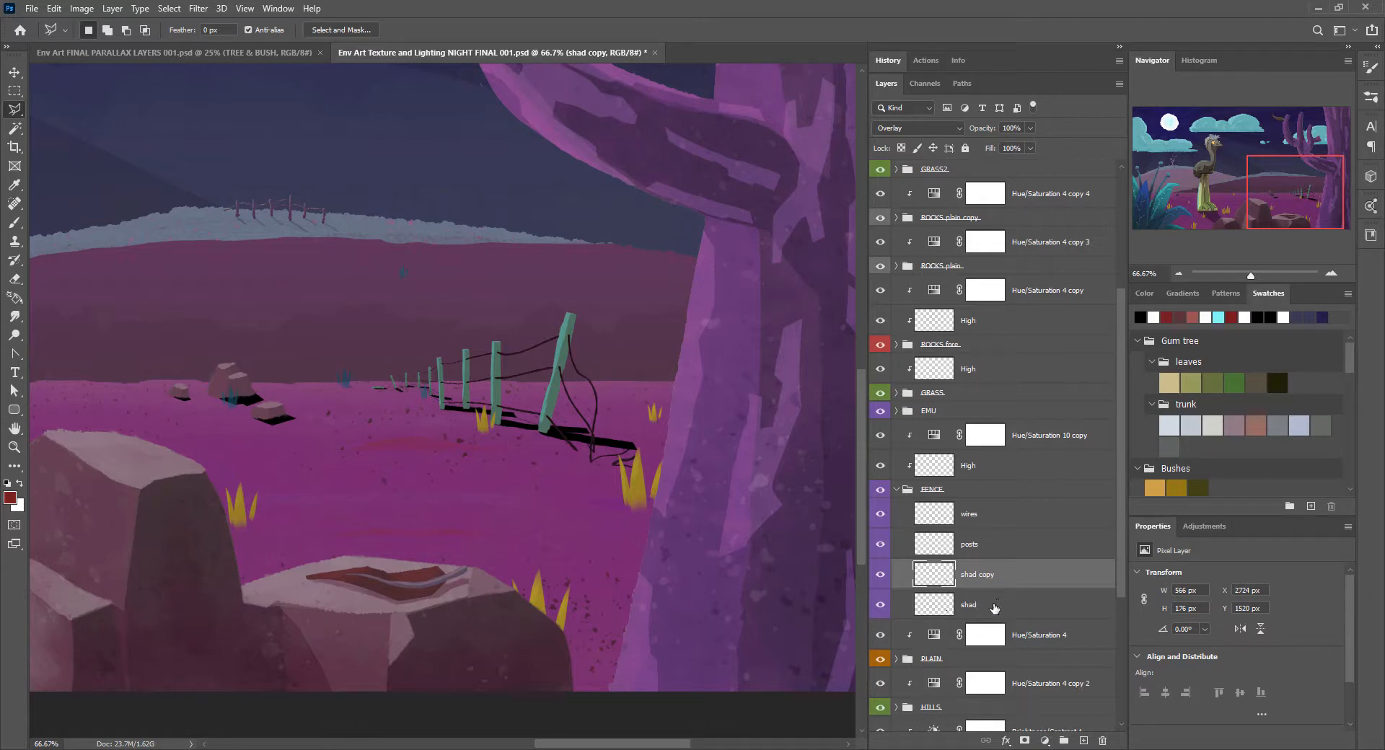
Move the fence's shad layer above shad copy, lower shad copy's opacity to about 33%, and collapse the FENCE group
drag(994, 609, 1004, 570)
click(1010, 600)
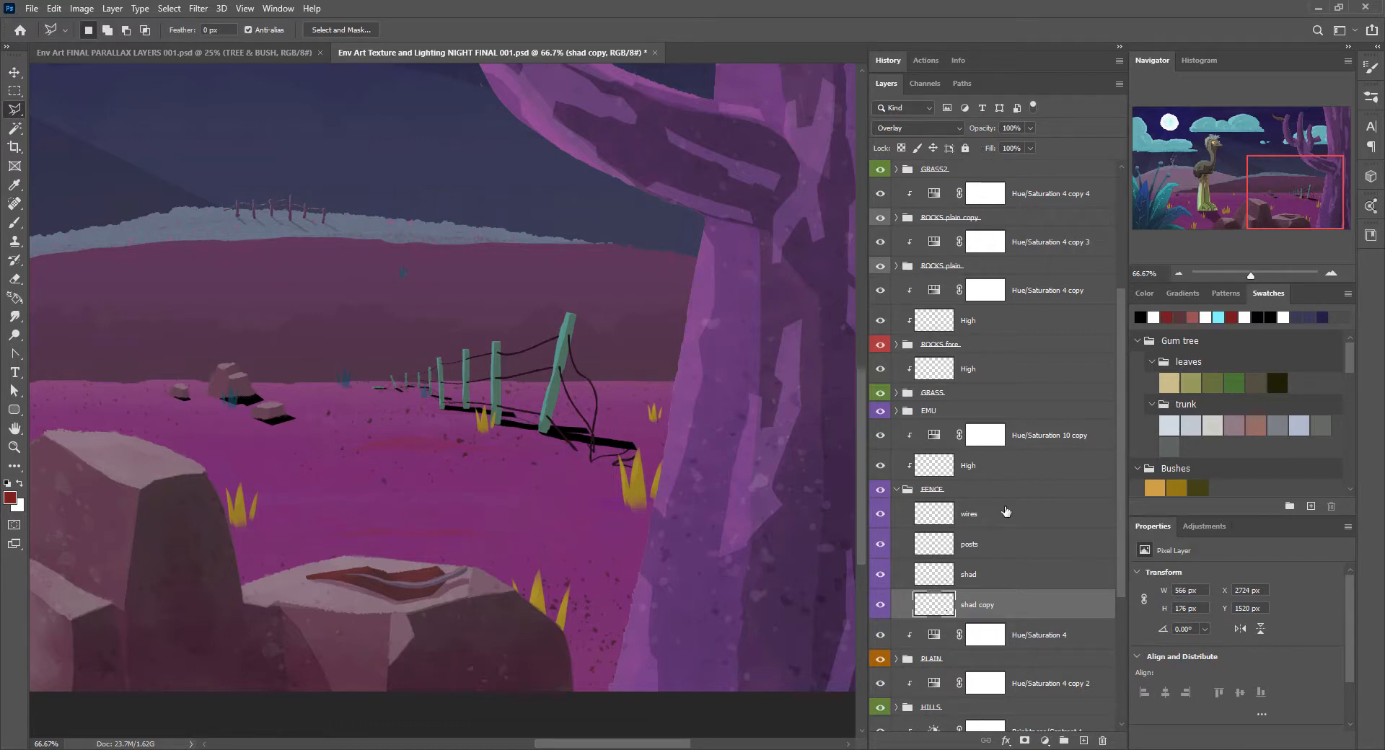
click(1004, 577)
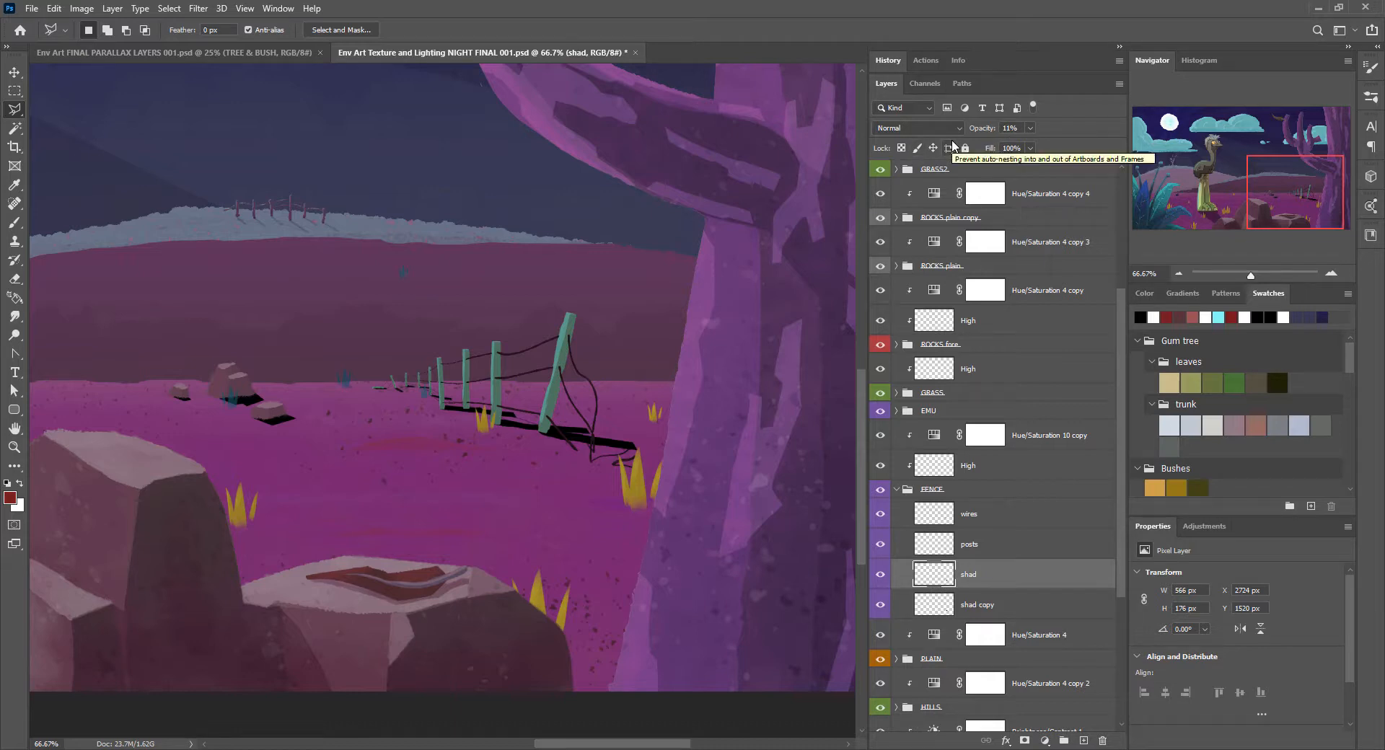
click(1023, 598)
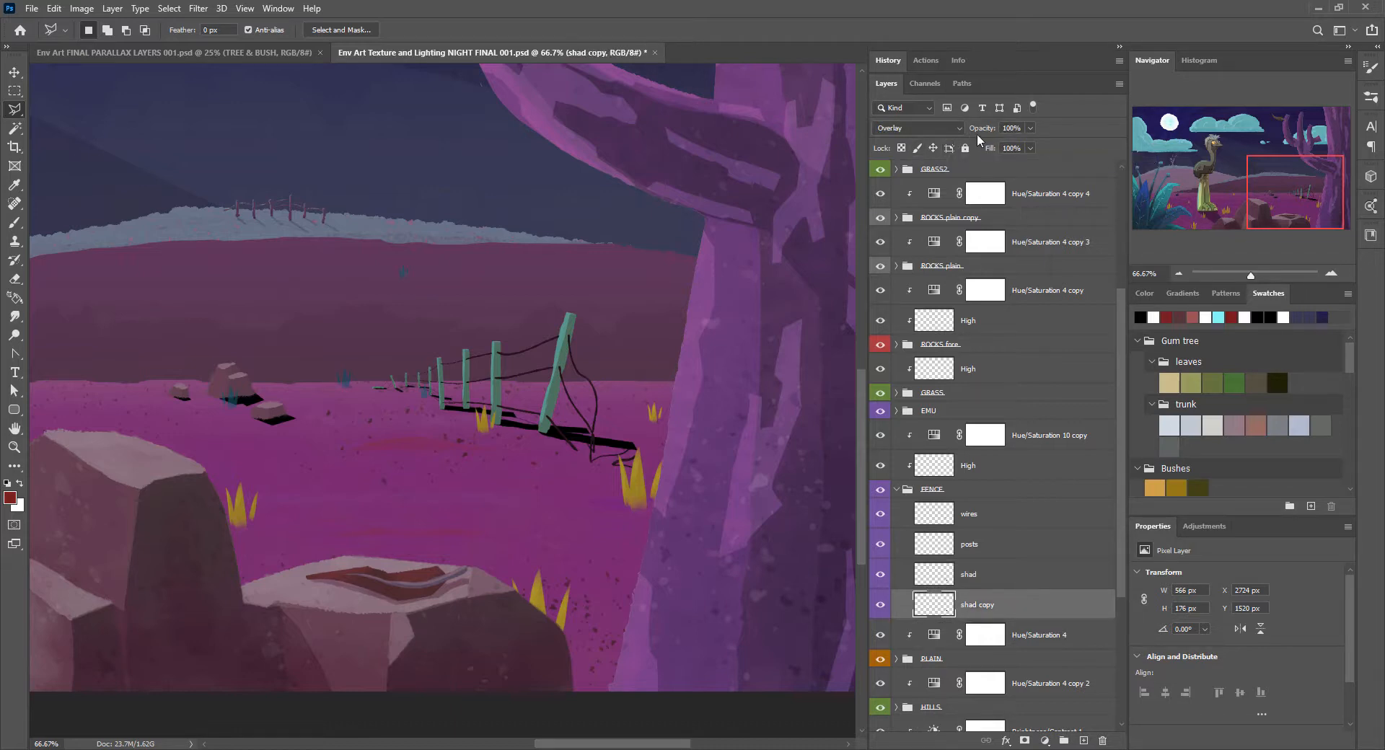
drag(979, 131, 977, 131)
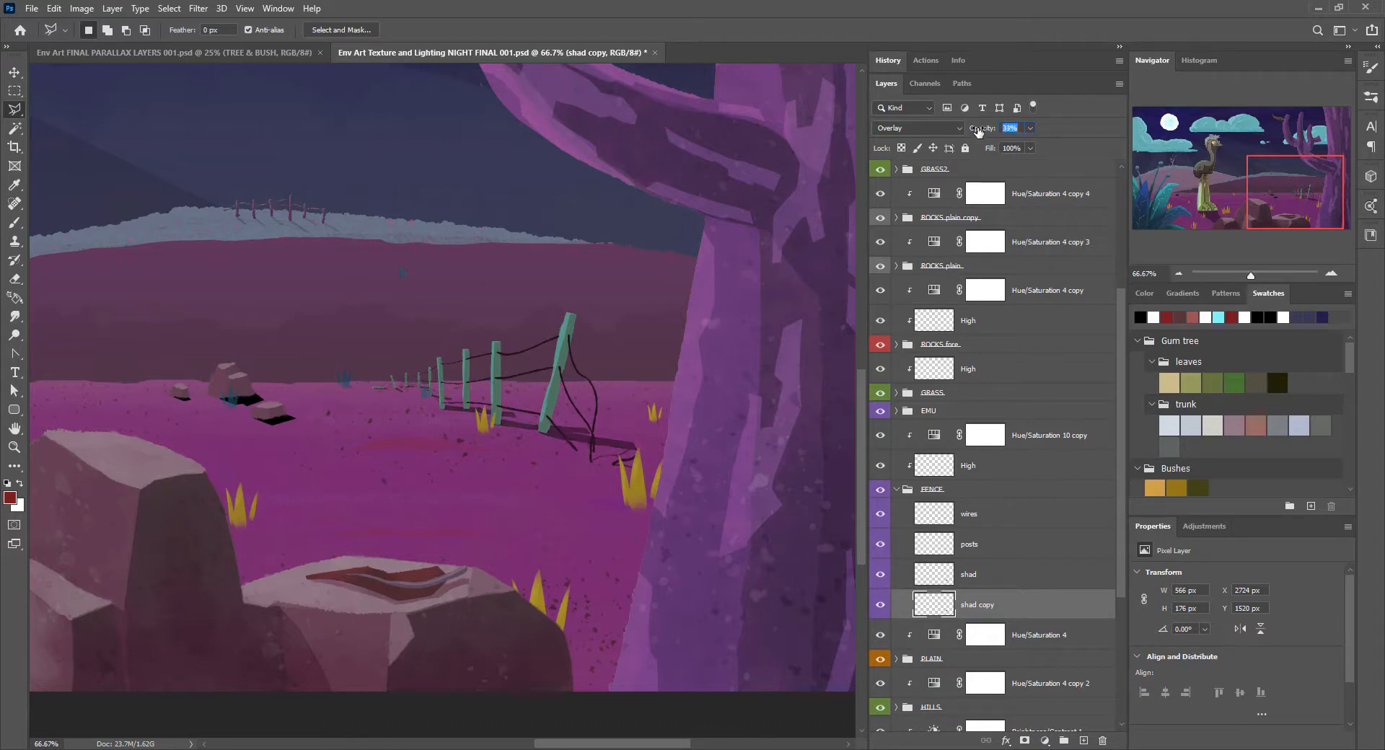
drag(978, 130, 951, 134)
click(896, 489)
Set the opacity of the Shad layer inside the ROCKS plain group to 17% and collapse the group
drag(1117, 323, 1118, 248)
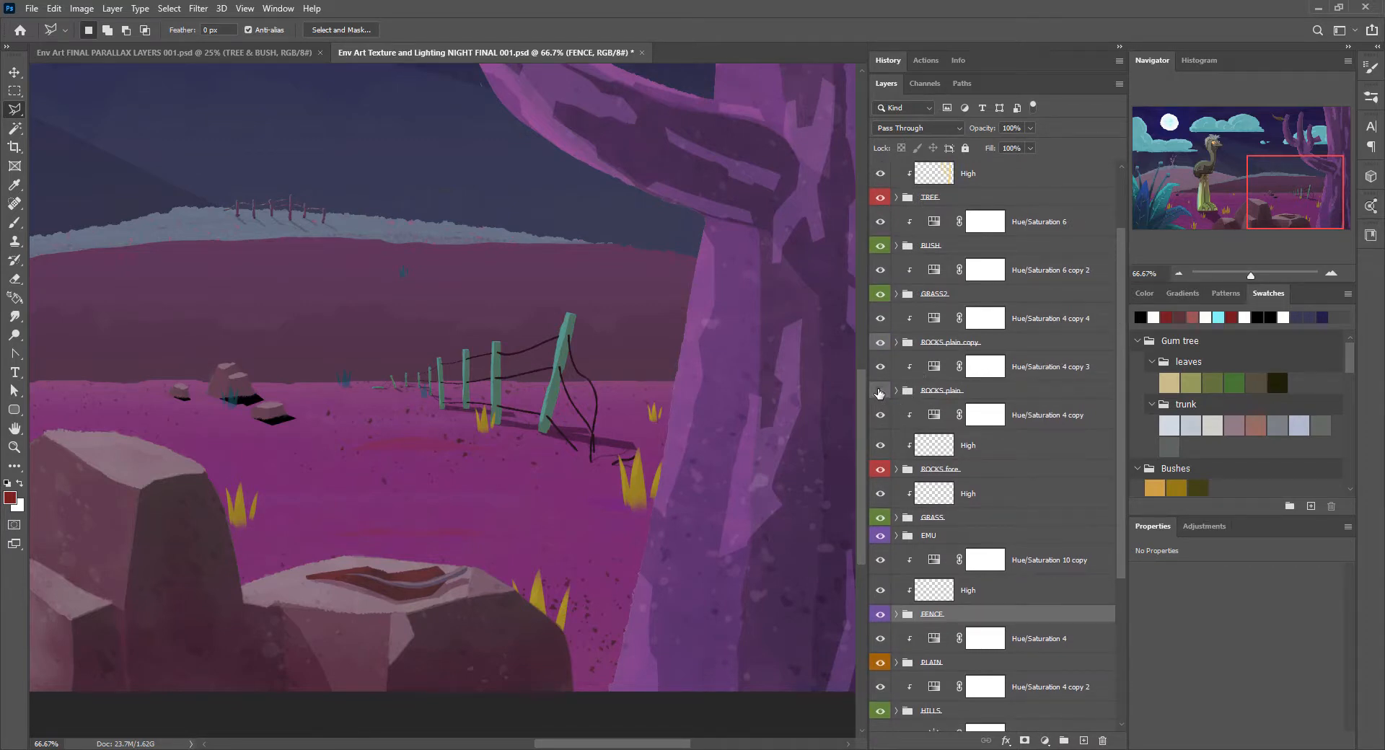
click(879, 391)
click(879, 391)
click(895, 392)
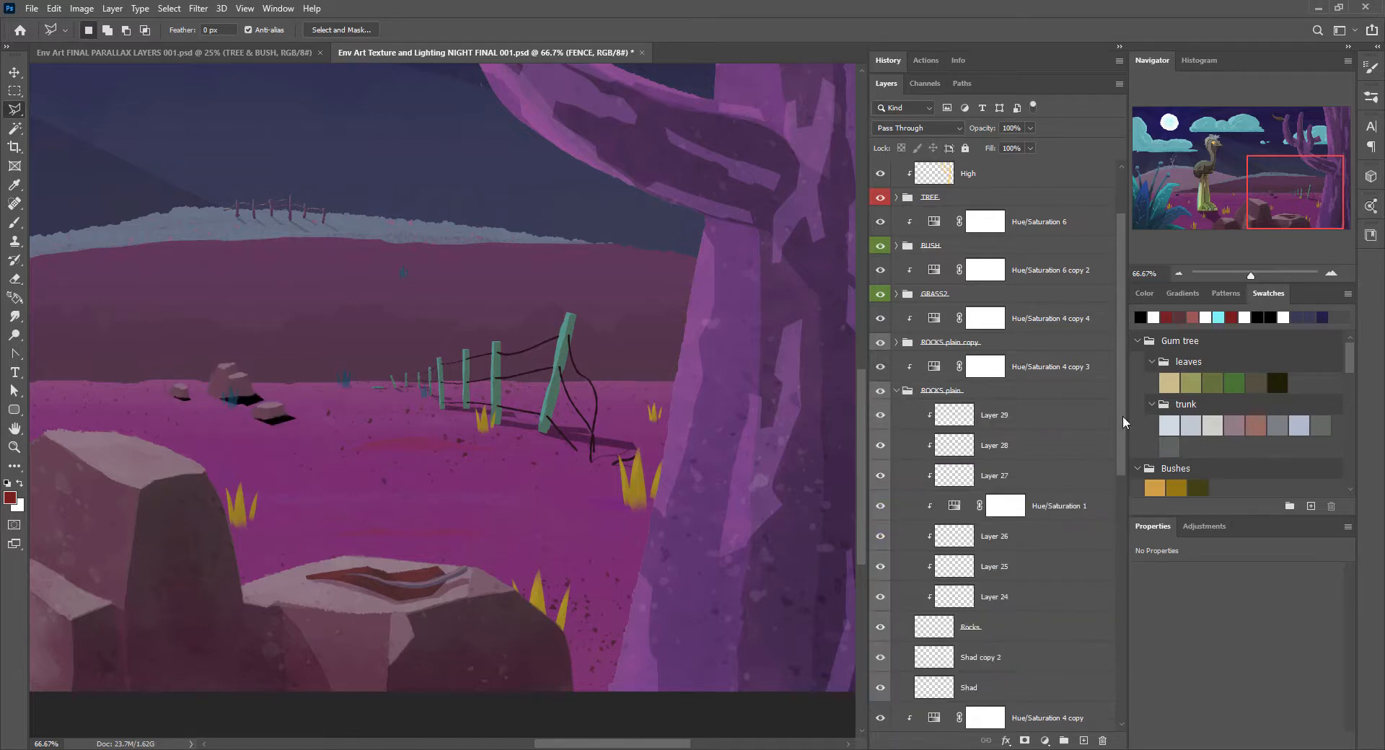
drag(1122, 415, 1120, 498)
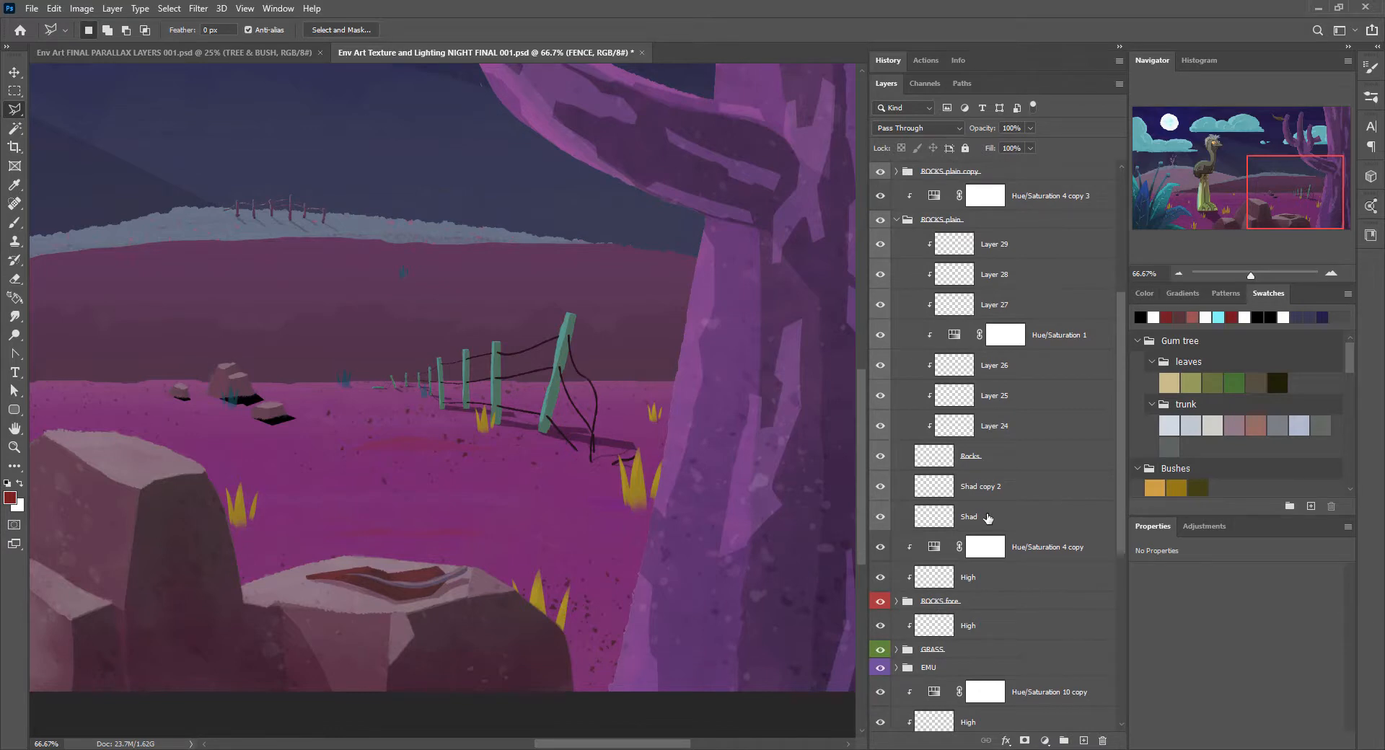
click(987, 516)
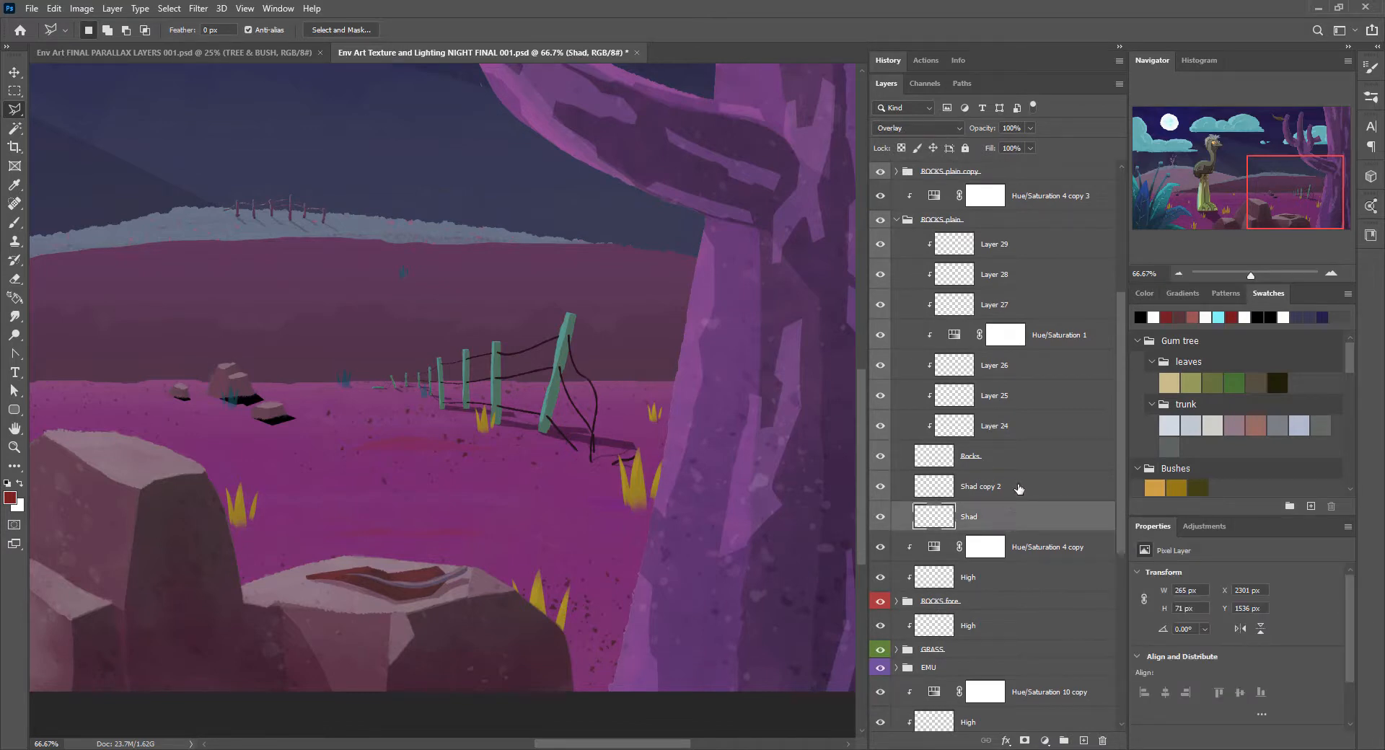
click(1017, 489)
click(1012, 515)
drag(979, 134, 980, 131)
drag(1255, 209, 1130, 225)
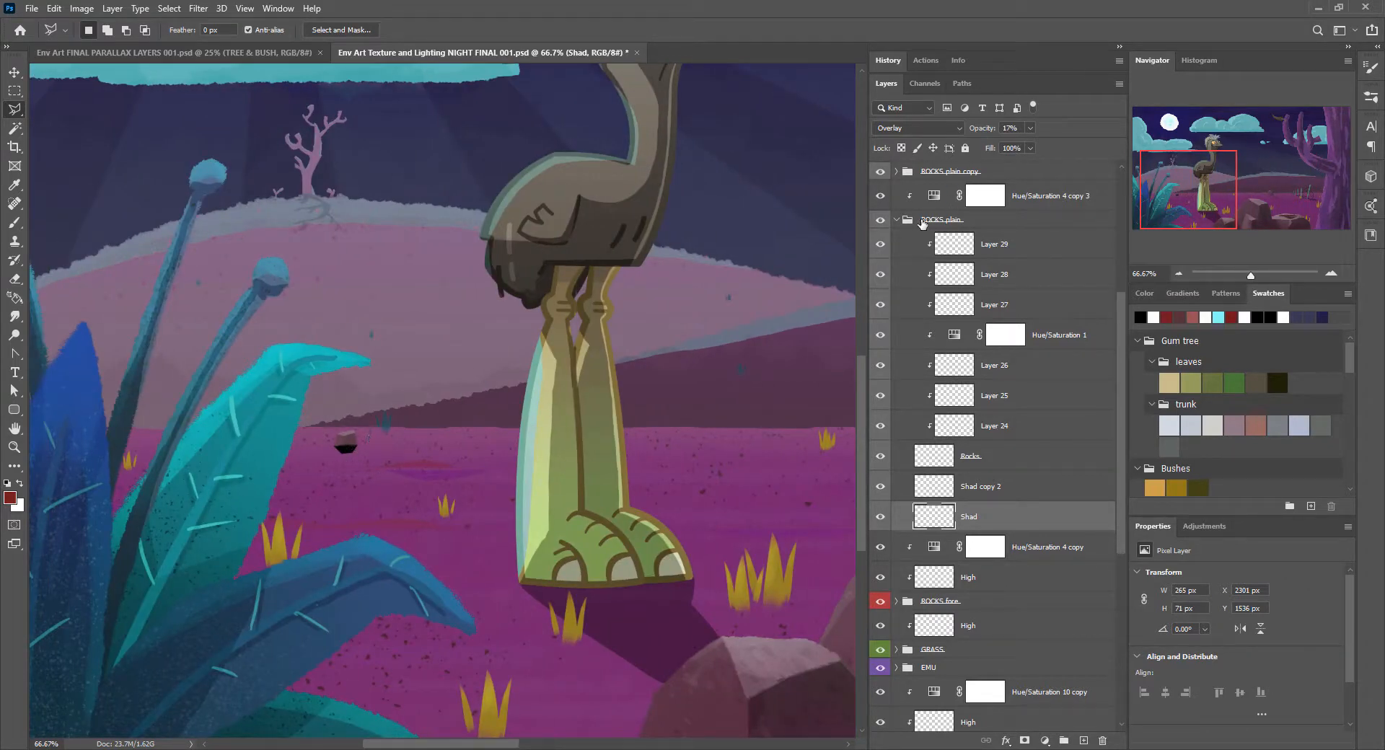
click(896, 220)
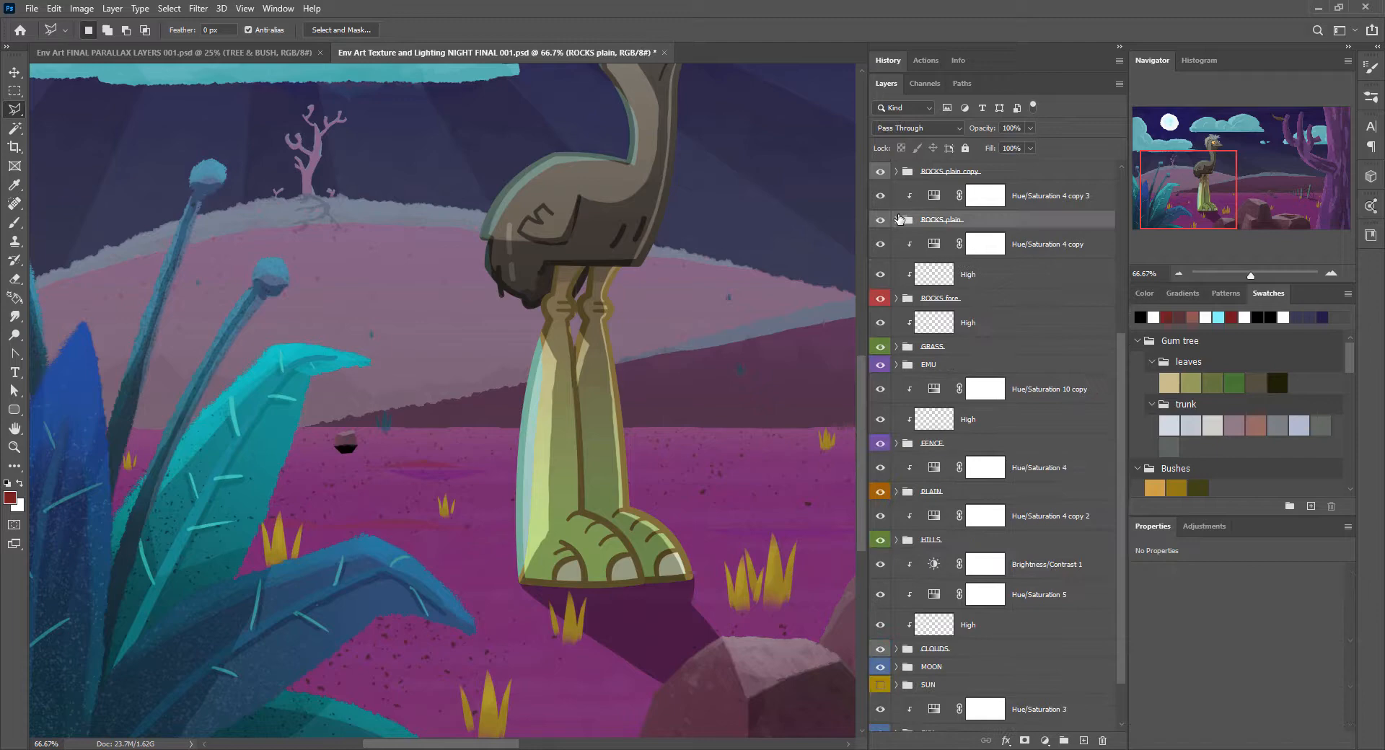
Expand the ROCKS plain copy group and set its Shad layer's opacity to 25%
click(895, 171)
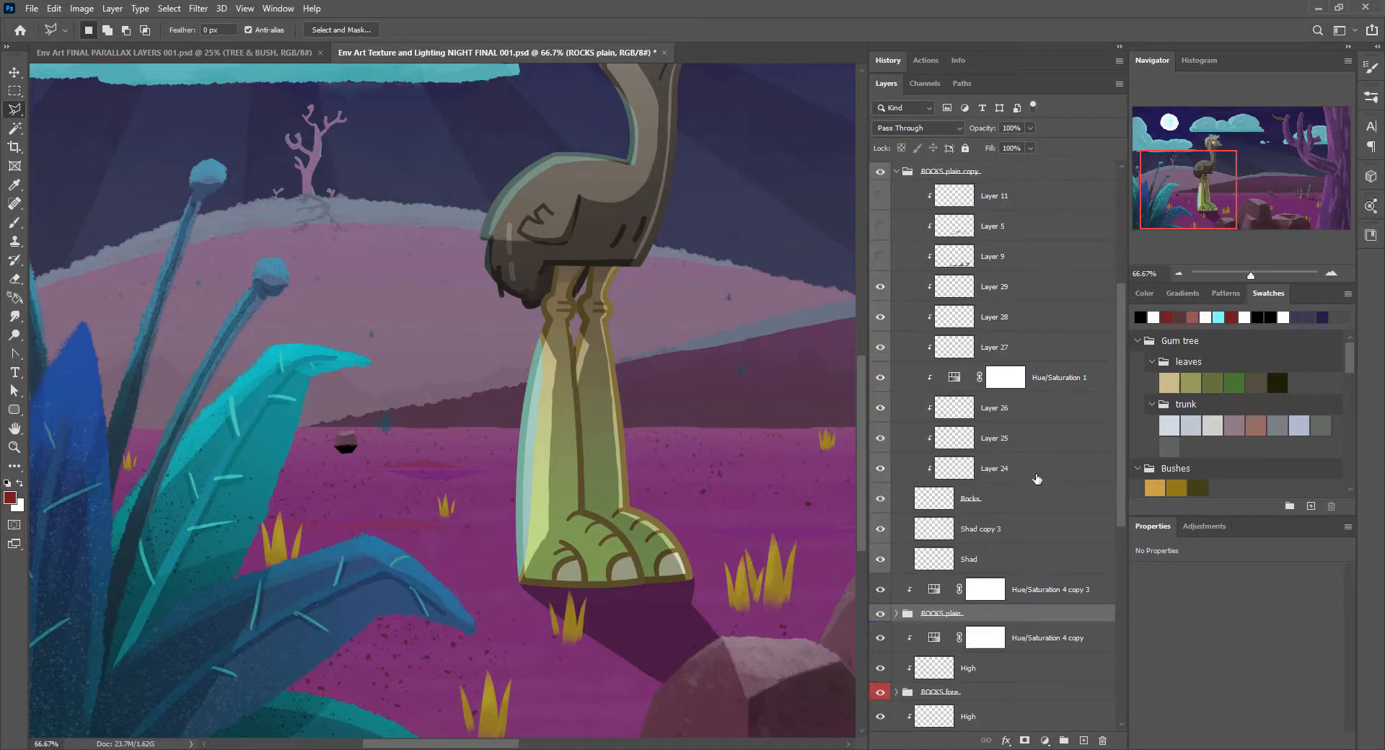
click(1020, 534)
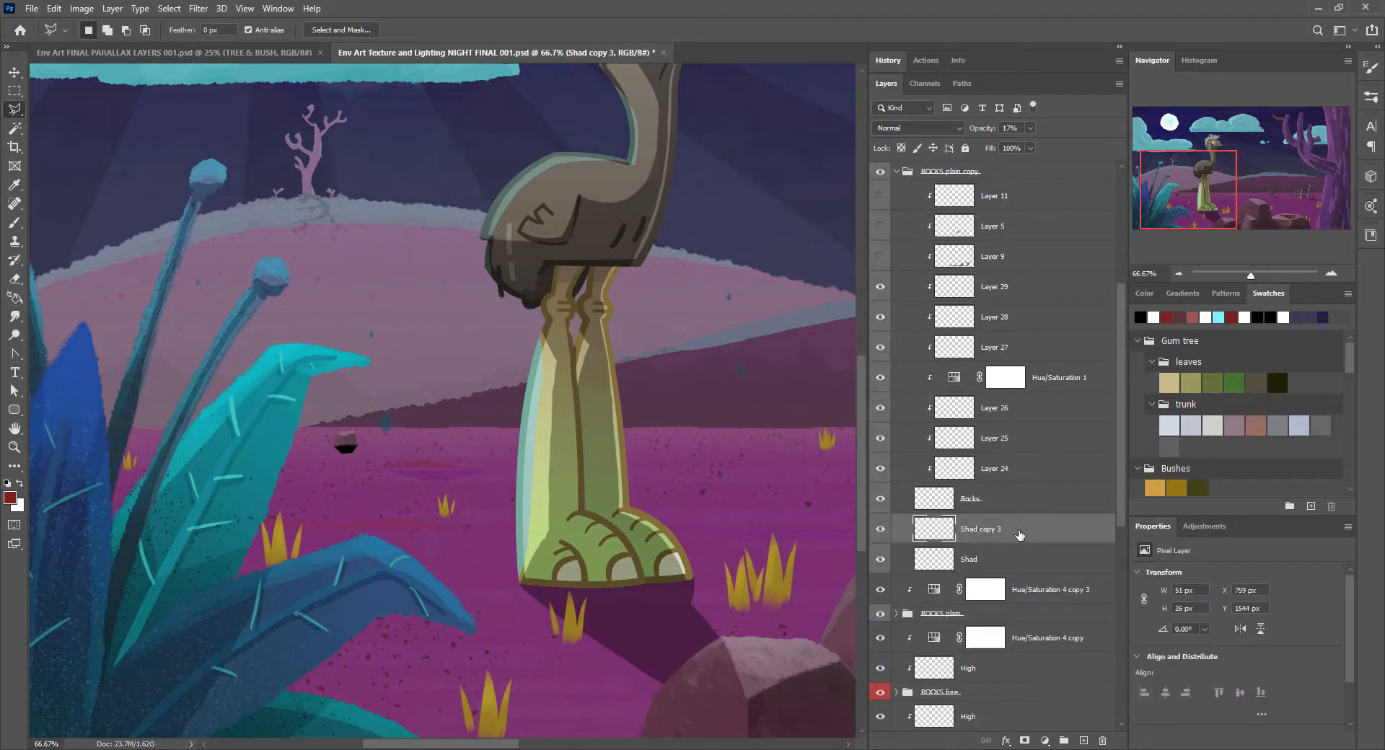
click(1018, 560)
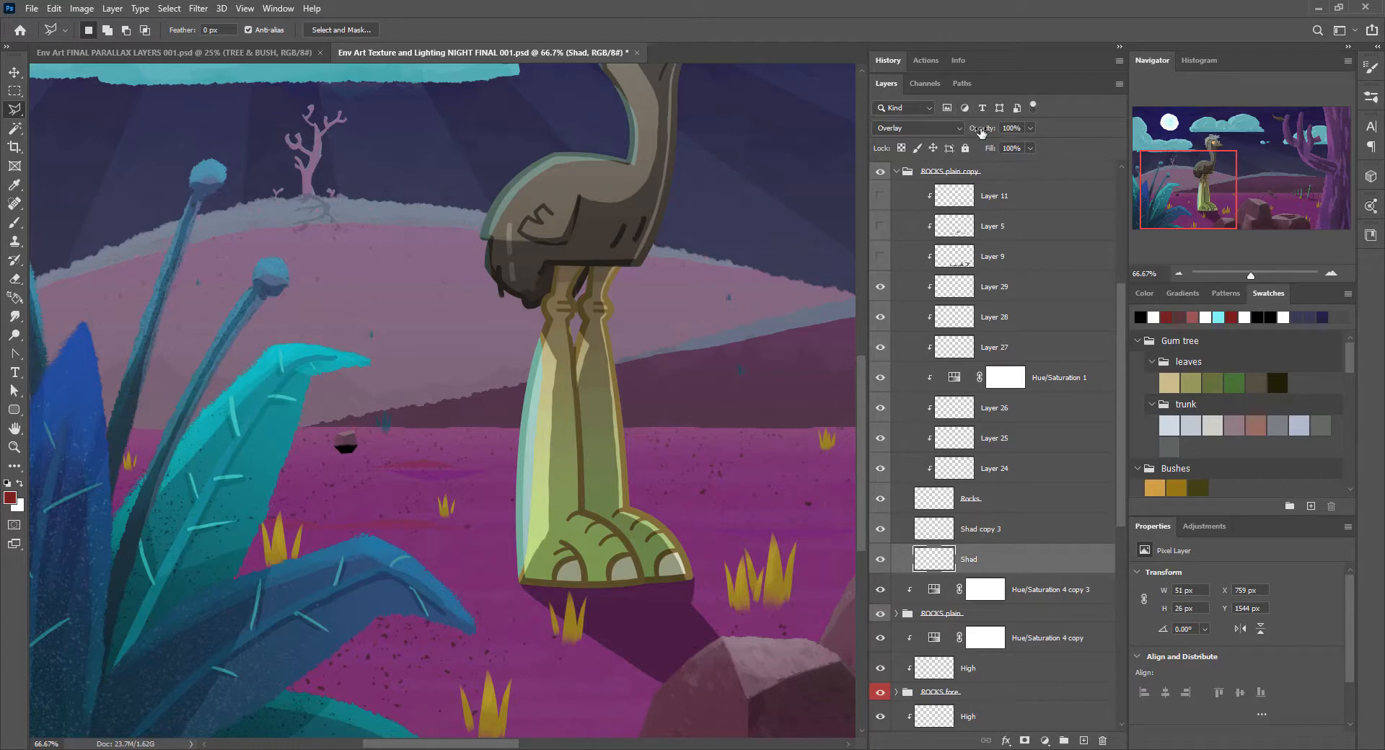
drag(985, 133, 981, 132)
key(Return)
Review the whole night scene with the softened shadows and collapse the ROCKS plain copy group
click(1178, 273)
click(1178, 274)
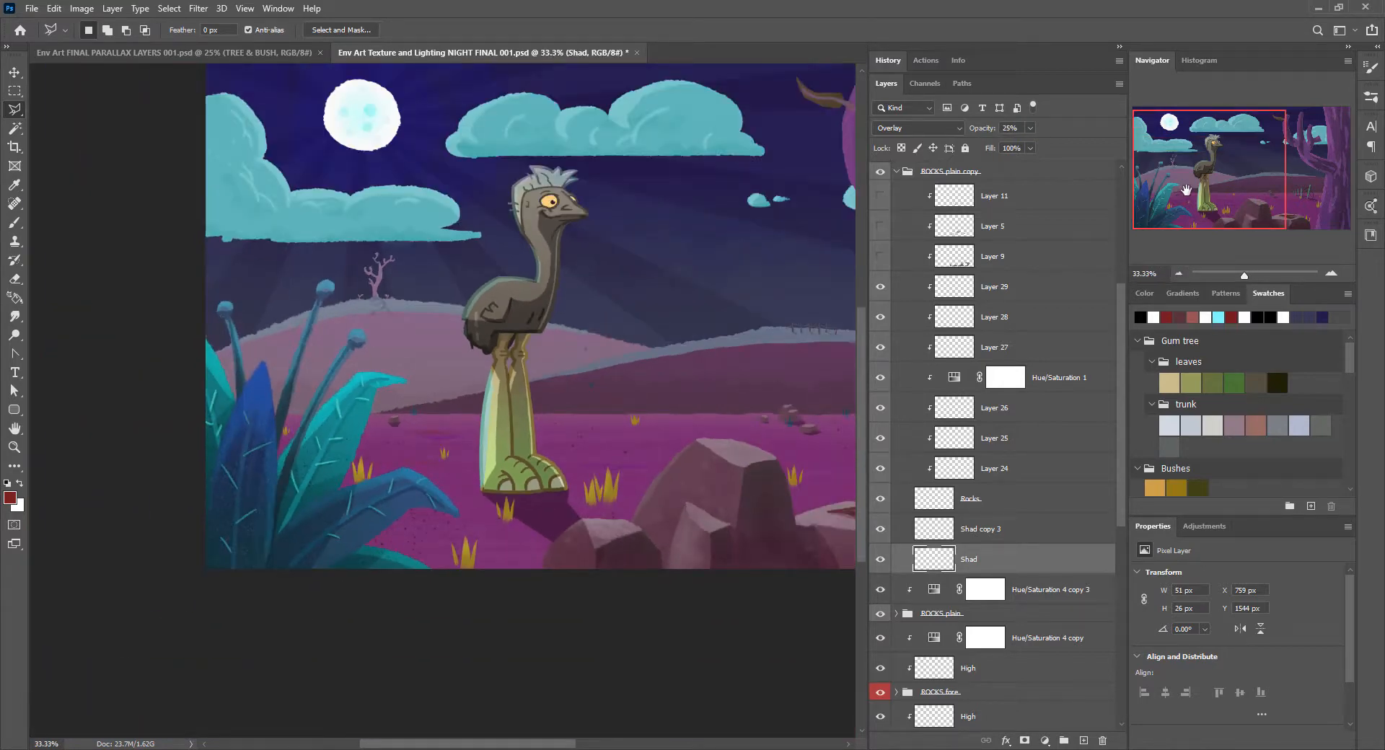
mouse_move(1183, 190)
mouse_down()
mouse_move(1204, 192)
mouse_move(1197, 208)
mouse_up()
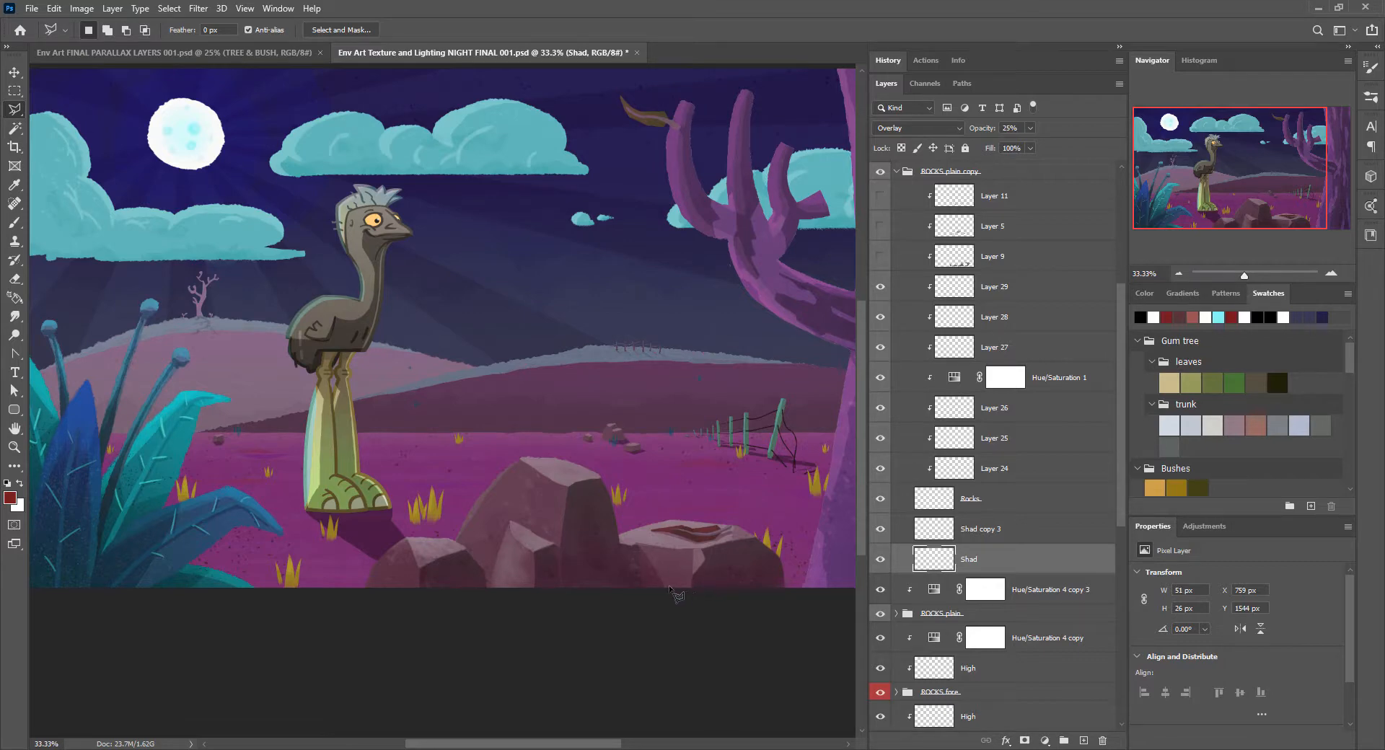
drag(1183, 204, 1198, 205)
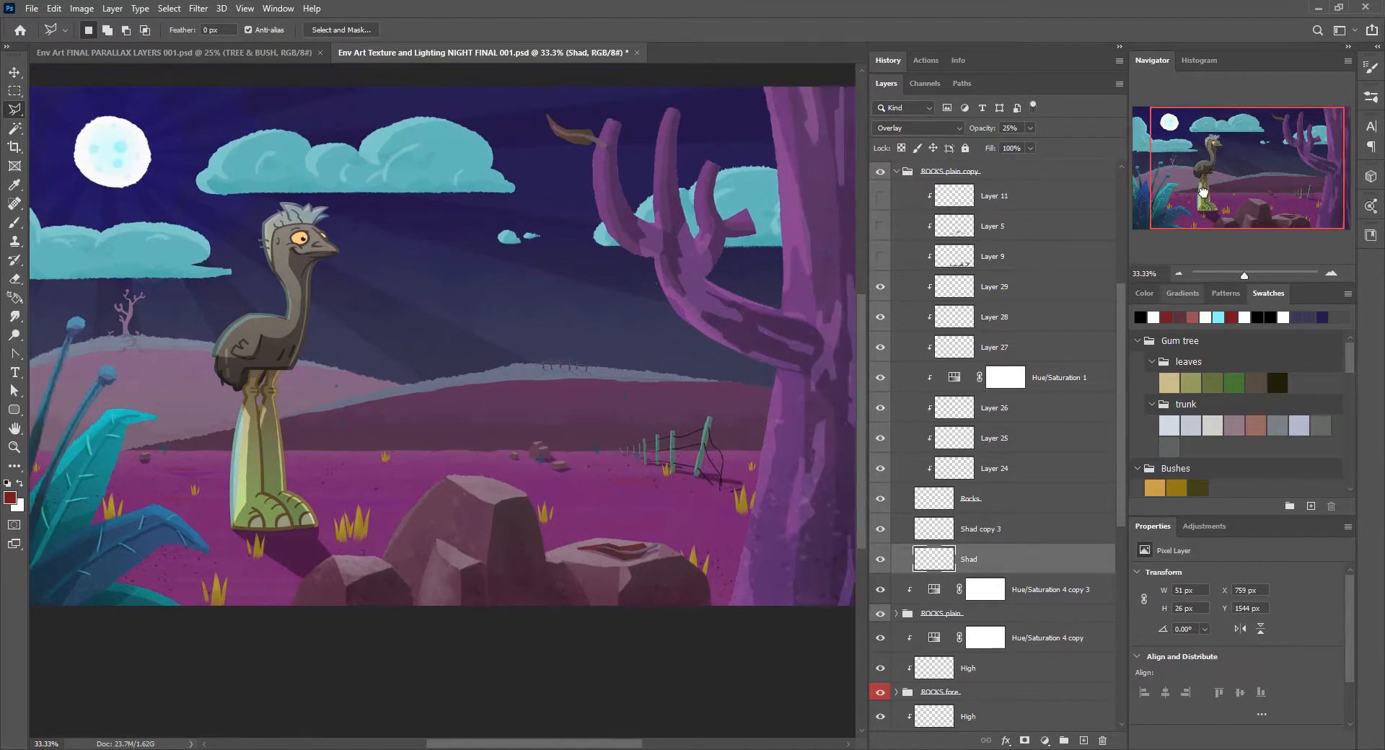
click(1178, 273)
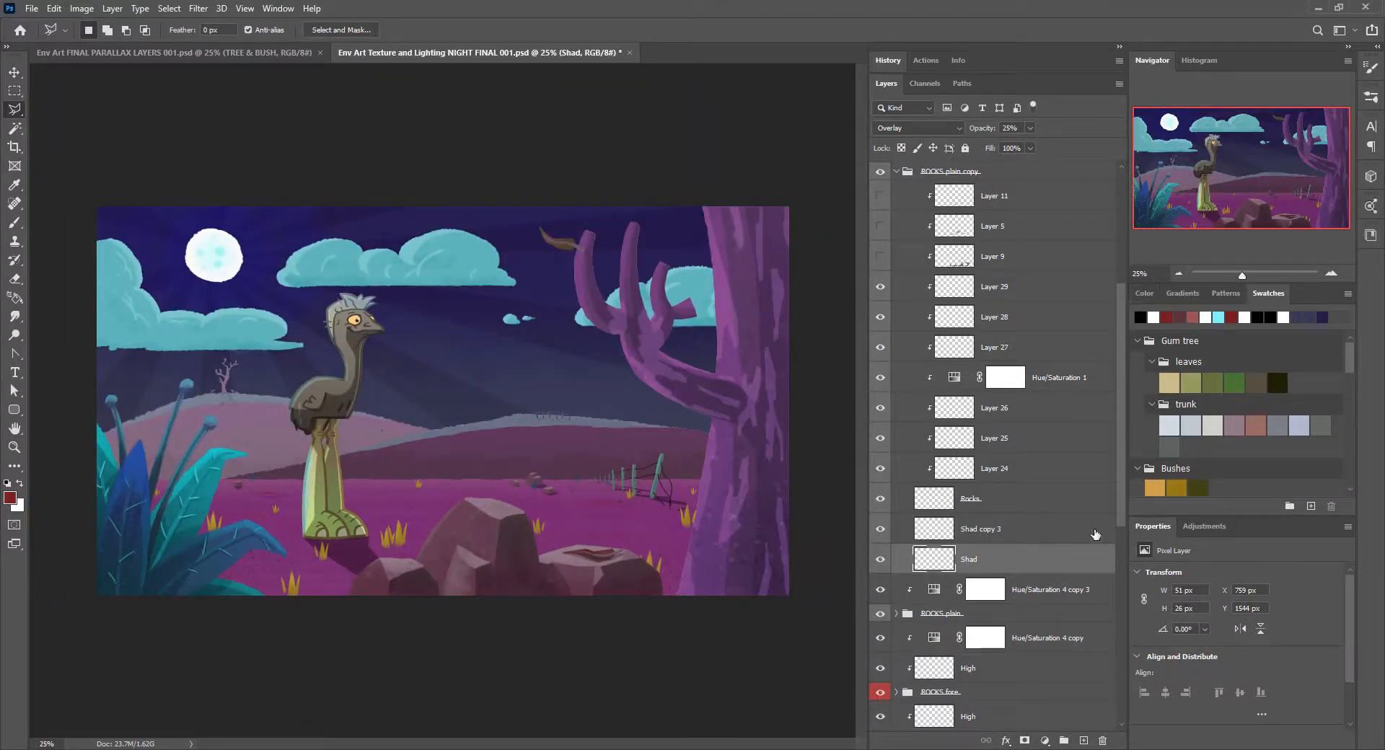
drag(1120, 301, 1120, 241)
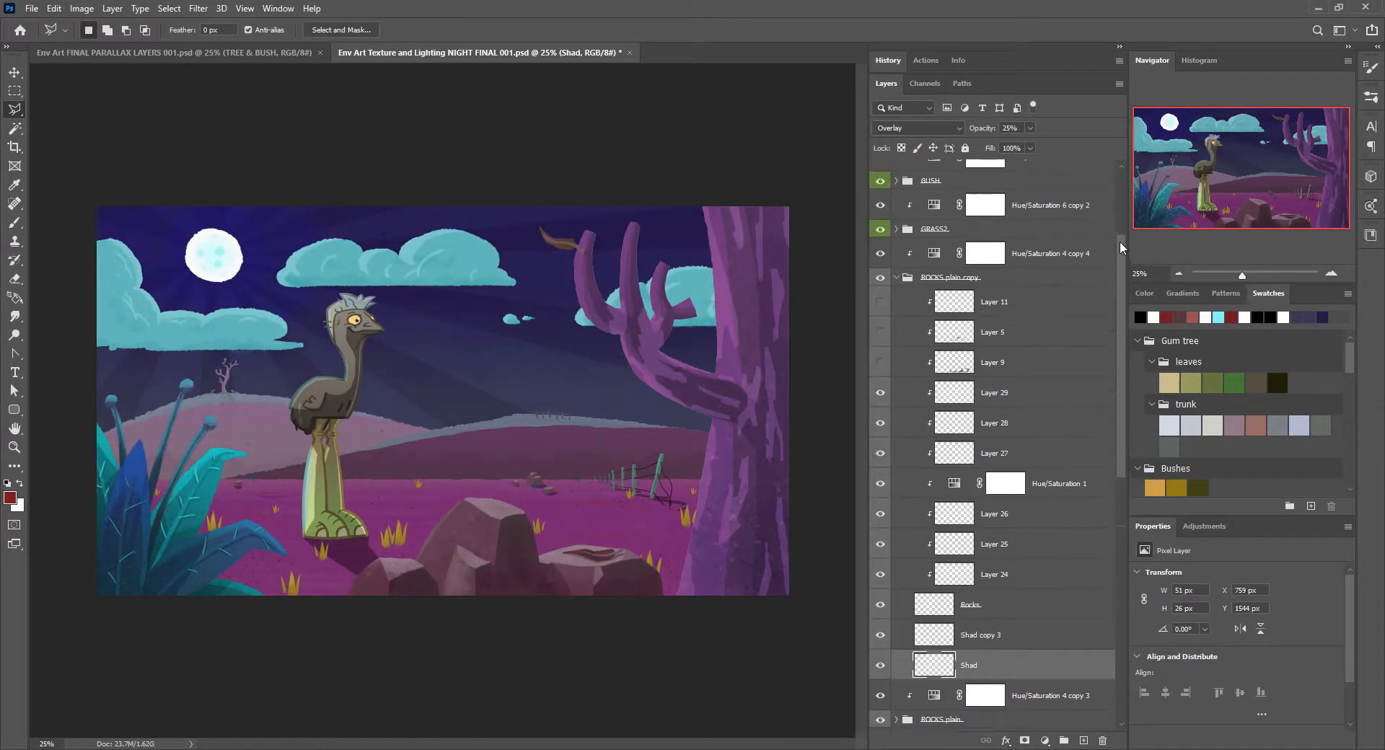
click(1003, 320)
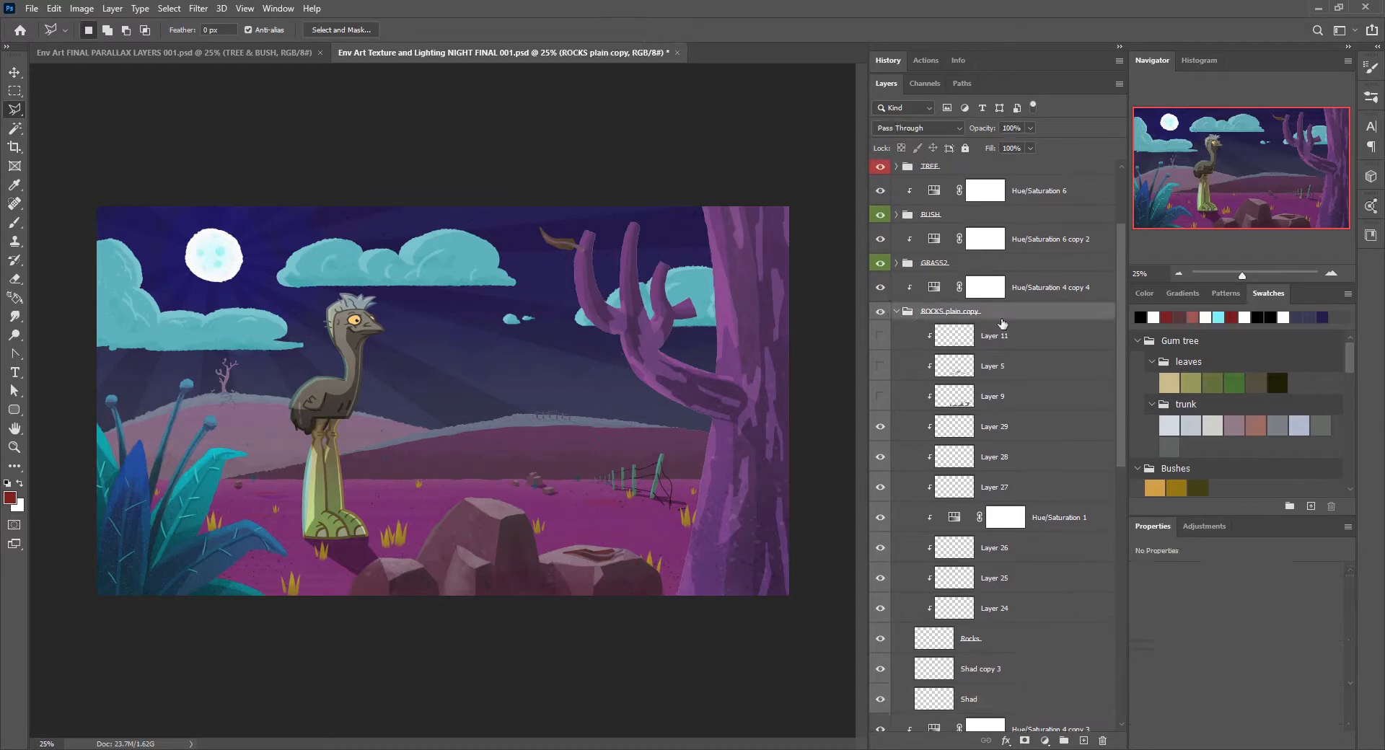
click(896, 311)
drag(1120, 263, 1120, 158)
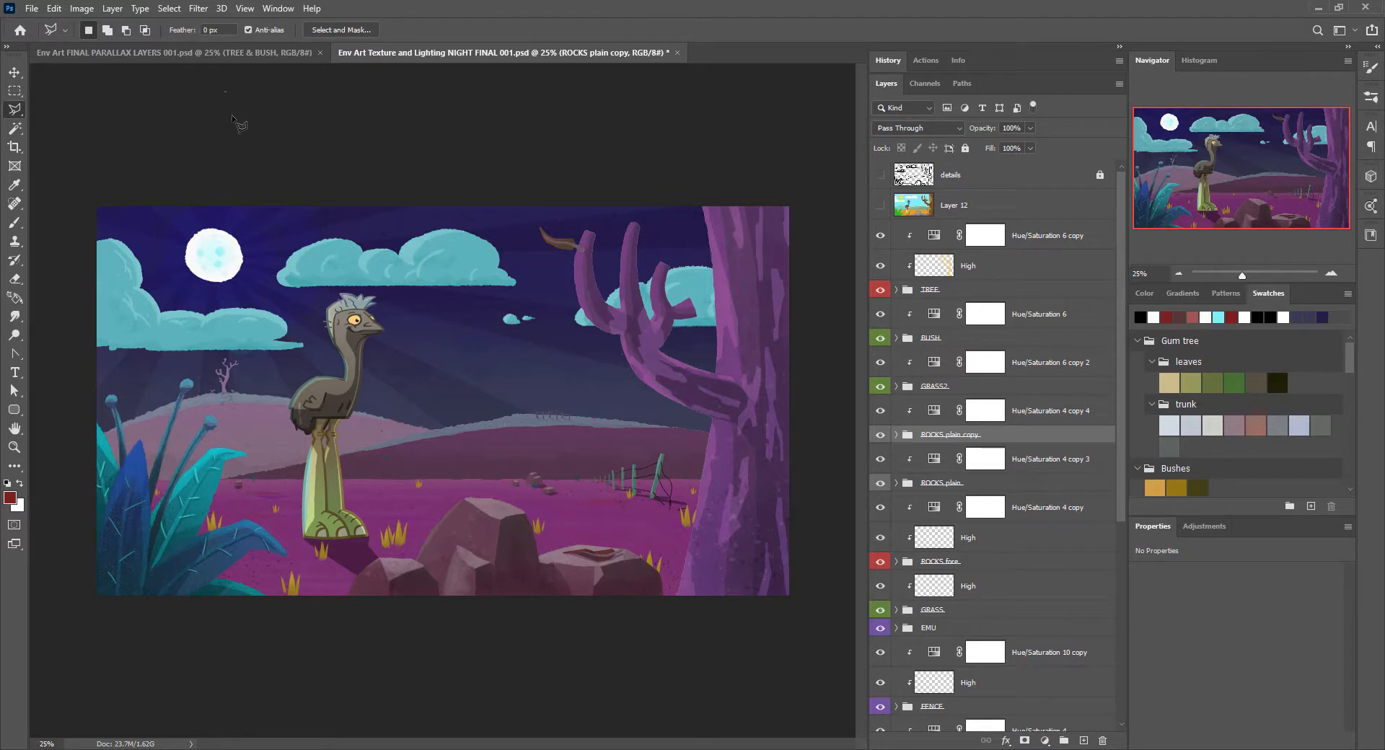
Set the Polygon tool to 3 sides and add a new layer above Hue/Saturation 6 copy
key(u)
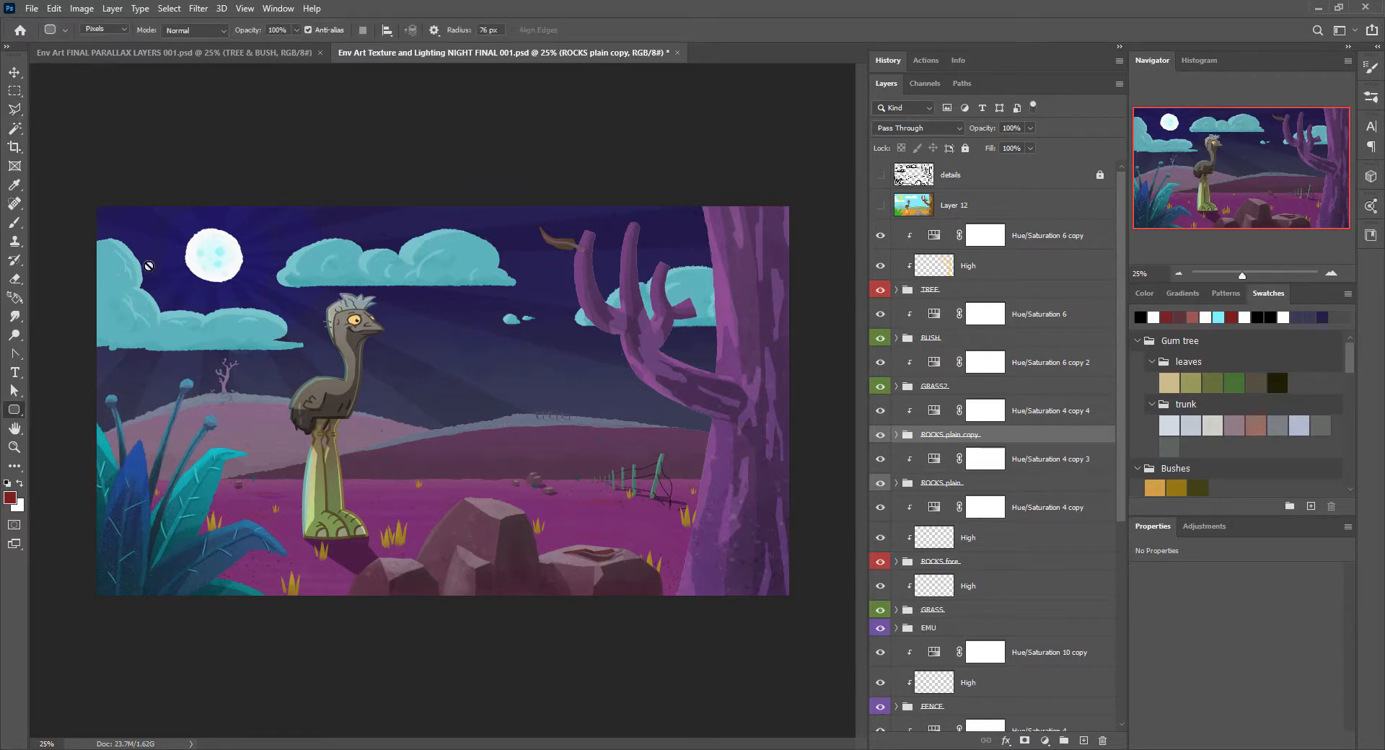
right_click(14, 415)
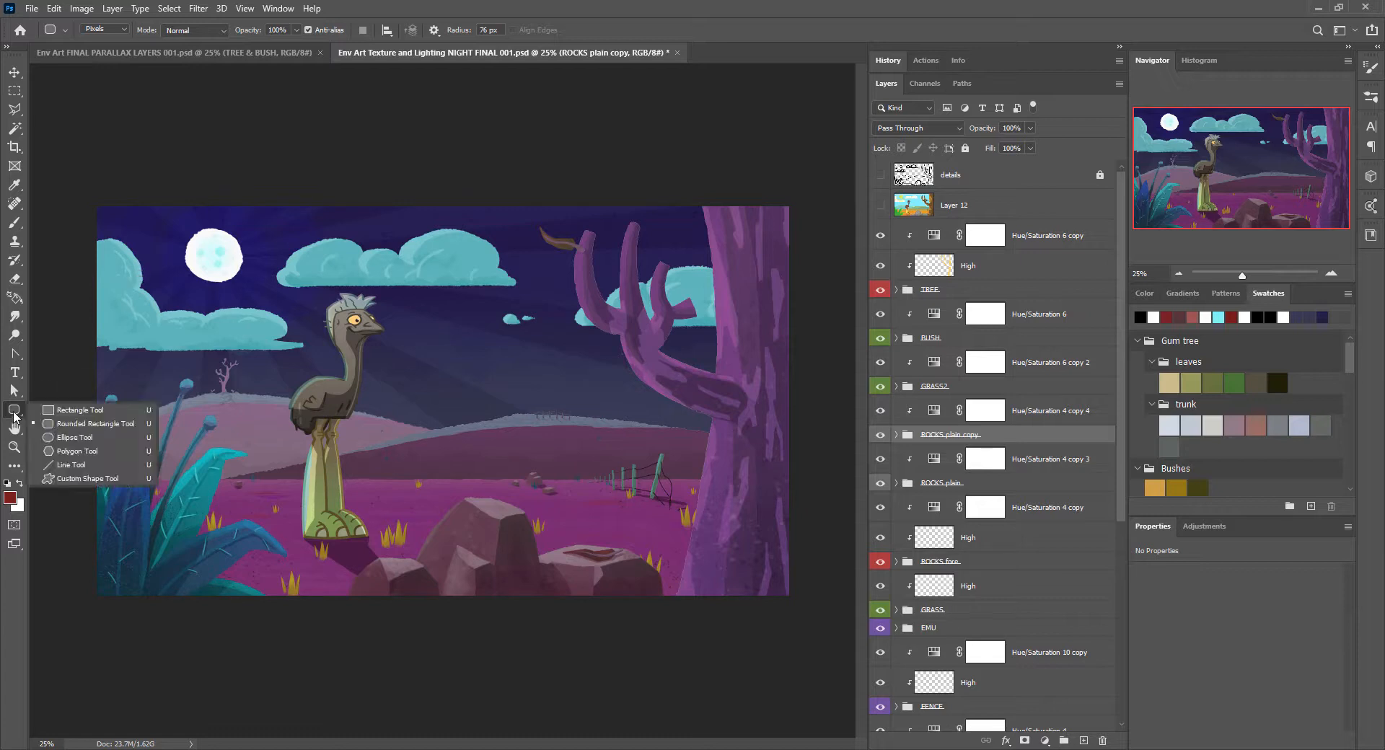
click(127, 450)
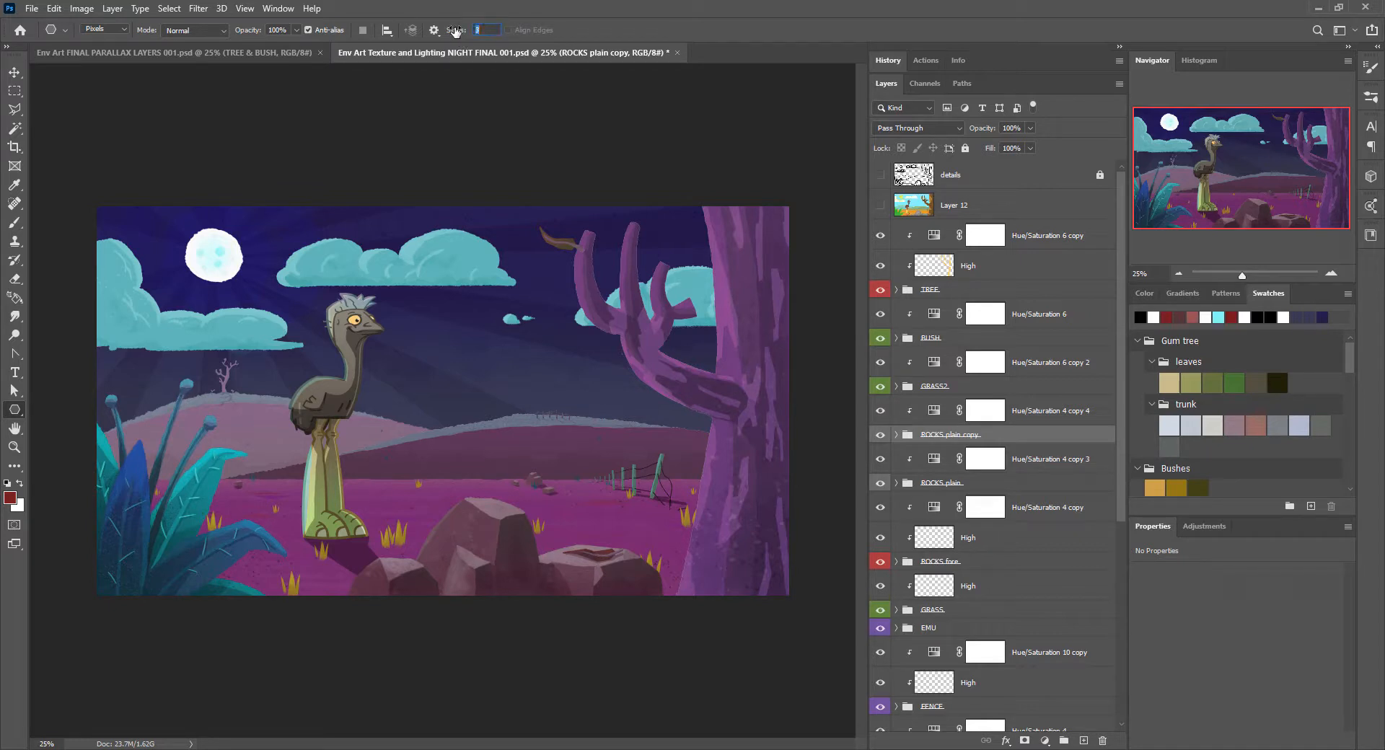
key(Return)
click(1066, 235)
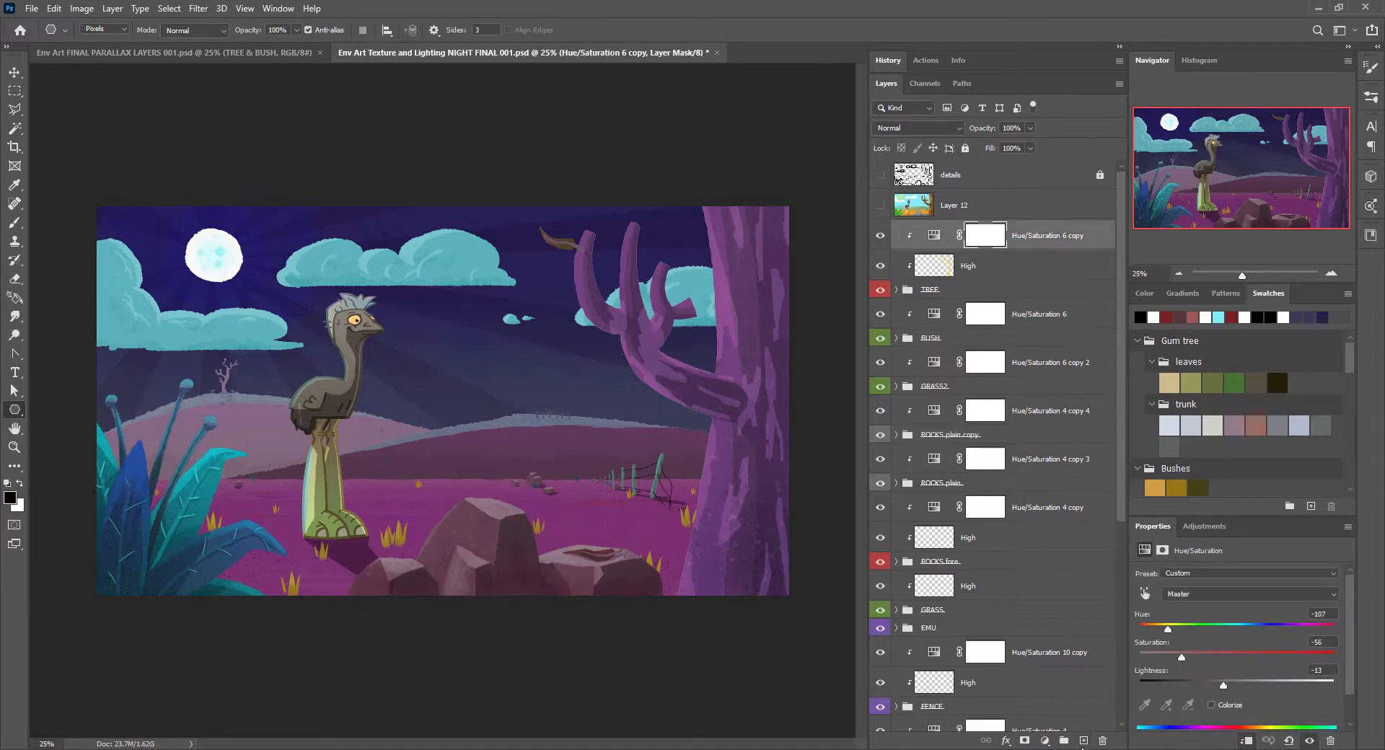
click(1082, 741)
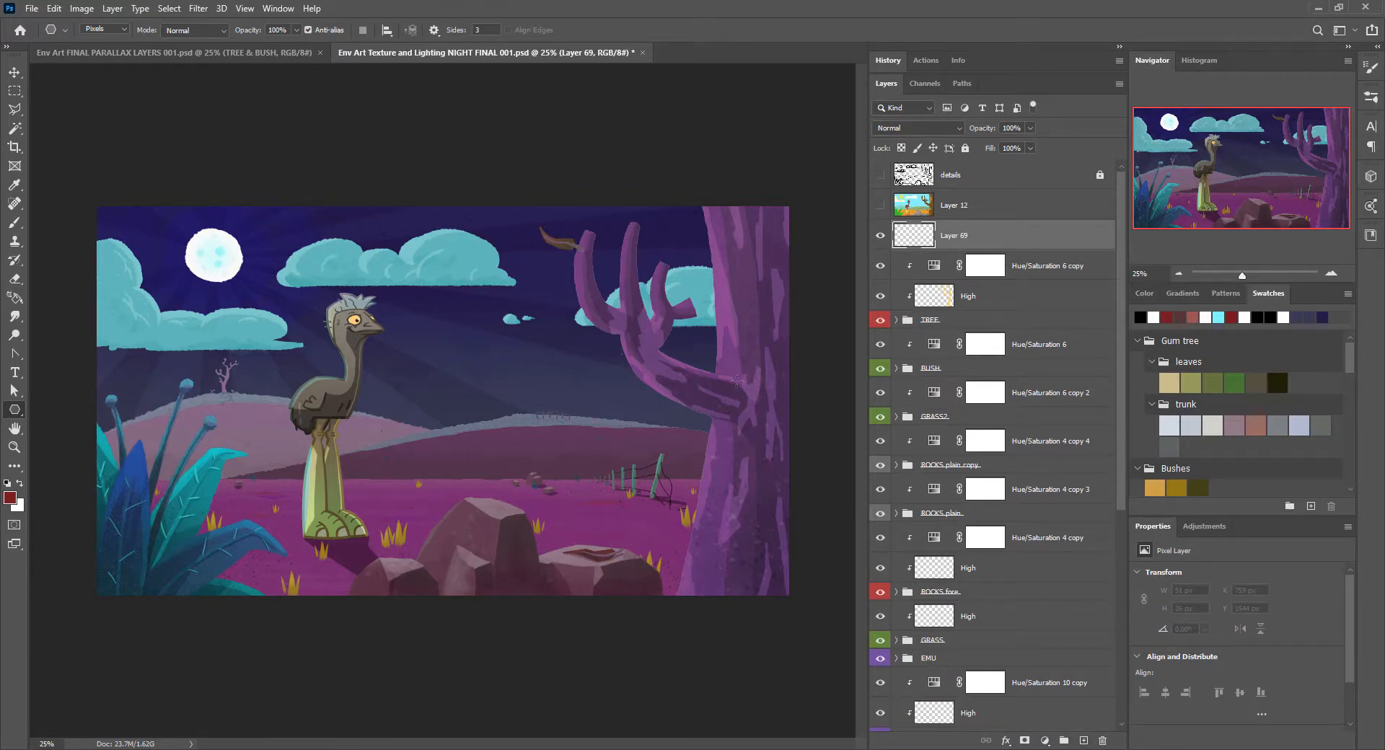
Set the foreground colour to white and draw a small triangle star about 31 px wide in the sky near the dead tree
click(1331, 274)
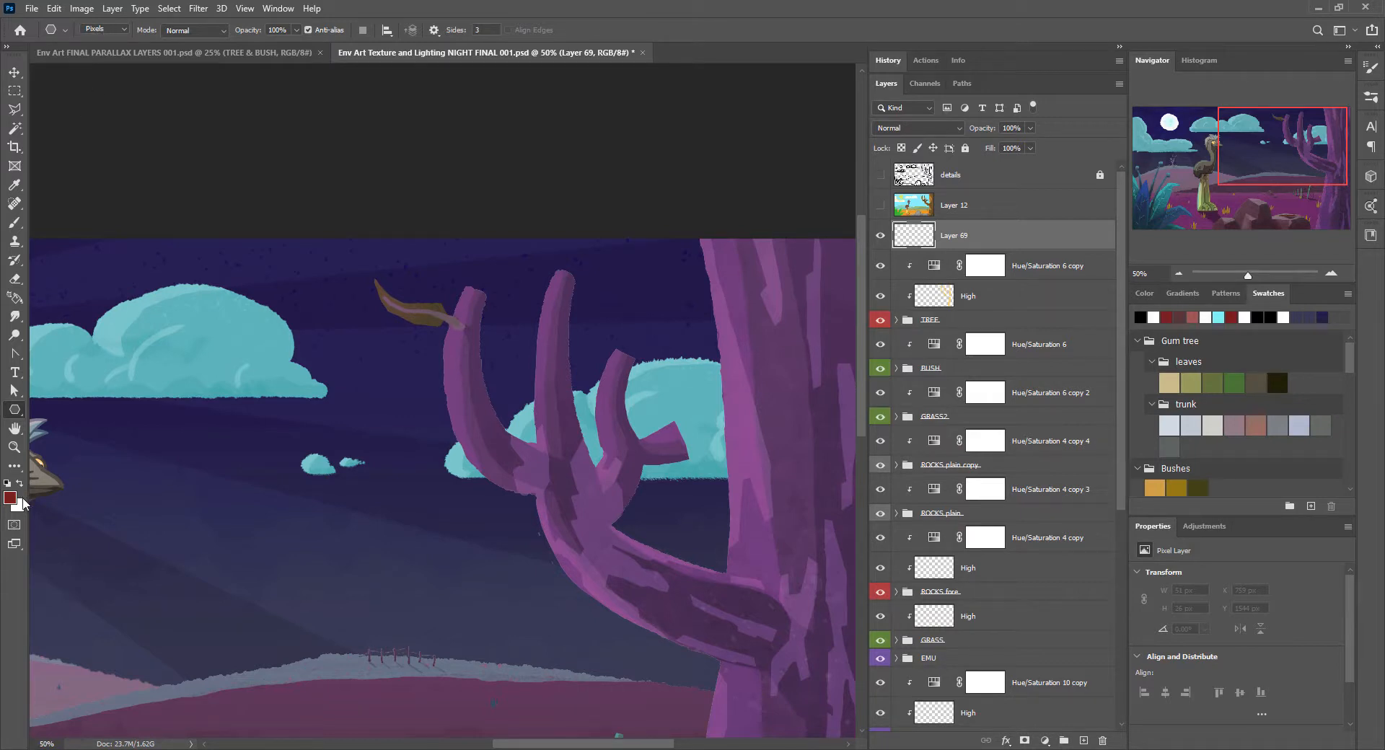
click(8, 483)
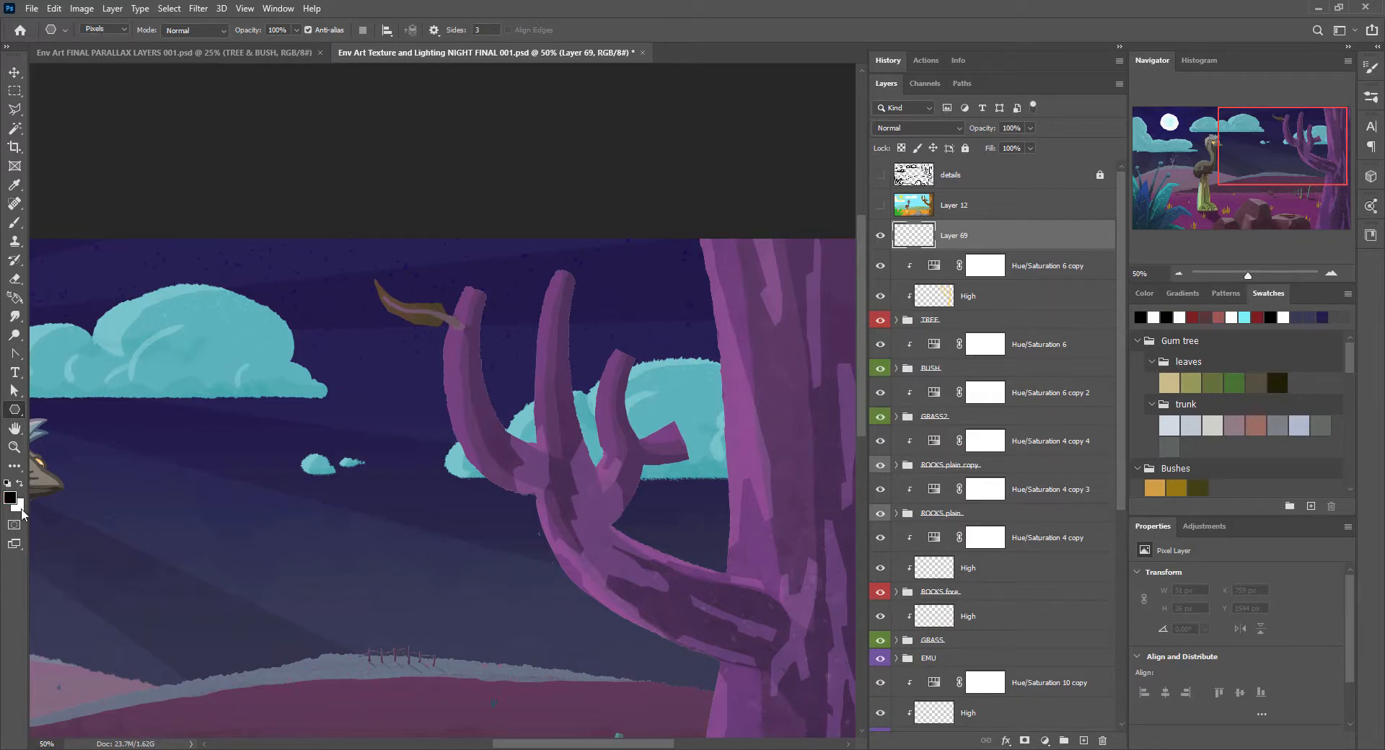
click(19, 483)
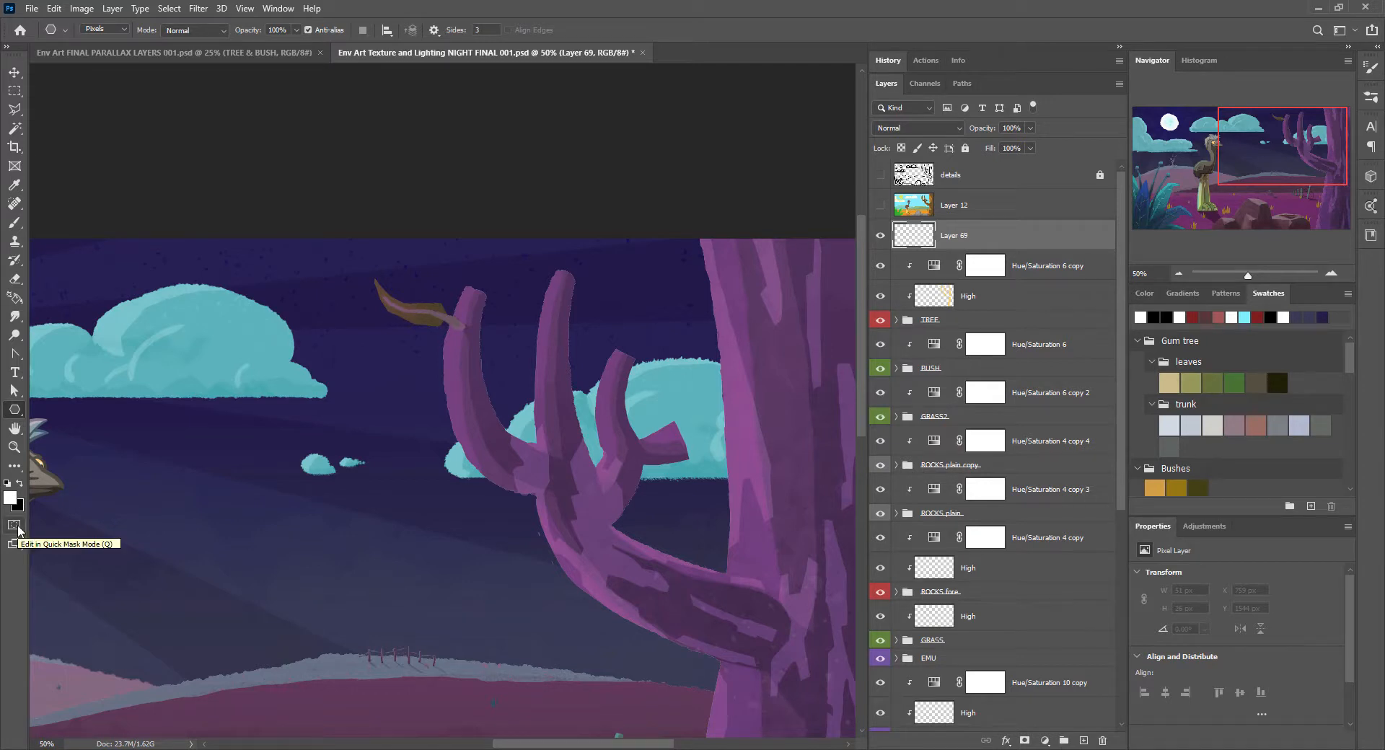
mouse_move(378, 408)
mouse_down()
mouse_move(365, 430)
mouse_move(382, 423)
mouse_move(377, 409)
mouse_up()
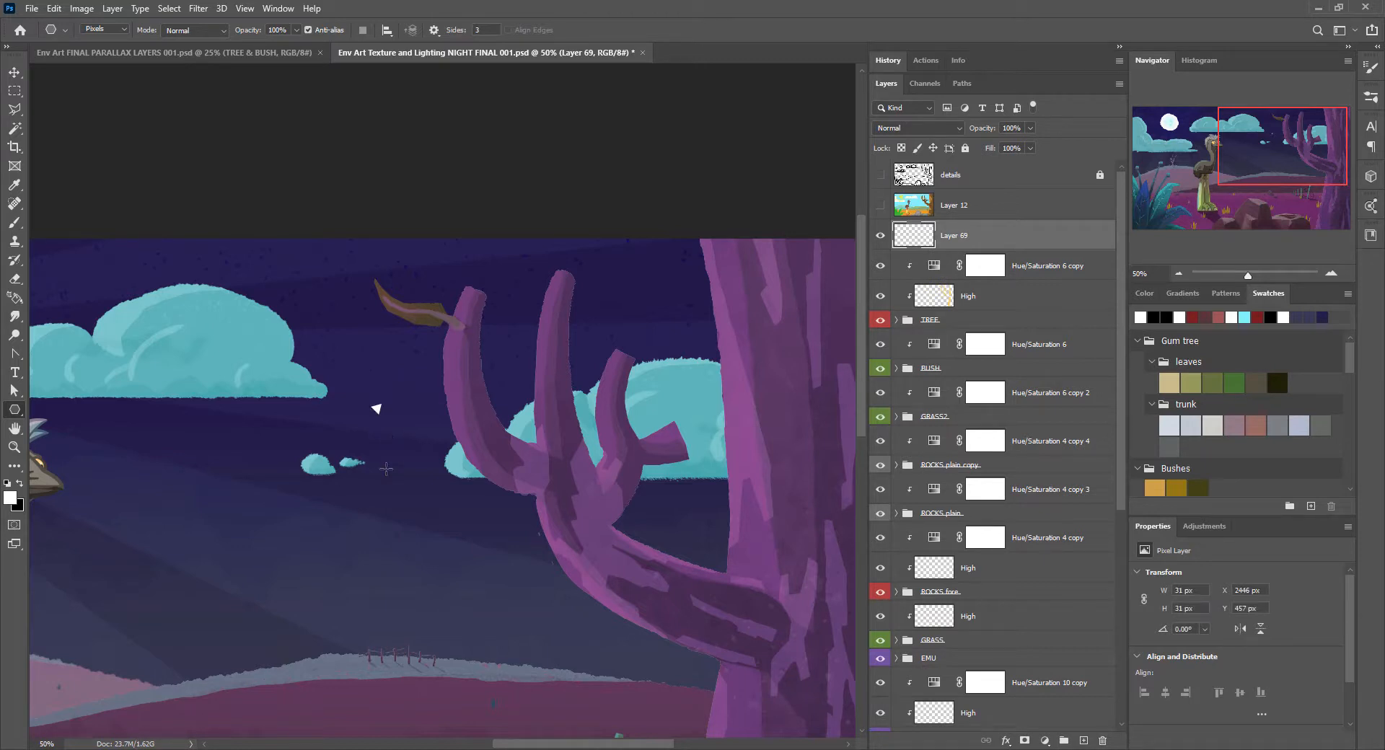
Draw four smaller white triangle stars scattered around the two tiny clouds, below the first star
click(1330, 274)
click(1330, 275)
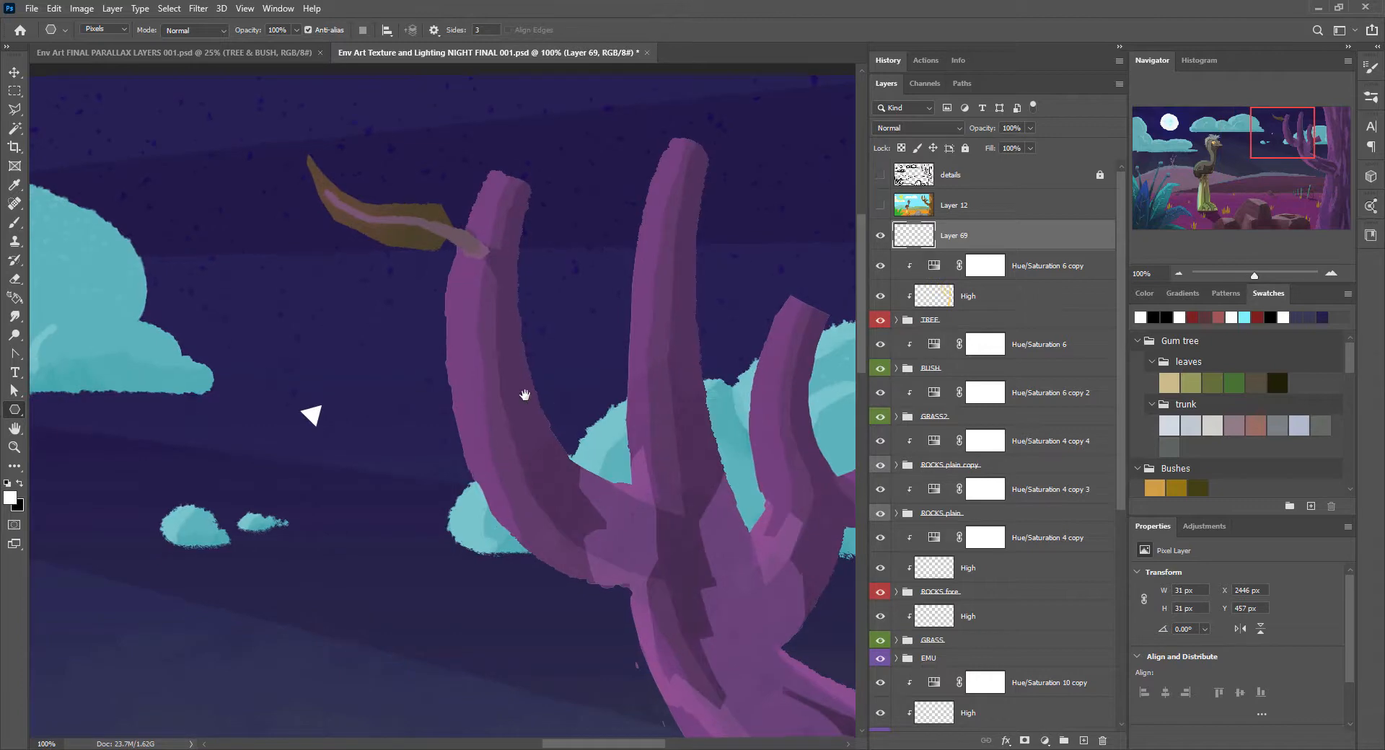
drag(457, 466, 676, 233)
drag(476, 449, 1006, 396)
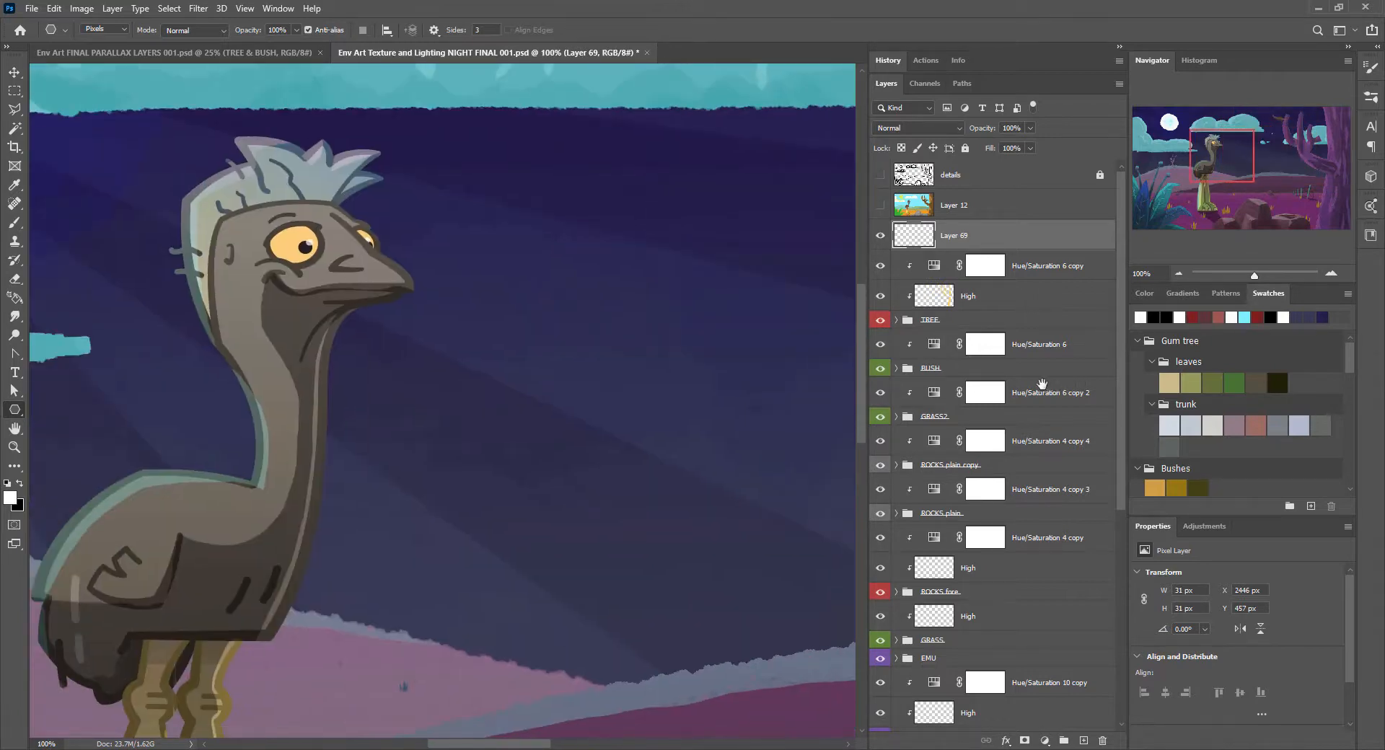
drag(807, 456, 248, 577)
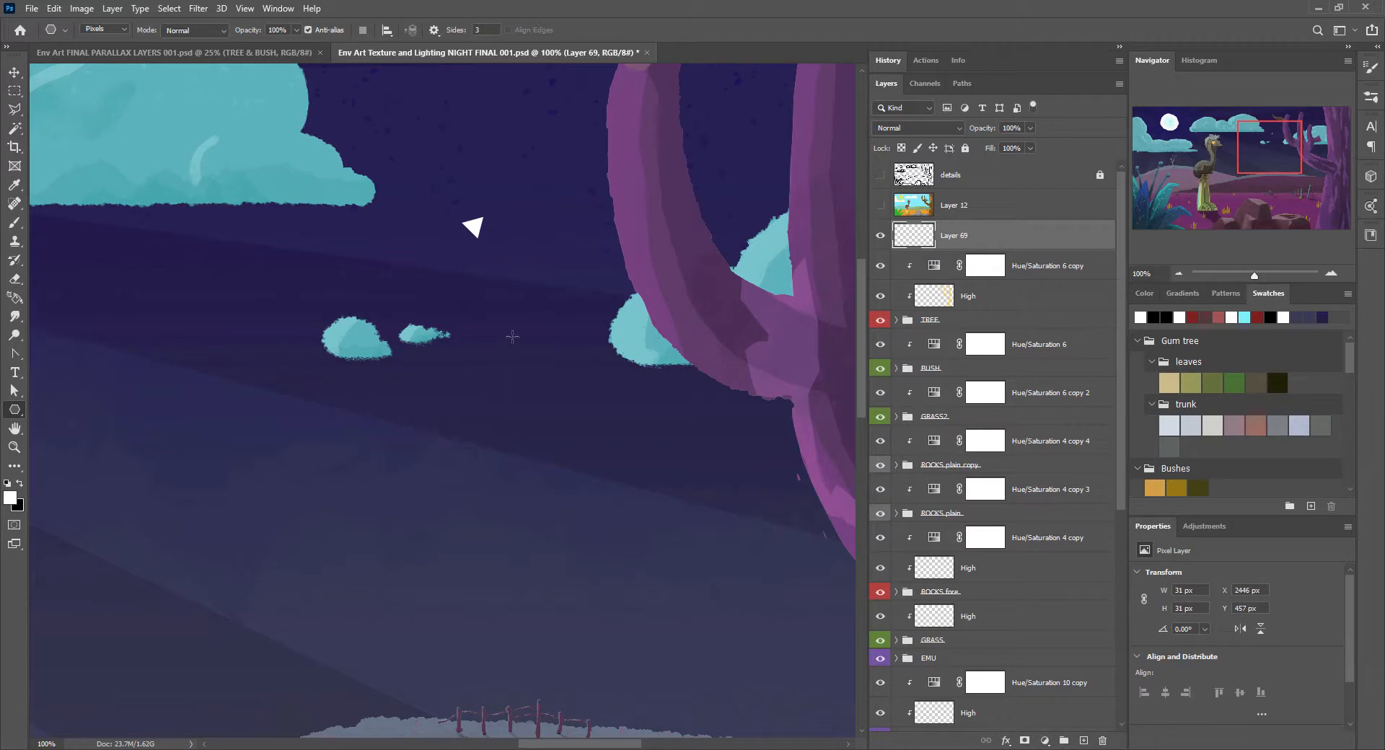
drag(508, 316, 508, 317)
drag(385, 252, 385, 252)
drag(371, 405, 372, 406)
drag(437, 348, 436, 349)
Move the star cluster down and right to about X 2441 px, Y 643 px, between the tiny clouds and the tree
key(v)
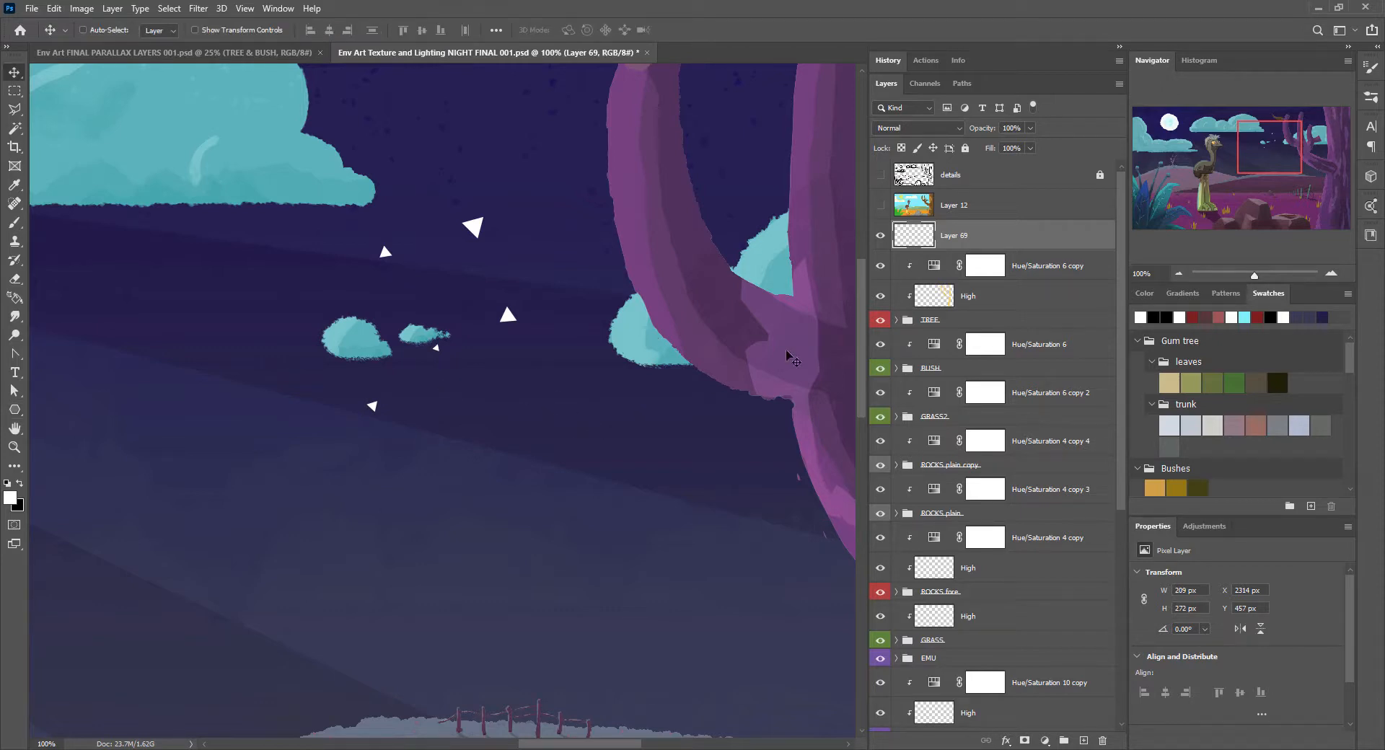
click(1178, 274)
drag(547, 477, 629, 635)
drag(564, 296, 716, 312)
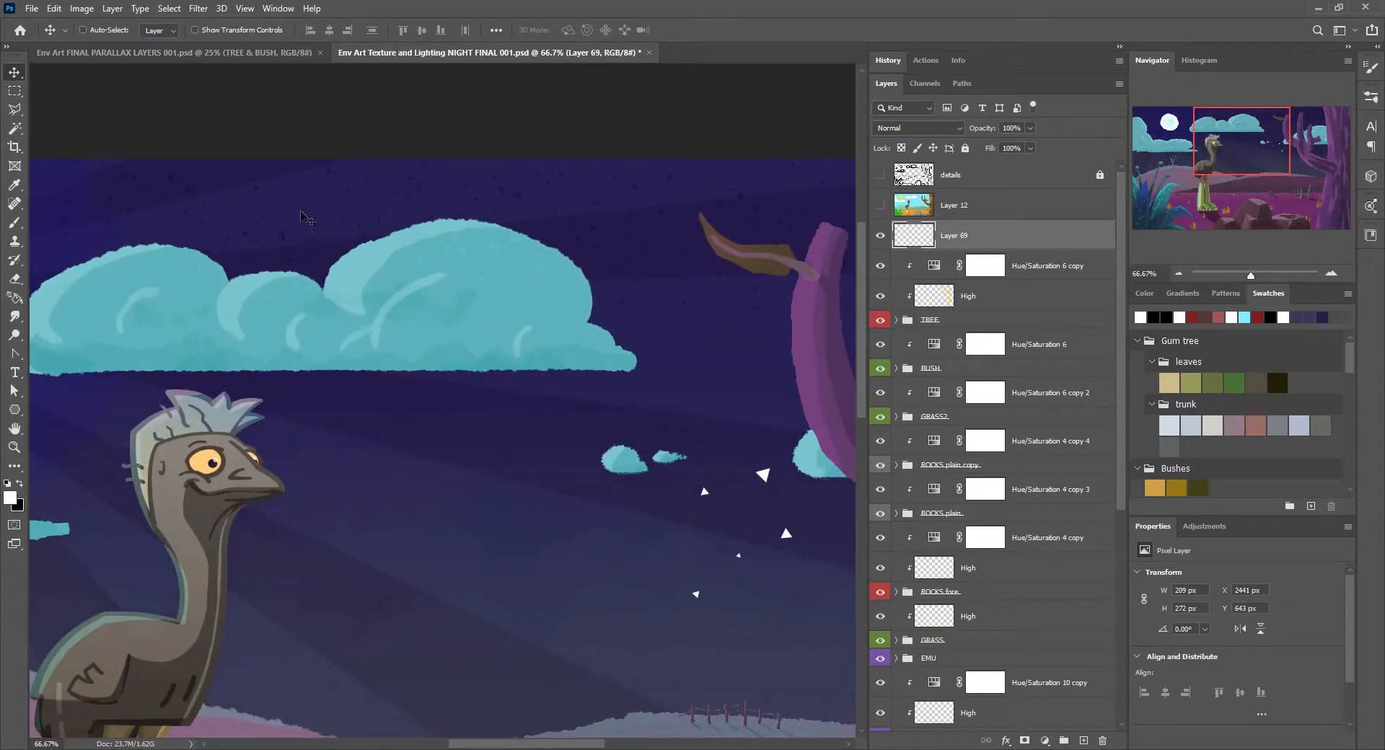
Draw small white triangle stars above the middle cloud and undo the last one
key(u)
drag(283, 213, 296, 222)
mouse_move(307, 239)
mouse_down()
mouse_move(314, 251)
mouse_move(306, 237)
mouse_move(254, 235)
mouse_move(294, 228)
mouse_up()
key(ctrl+z)
Scatter small white triangle stars in the sky left of the moon and around the dead tree's branches
drag(407, 342, 809, 250)
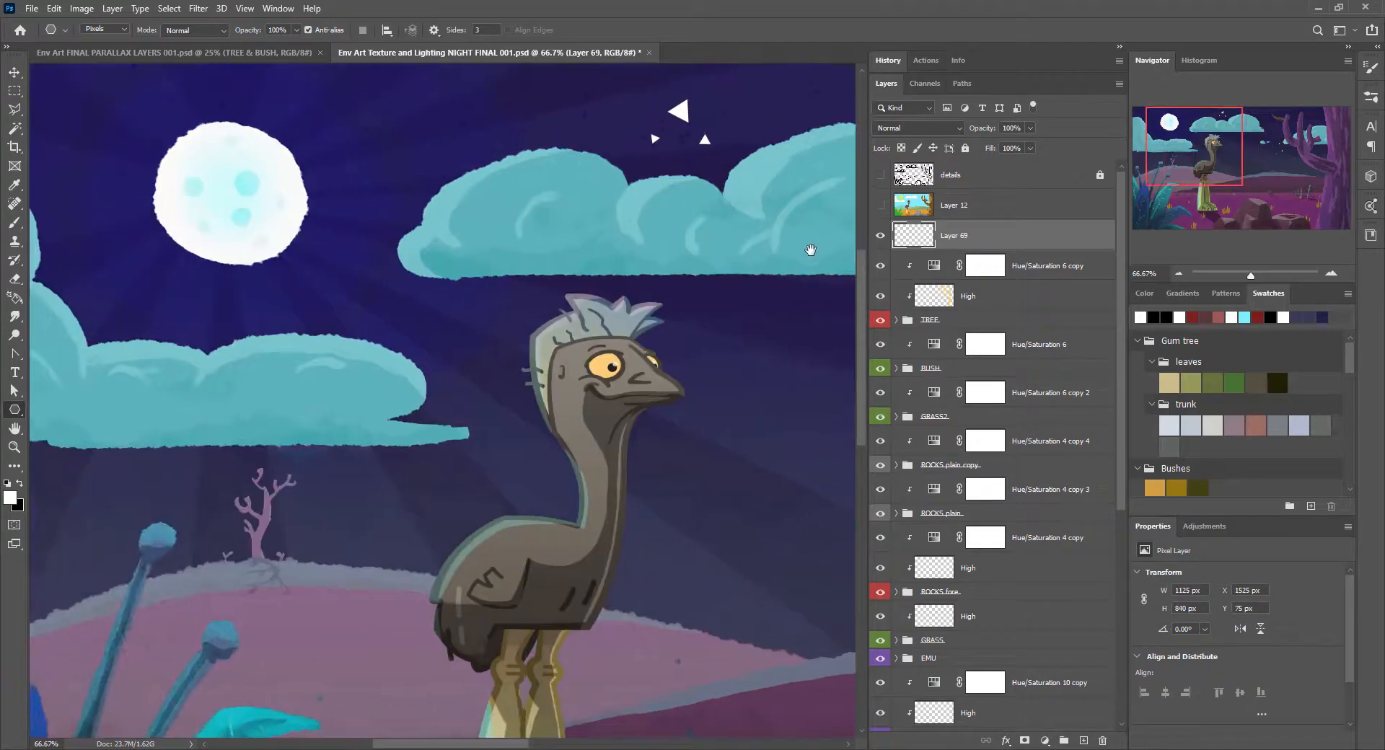
drag(297, 190, 693, 188)
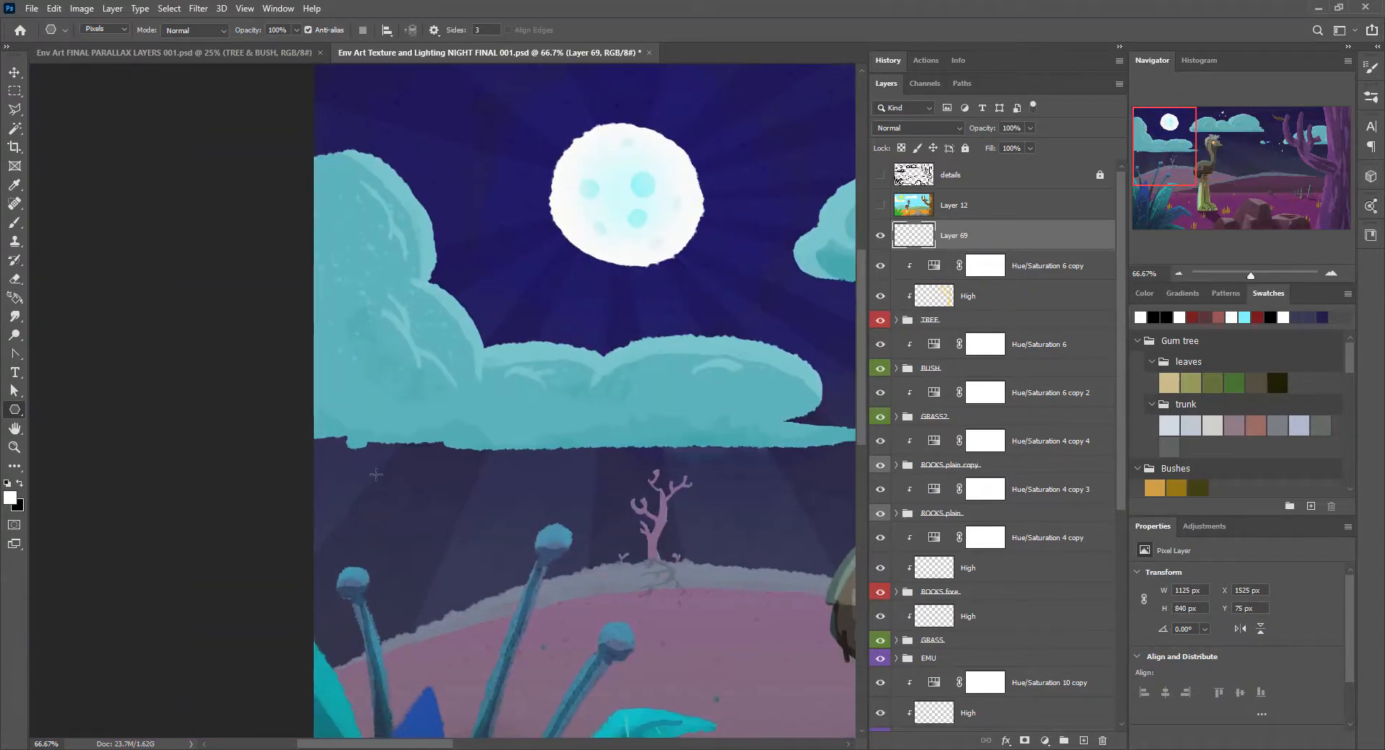
drag(386, 94, 316, 252)
drag(660, 420, 114, 422)
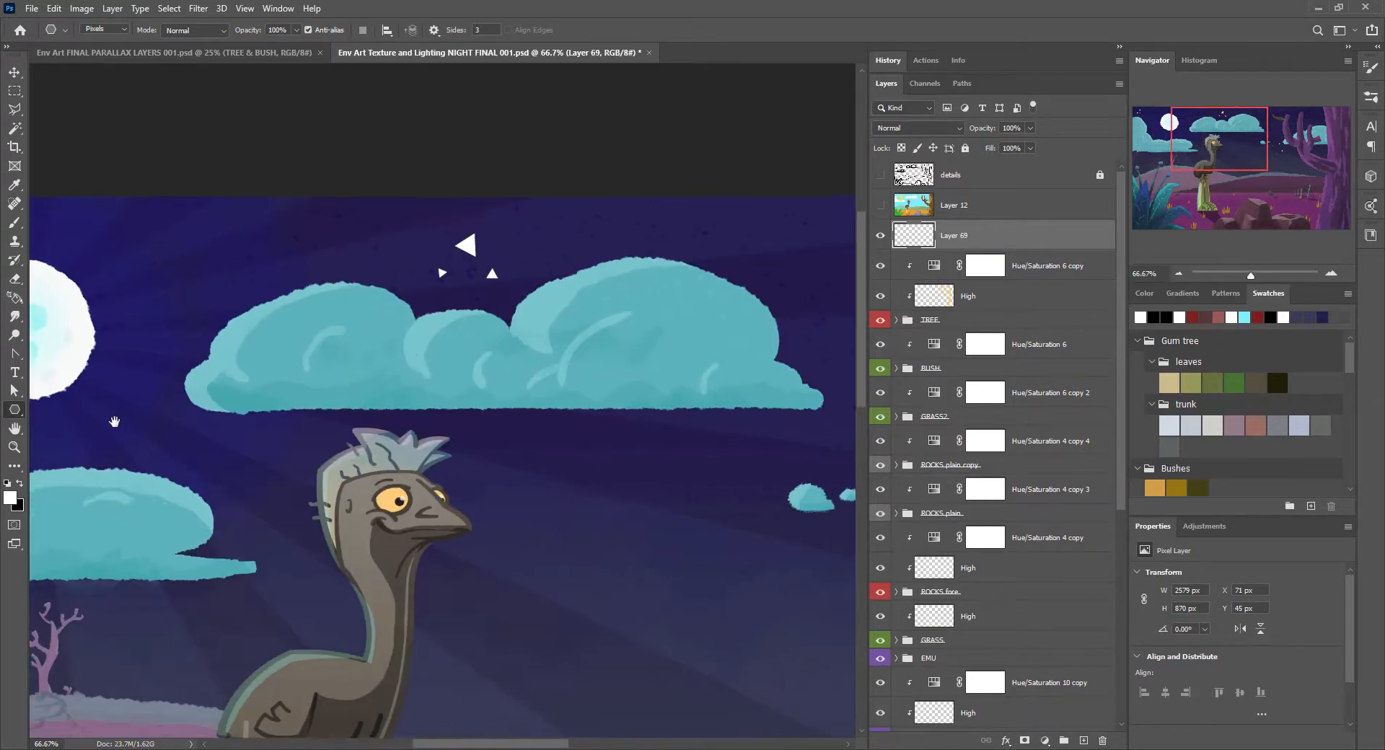
mouse_move(645, 272)
mouse_down()
mouse_move(656, 297)
mouse_move(425, 343)
mouse_move(474, 332)
mouse_move(442, 346)
mouse_up()
drag(532, 445, 807, 426)
Add one small triangle star above the right side of the middle cloud and another beneath it, beside the emu's head
click(1178, 274)
click(1178, 274)
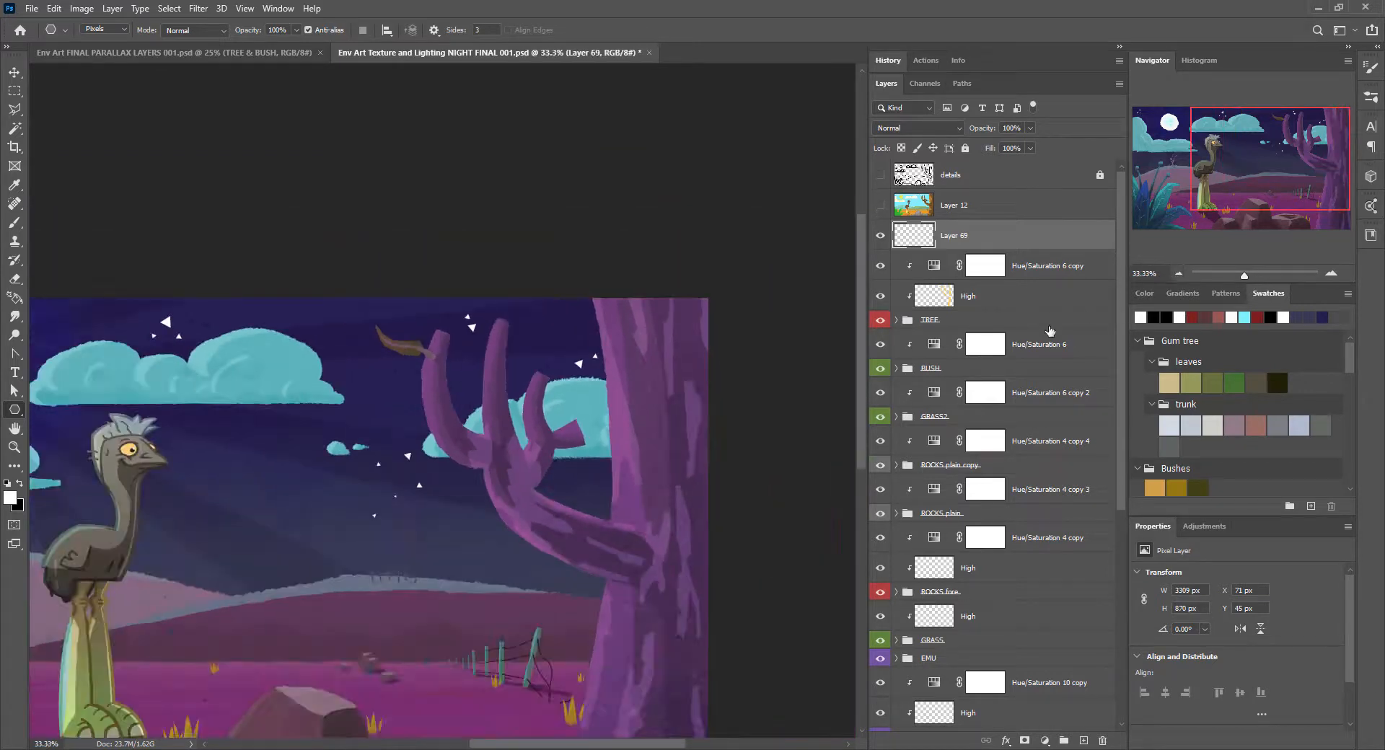
drag(718, 472, 819, 429)
drag(380, 548, 508, 469)
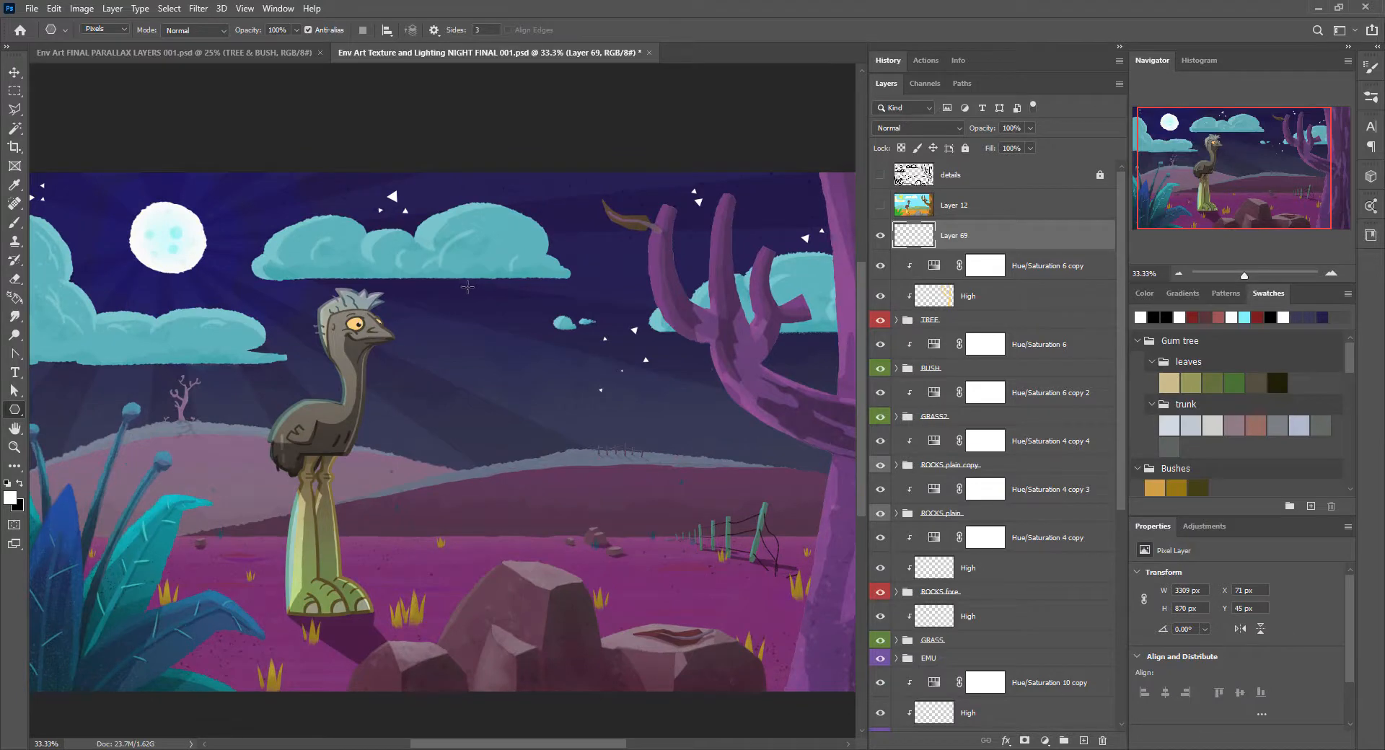
drag(521, 177, 528, 185)
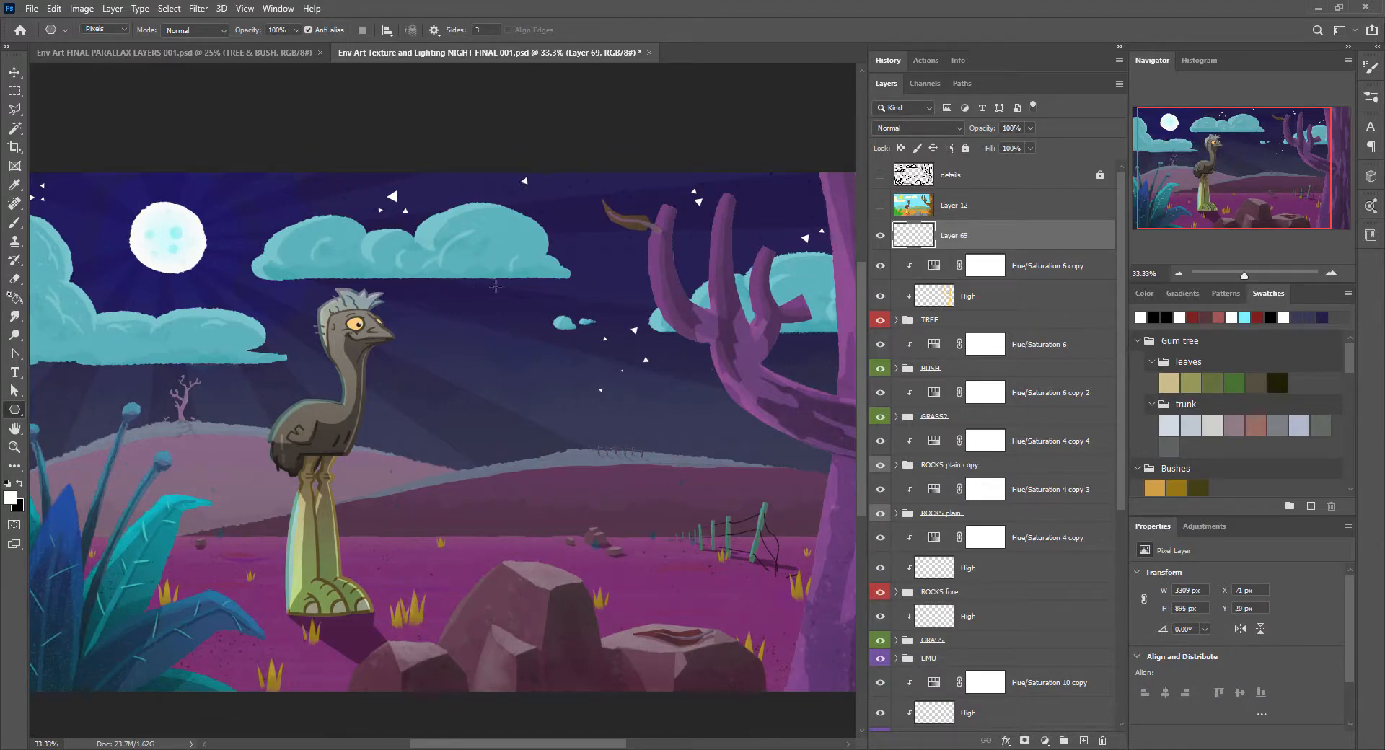
click(437, 304)
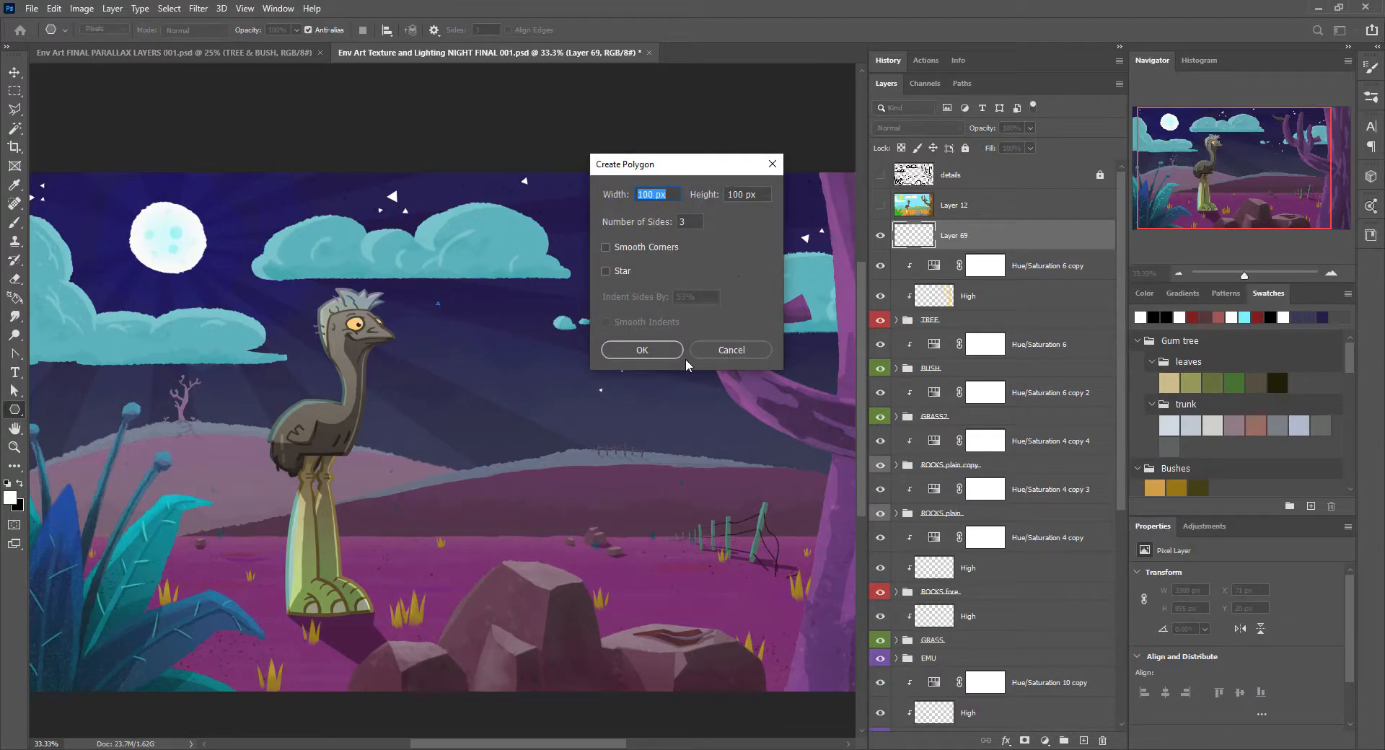
click(730, 351)
drag(432, 294, 434, 297)
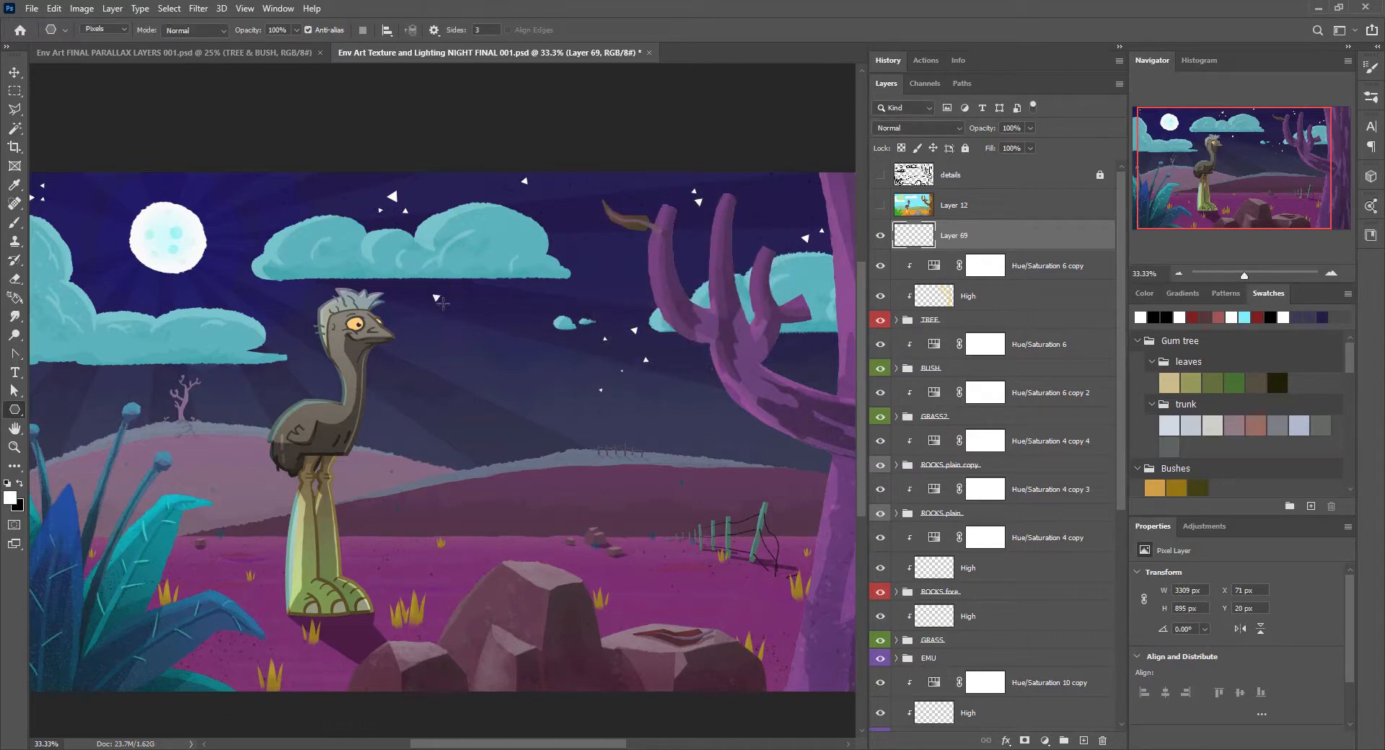
drag(464, 356, 639, 354)
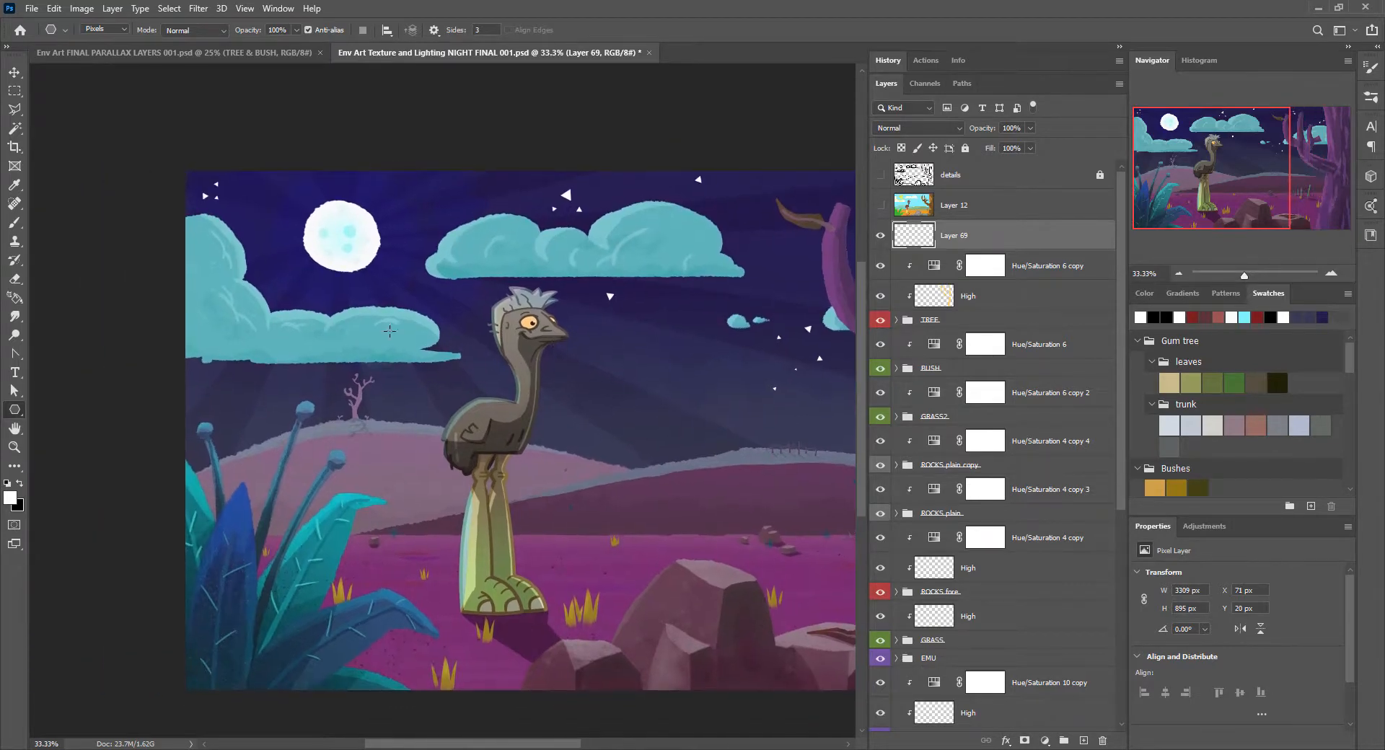
click(273, 297)
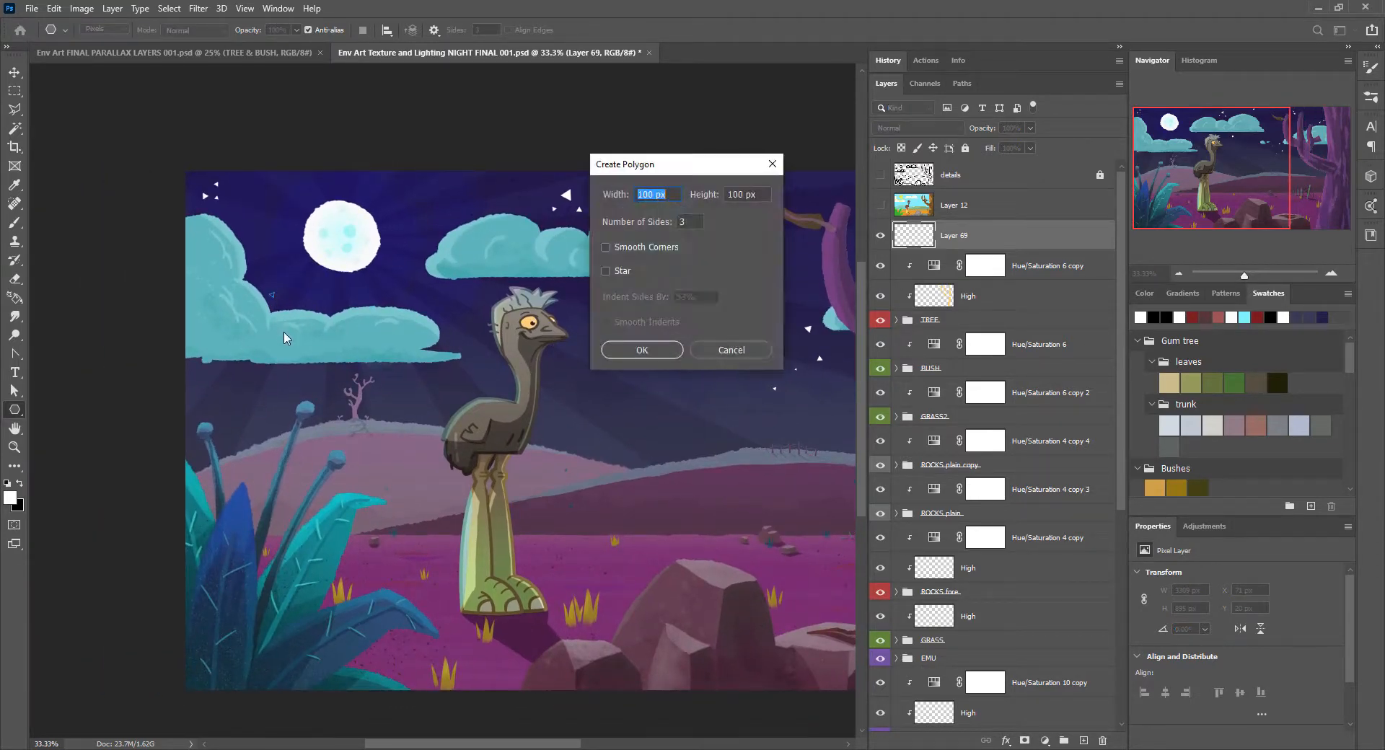
click(667, 351)
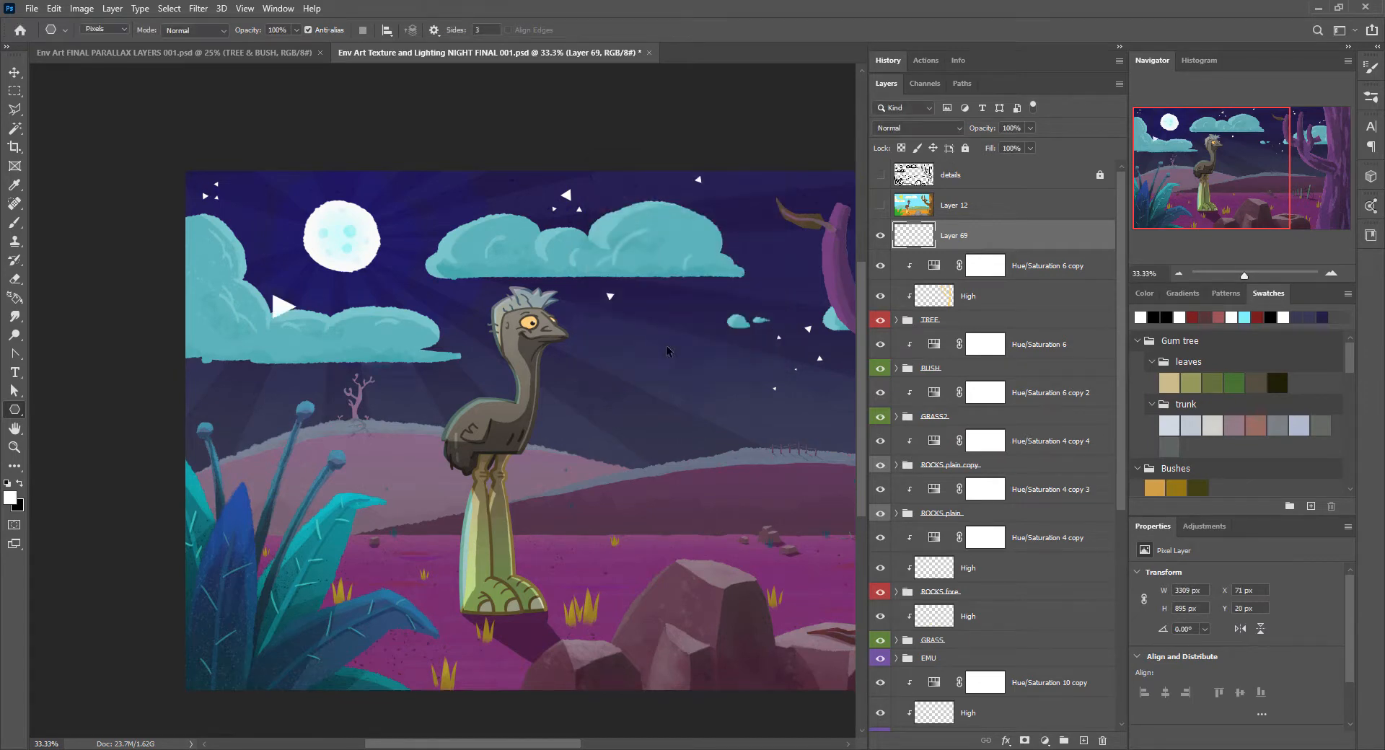
key(ctrl+z)
click(273, 290)
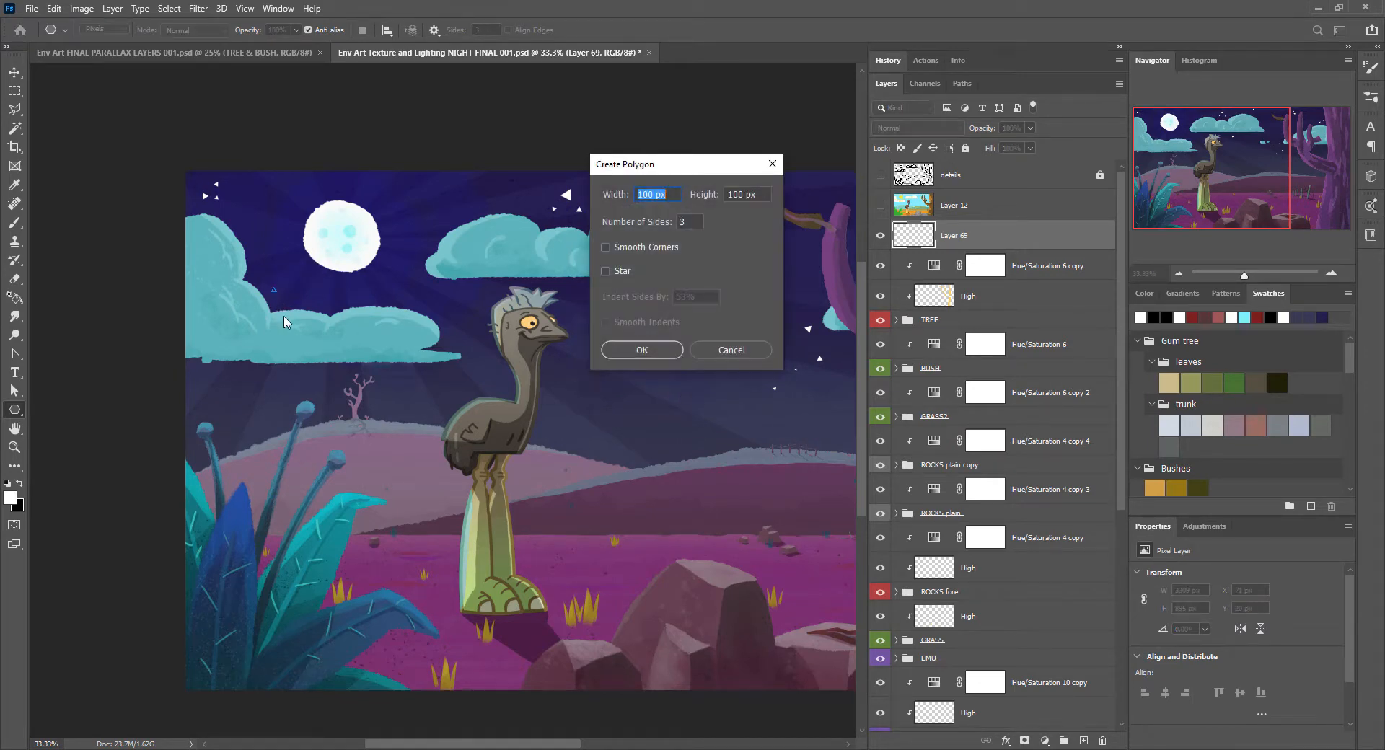
click(730, 350)
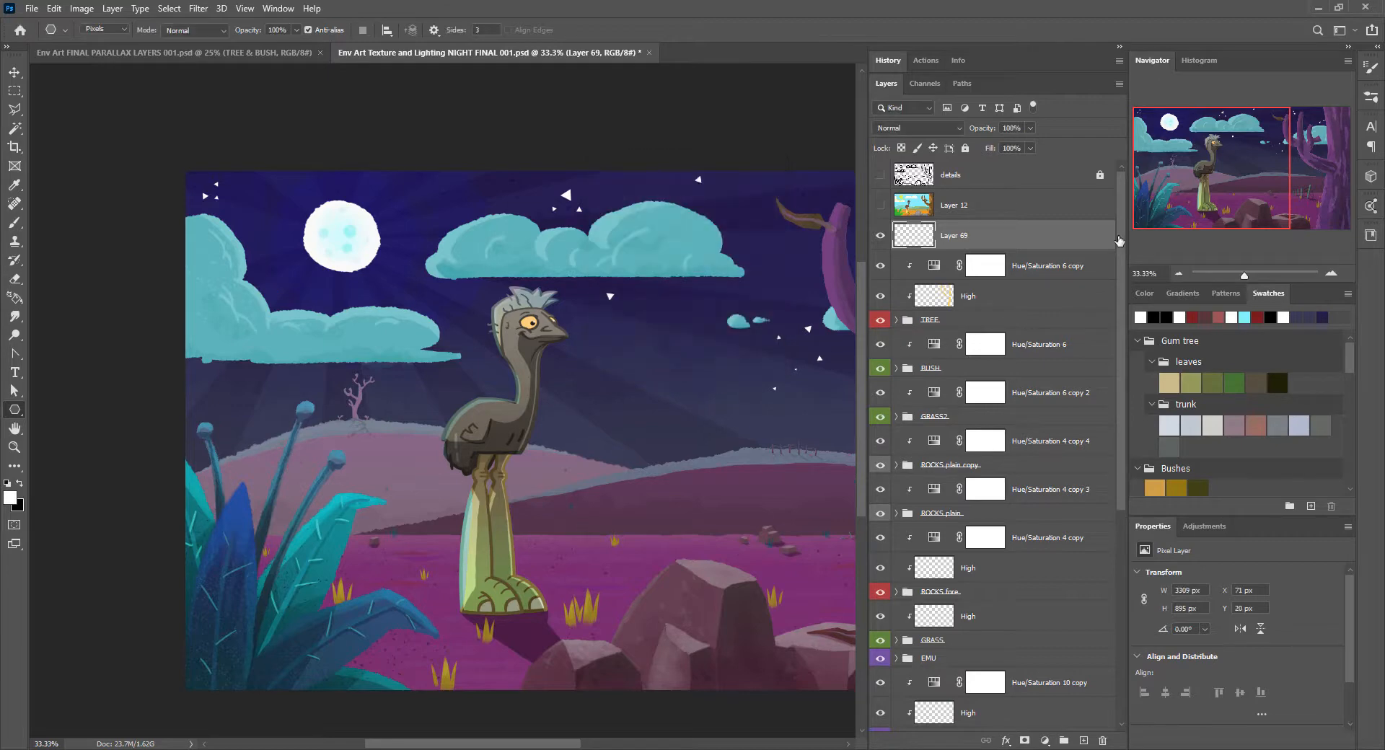
Draw a tiny white triangle star between the large left cloud and the moon
click(1330, 273)
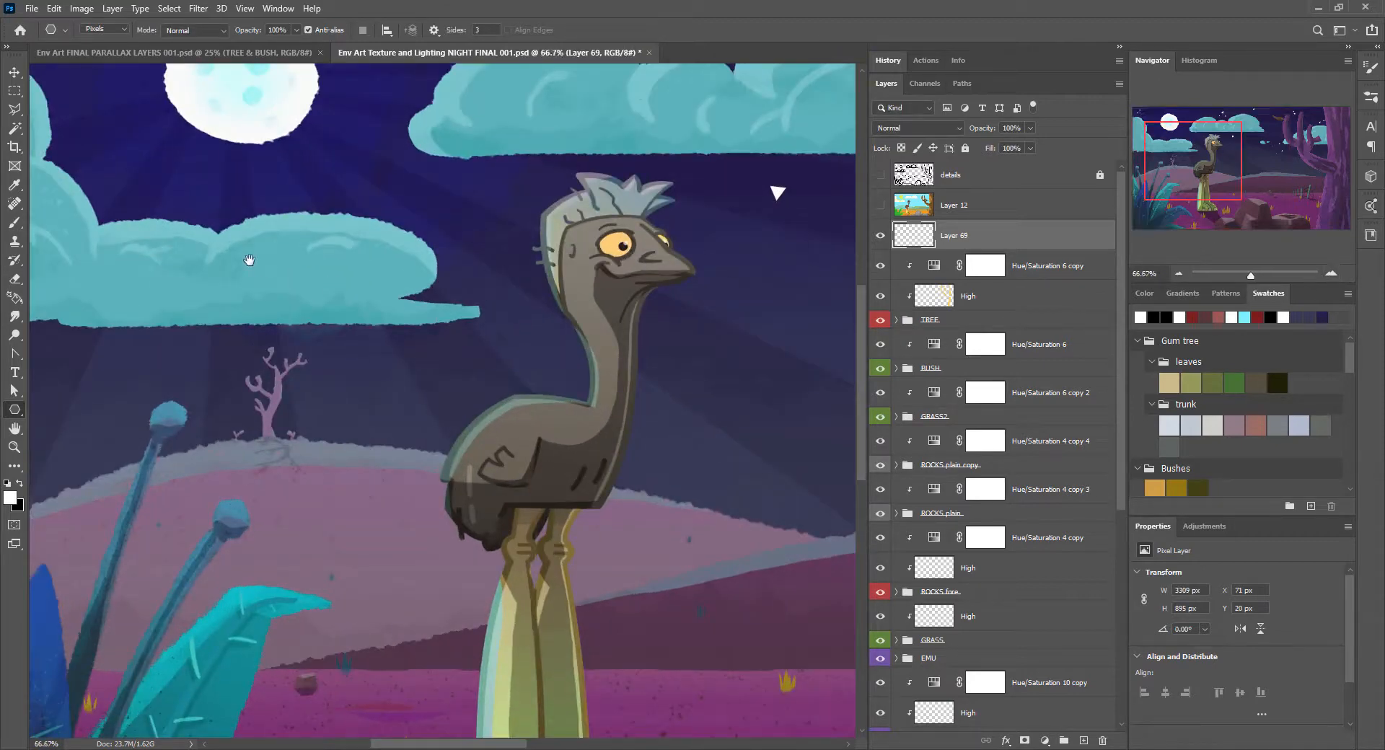
click(1330, 275)
click(1329, 275)
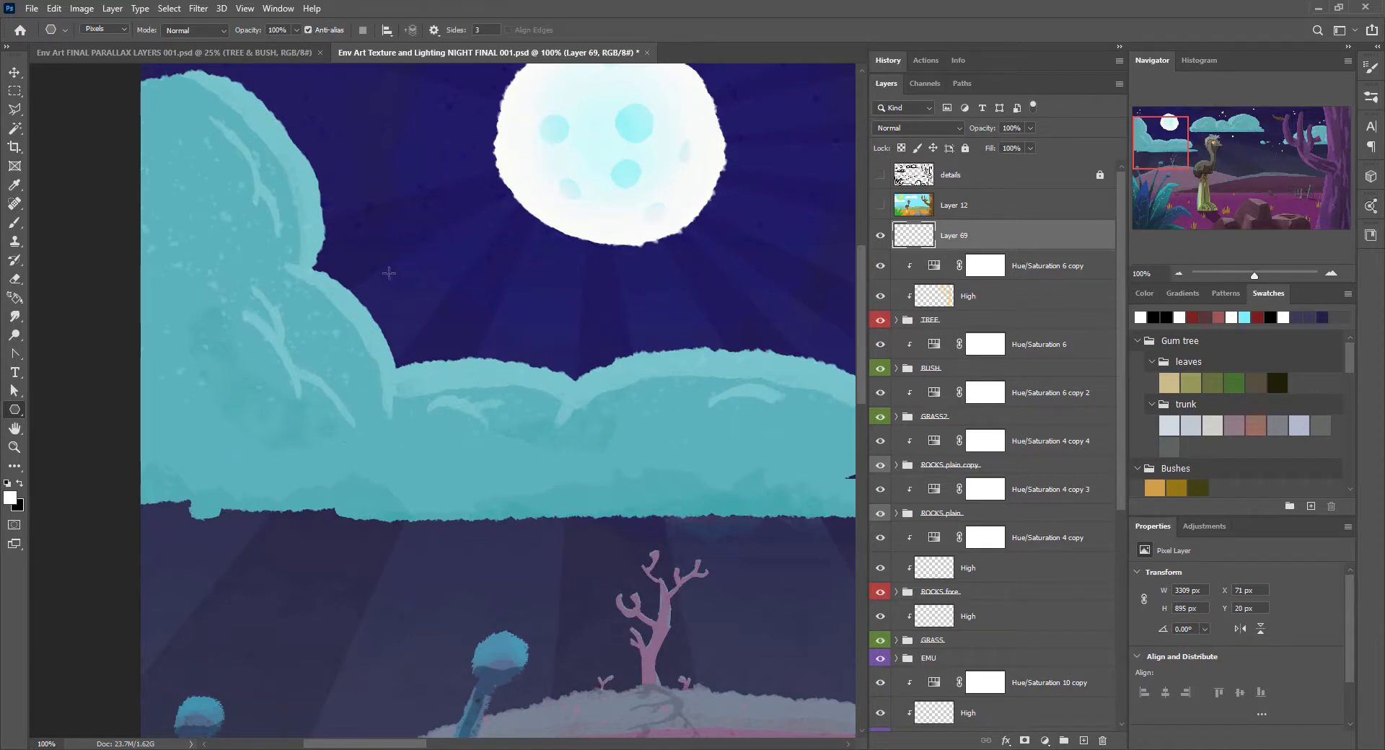
drag(385, 270, 388, 273)
drag(484, 283, 369, 465)
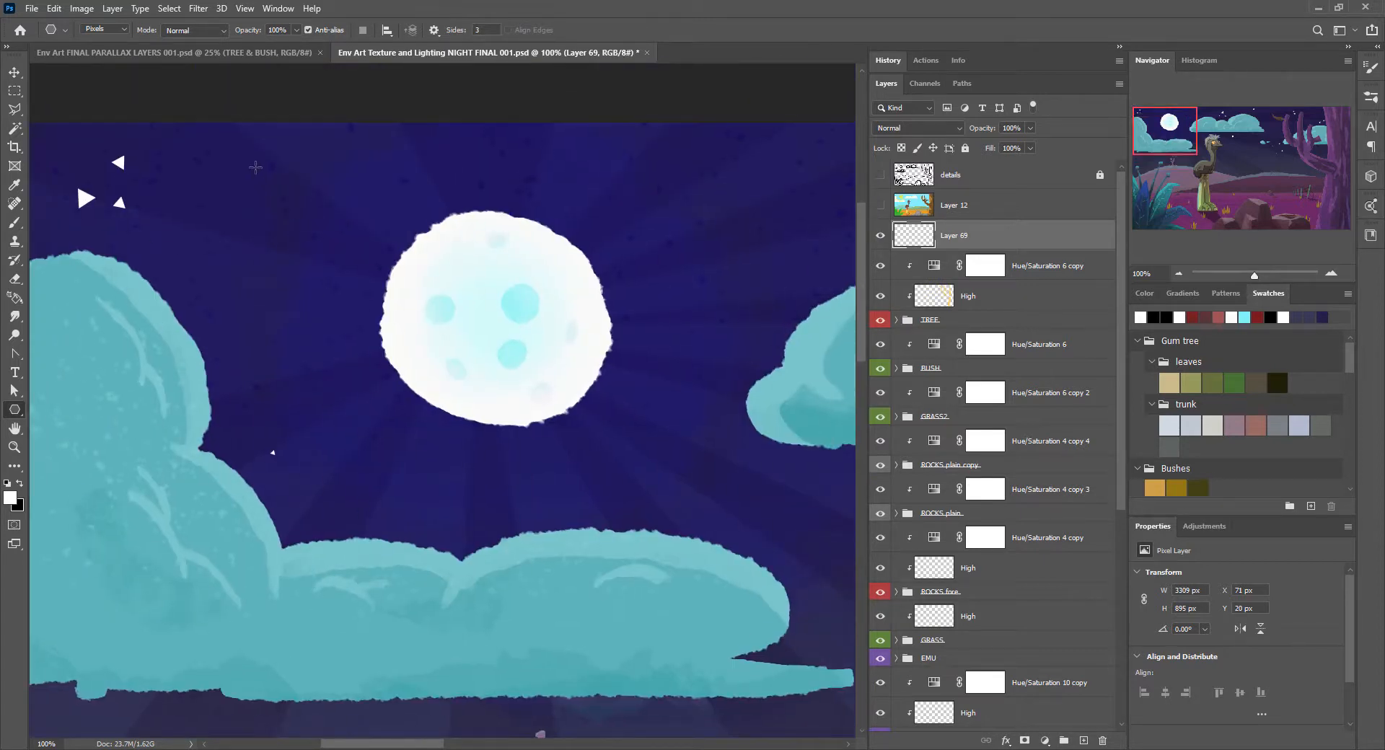
drag(255, 168, 256, 168)
key(BackSpace)
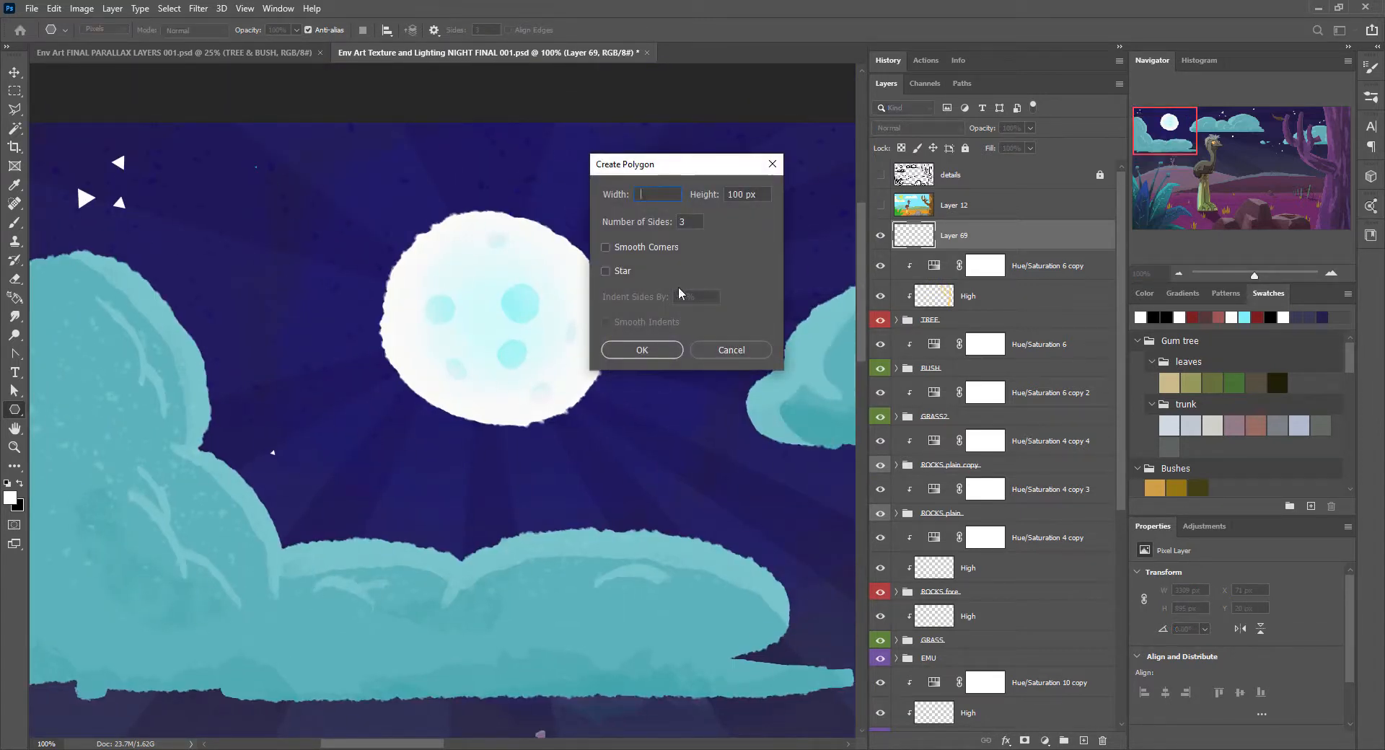
key(Escape)
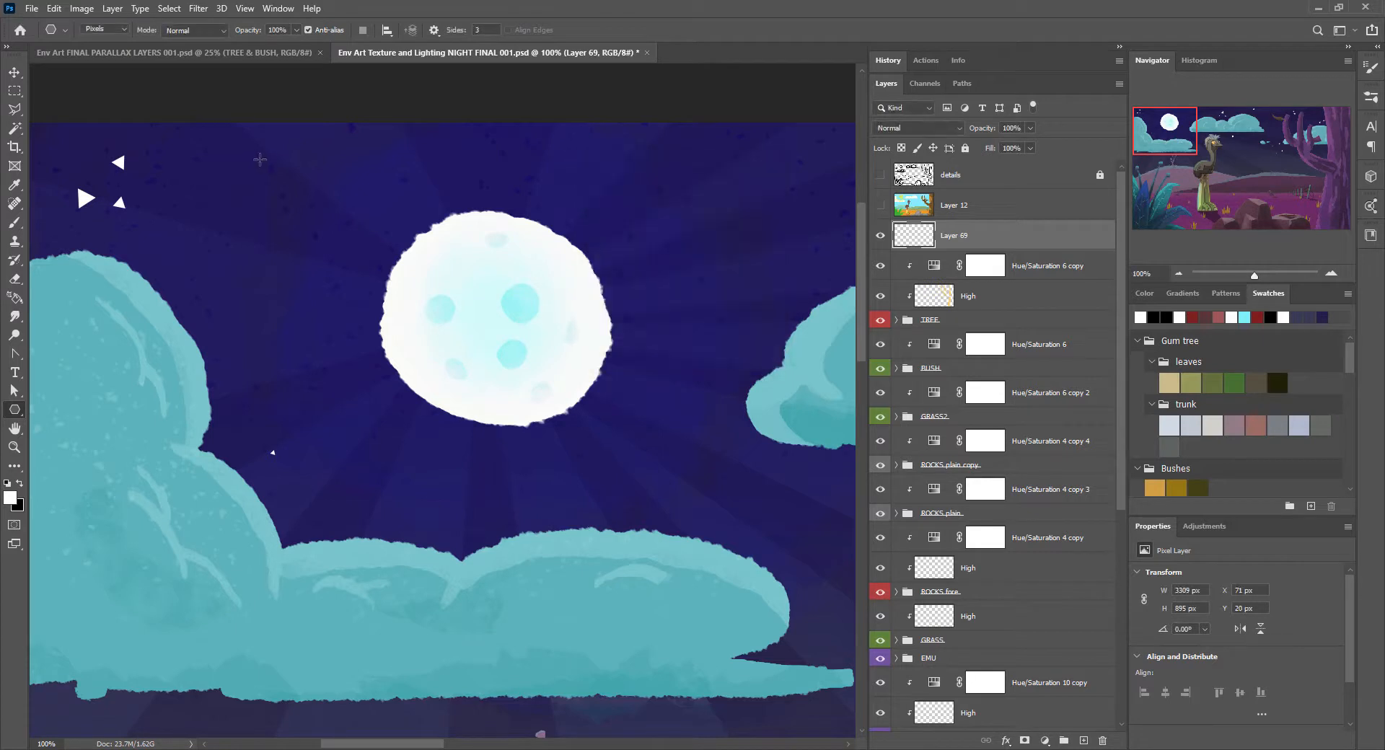
drag(260, 159, 259, 158)
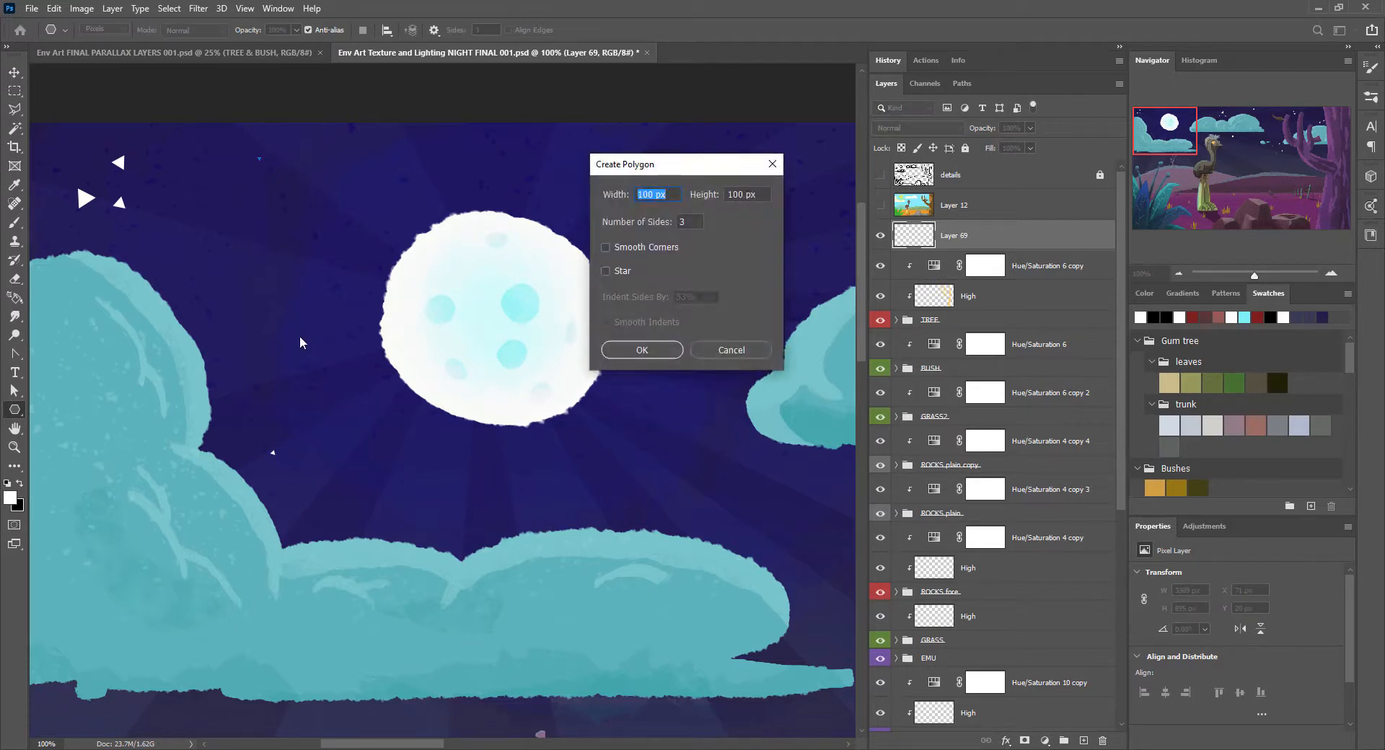
click(725, 356)
Draw a tiny white triangle star in the dark sky just left of the moon's upper edge
click(1331, 274)
click(1334, 272)
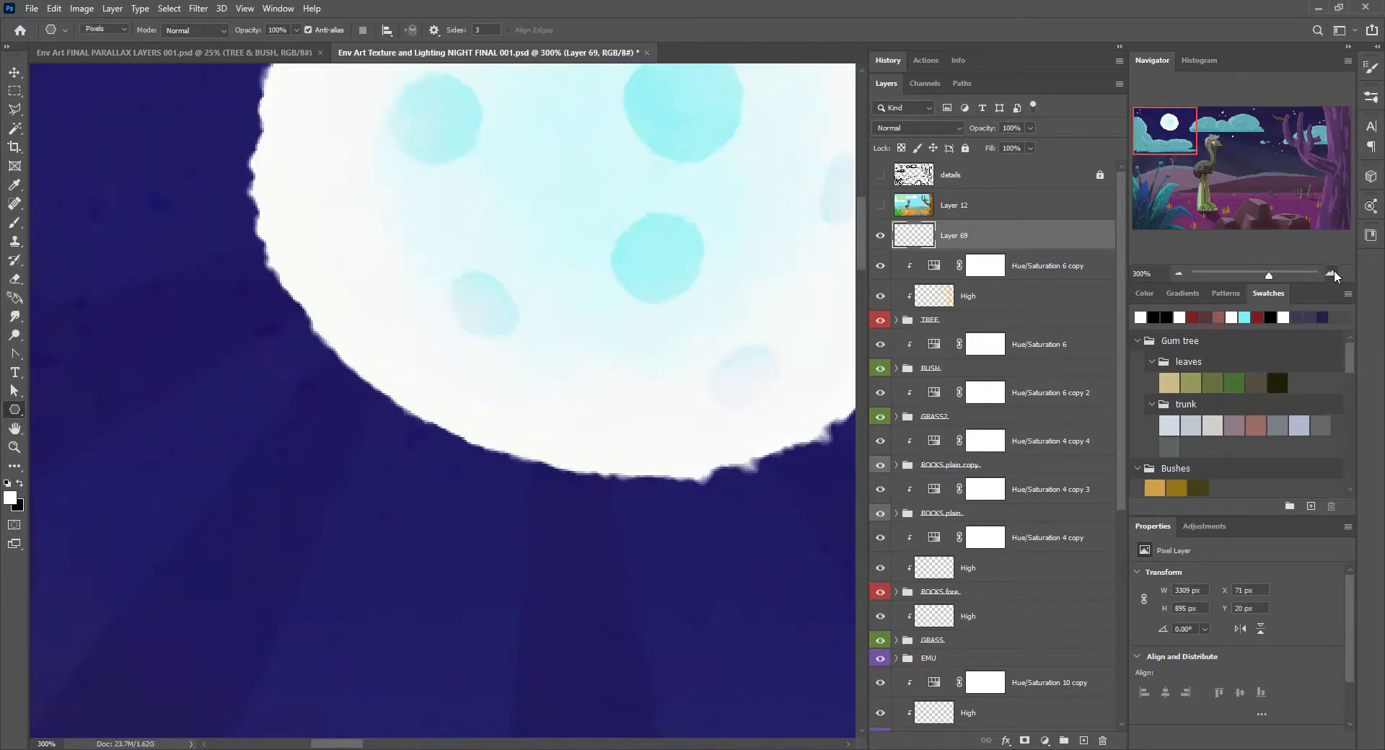
click(1334, 271)
drag(309, 218, 689, 566)
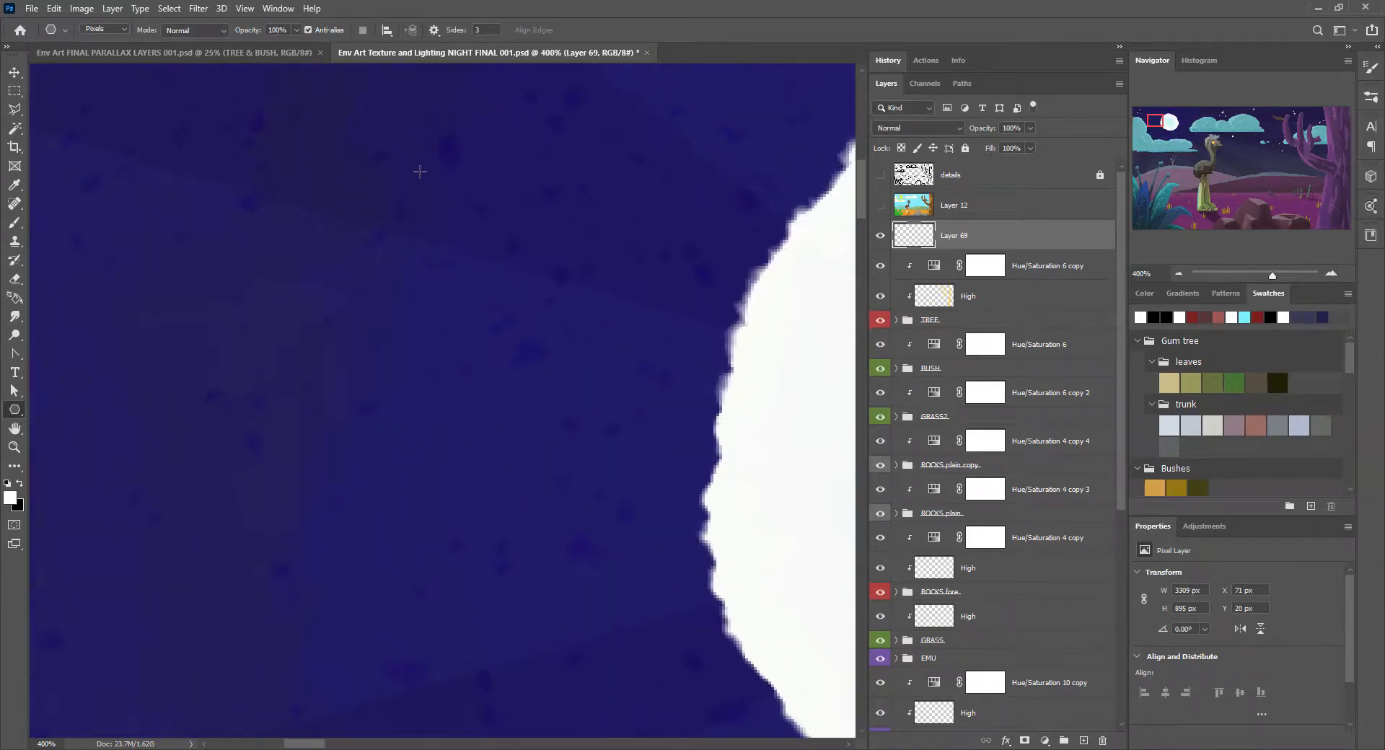
drag(421, 172, 424, 173)
drag(686, 325, 127, 513)
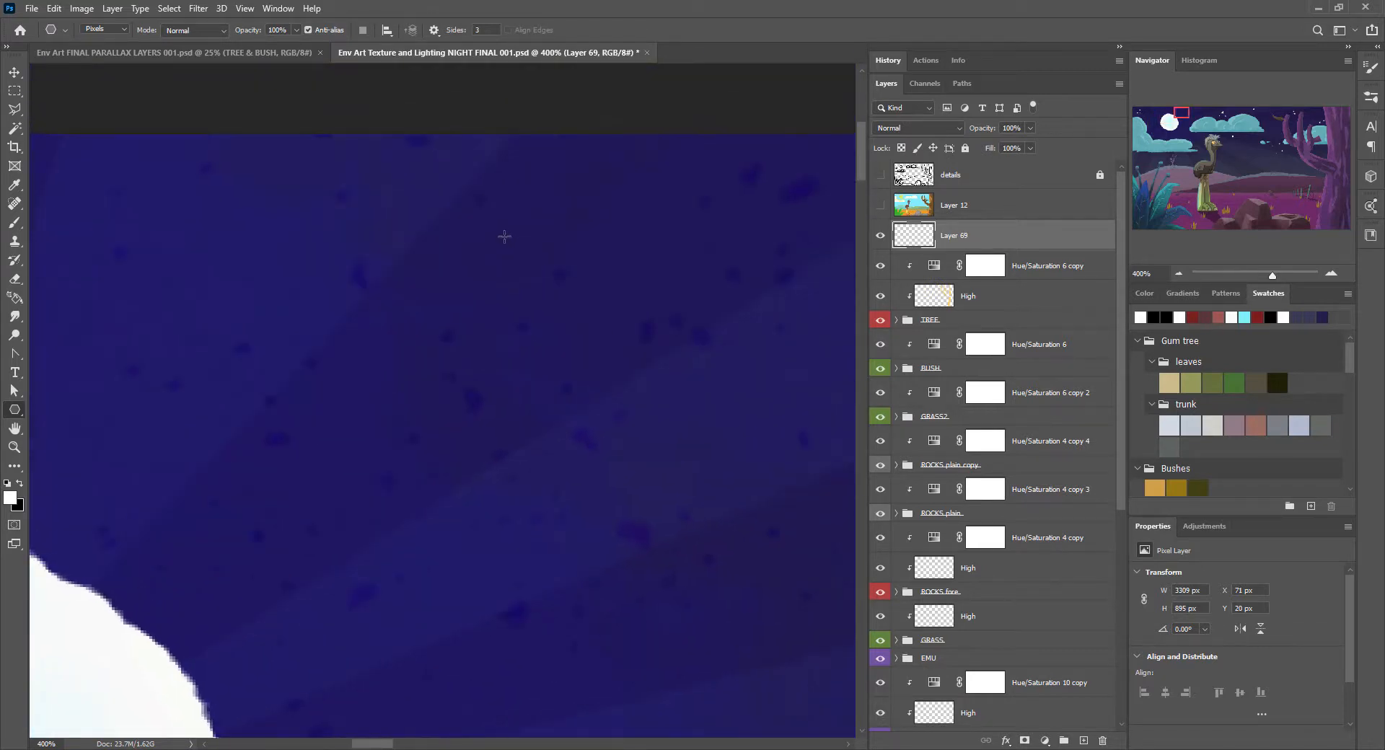
drag(504, 234, 506, 237)
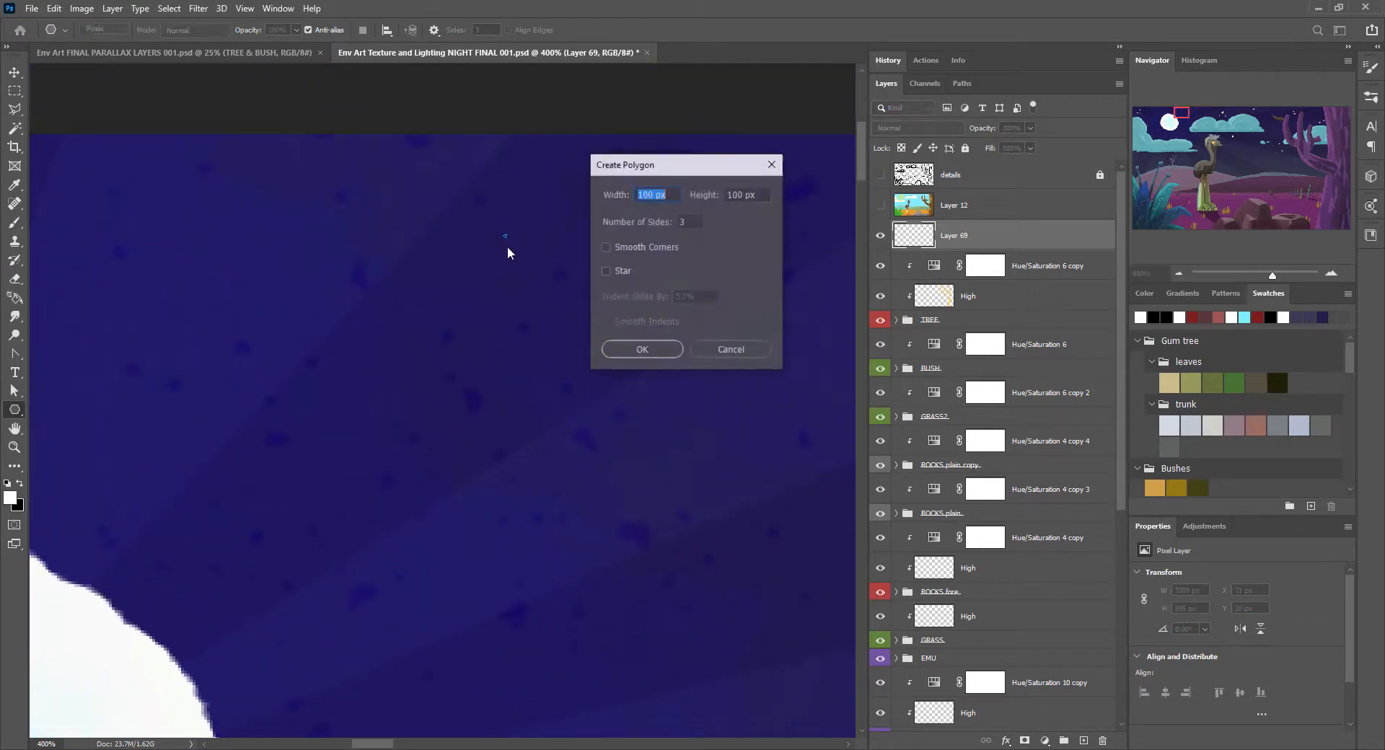
click(720, 348)
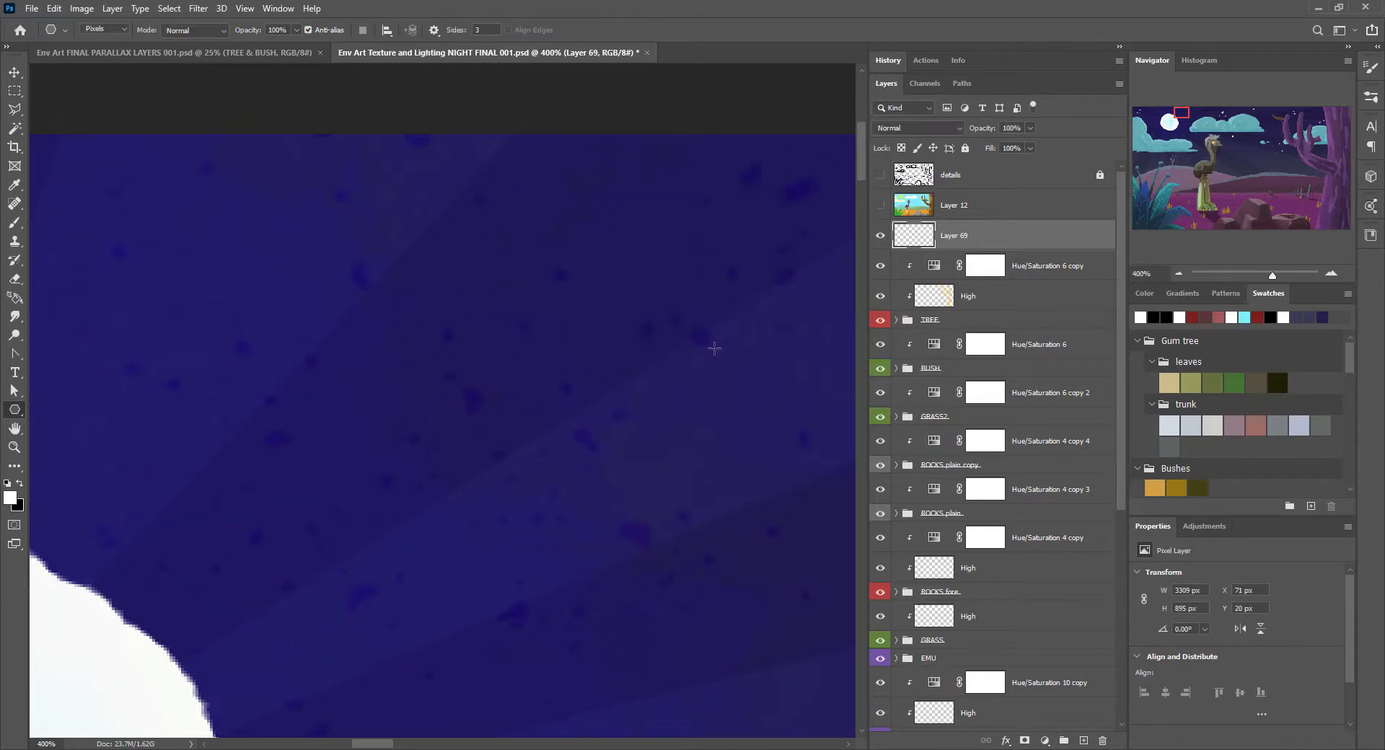
Paint tiny white star dots with a 1 px brush in the sky right of the moon and above the middle cloud
key(b)
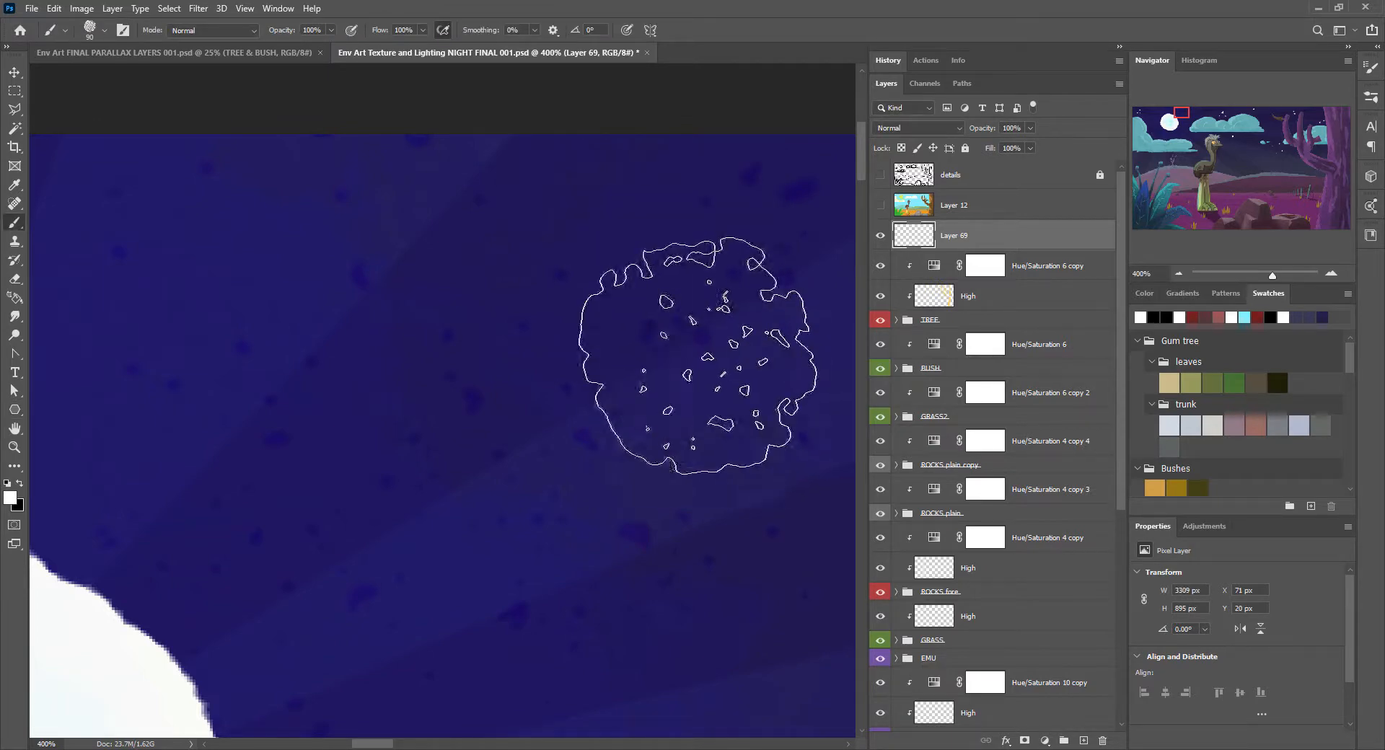
right_click(653, 315)
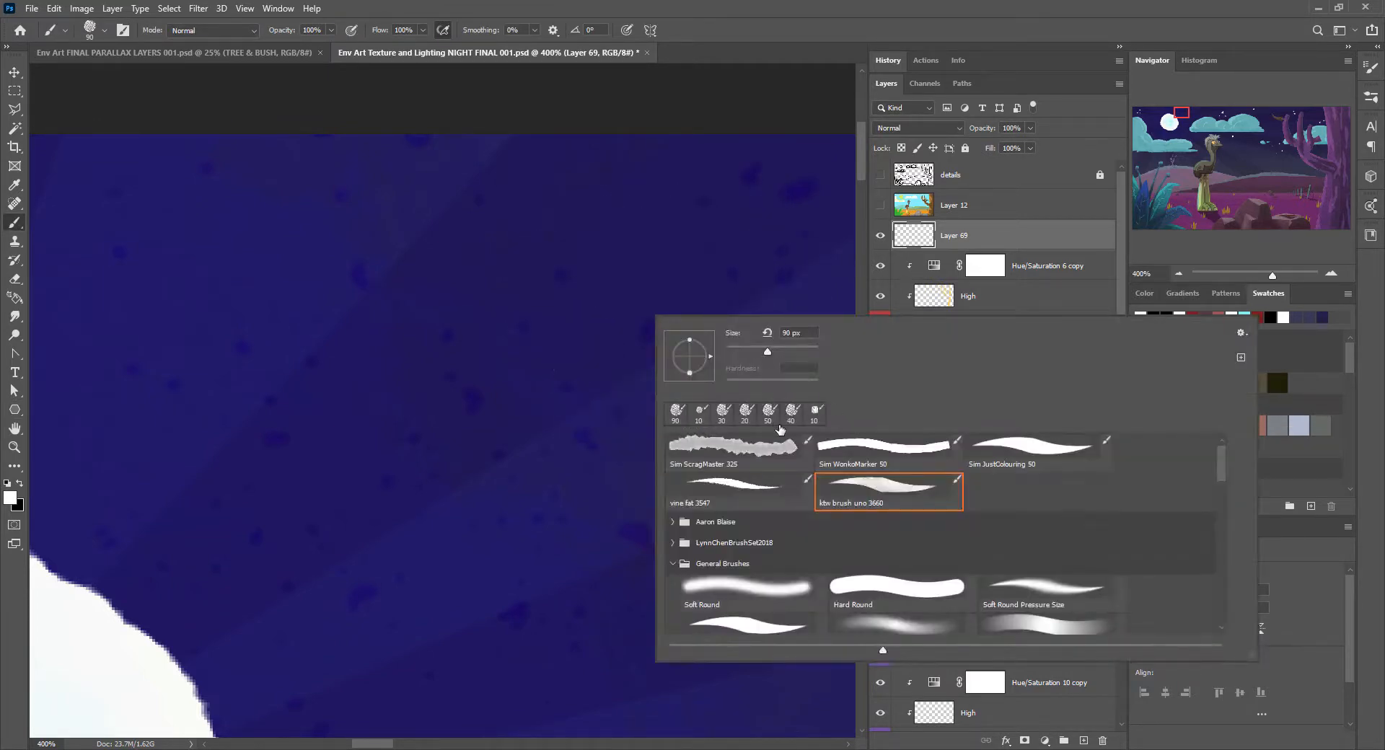
drag(730, 344, 727, 354)
click(744, 37)
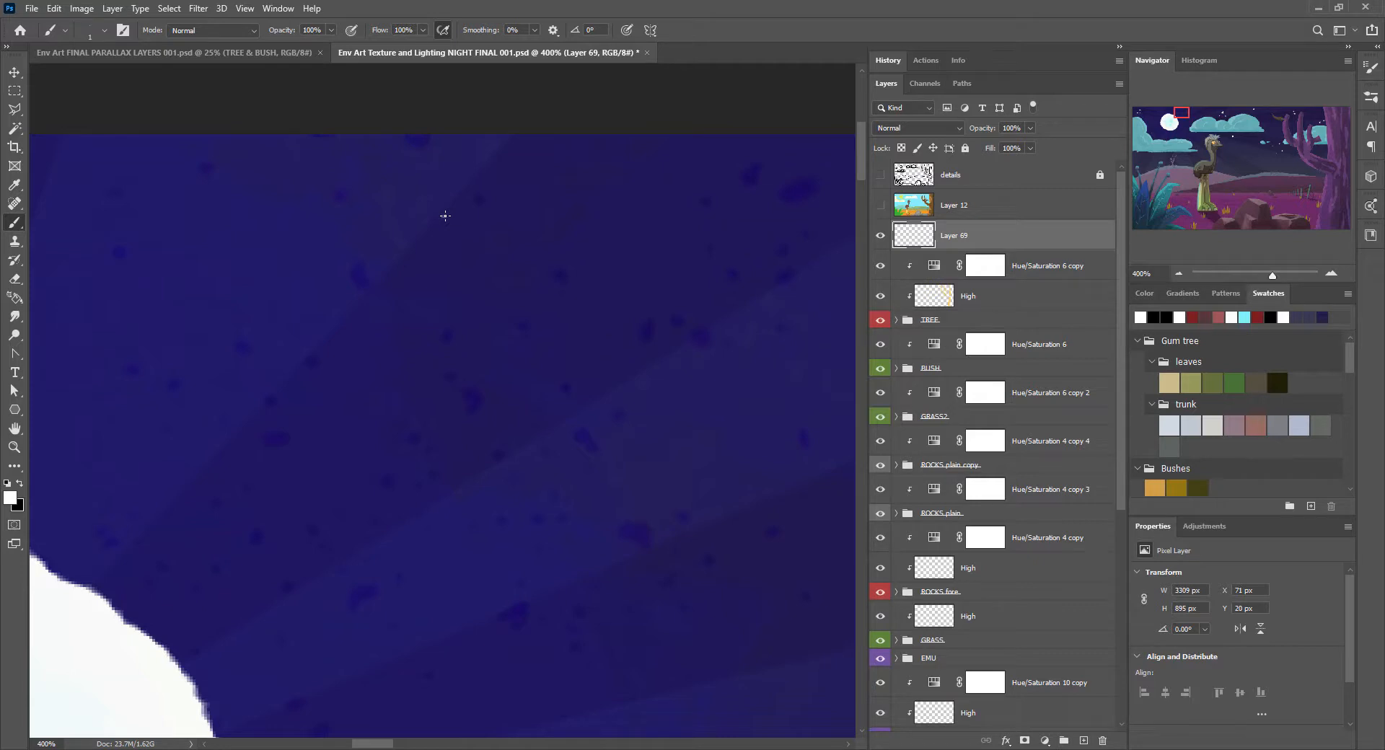
key(ctrl+1)
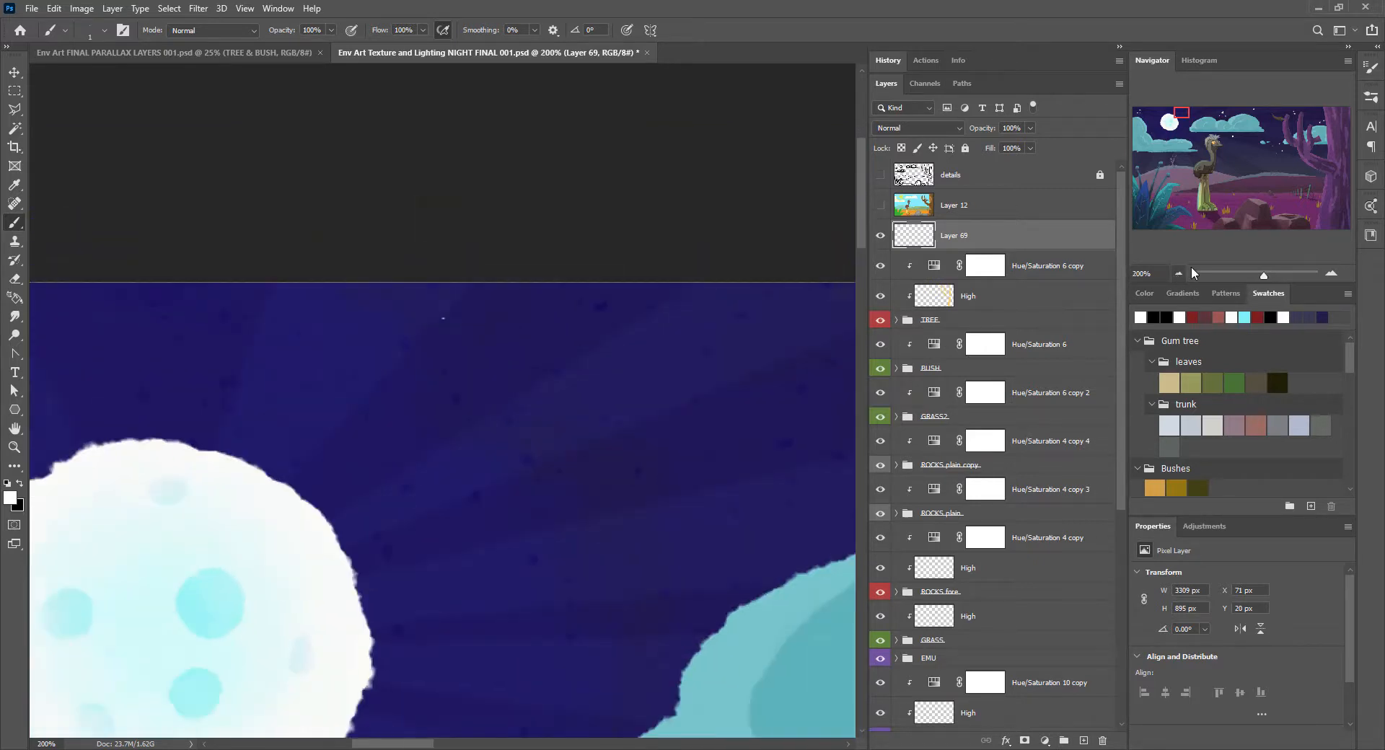
drag(601, 487, 549, 288)
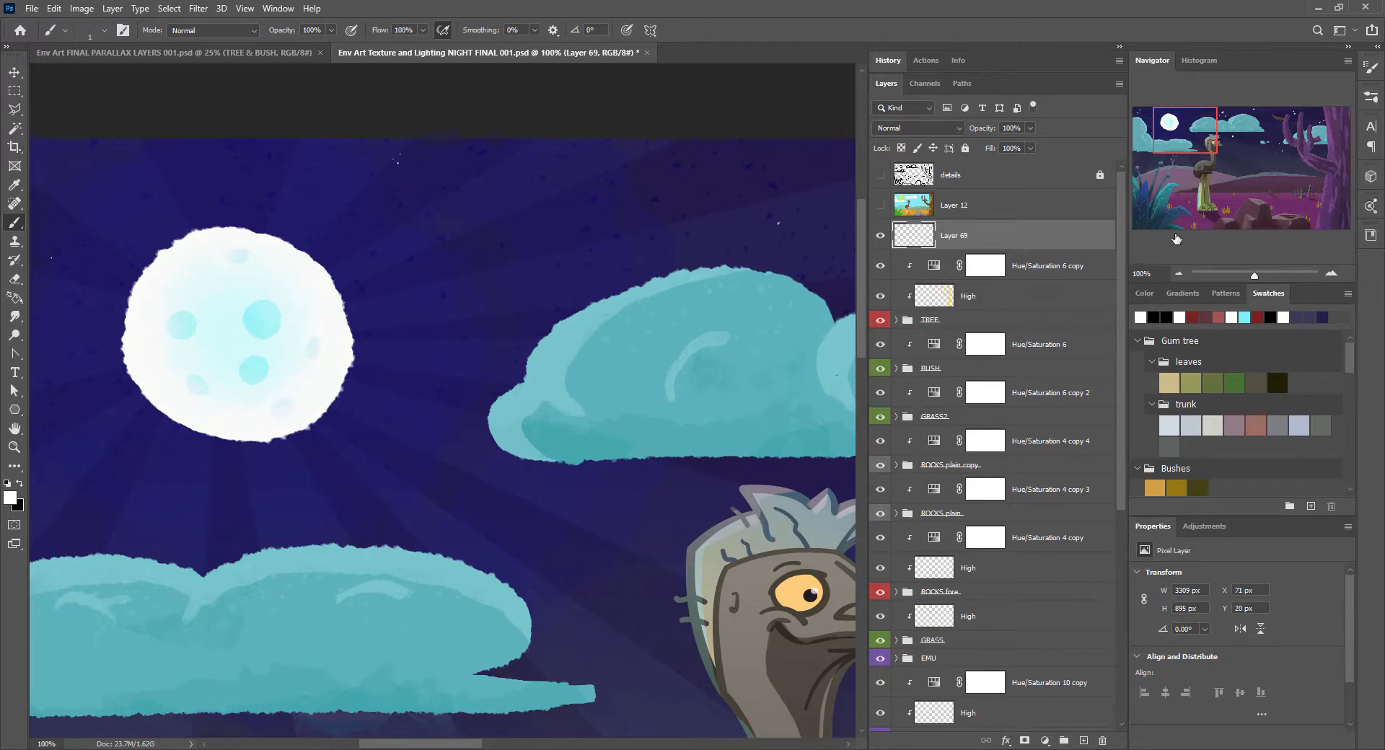
key(ctrl+minus)
drag(670, 505, 388, 465)
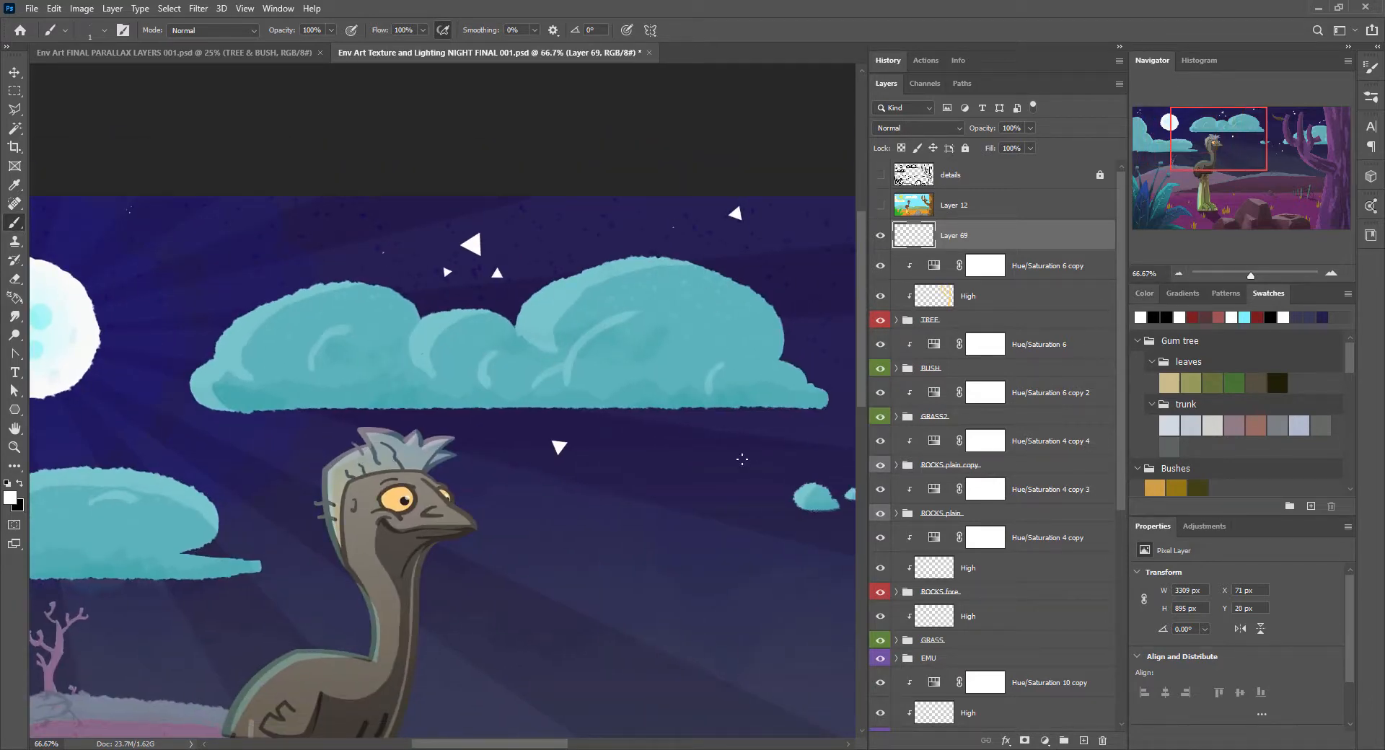
drag(777, 364, 399, 333)
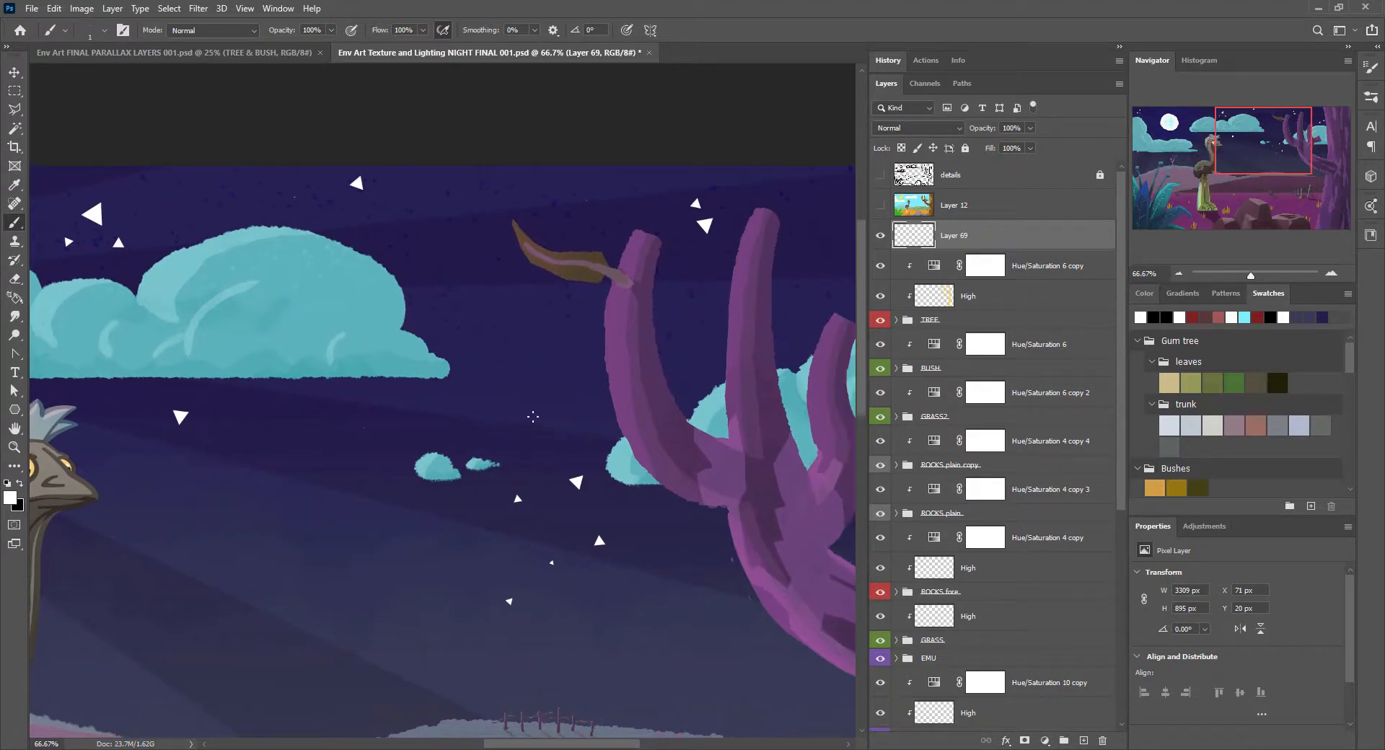
Add a layer mask to the star layer, Layer 69
drag(809, 409, 695, 383)
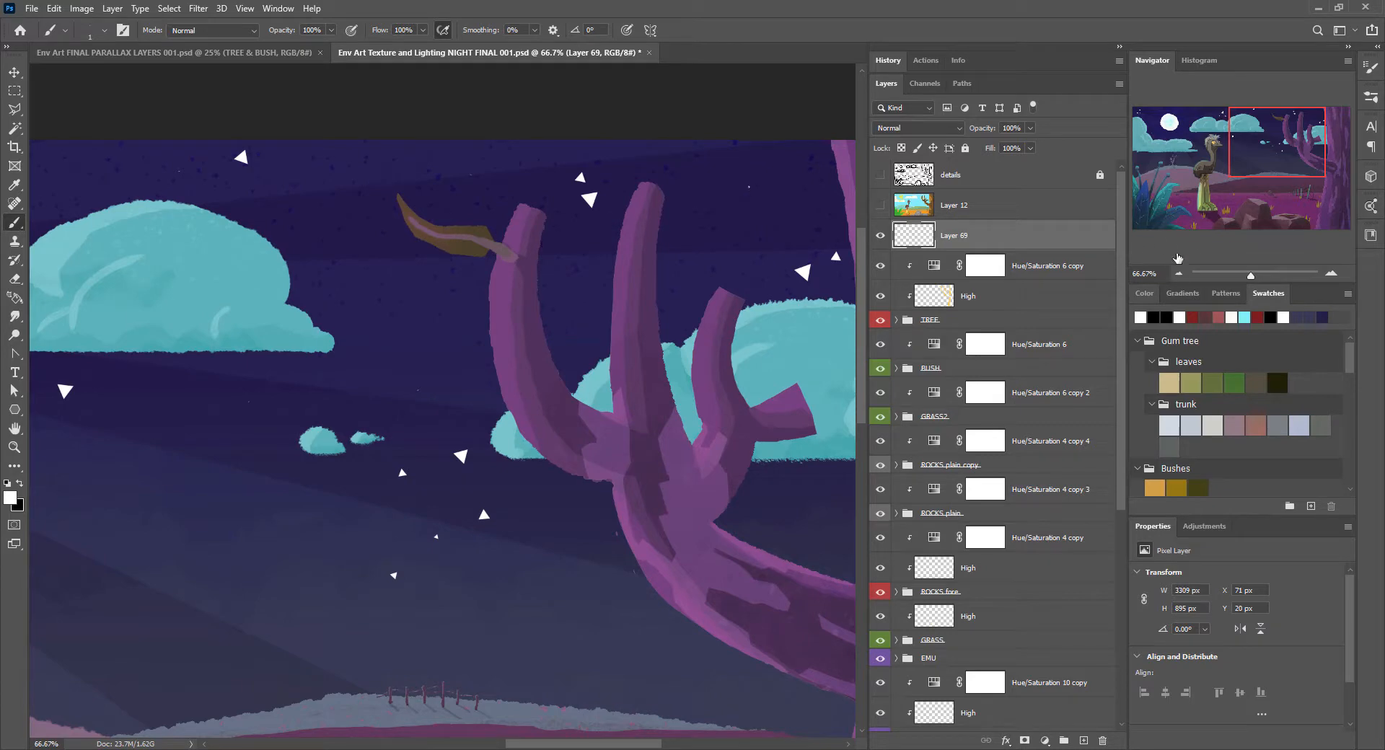
click(1179, 274)
click(1178, 274)
drag(563, 465, 667, 408)
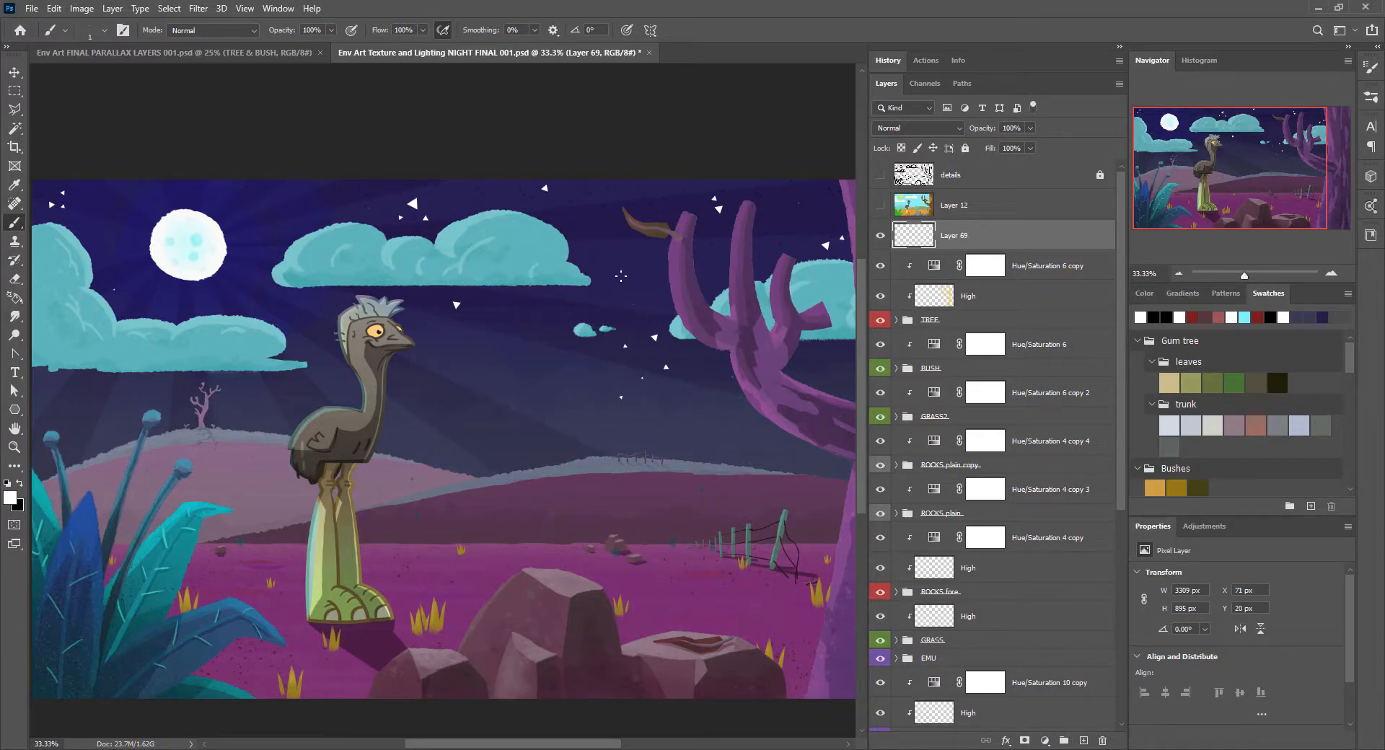
click(1025, 740)
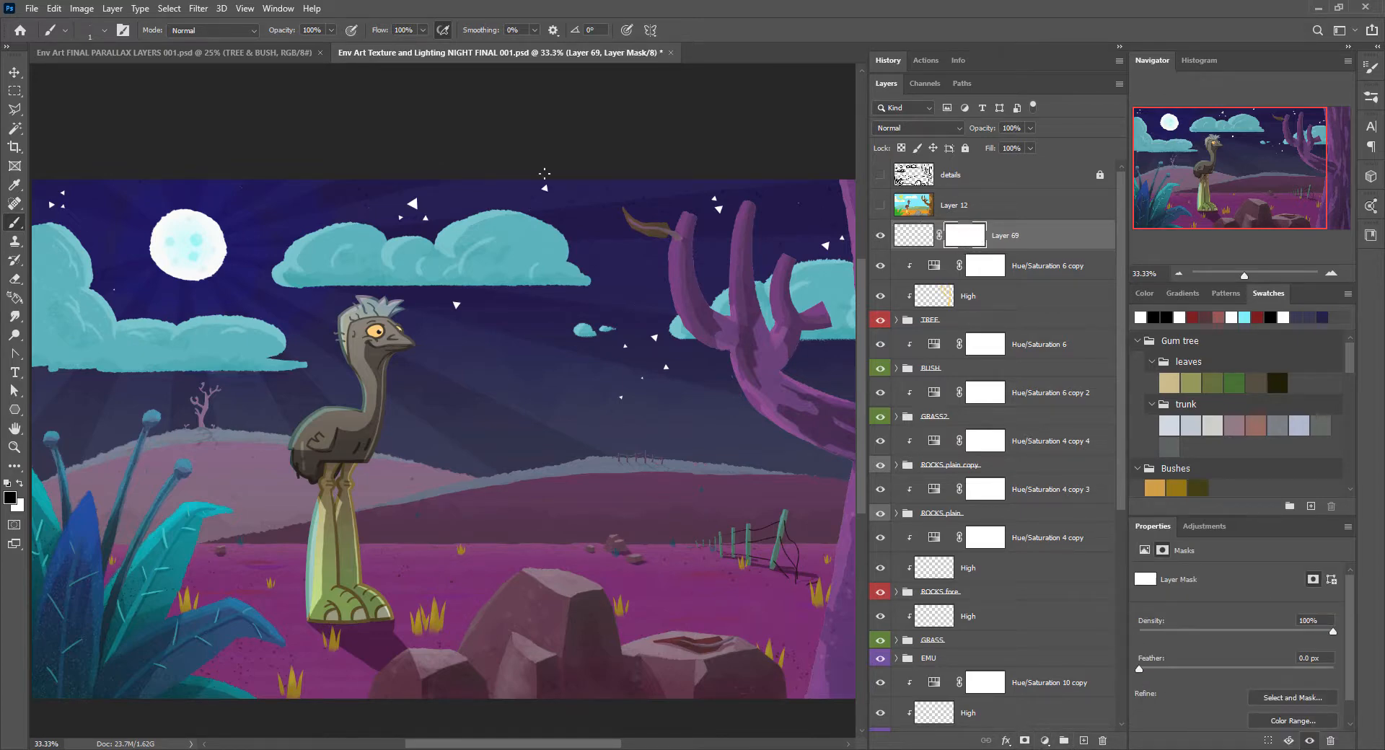
key(ctrl+minus)
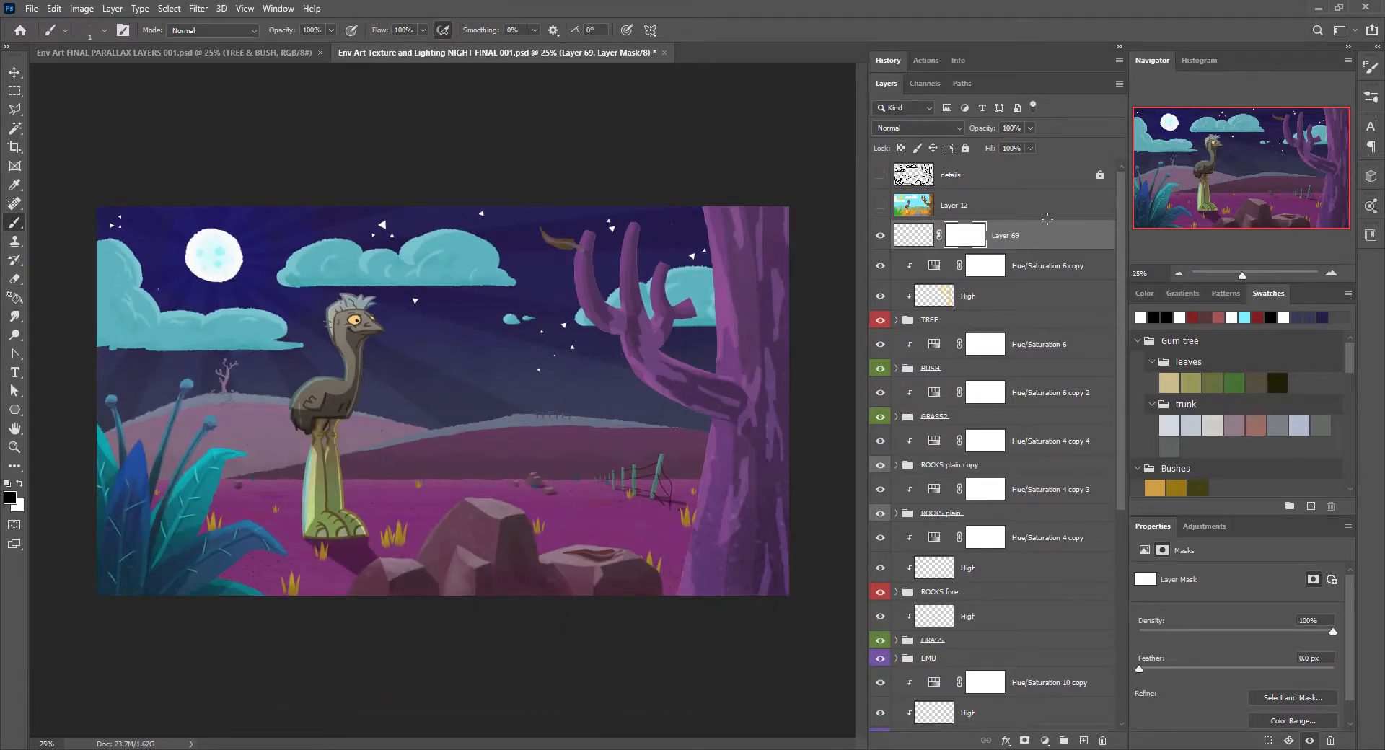
Give the star layer an Outer Glow with 75% opacity and a size of 76 px
click(1078, 233)
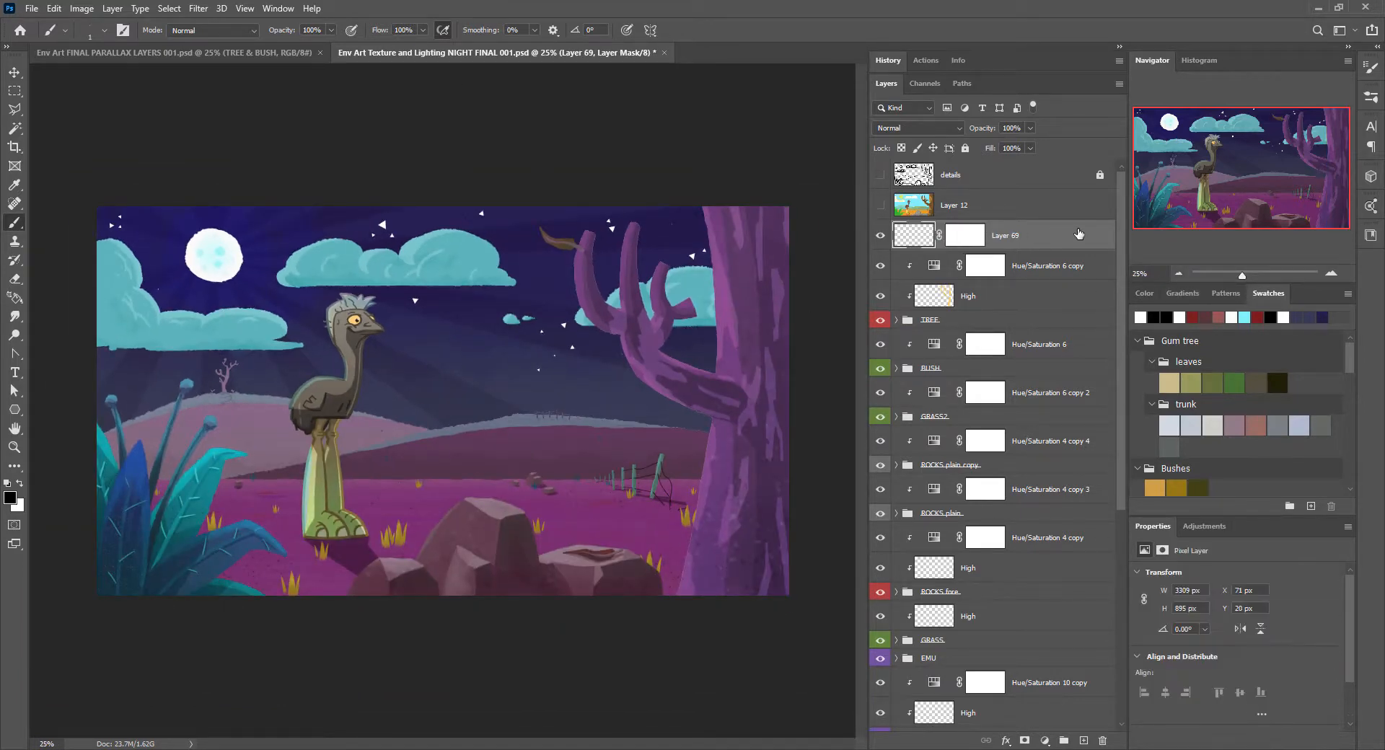
double_click(1078, 233)
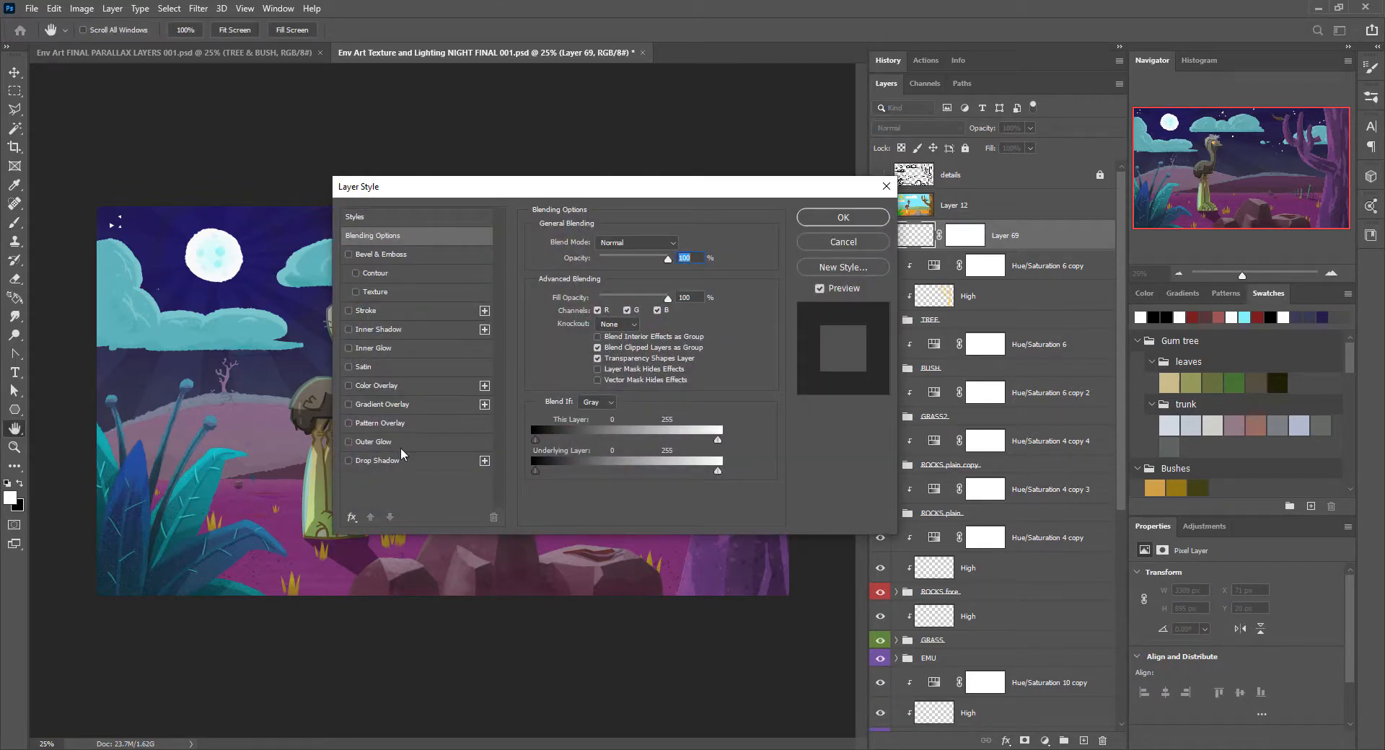
drag(487, 189, 810, 144)
click(697, 402)
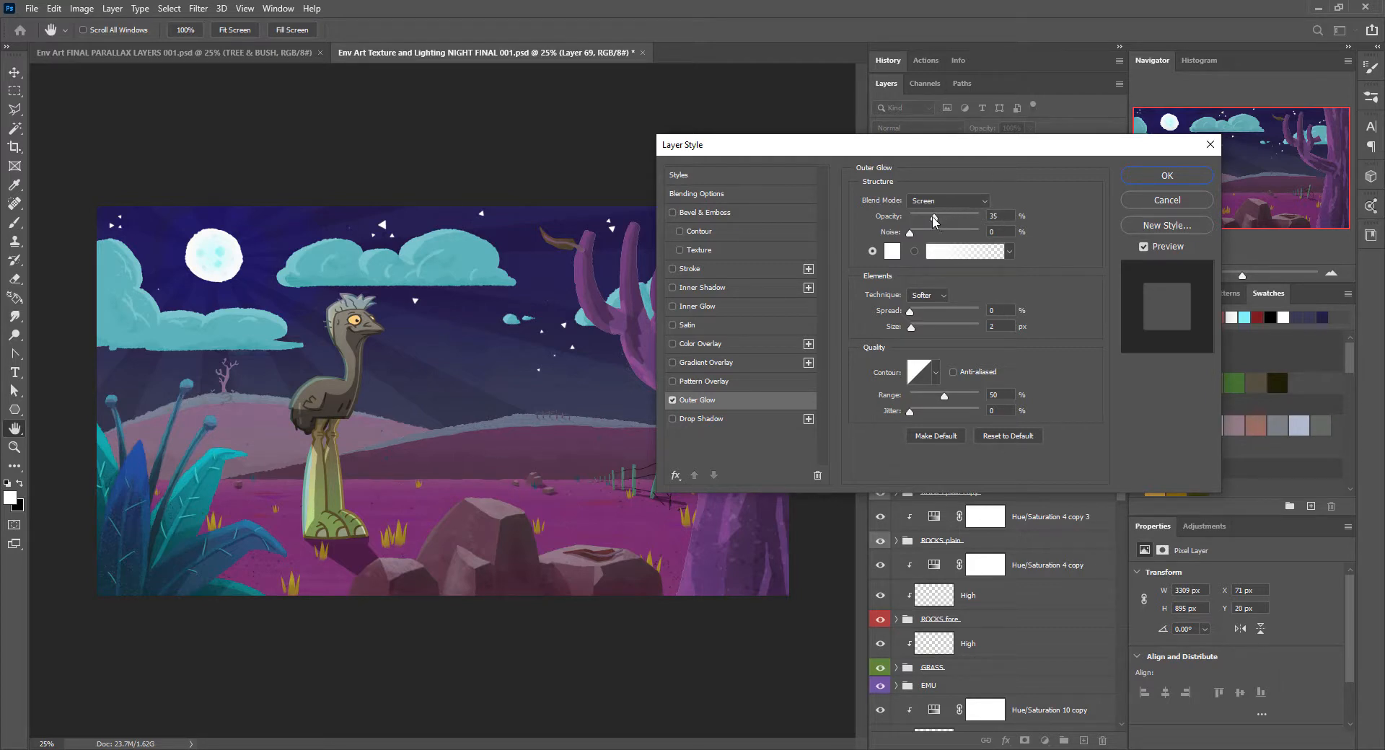
drag(934, 219, 963, 213)
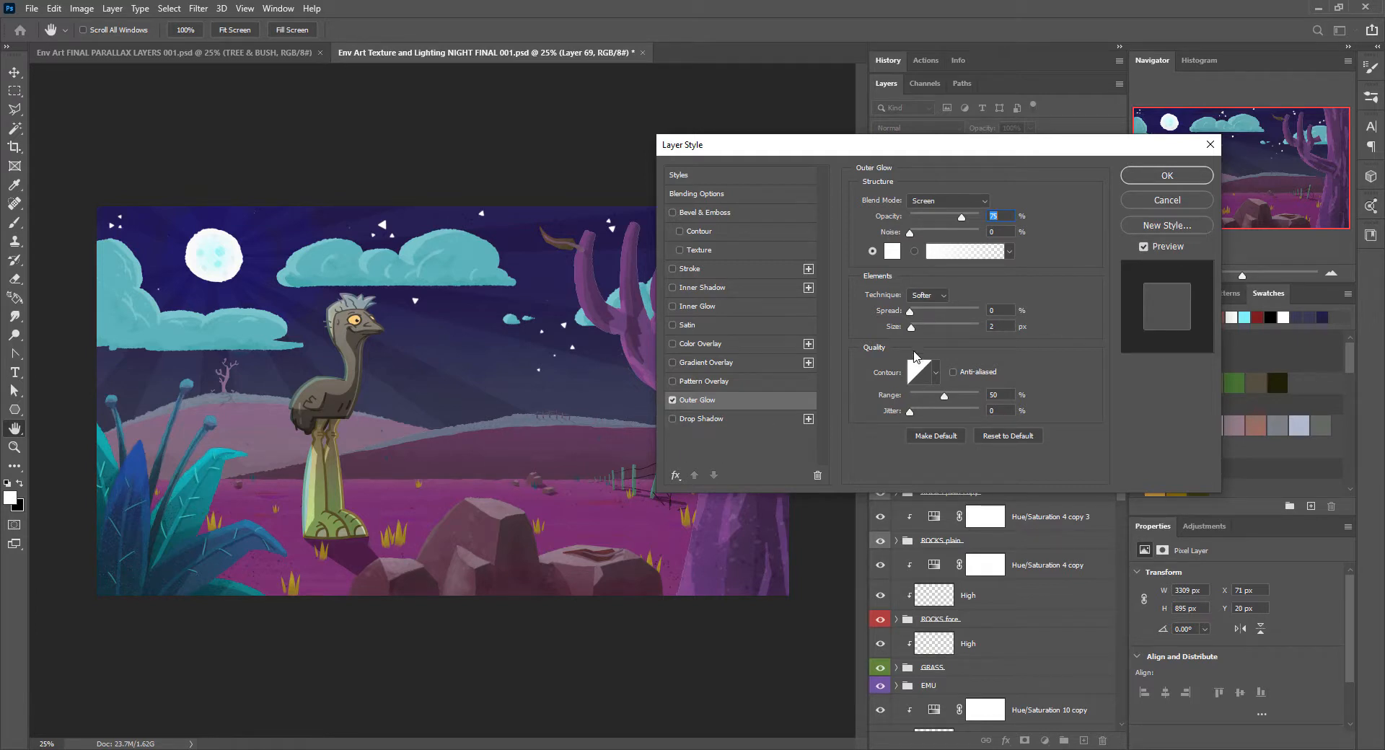
drag(910, 327, 934, 327)
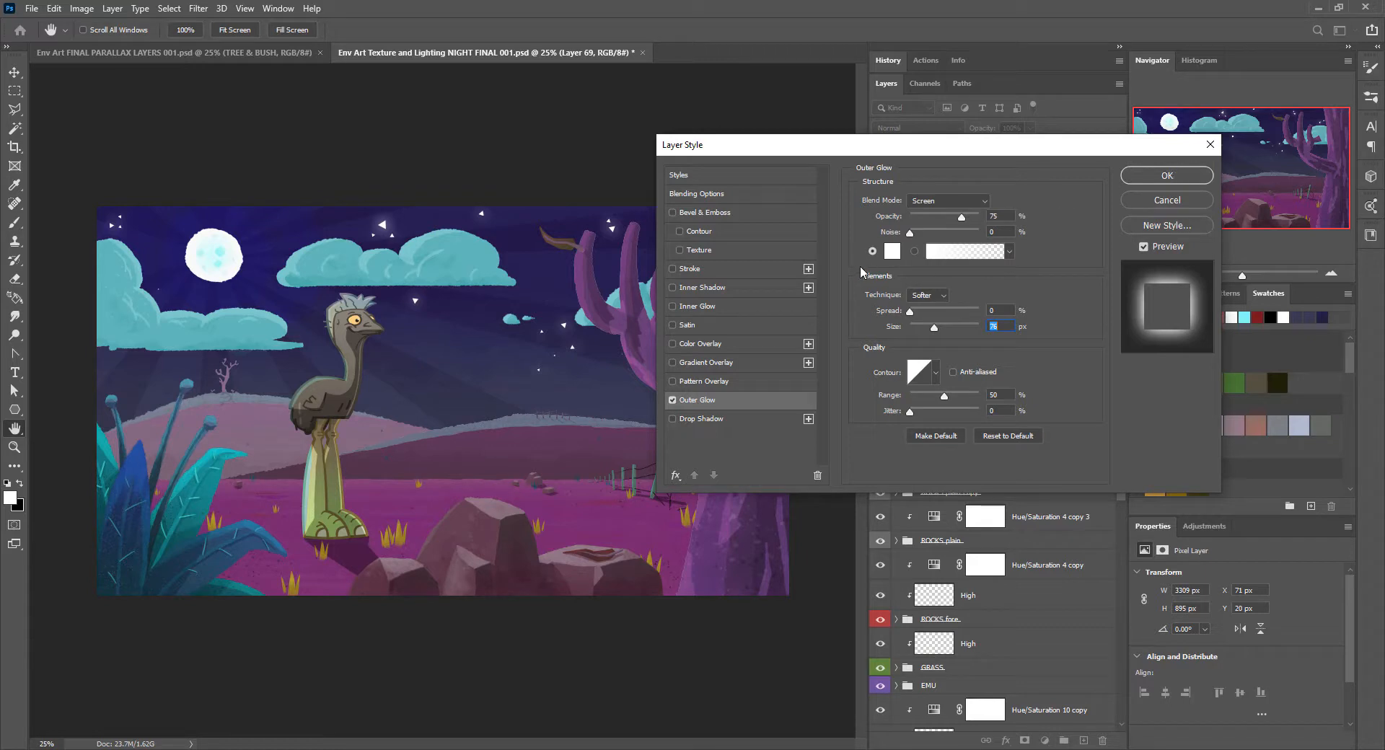
Set the stars' outer glow colour to pale blue badbf2 and apply the layer style
click(895, 252)
click(649, 237)
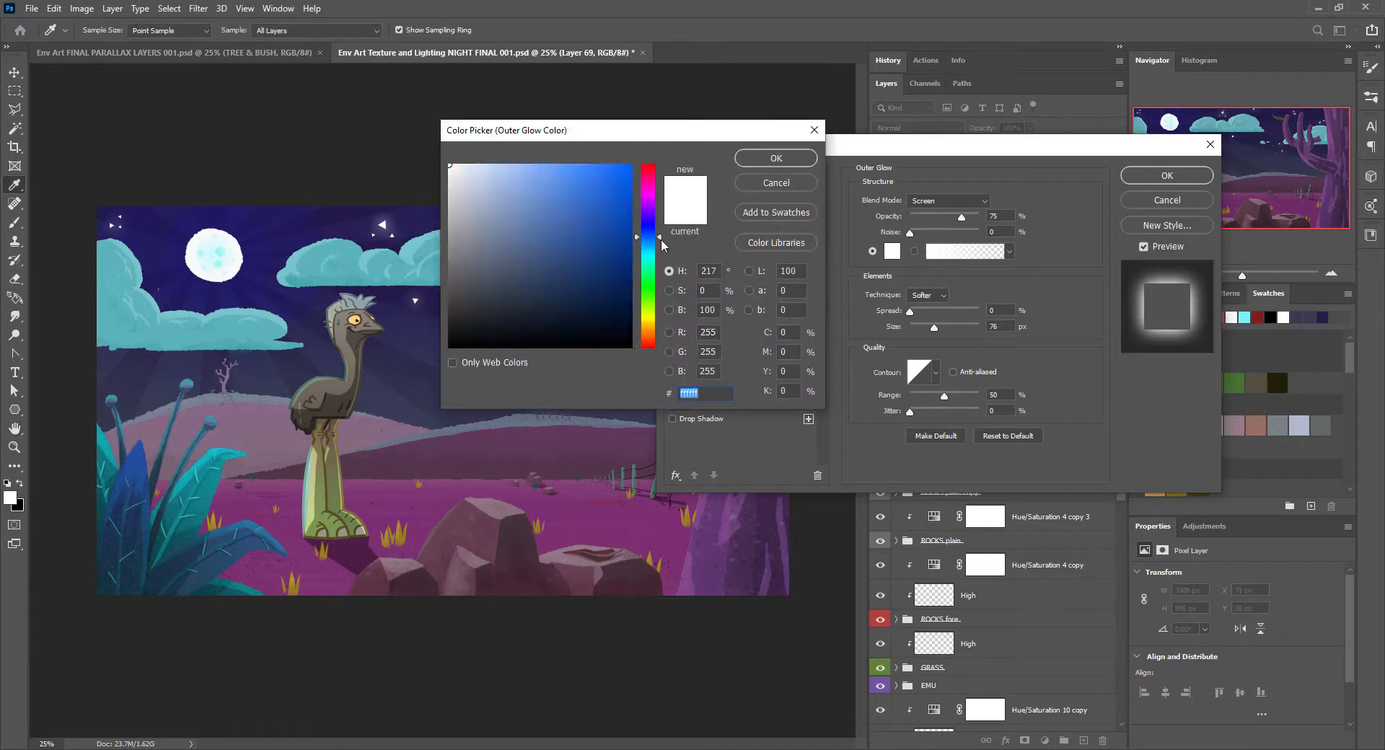
click(647, 243)
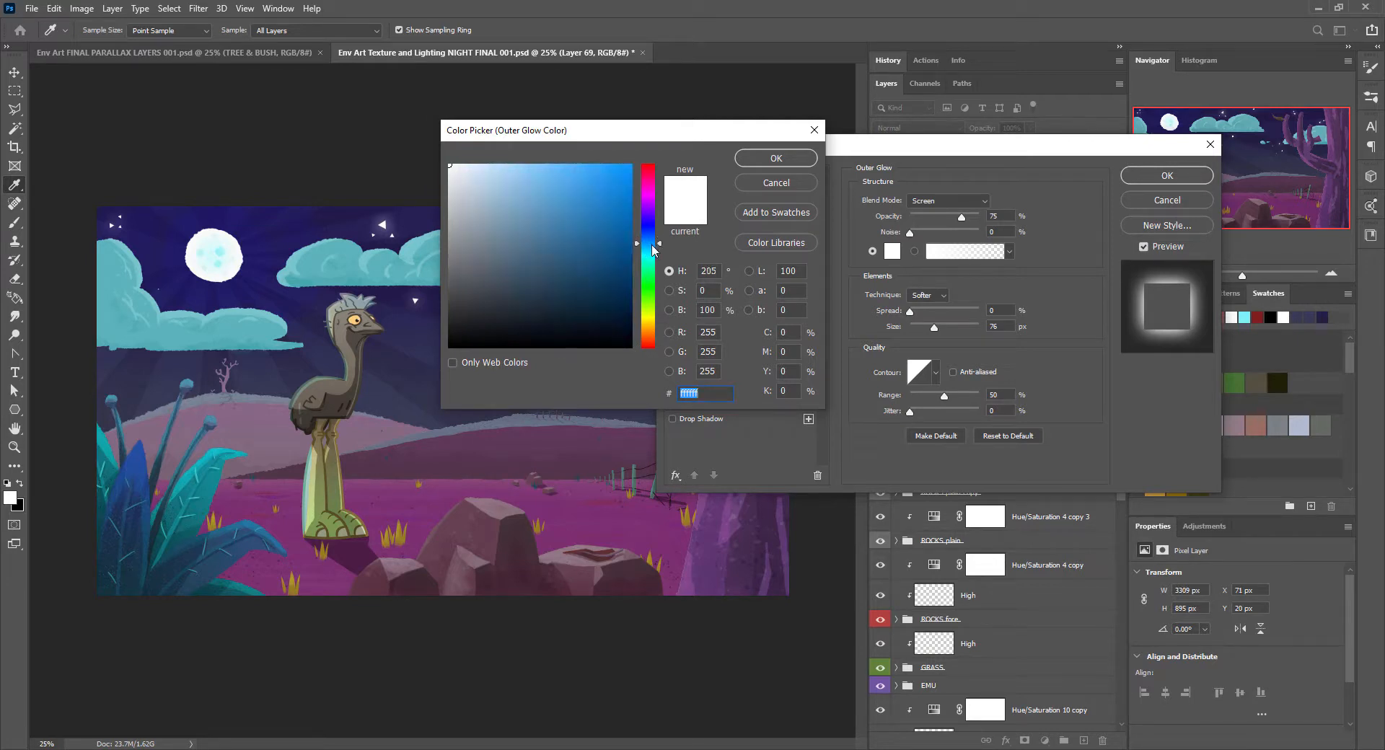
click(476, 170)
drag(478, 171, 491, 176)
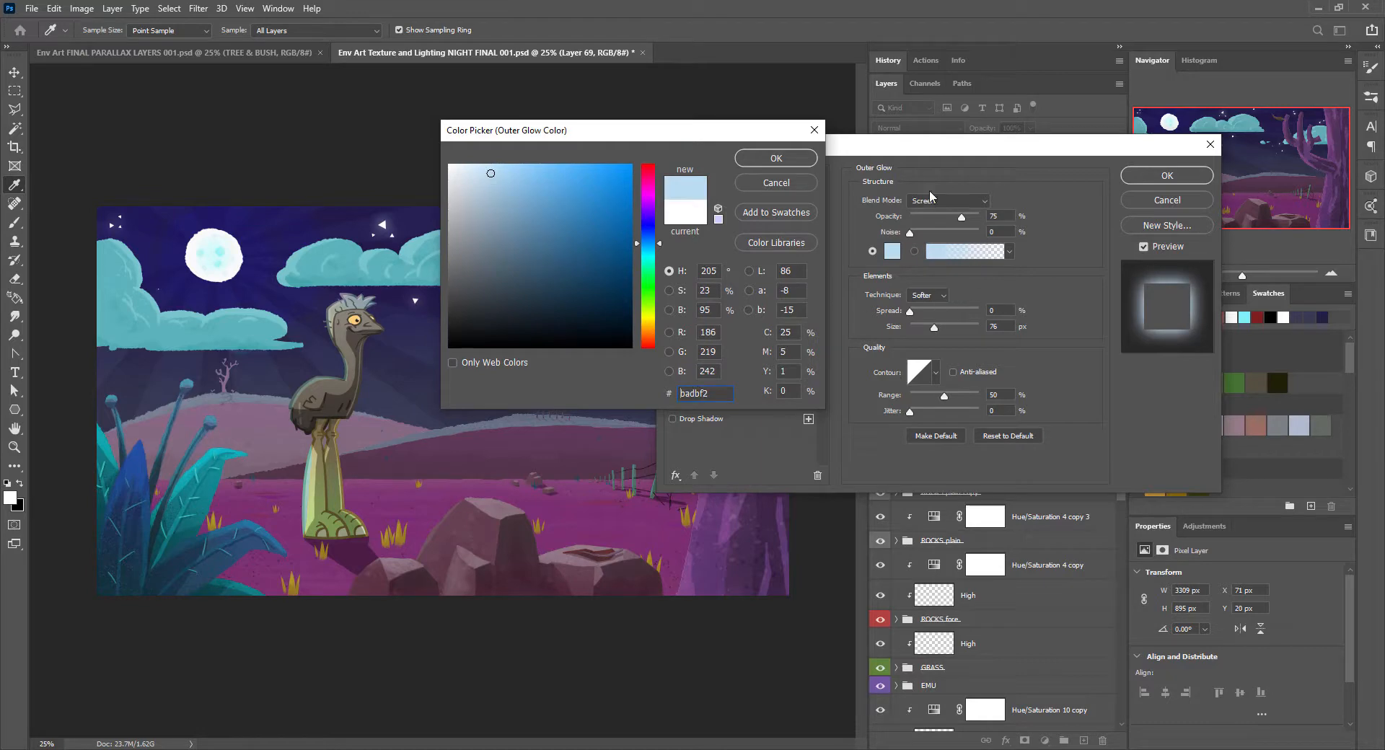
click(798, 160)
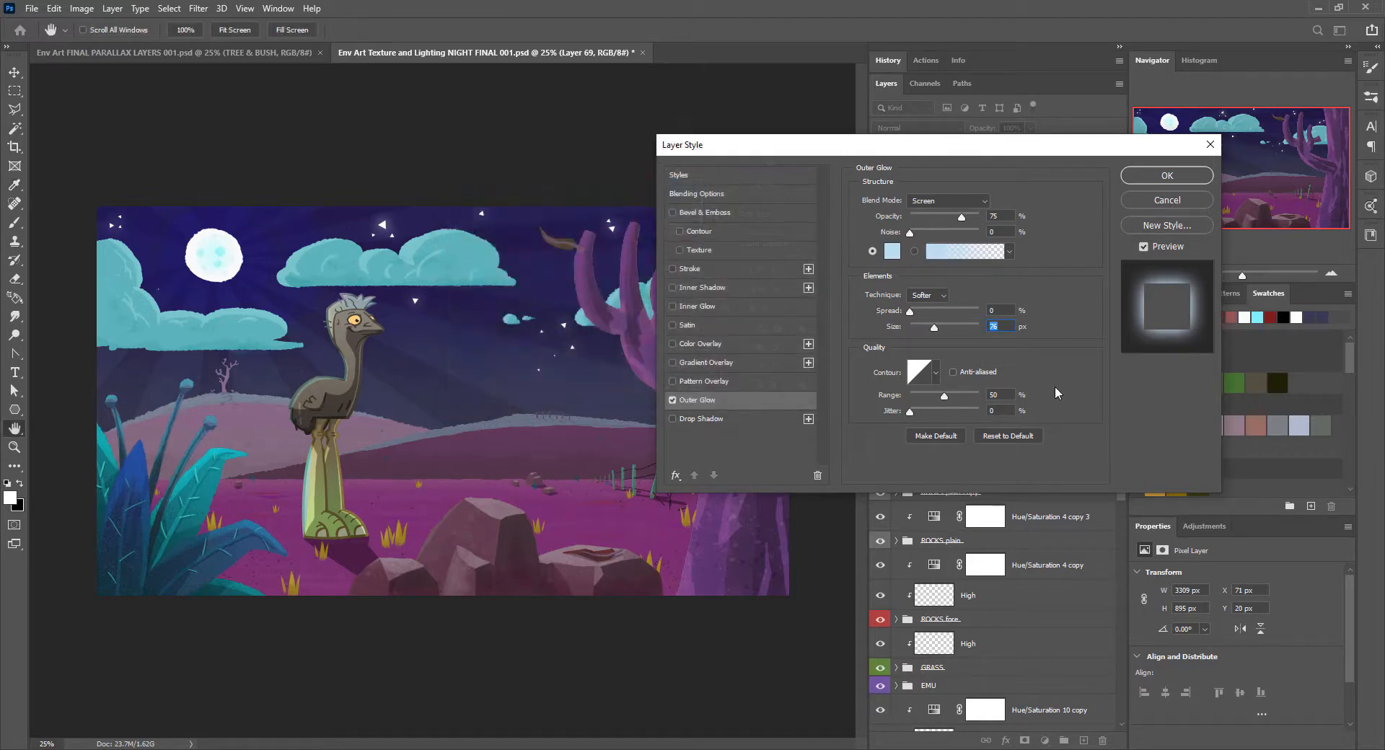
click(1181, 177)
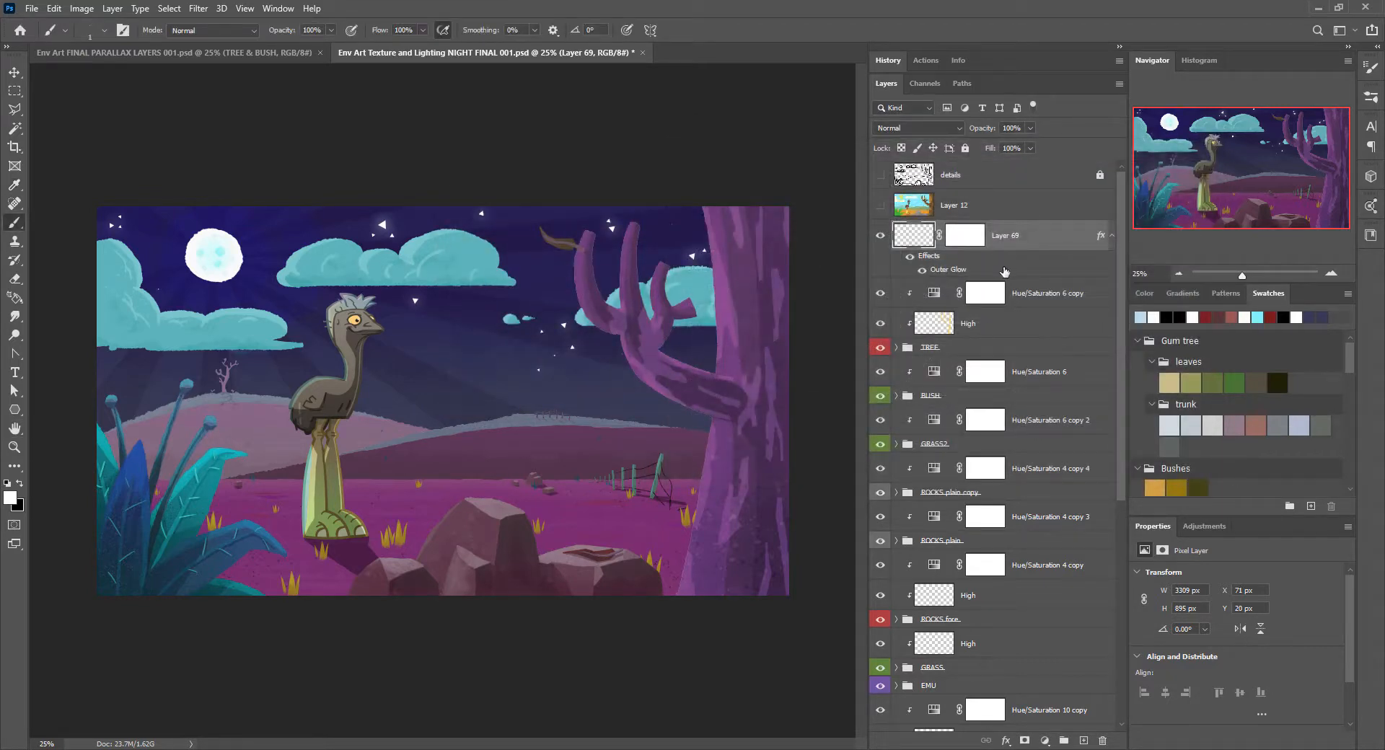
Fill the star layer's mask with a vertical white-to-black linear gradient from just below the middle cloud down to the distant hills
click(971, 235)
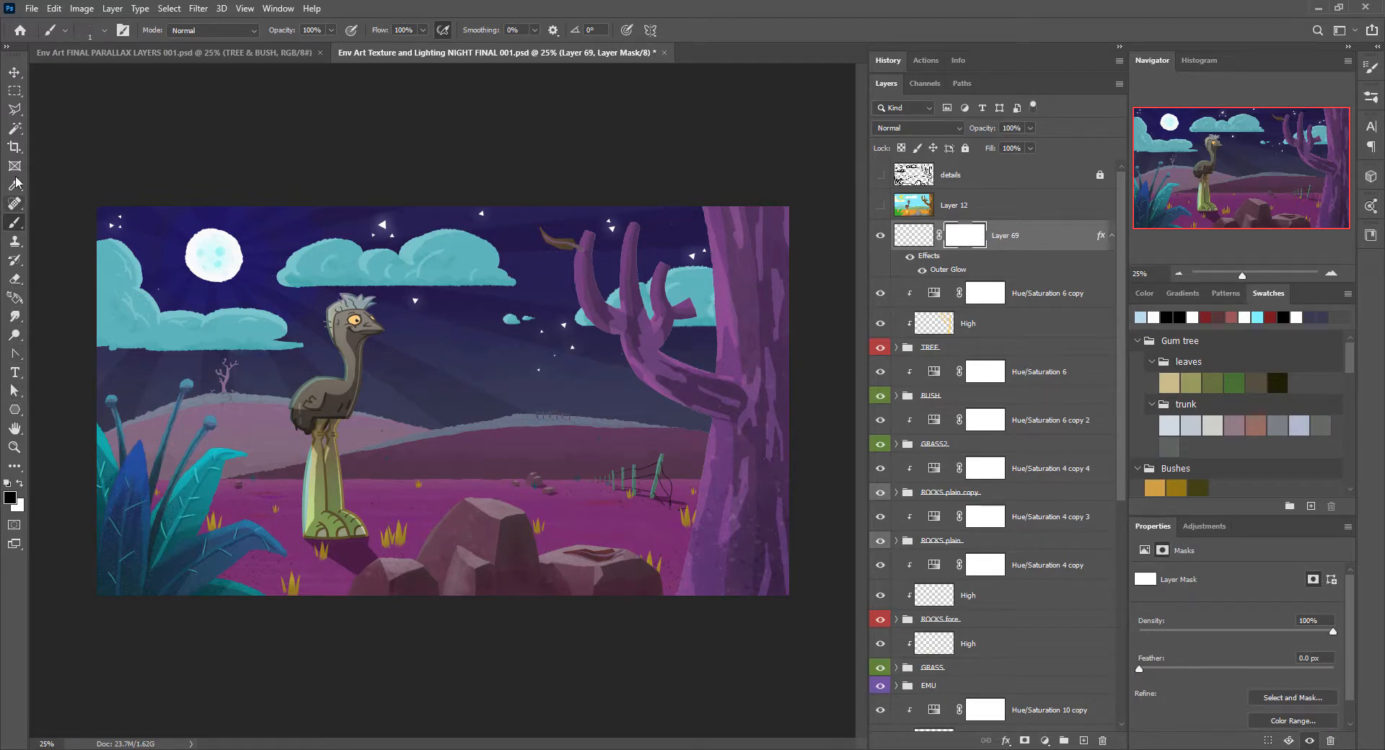
click(14, 301)
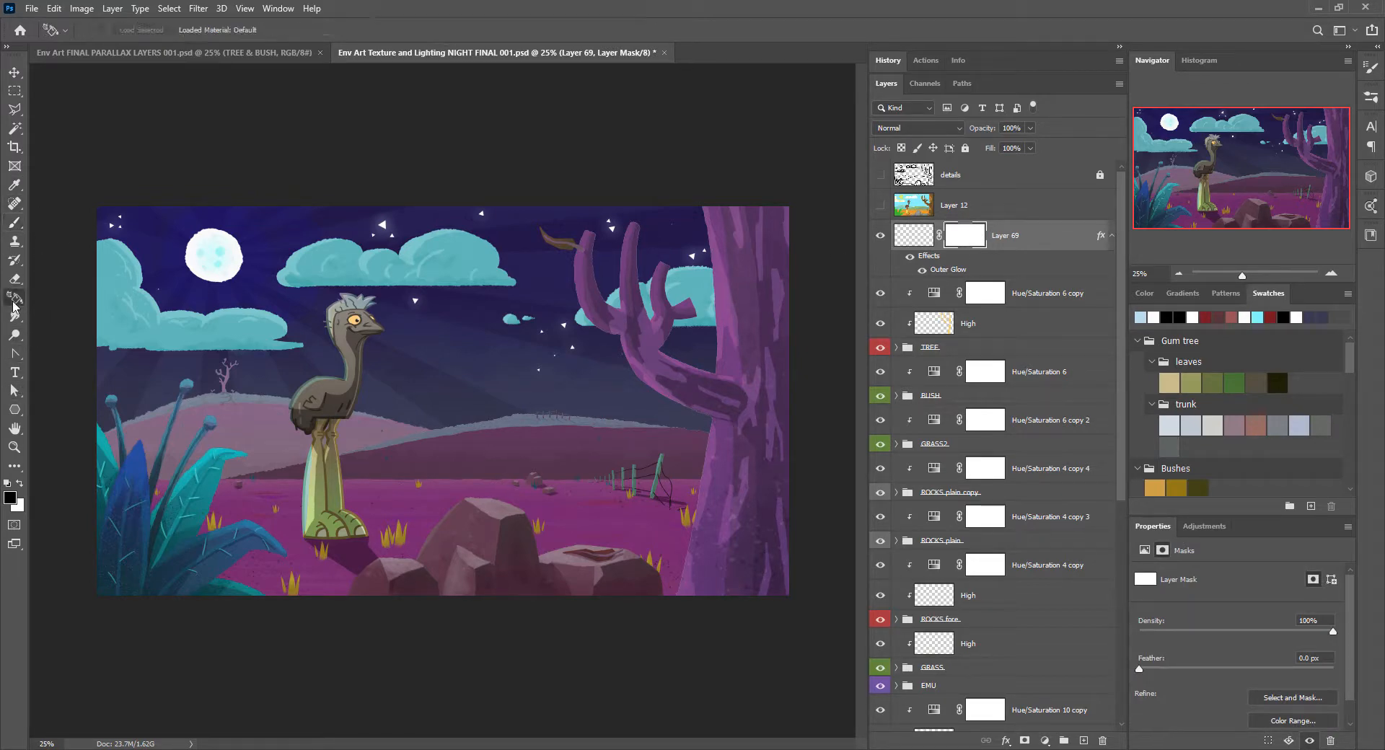
click(80, 298)
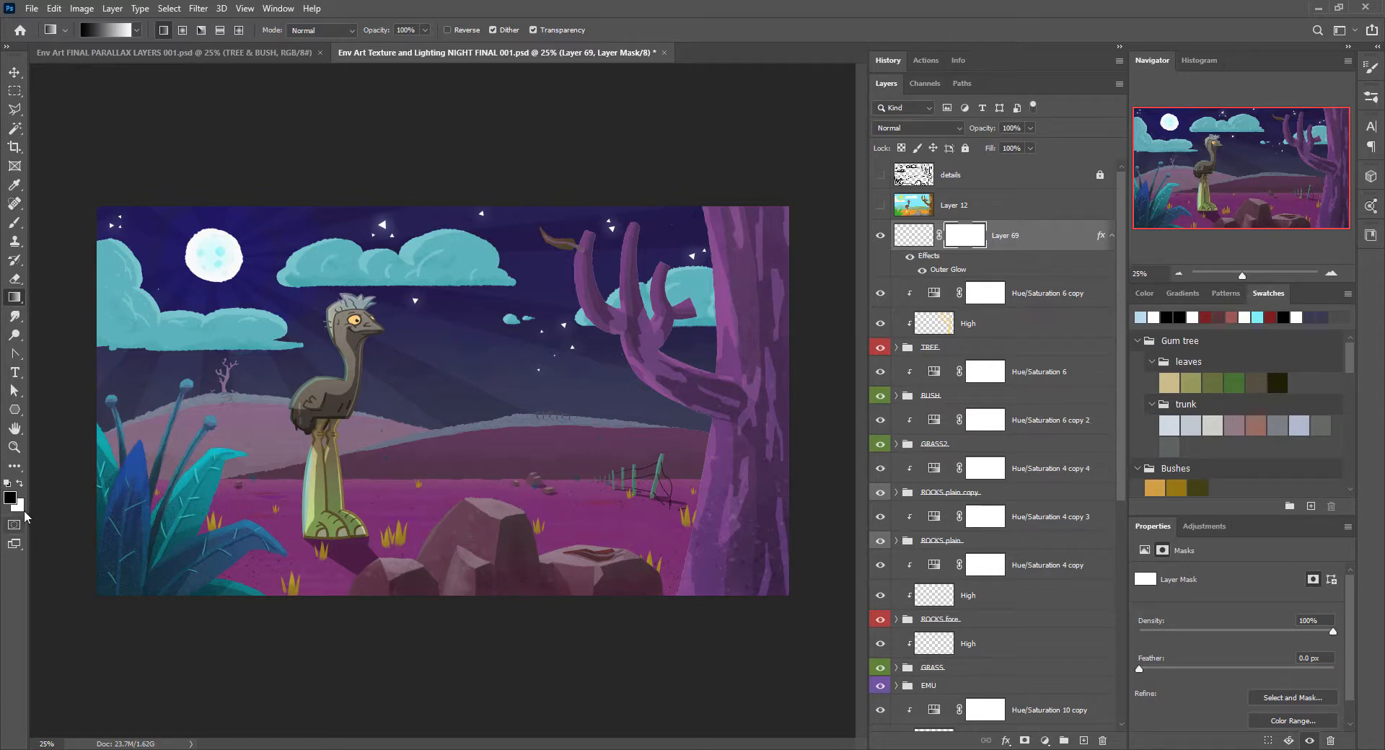
key(x)
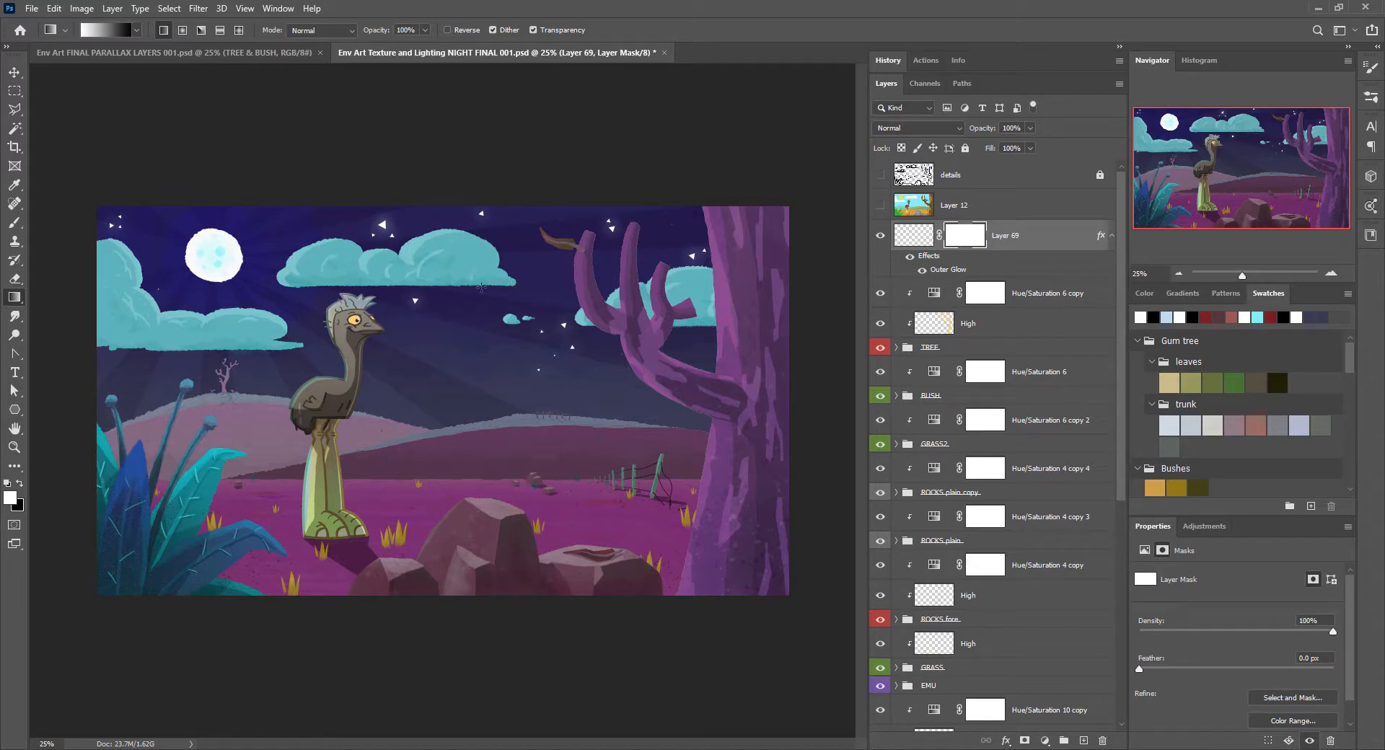
drag(483, 289, 490, 409)
View the night scene enlarged in full screen with the interface hidden
click(1331, 274)
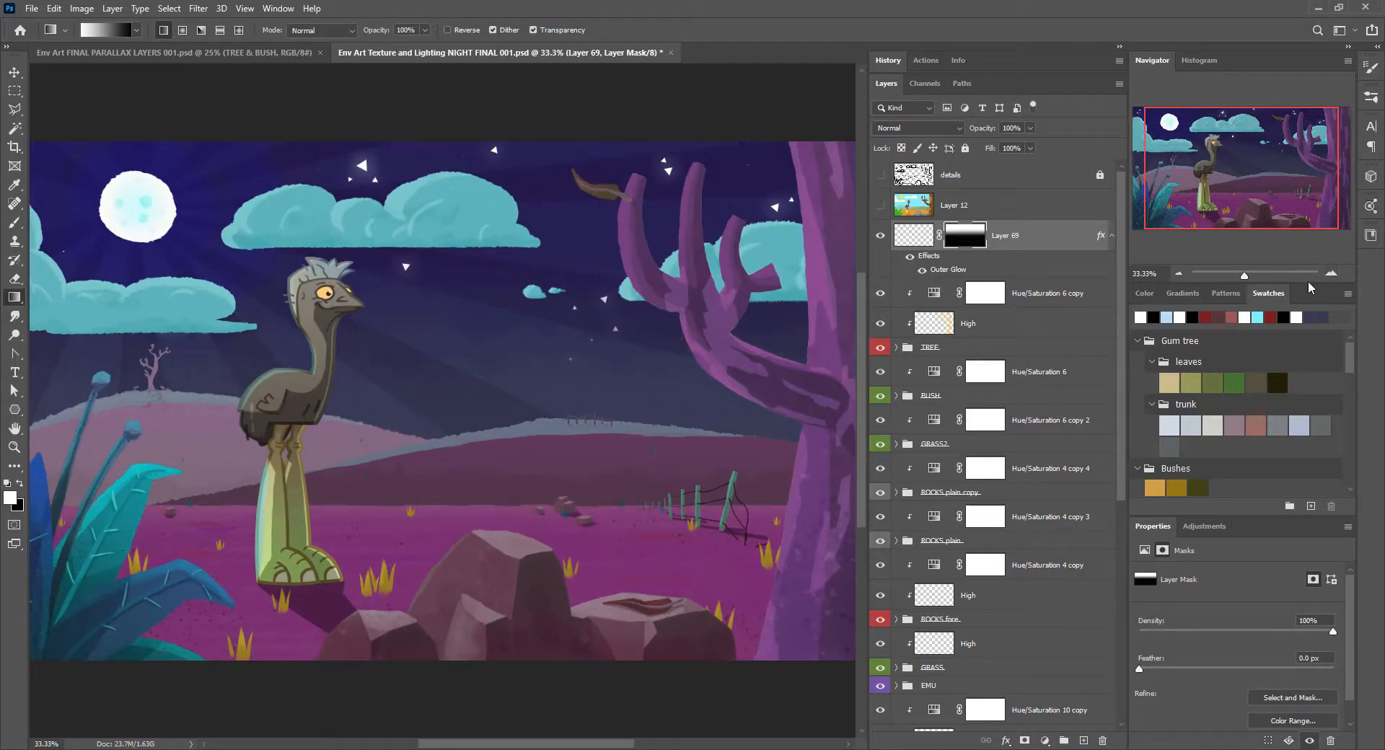
key(Tab)
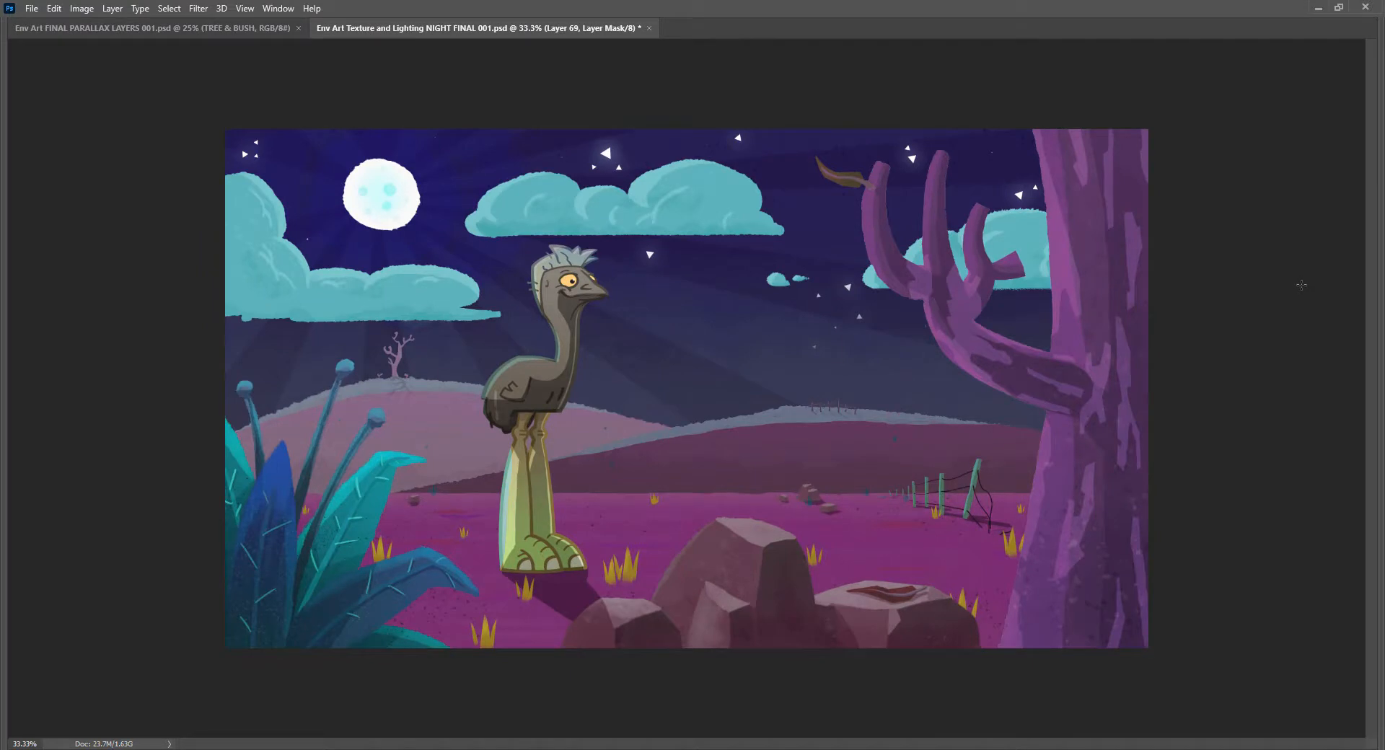
key(f)
key(f)
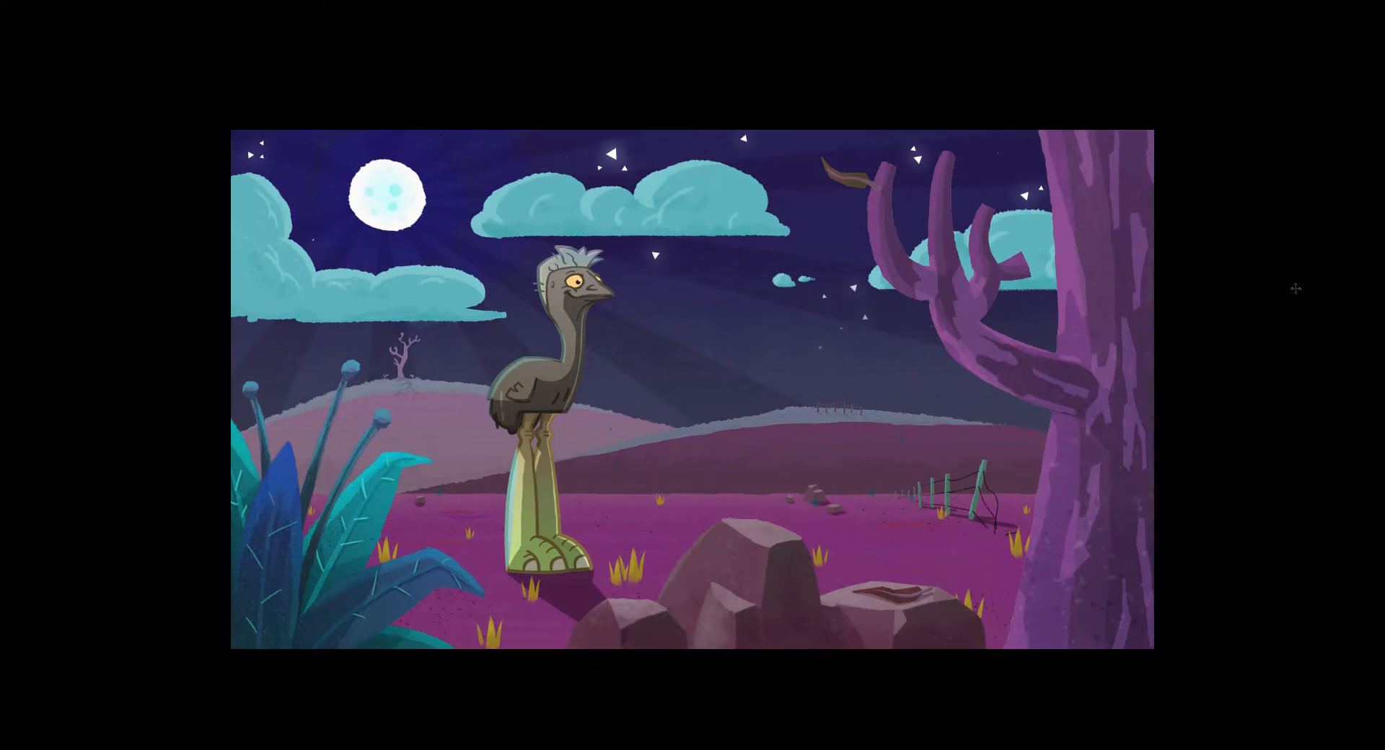